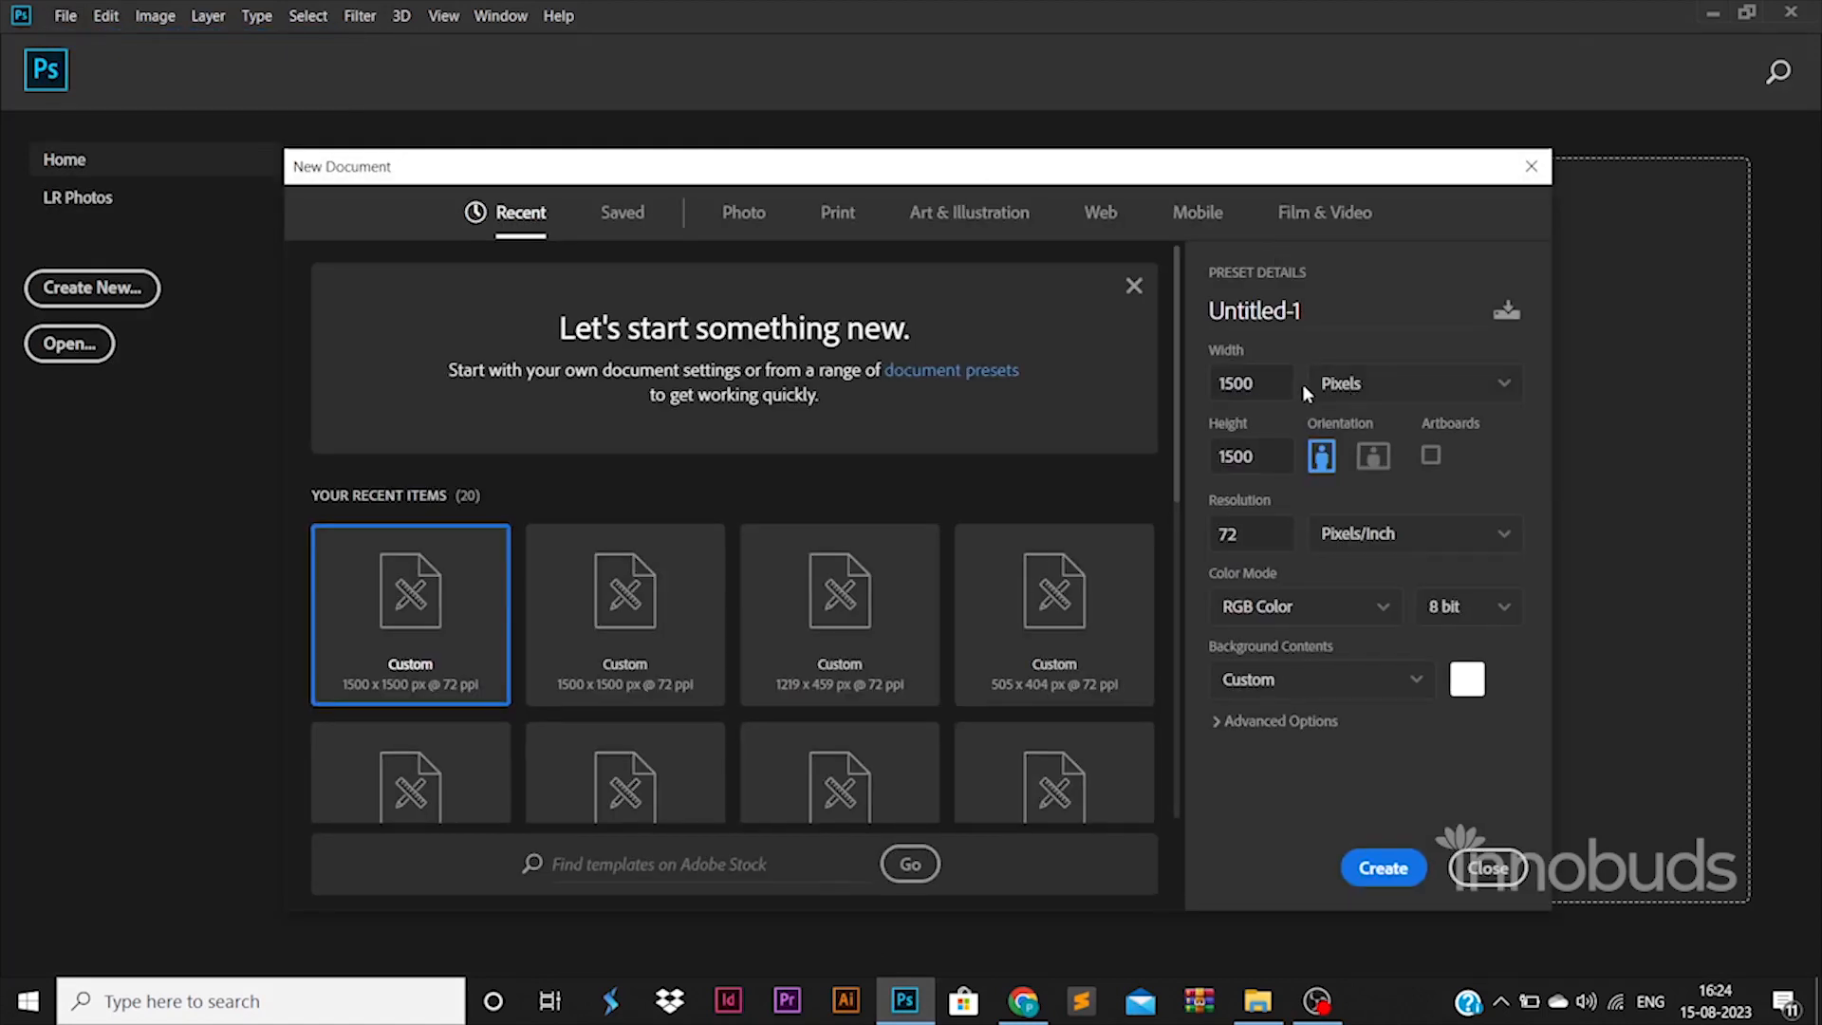
Create a new 1500 x 1500 px RGB document at 72 pixels per inch.
left_click(1266, 534)
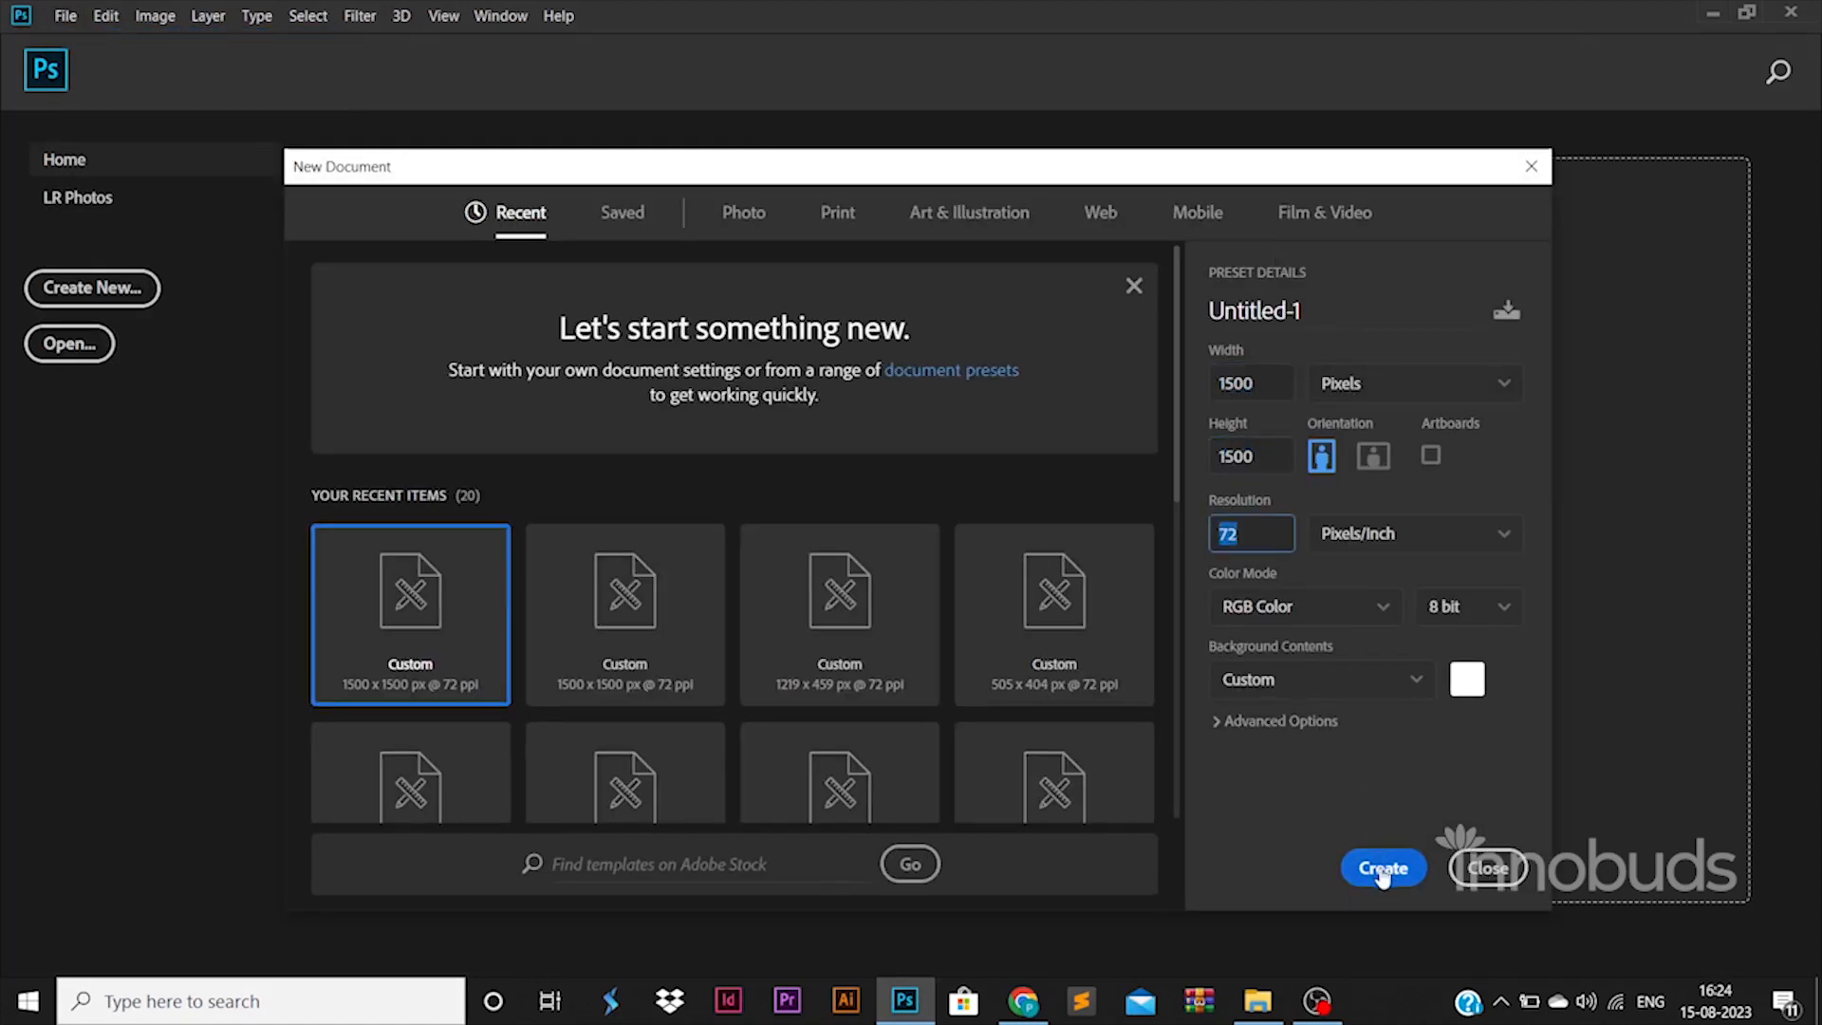
left_click(1383, 868)
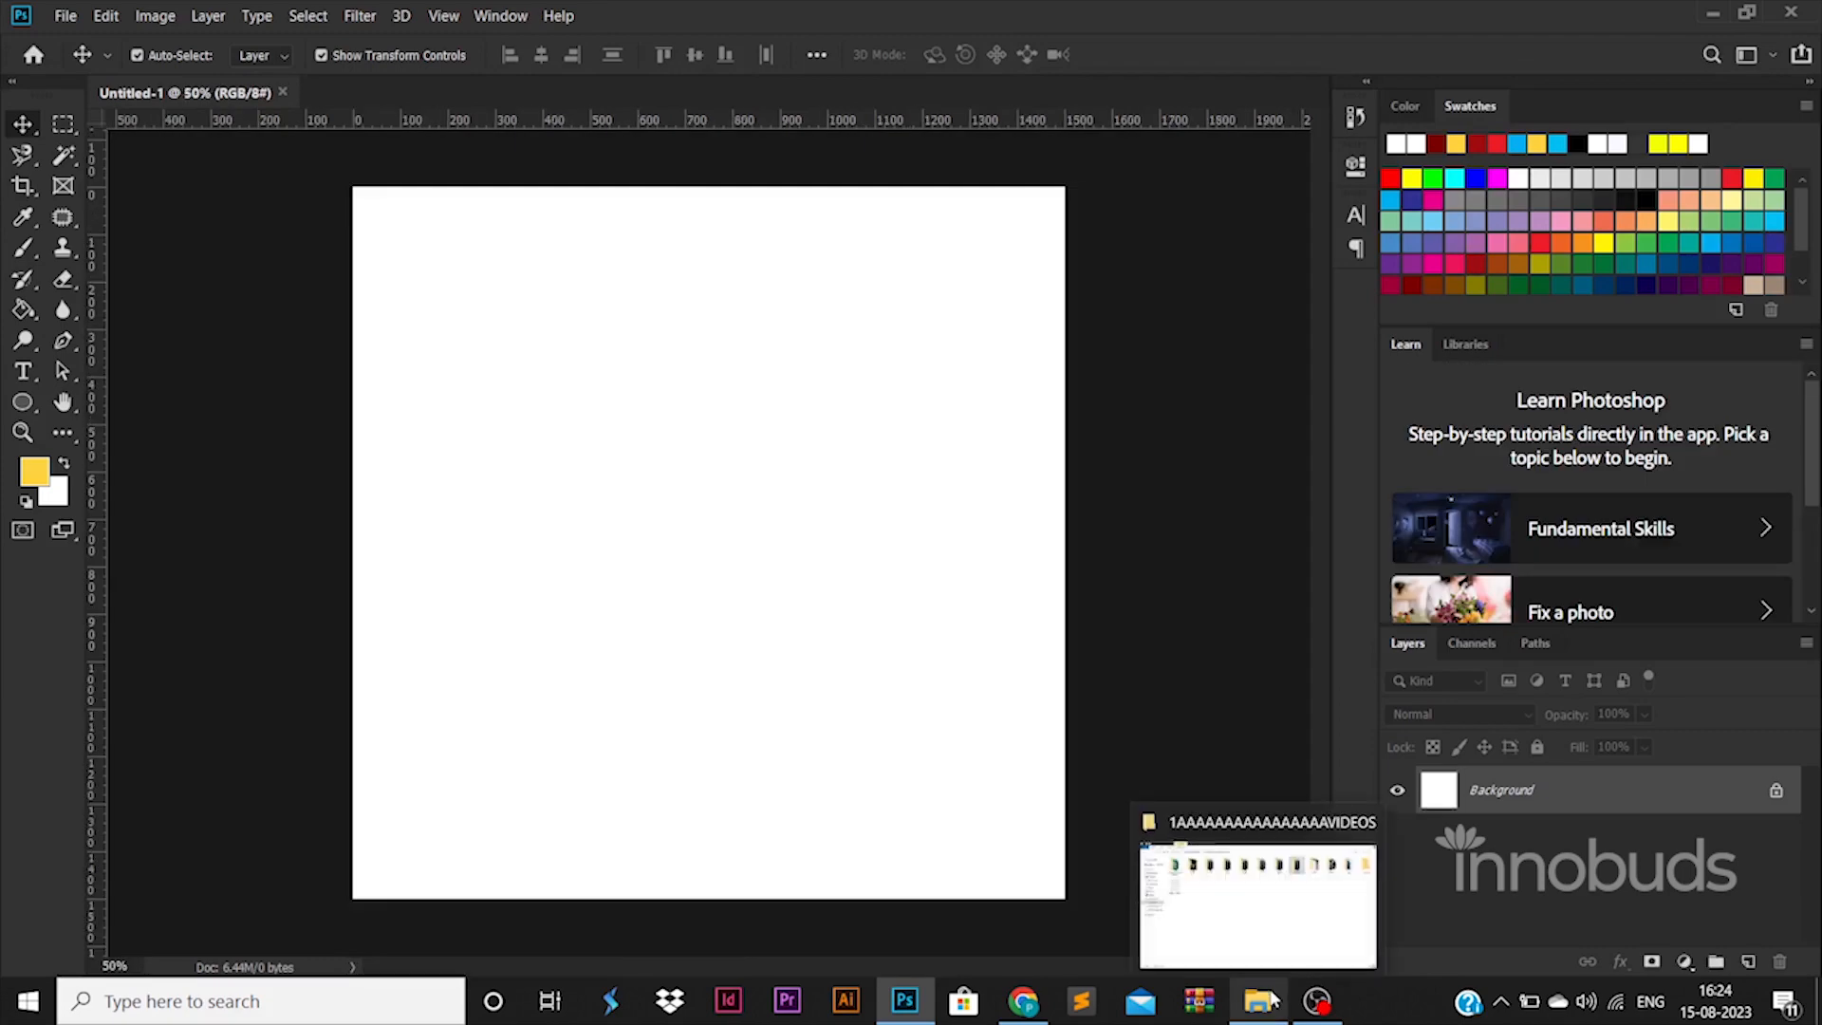
Switch to File Explorer, open the 81-52 folder, and return to Photoshop.
left_click(1272, 998)
double_click(1342, 181)
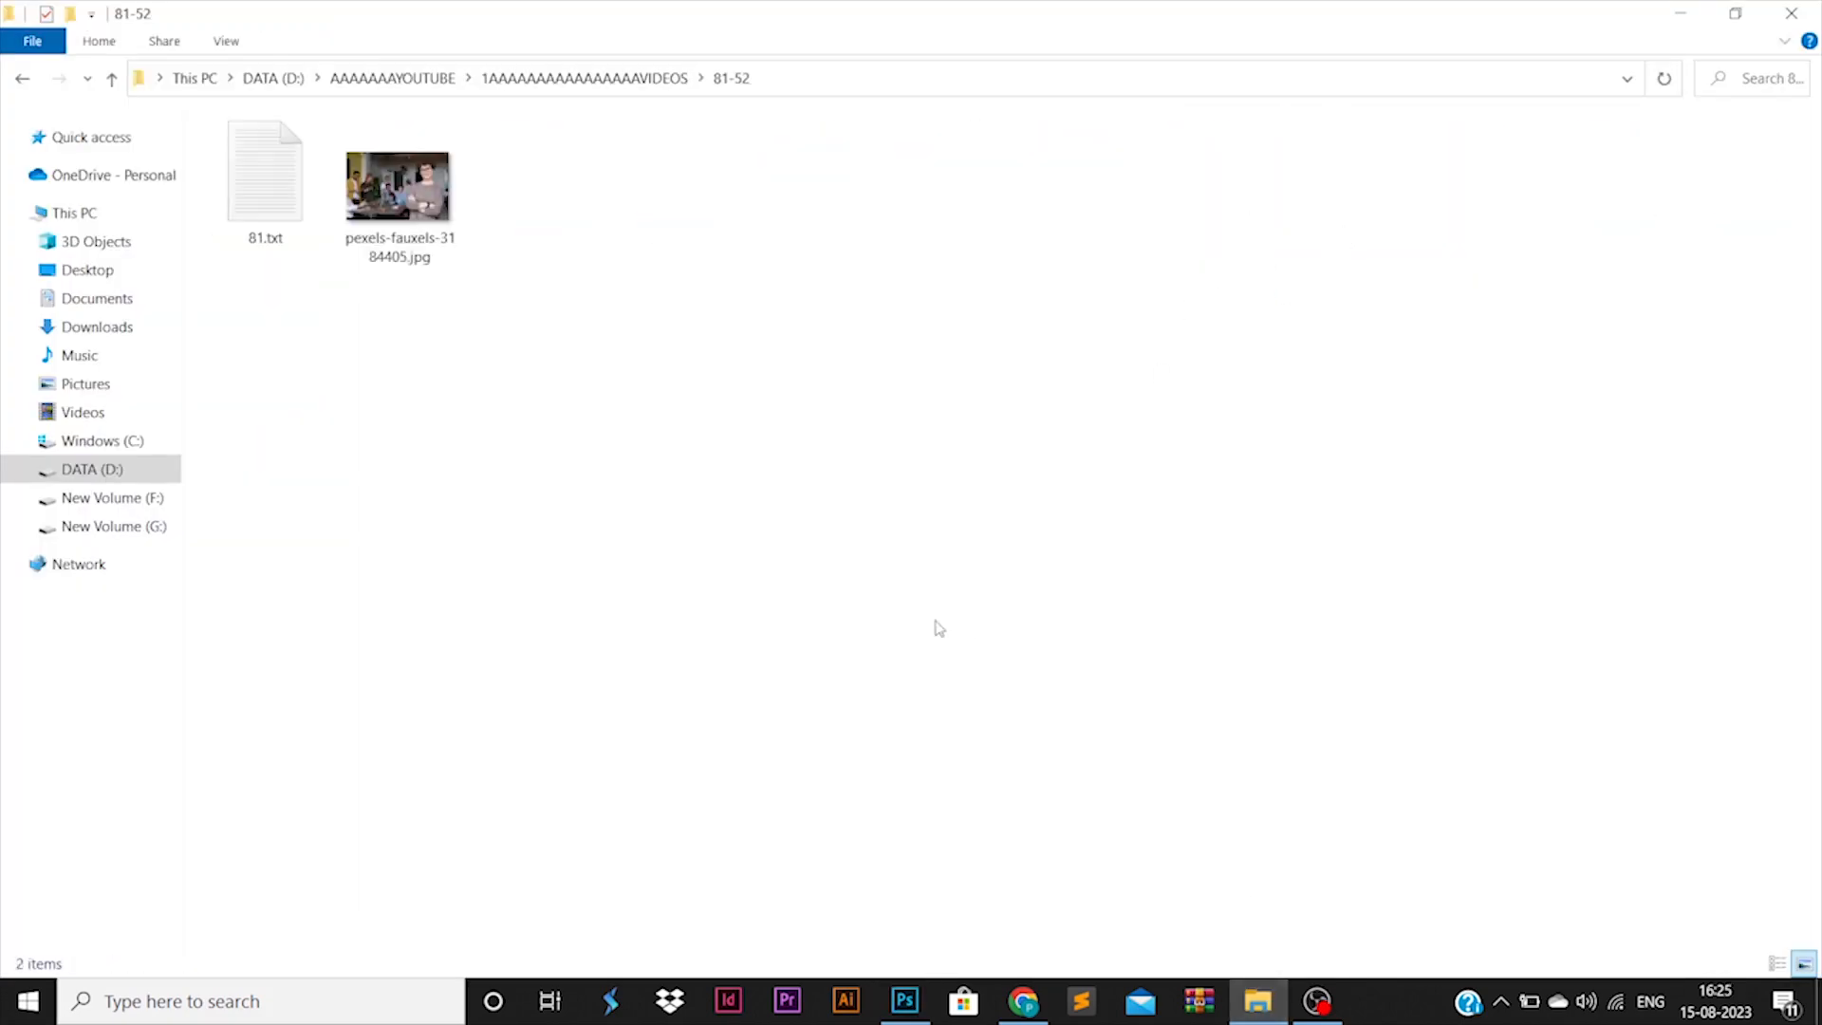
left_click(910, 995)
Place margin guides about 50 px inside all four edges of the canvas.
left_click_drag(104, 622, 373, 607)
left_click_drag(104, 681, 1041, 617)
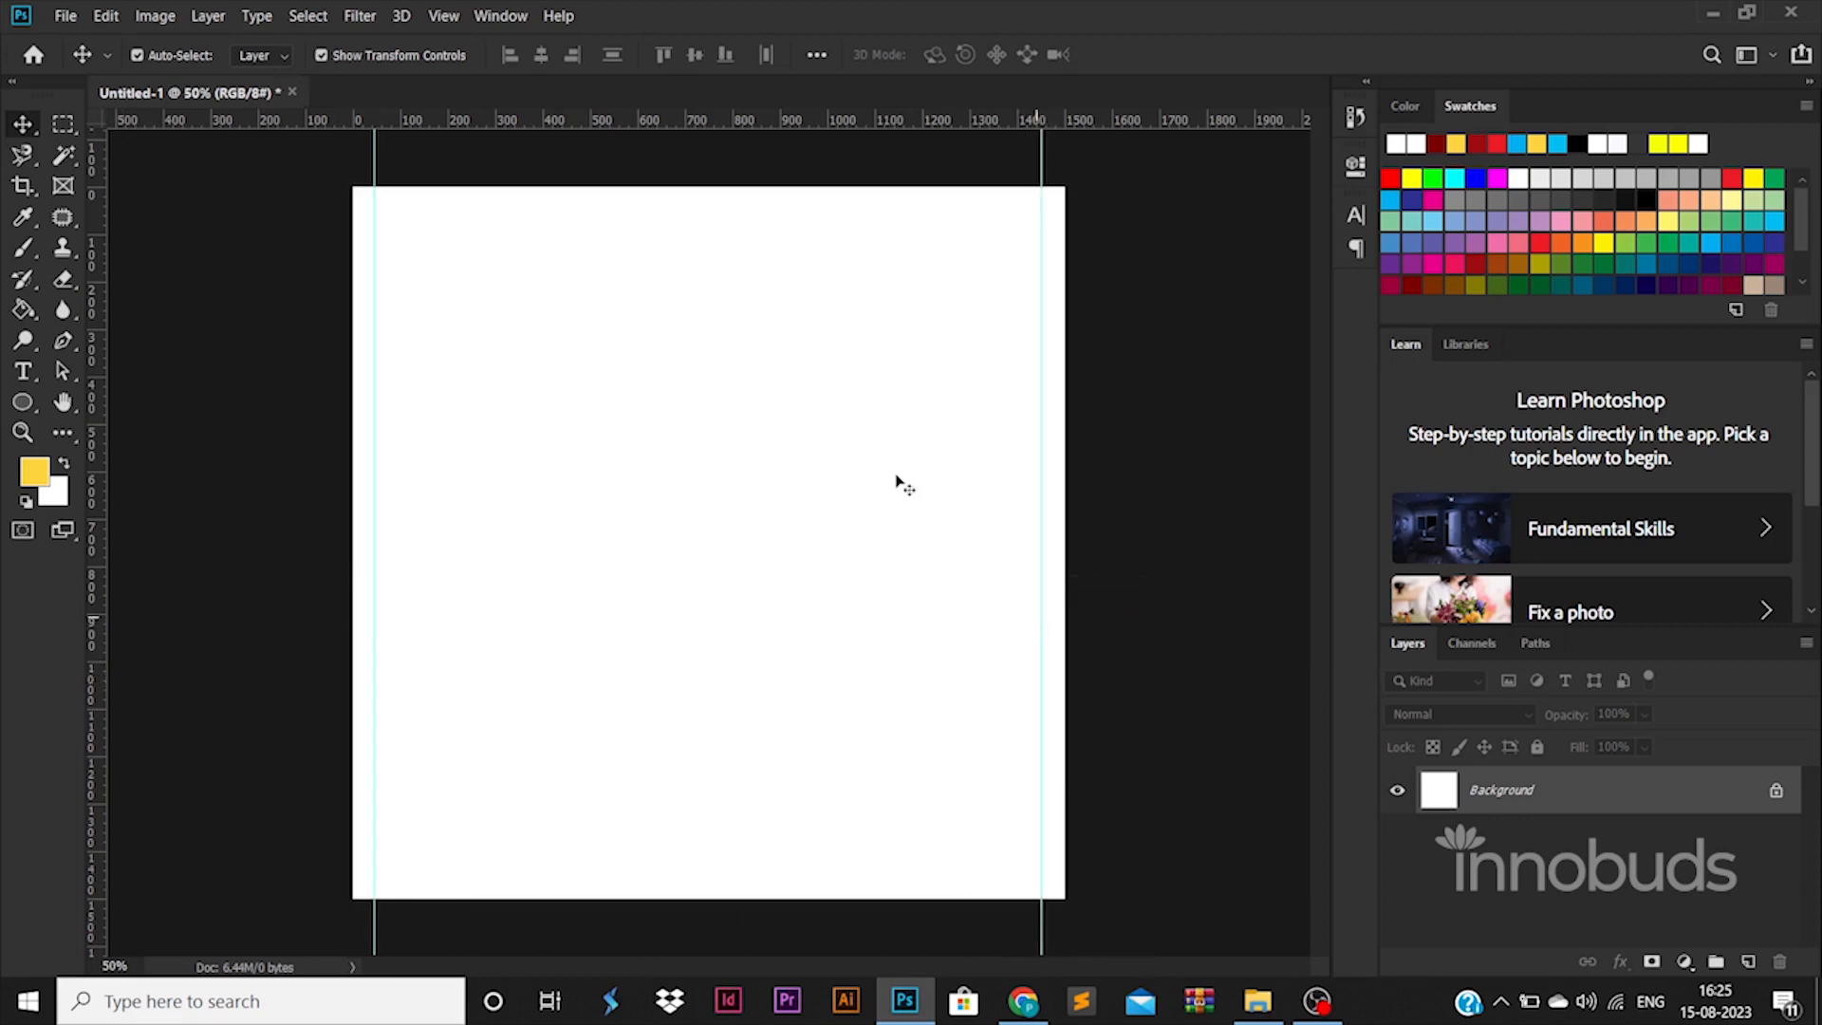
left_click_drag(860, 124, 920, 869)
Unlock the Background layer and enable a Gradient Overlay on it.
left_click(1776, 790)
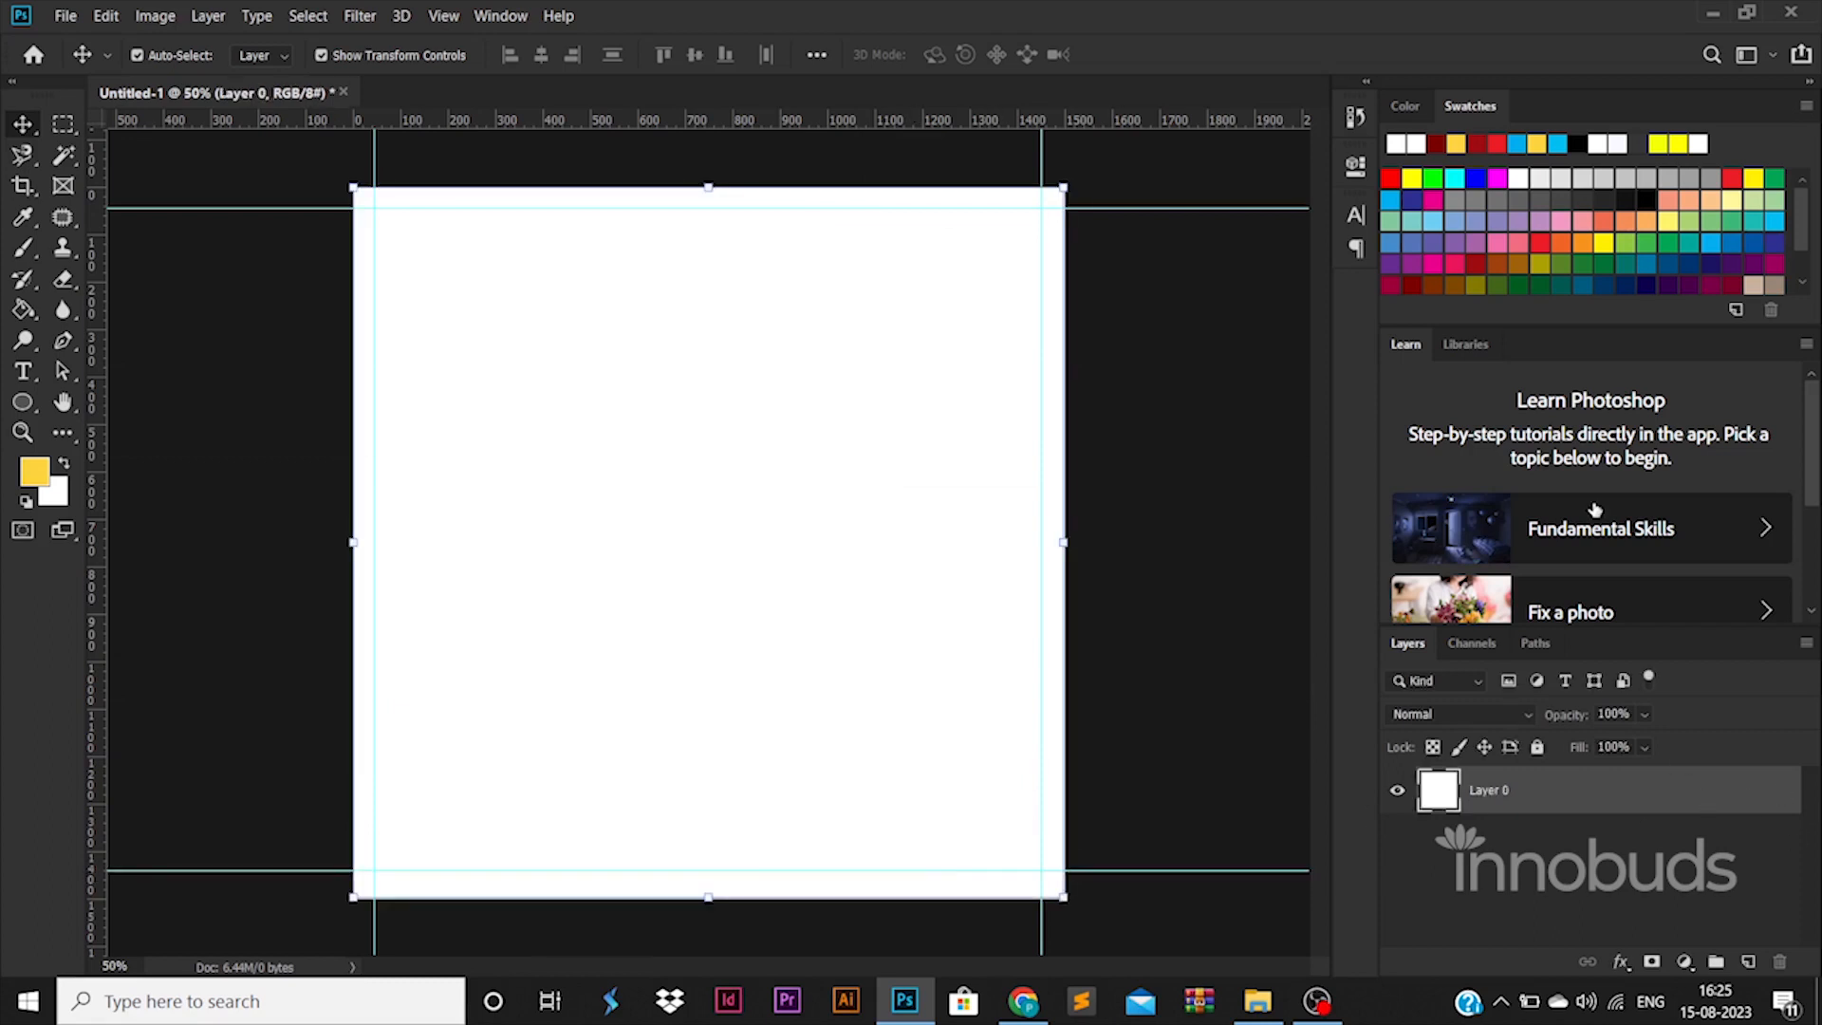
double_click(1614, 789)
left_click(1000, 755)
Set the starting color stop of the background gradient to a saturated orange.
left_click(1284, 552)
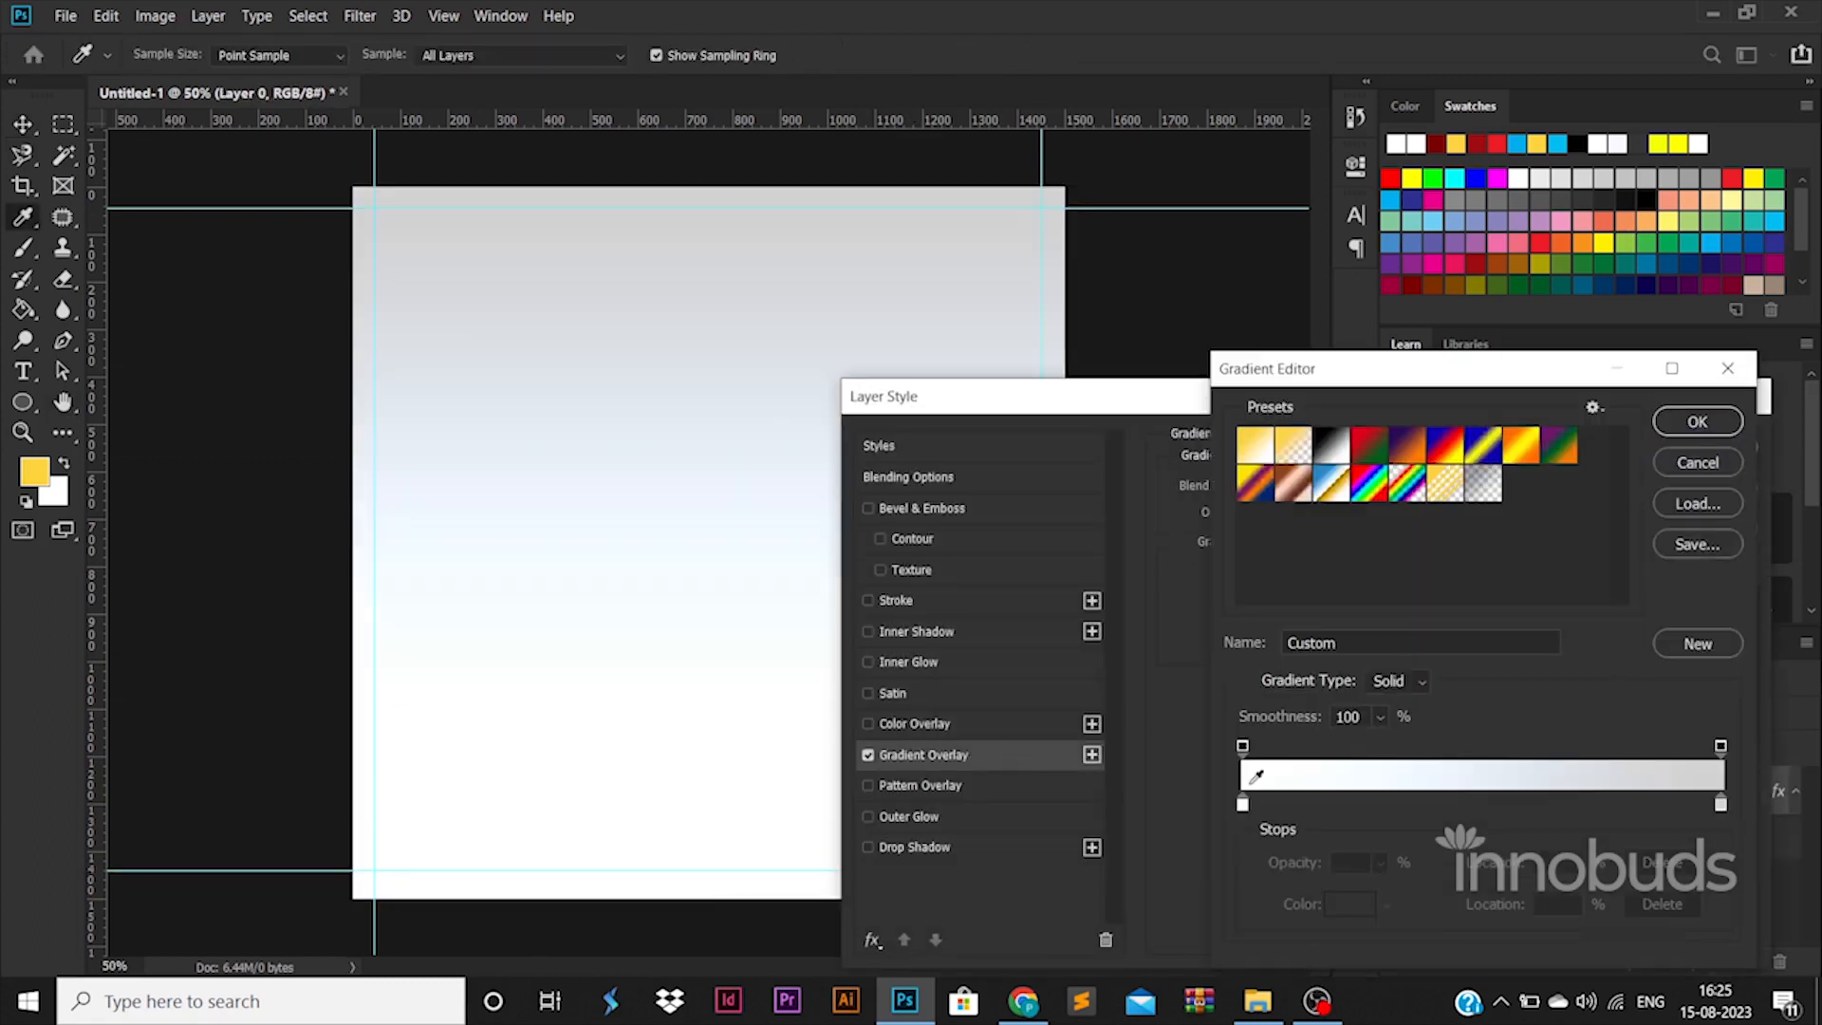
double_click(1244, 805)
left_click(1496, 594)
left_click(1497, 756)
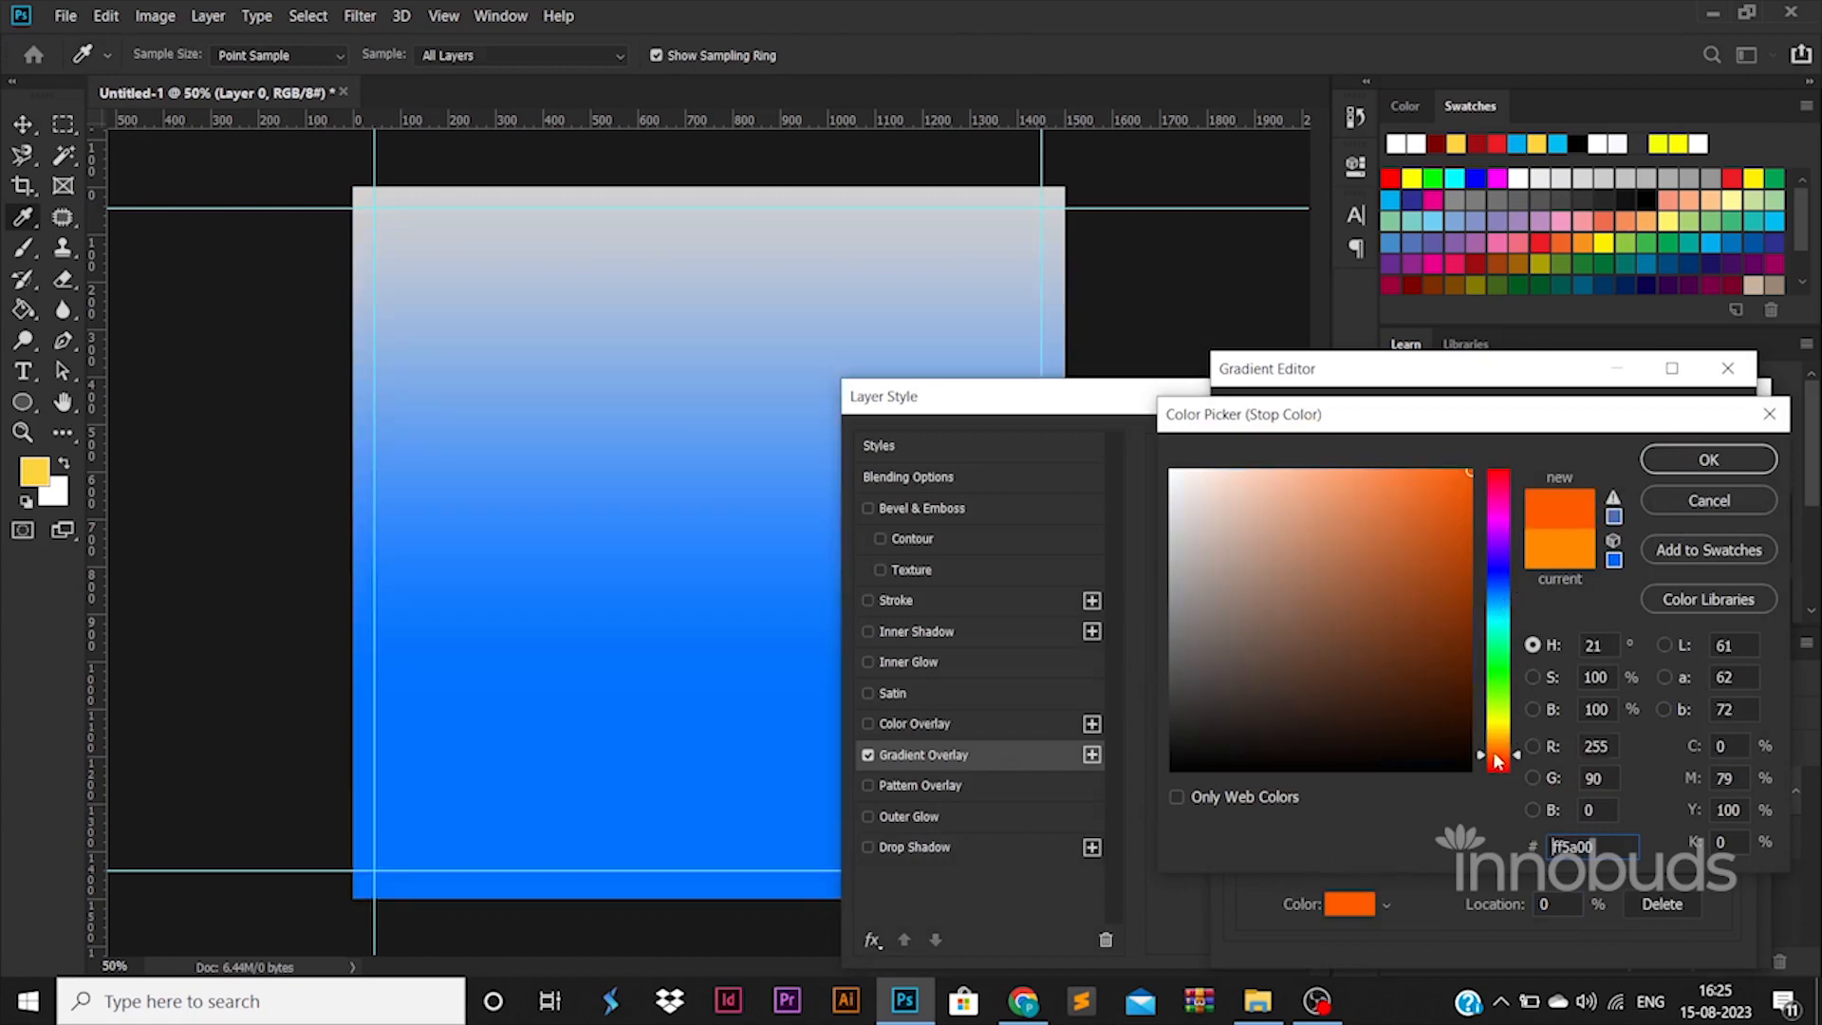
left_click_drag(1443, 514, 1461, 440)
left_click(1715, 463)
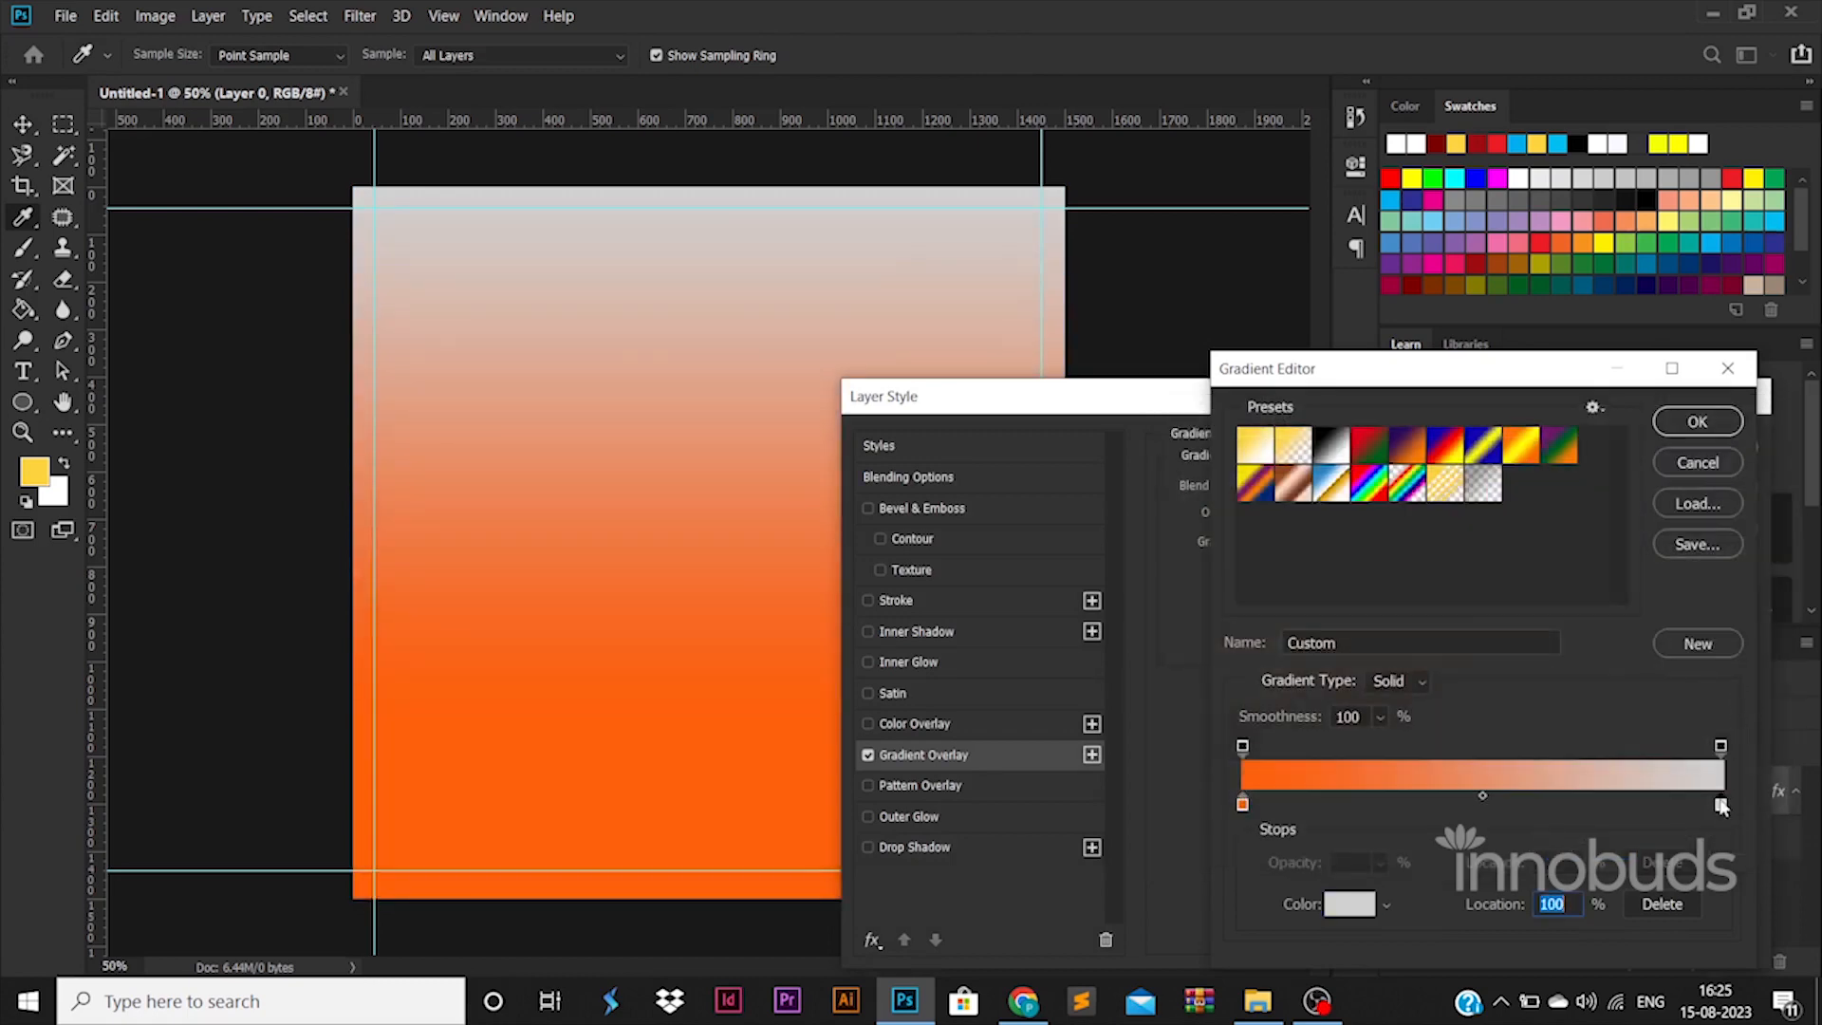
Set the gradient's end color stop to yellow (ffde00) and apply the overlay to the background.
double_click(1721, 804)
left_click(1502, 729)
left_click_drag(1462, 517, 1513, 438)
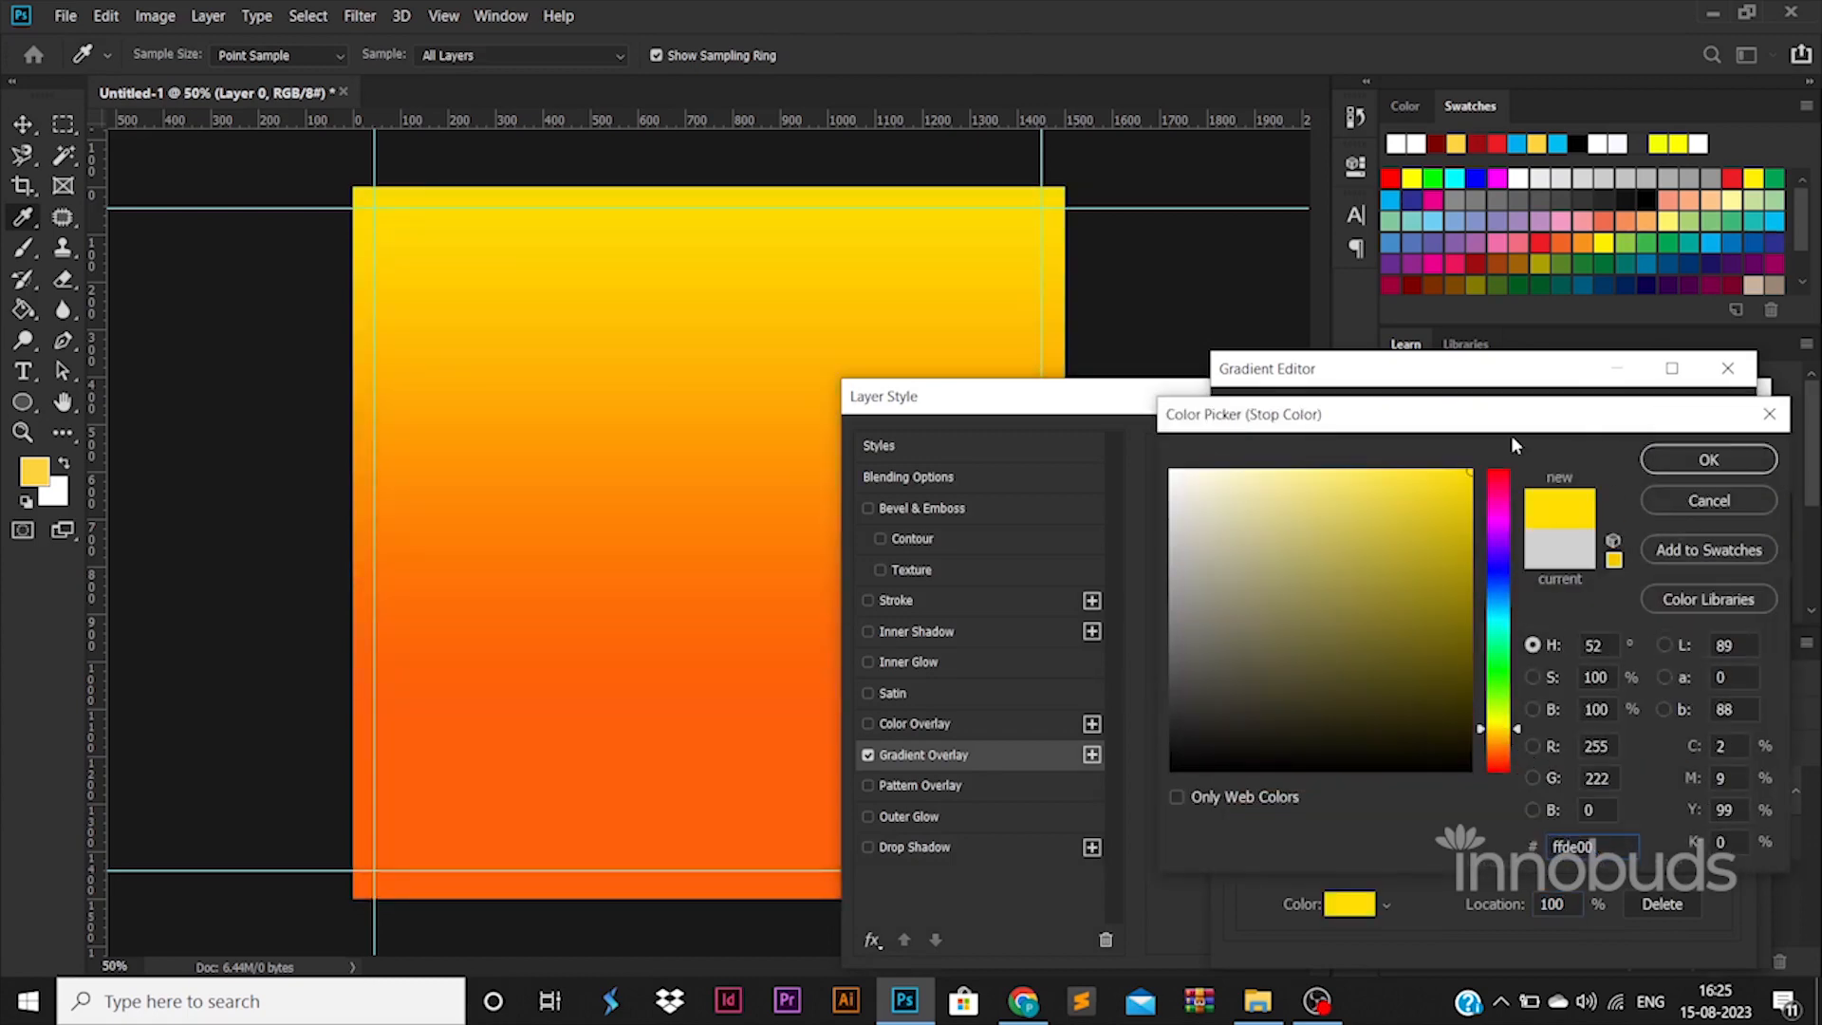
left_click(1668, 463)
left_click(1682, 423)
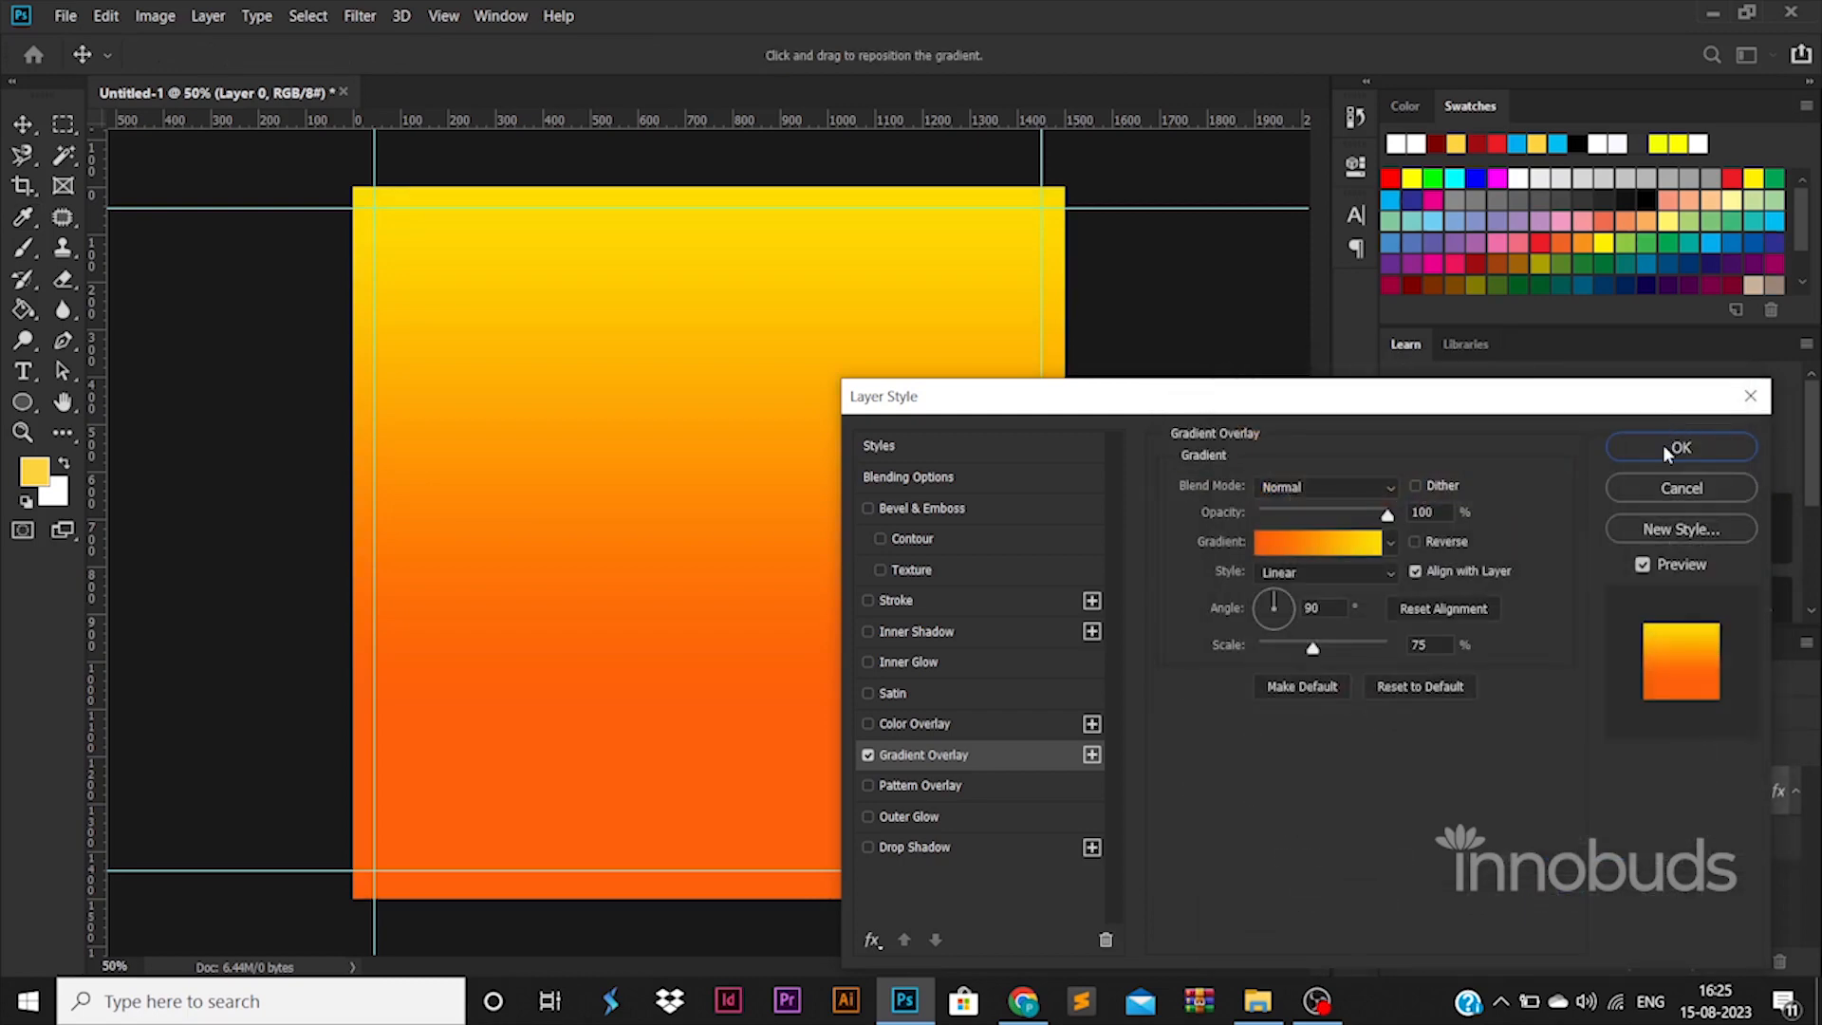
left_click(1668, 454)
Create a yellow hexagon with the Polygon tool and stretch it from the left guide to about 626 px tall.
right_click(38, 403)
left_click(133, 466)
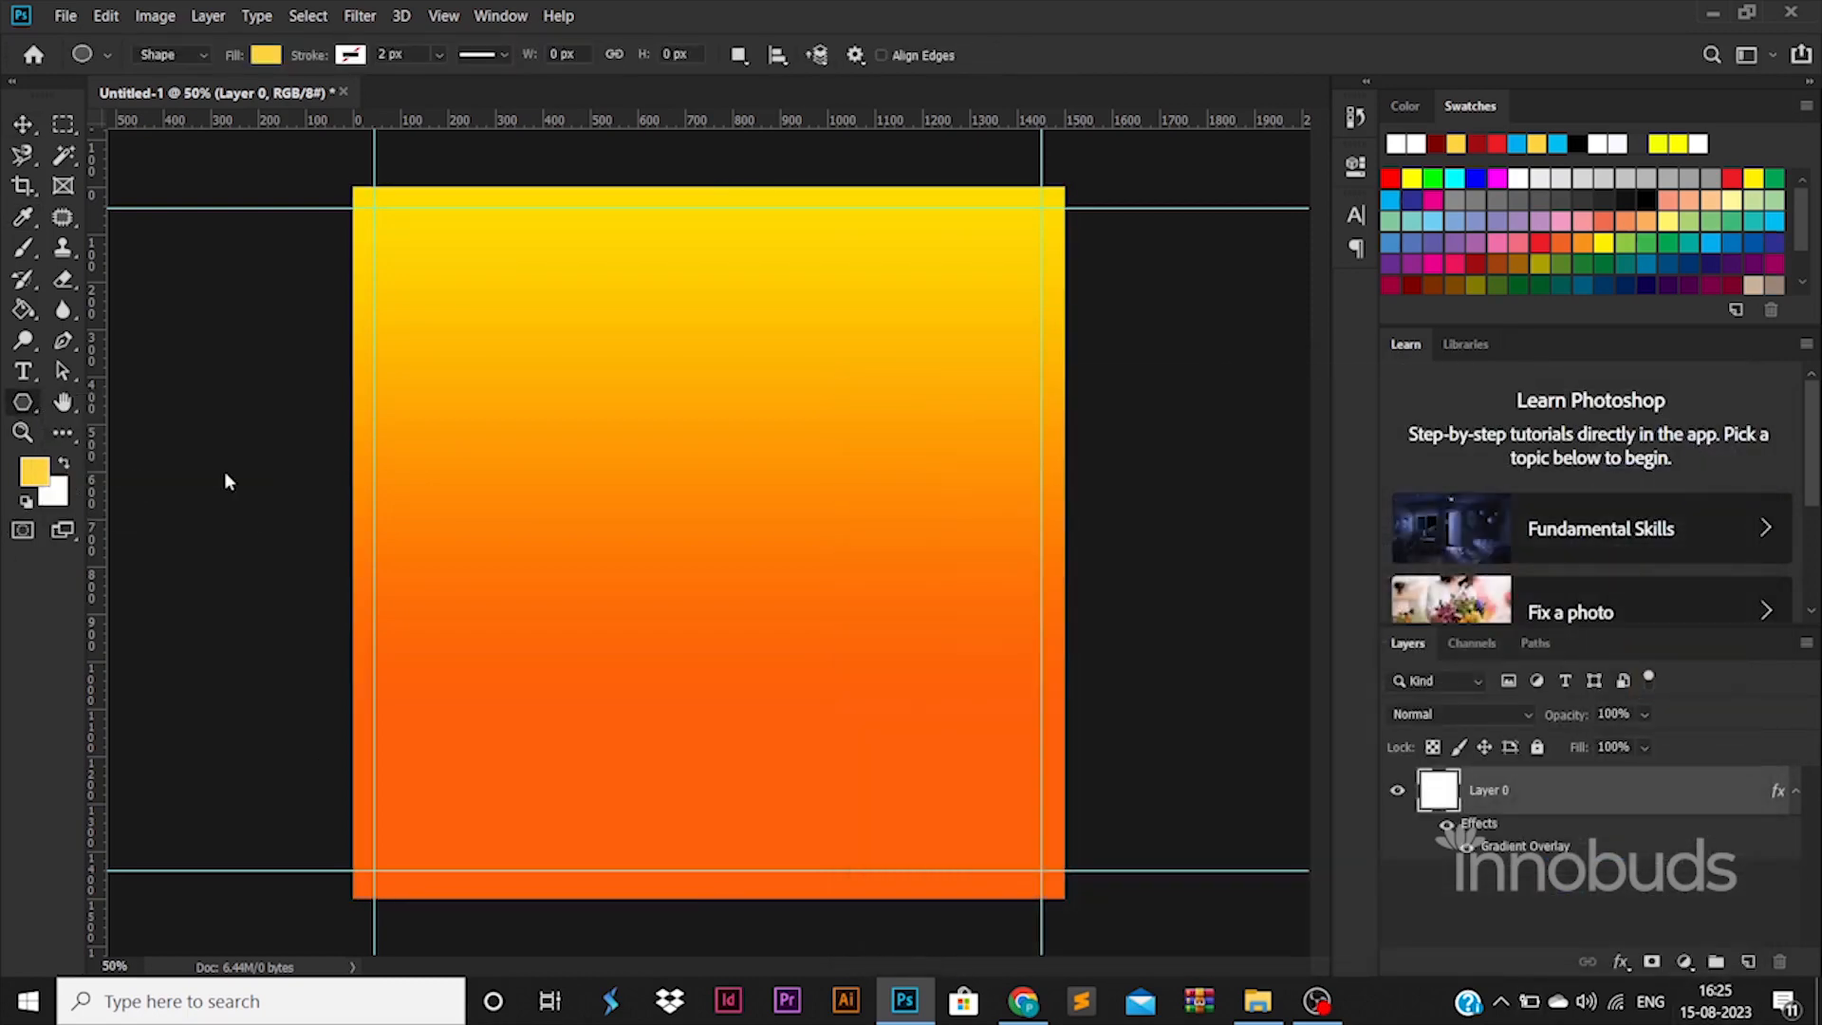
left_click_drag(447, 487, 784, 556)
key("v")
left_click_drag(584, 645, 582, 739)
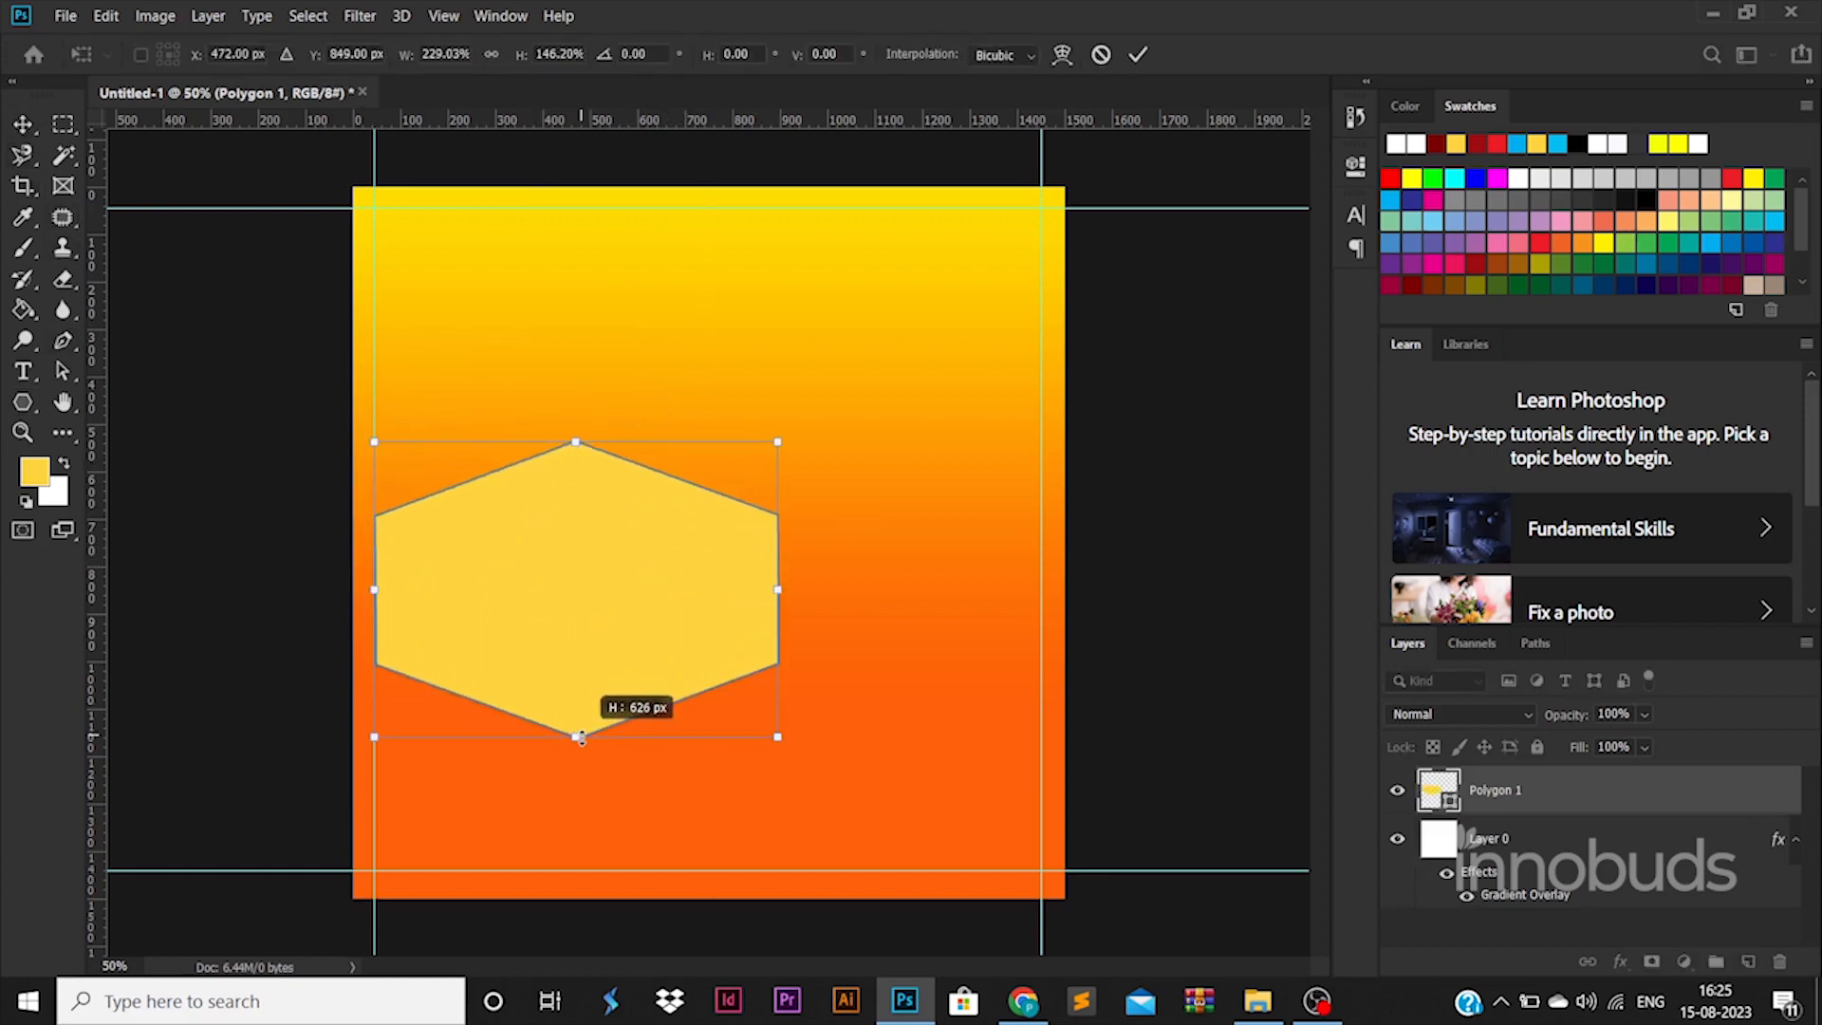
key("Return")
Duplicate the hexagon and position the copy diagonally above and to the right of the original.
left_click_drag(651, 645, 811, 452)
left_click(1497, 839, "shift")
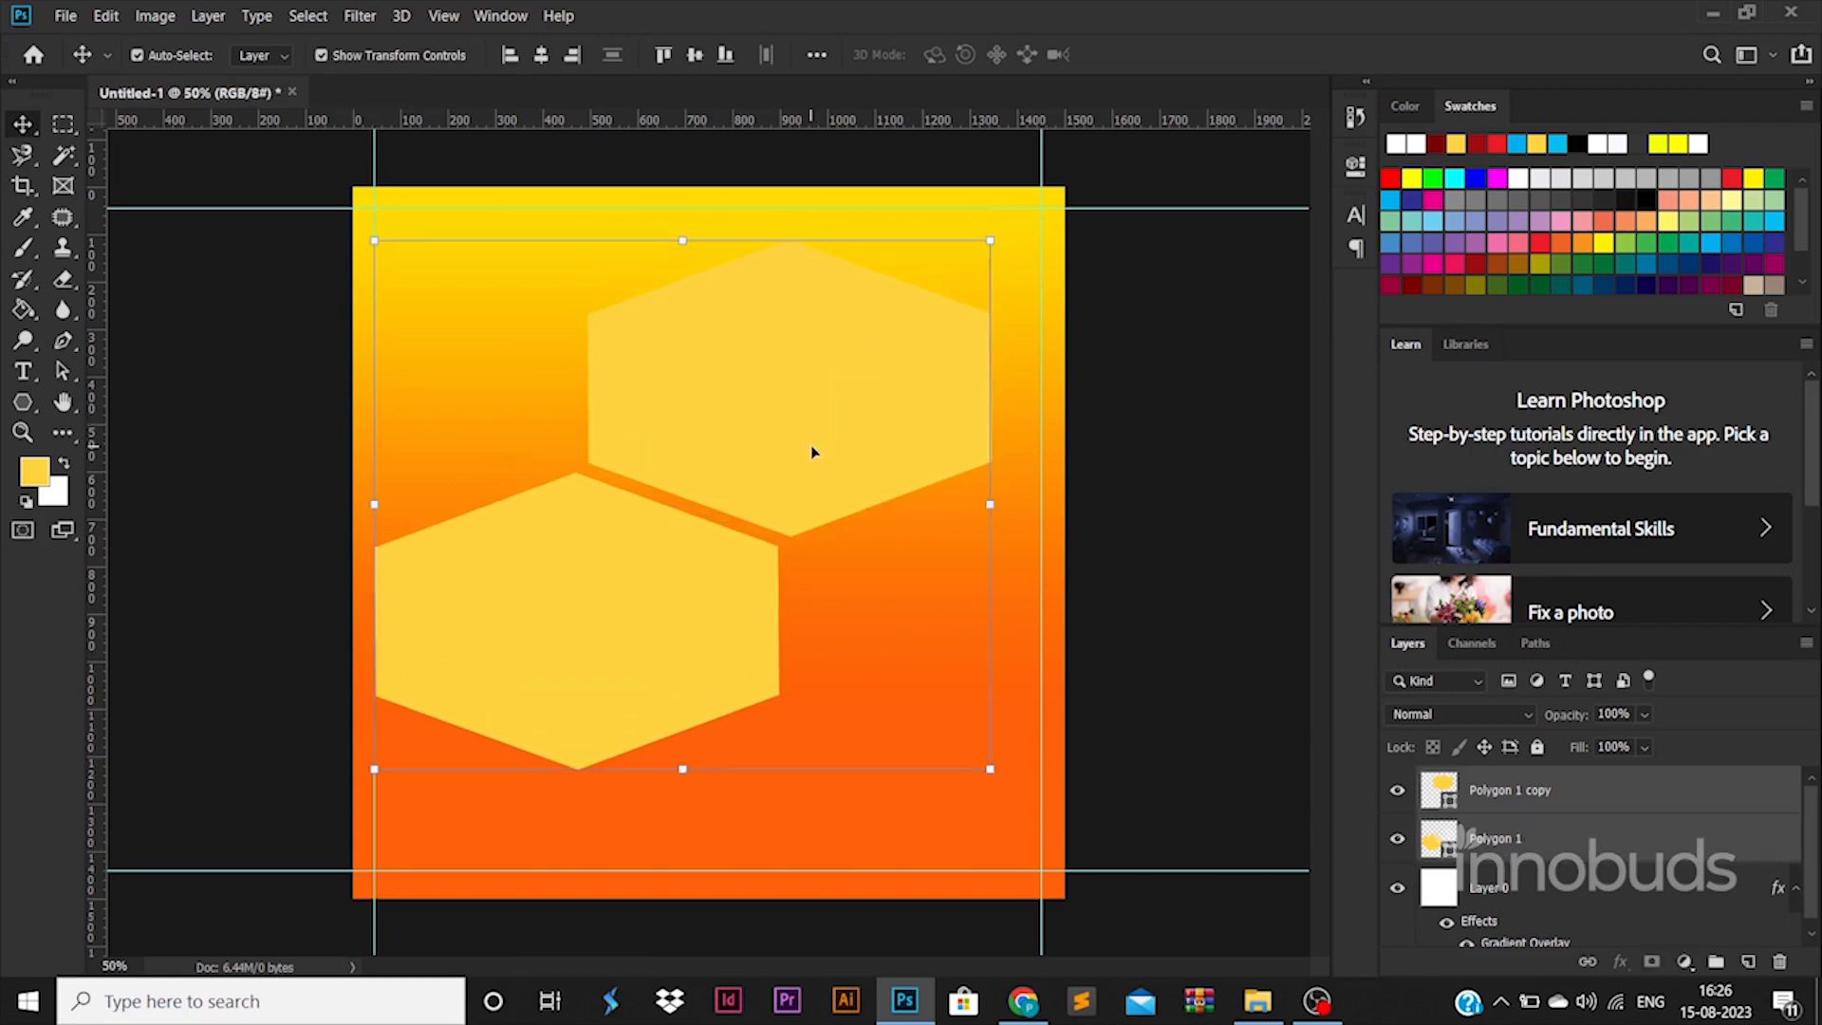
left_click(1199, 693)
left_click(707, 653)
left_click(974, 449)
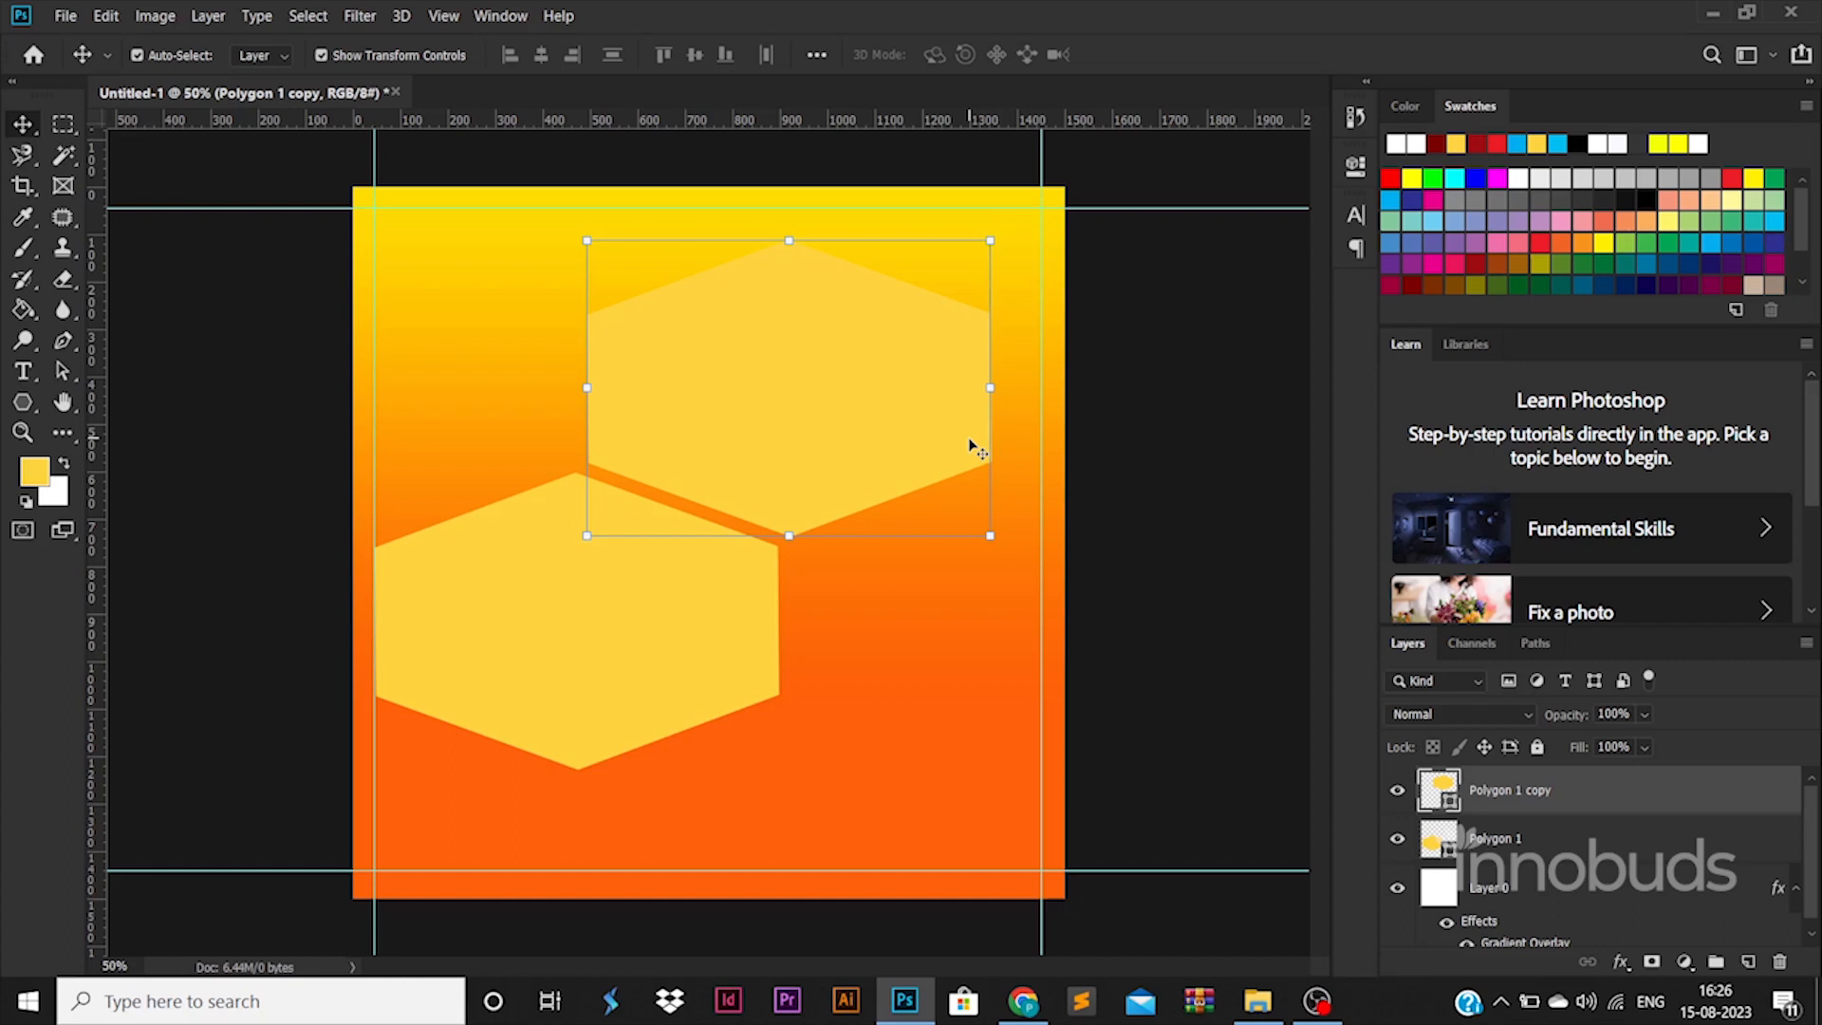
Try to align both hexagons by their vertical centers.
left_click(670, 712, "shift")
left_click(695, 60)
key("ctrl+z")
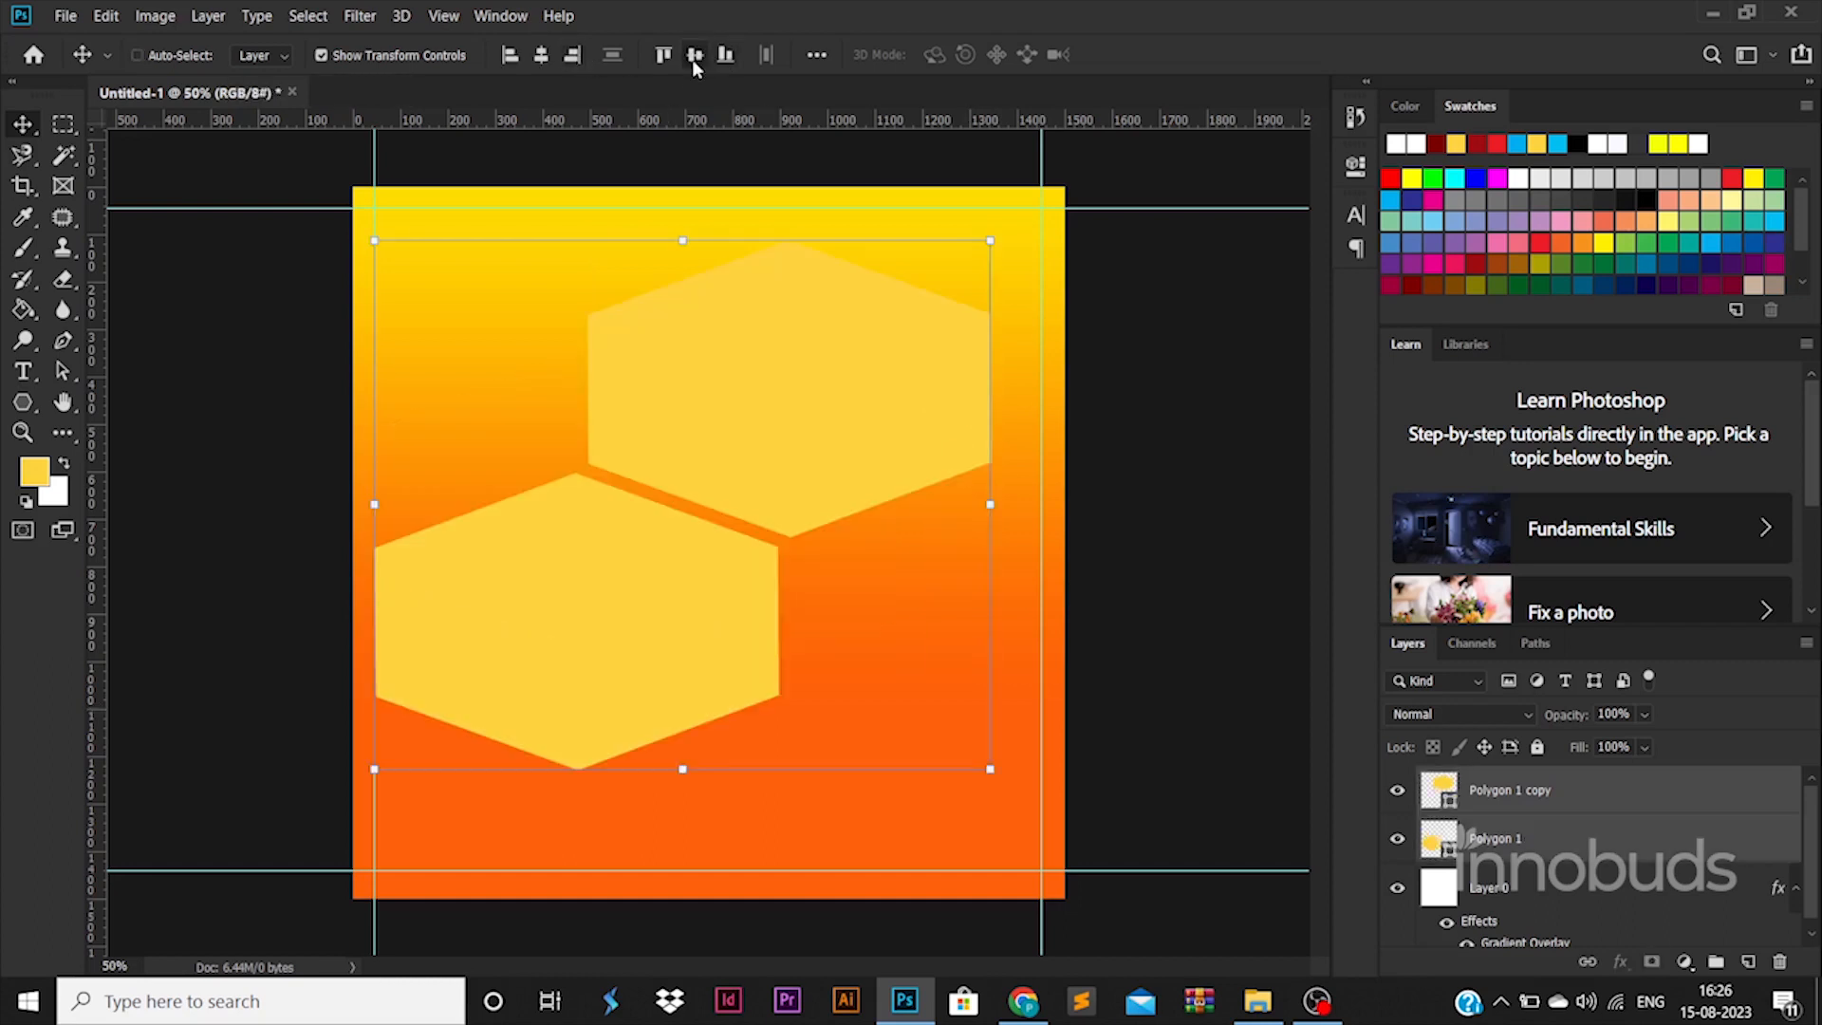
Nudge the upper hexagon slightly left and stretch both hexagons together a little taller.
left_click(857, 446)
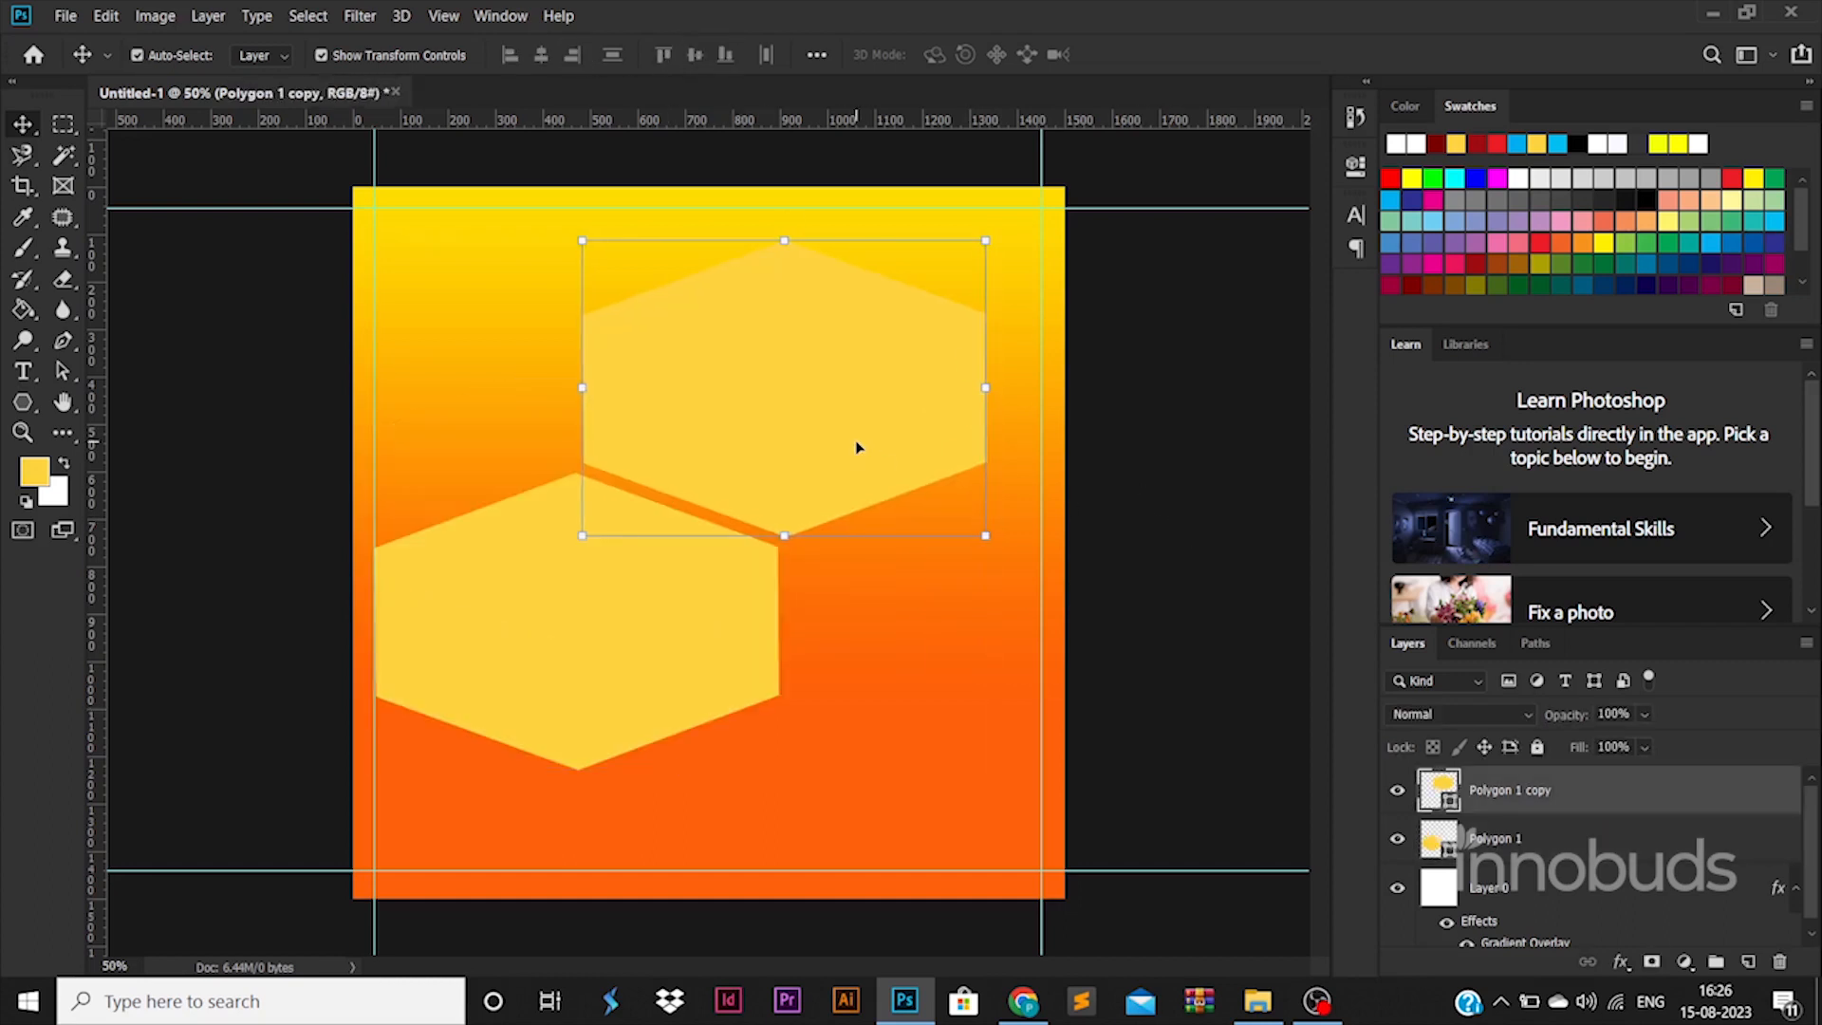
left_click(1163, 685)
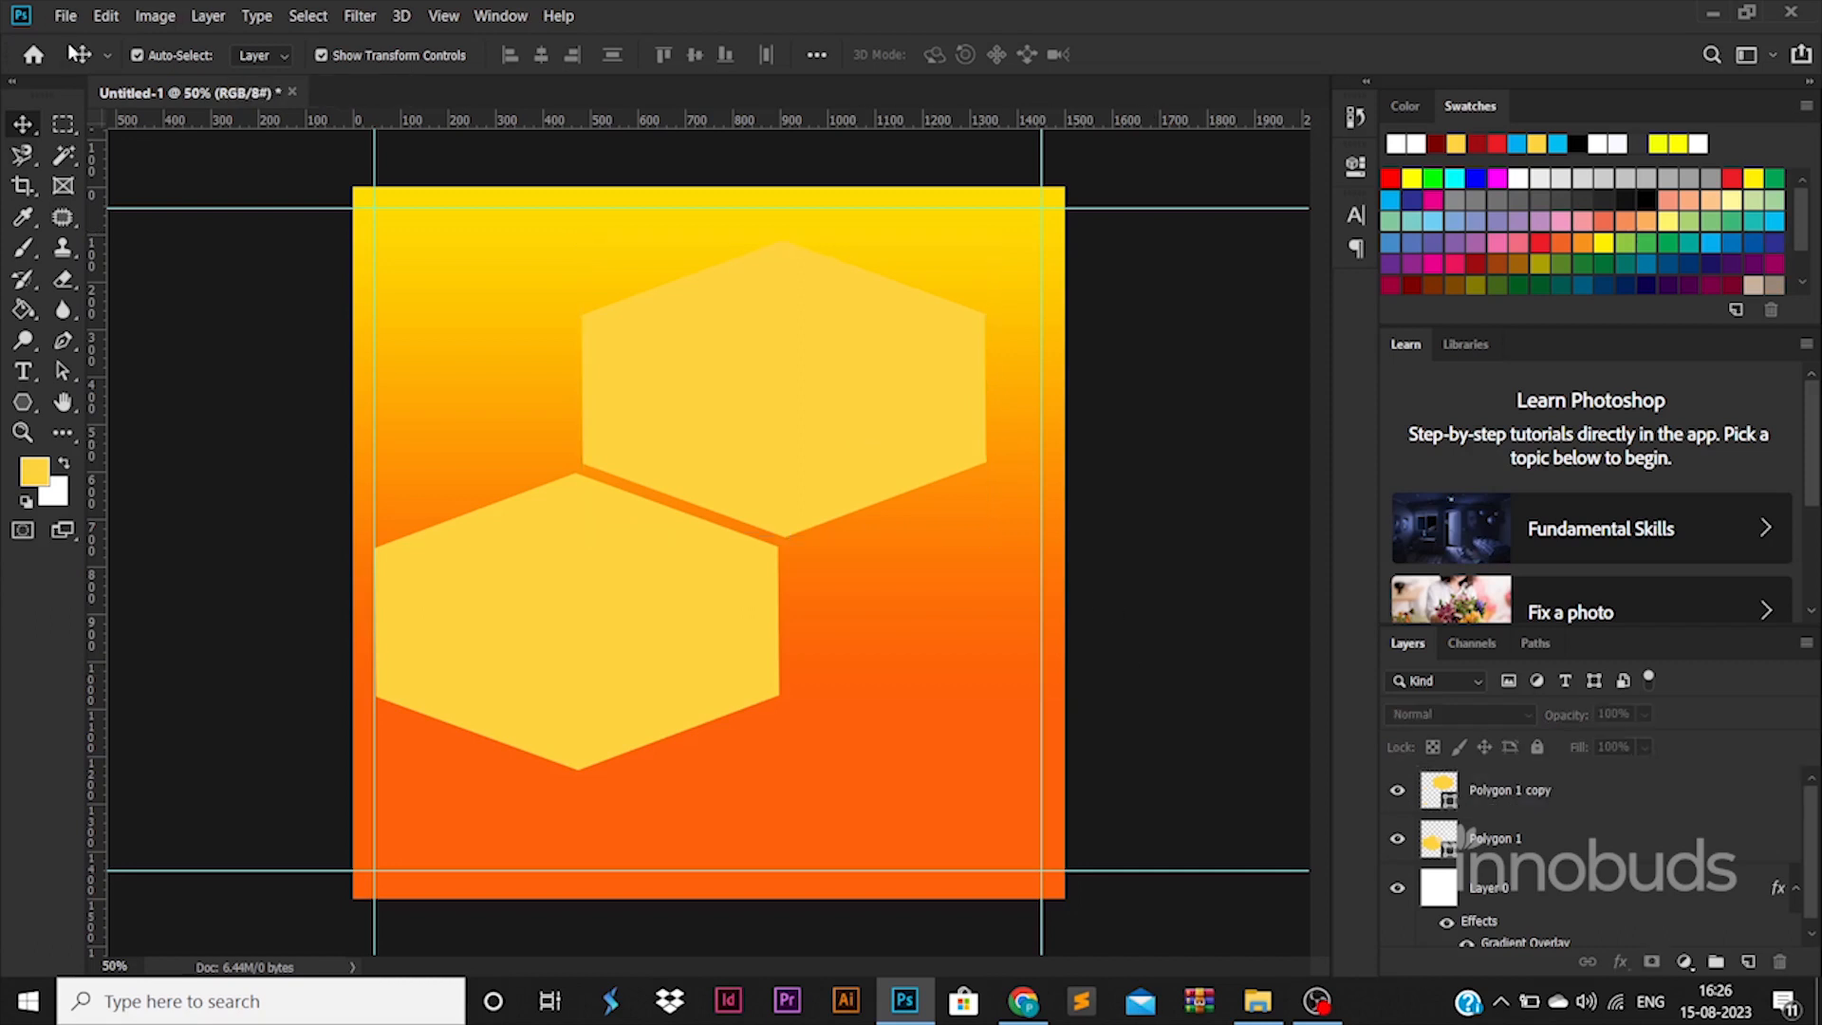
left_click(665, 408)
left_click(577, 664, "shift")
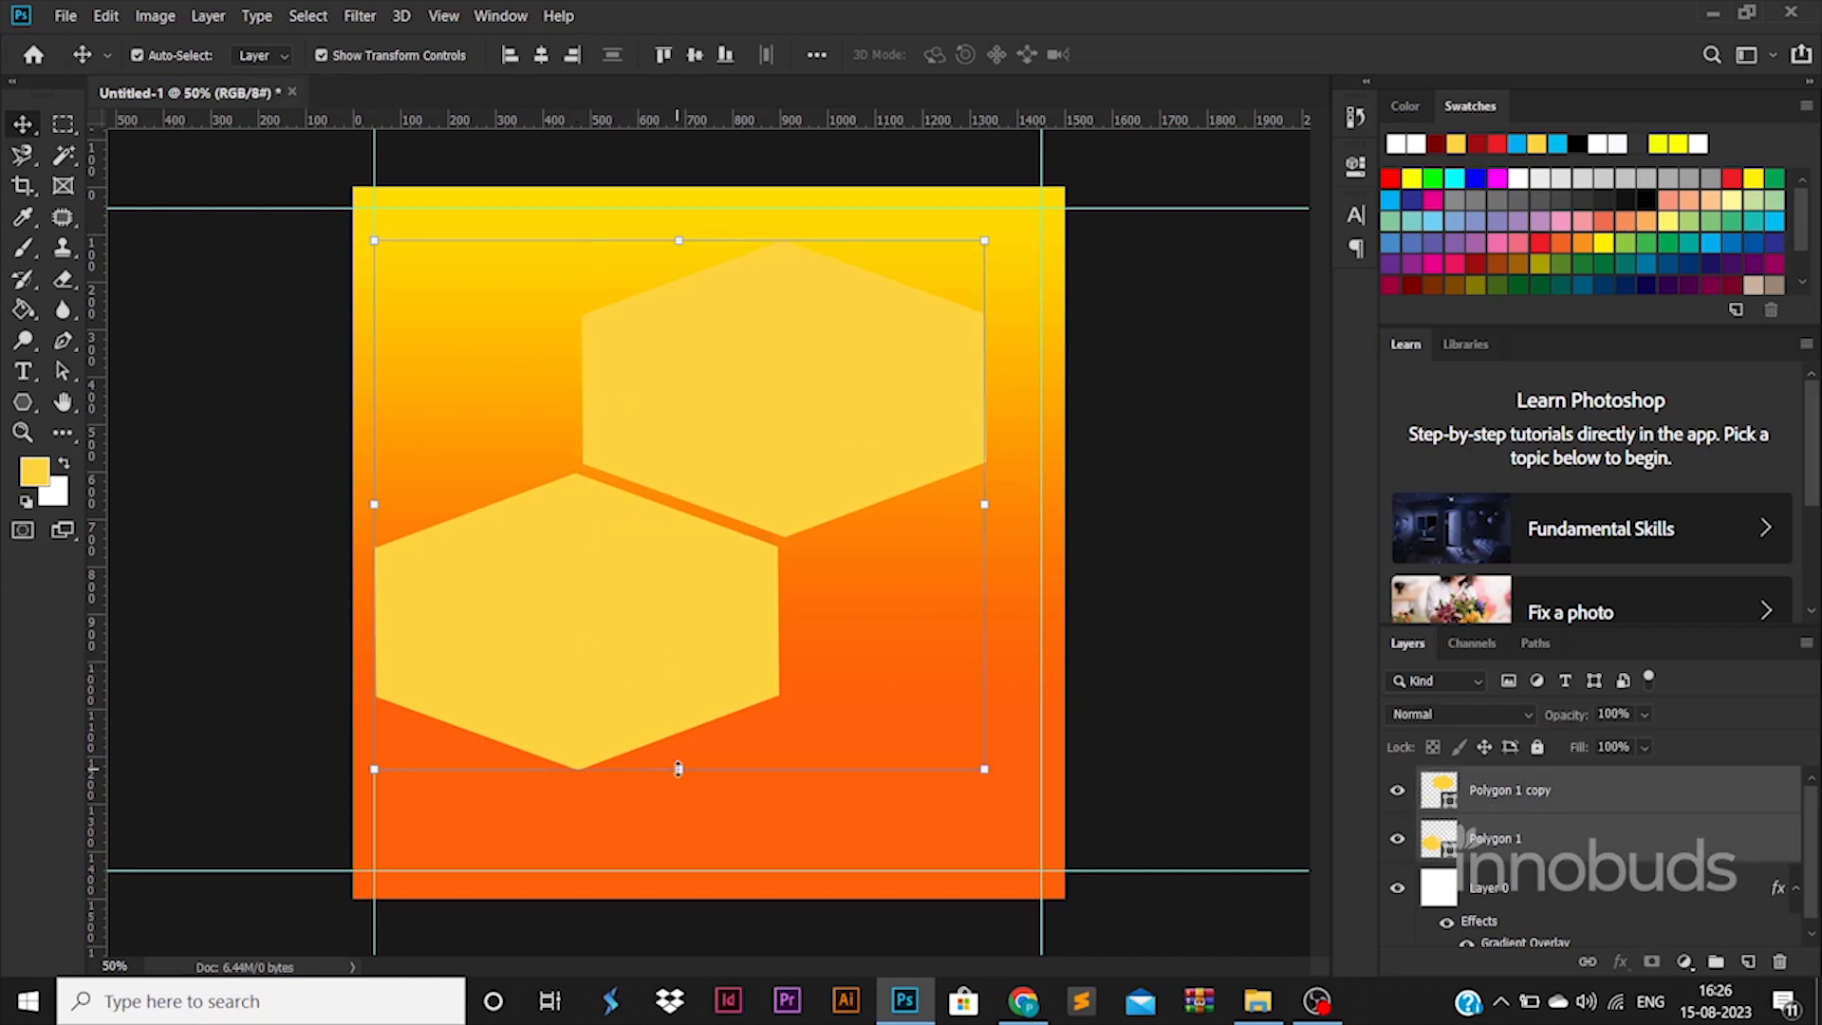
left_click_drag(679, 770, 674, 807)
key("Return")
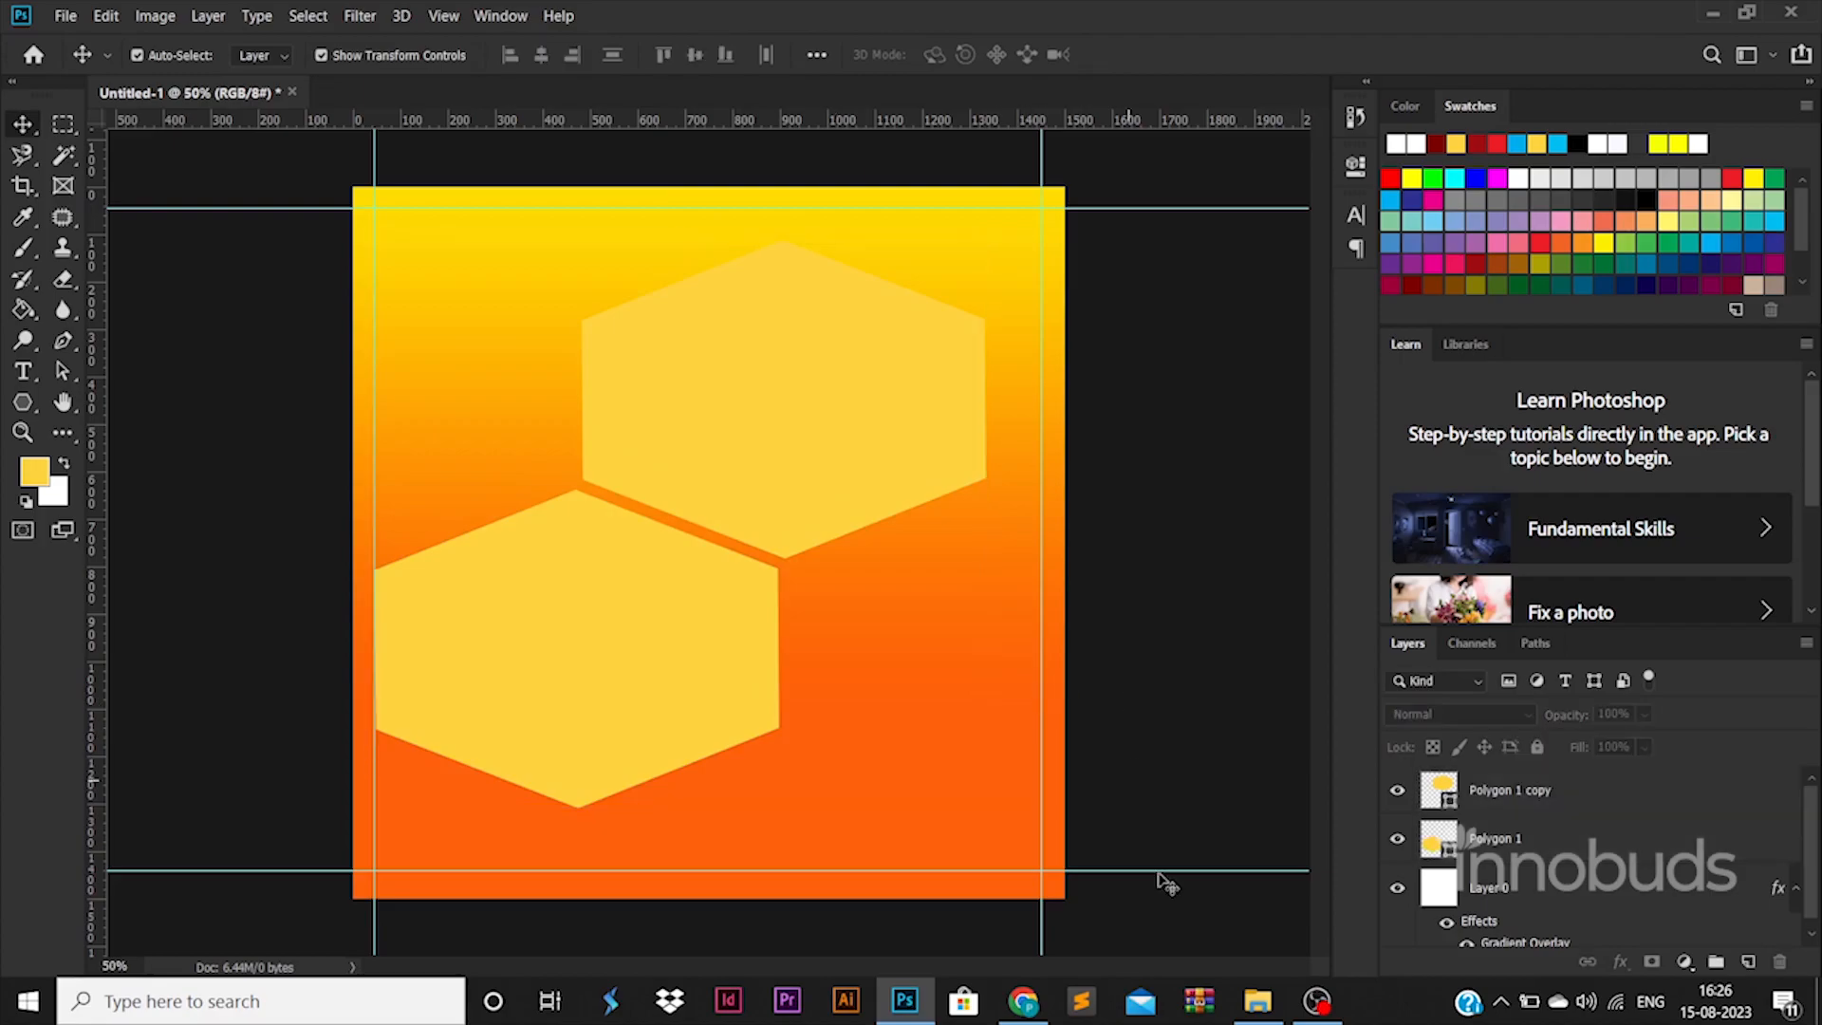
Place the photo pexels-fauxels-3184405.jpg from the 81-52 folder into the document.
left_click(1258, 1001)
left_click(361, 175)
left_click_drag(361, 176, 718, 629)
Scale the placed photo down proportionally and position it over the upper hexagon.
left_click_drag(755, 556, 655, 441)
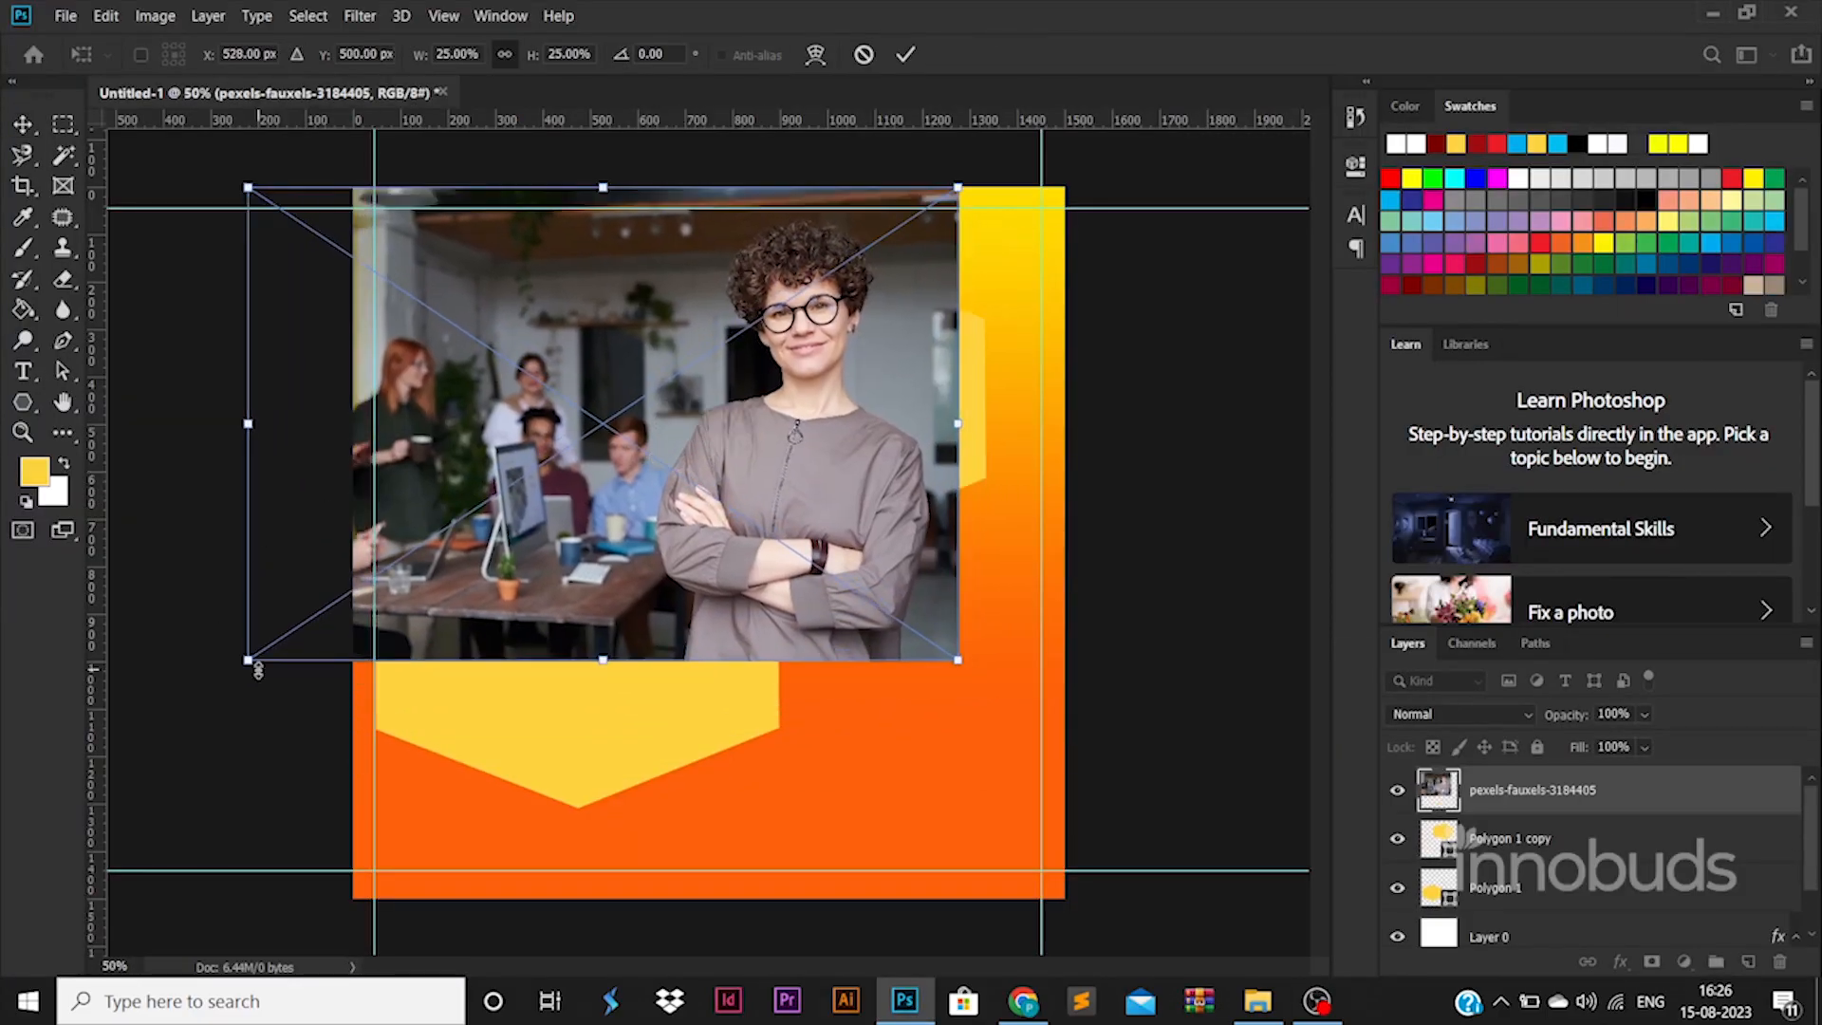
left_click_drag(258, 670, 459, 577)
left_click_drag(744, 483, 849, 547)
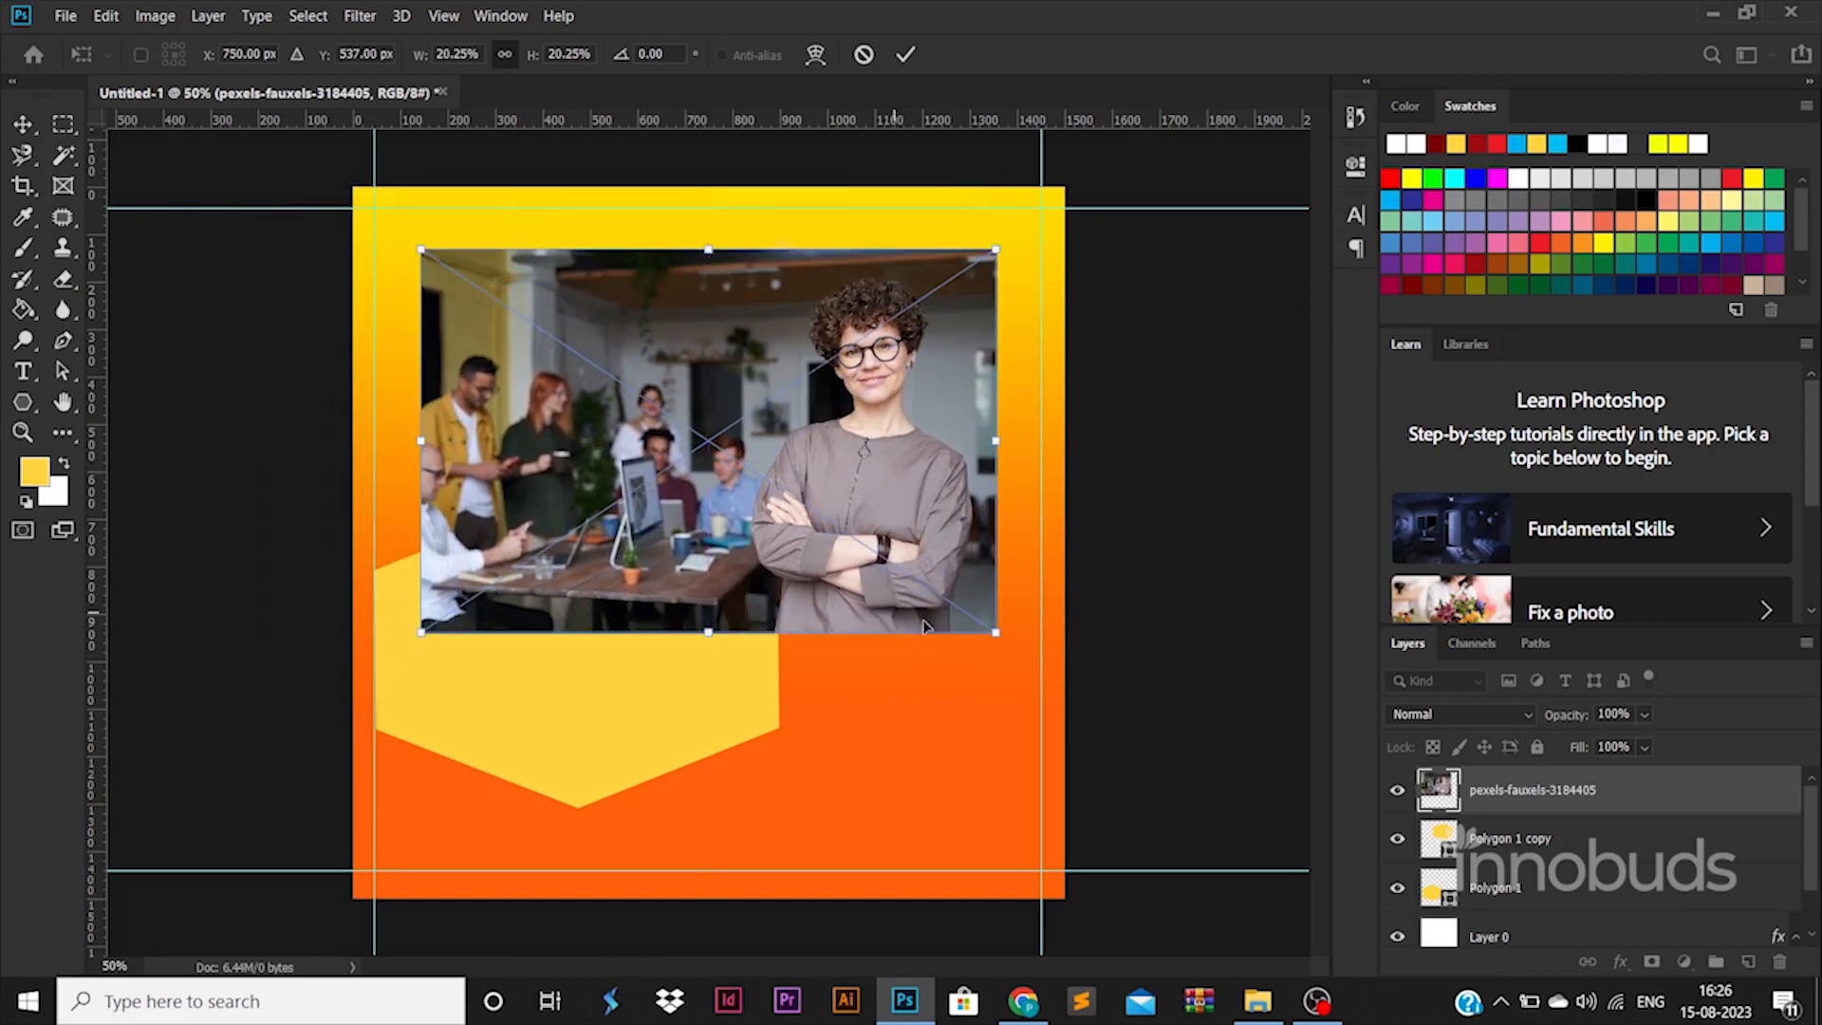
left_click_drag(987, 630, 899, 569)
left_click_drag(847, 429, 956, 429)
key("Return")
Rasterize the photo layer and delete everything outside the upper hexagon's outline.
left_click(1440, 837, "ctrl")
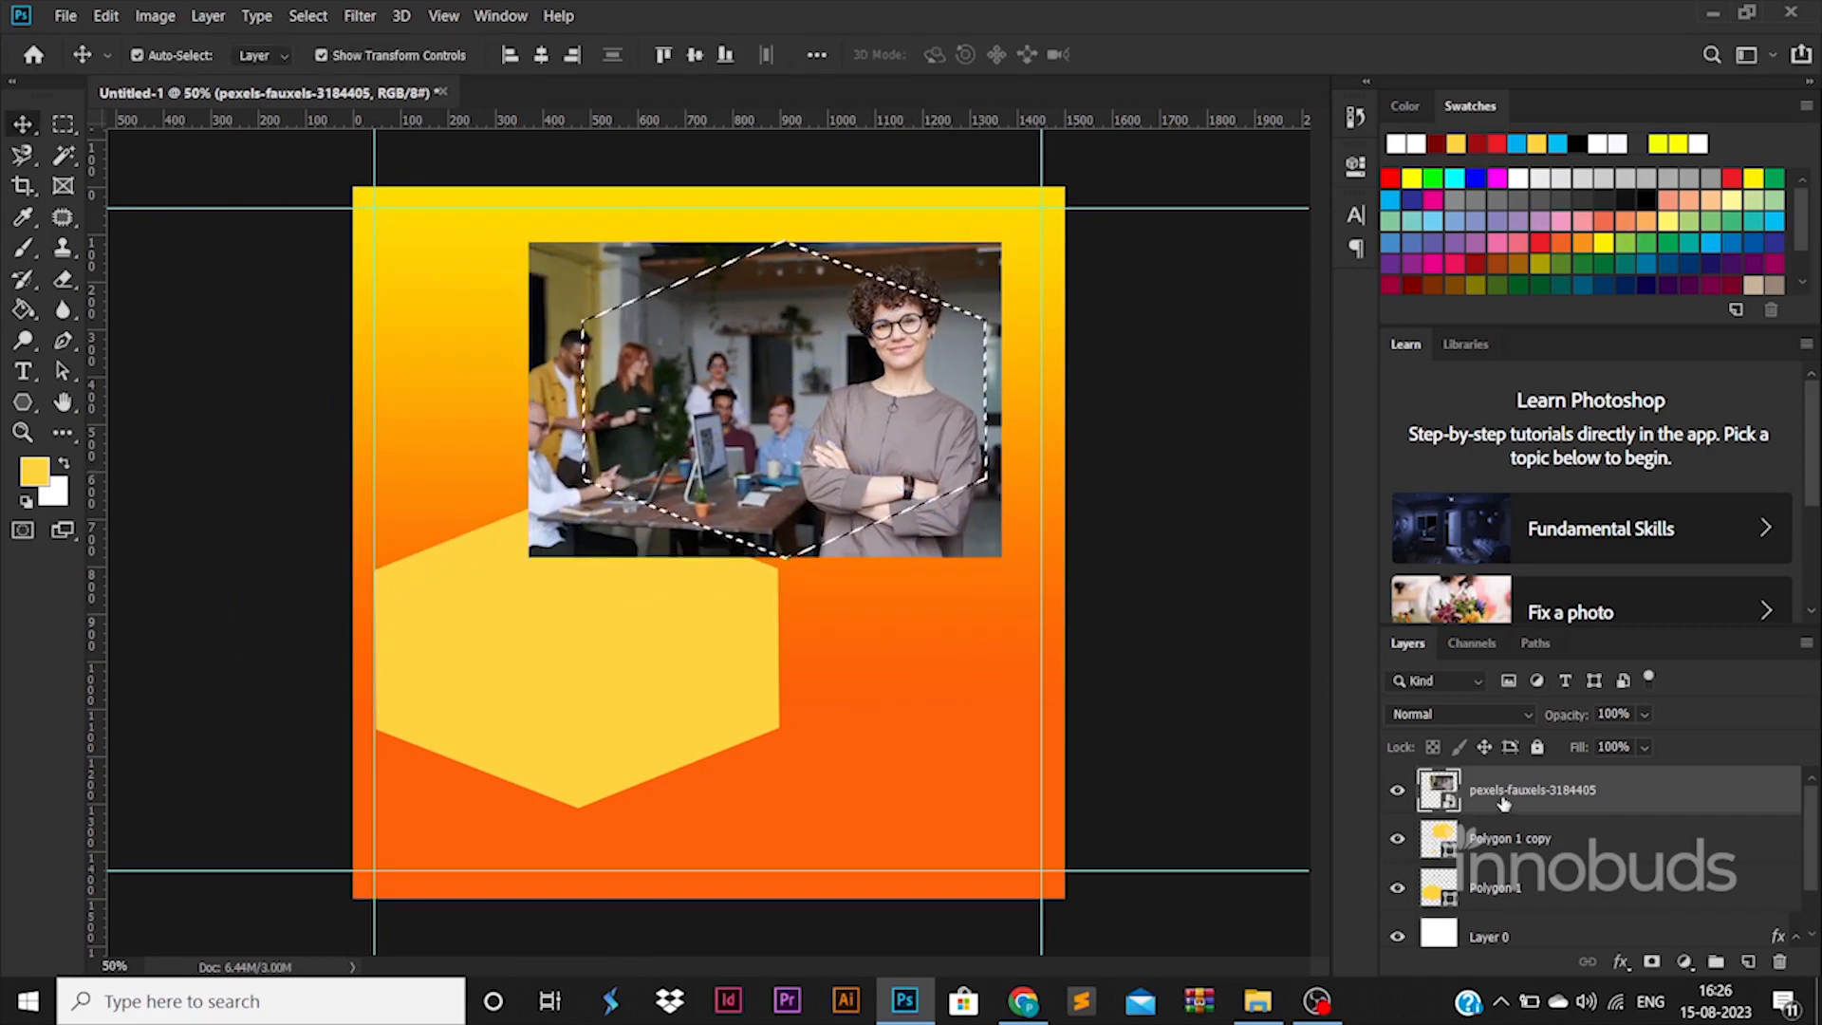
right_click(1506, 792)
left_click(1297, 401)
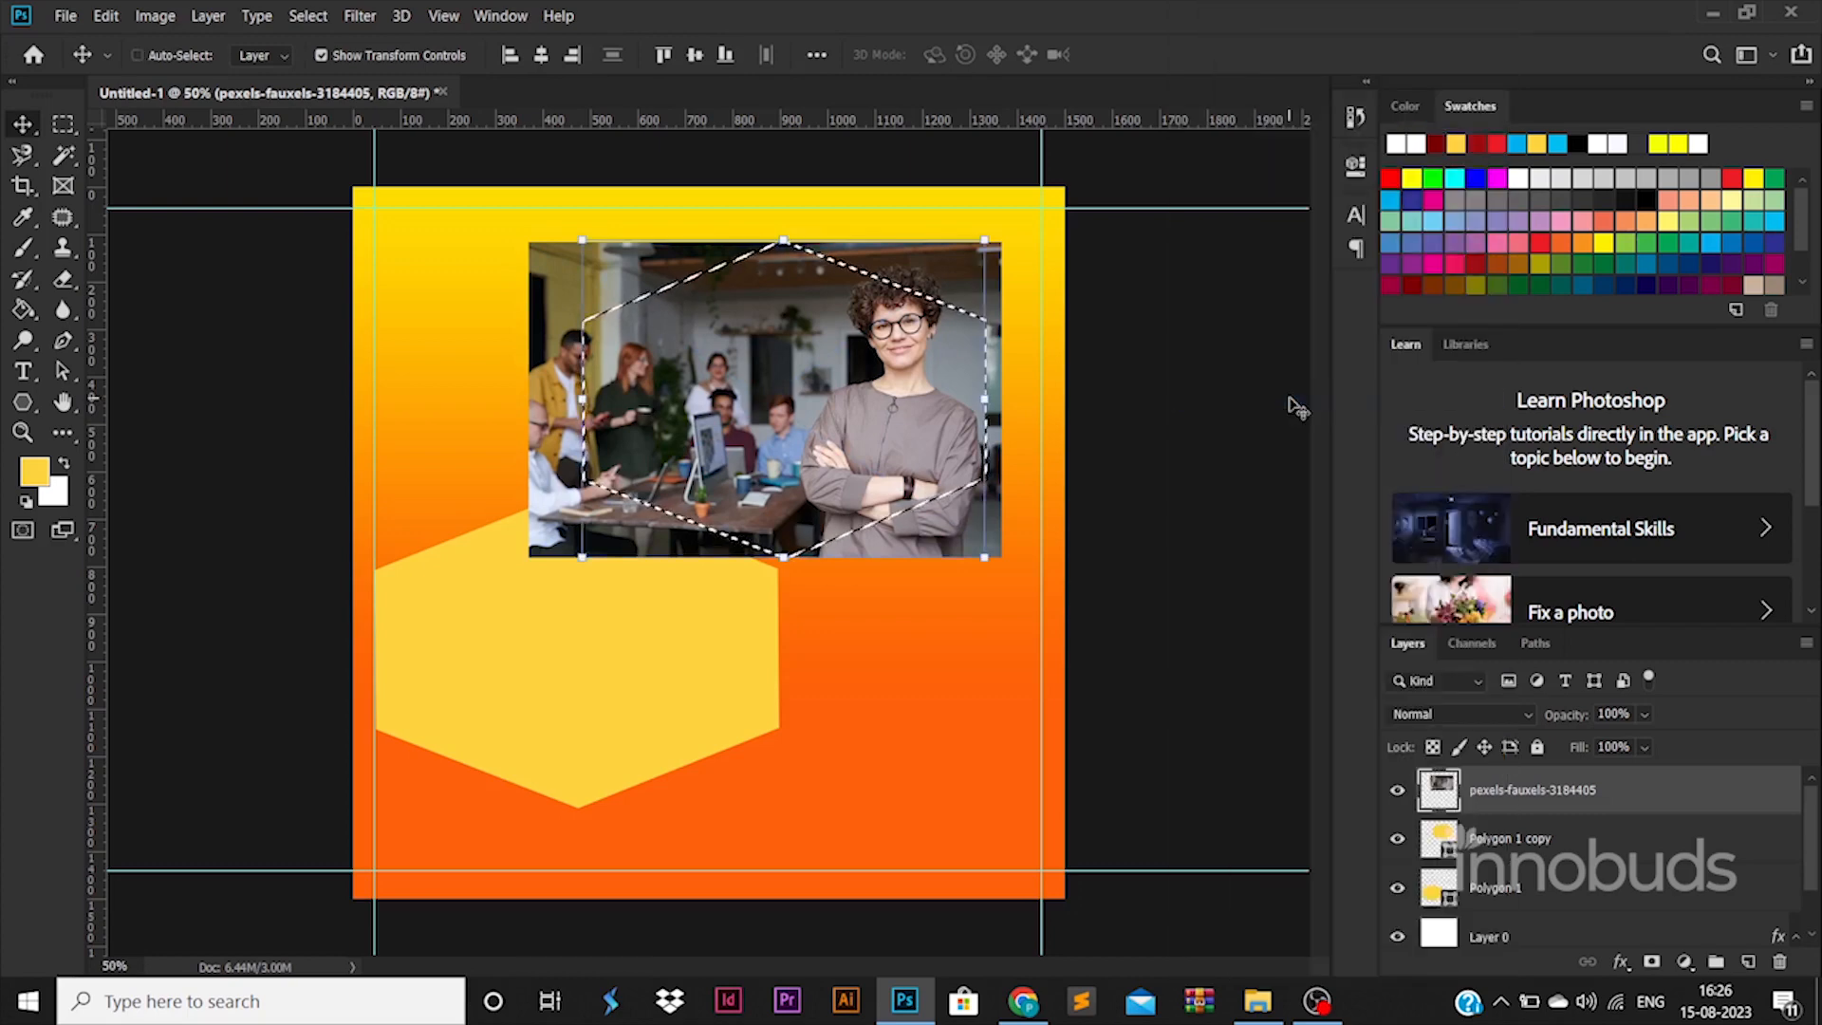
key("ctrl+shift+i")
key("Delete")
key("ctrl+d")
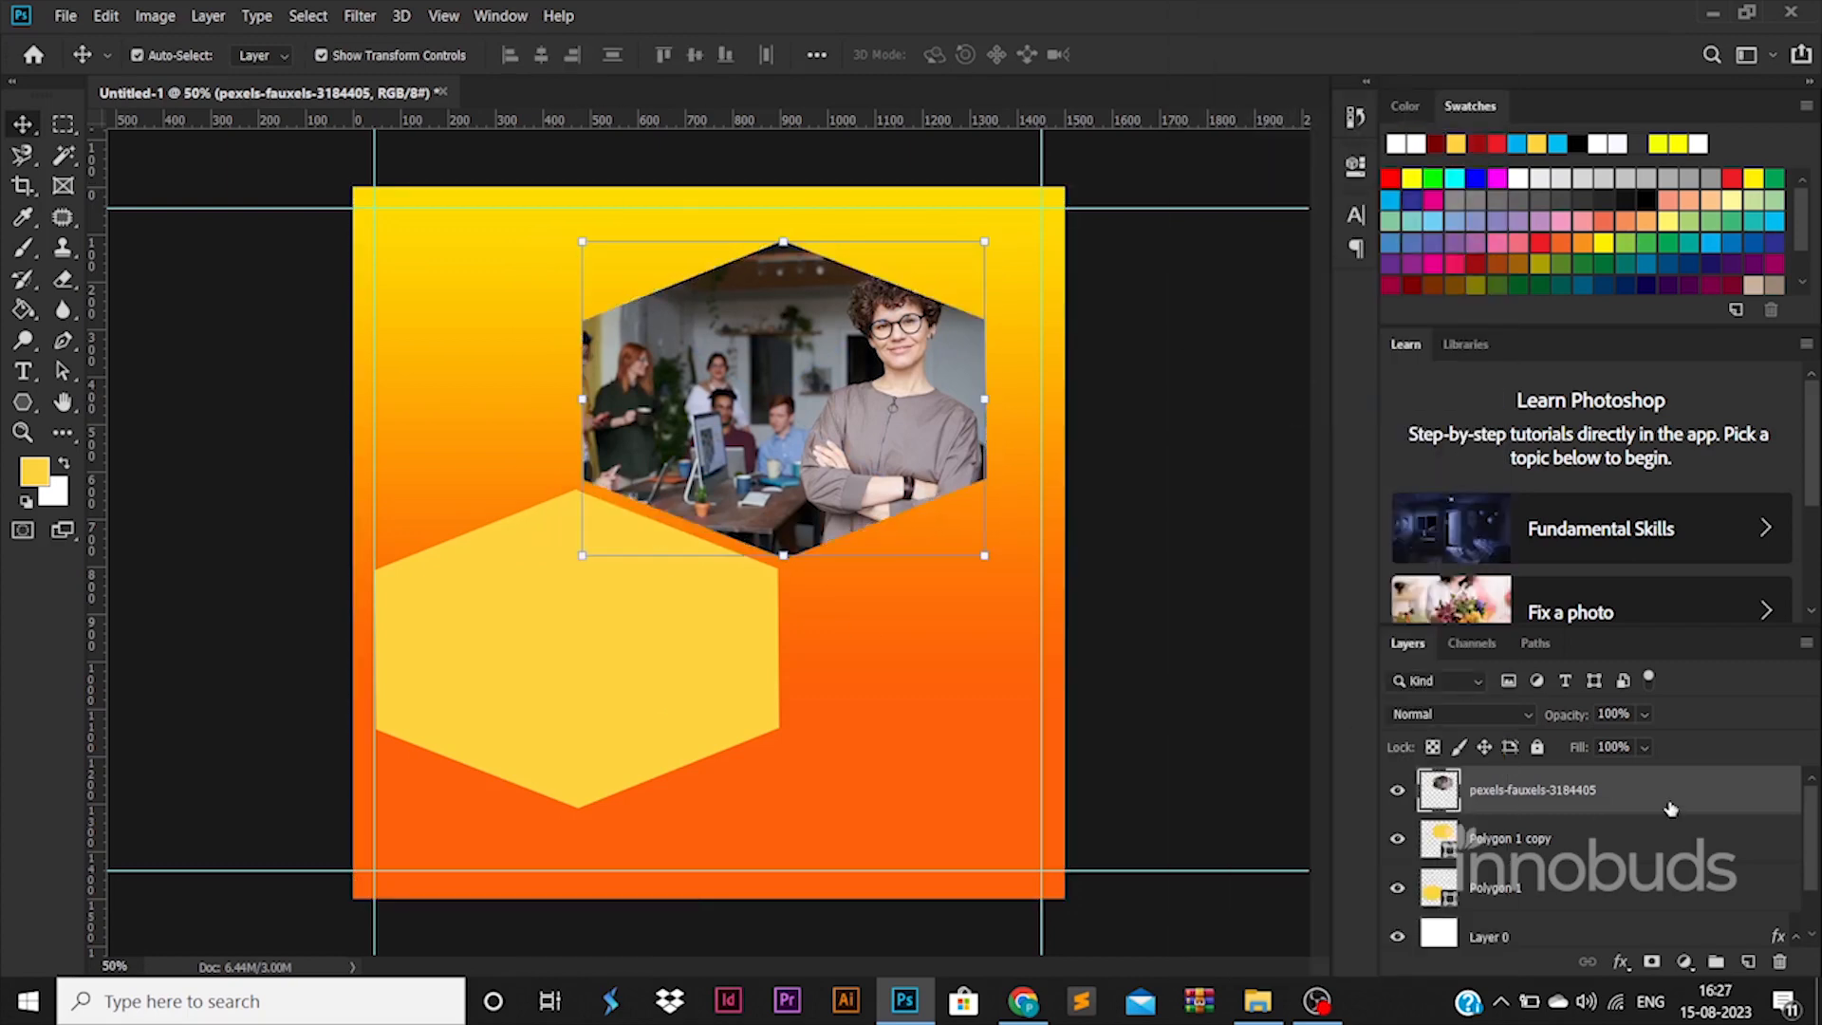
Add a Stroke effect positioned Outside to the hexagonal photo and increase its size.
double_click(1445, 785)
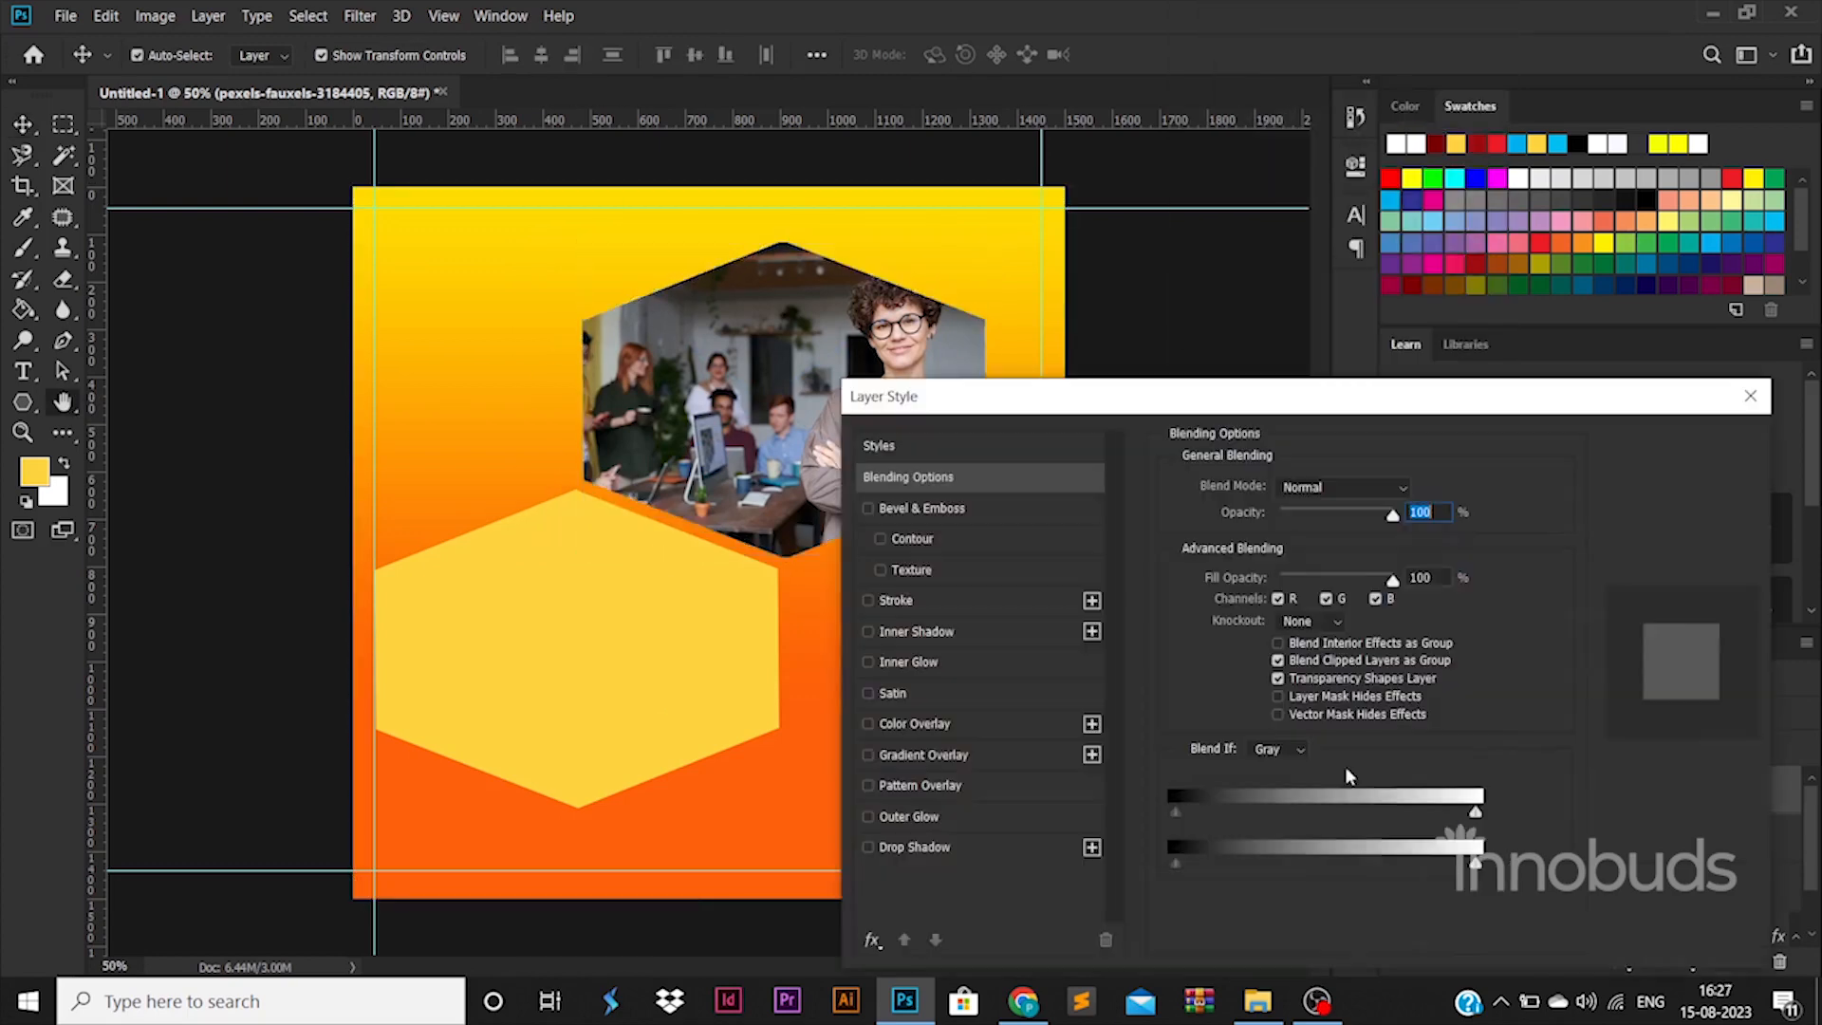
left_click(949, 598)
left_click(1286, 512)
left_click(1281, 517)
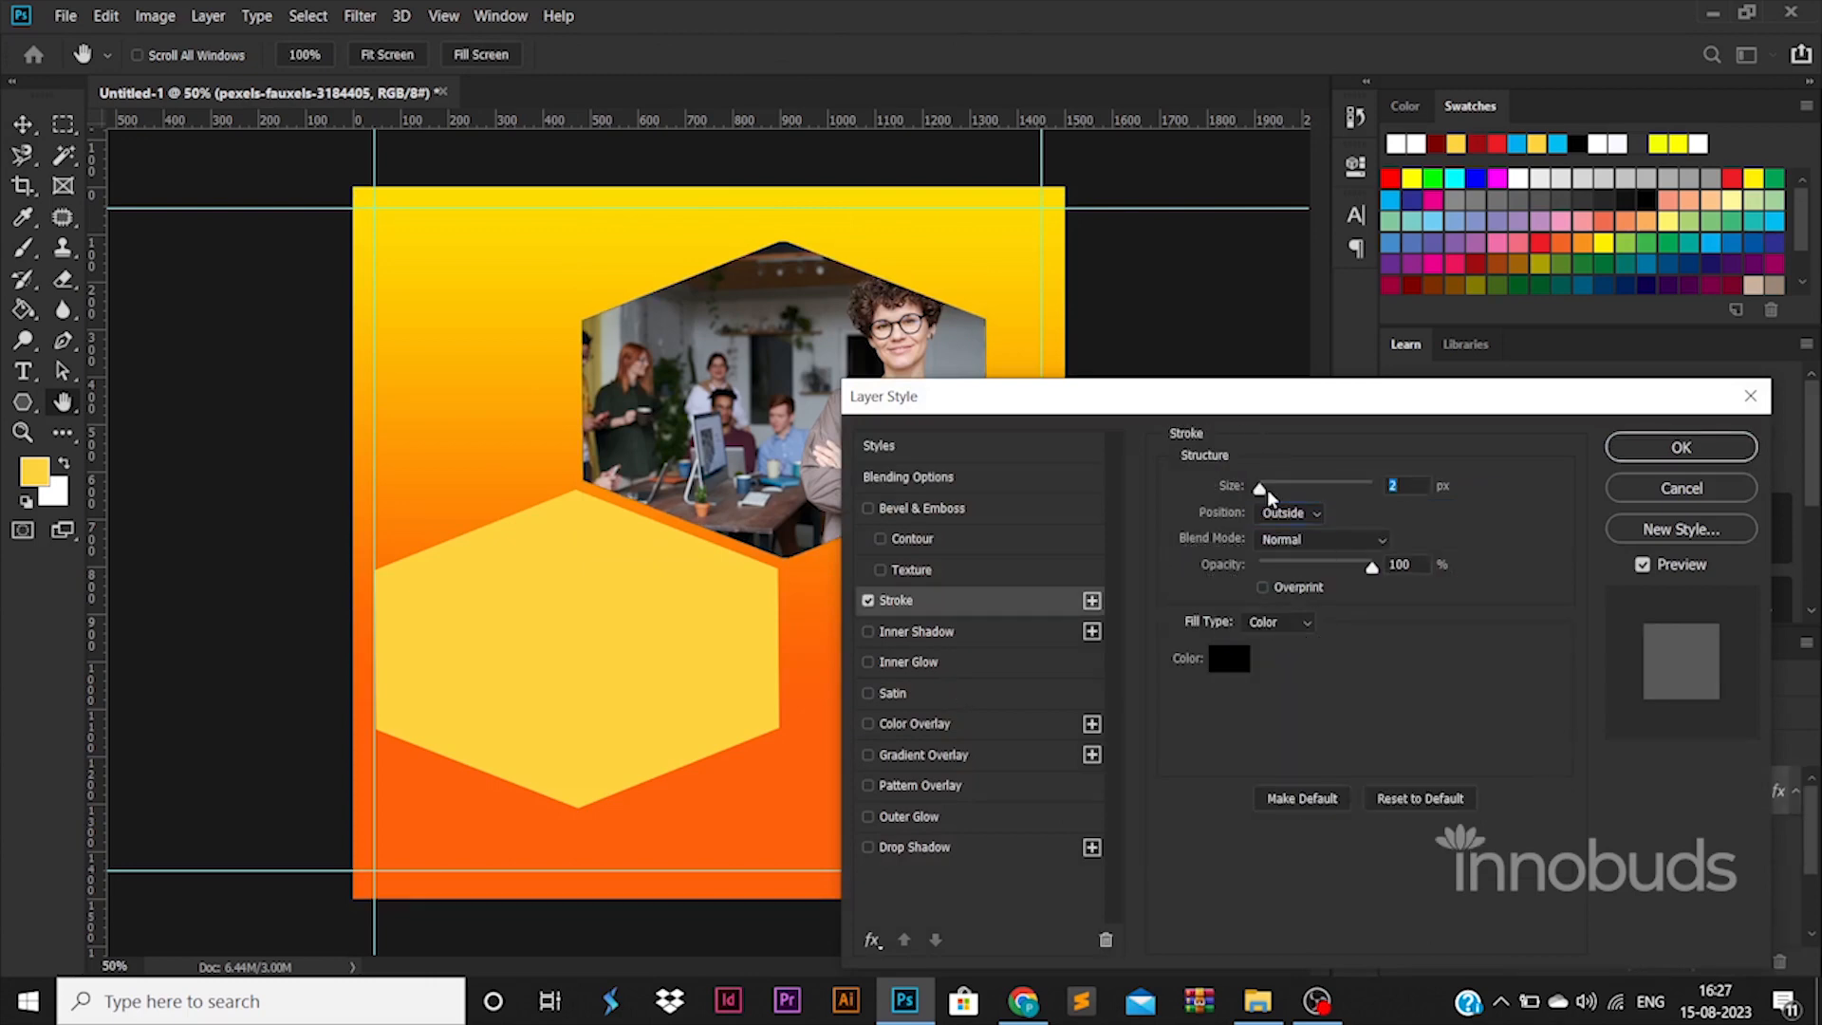
left_click_drag(1262, 489, 1272, 490)
Set the photo's stroke color to white (ffffff) and apply the layer style.
left_click(1224, 665)
left_click_drag(1269, 692, 1075, 339)
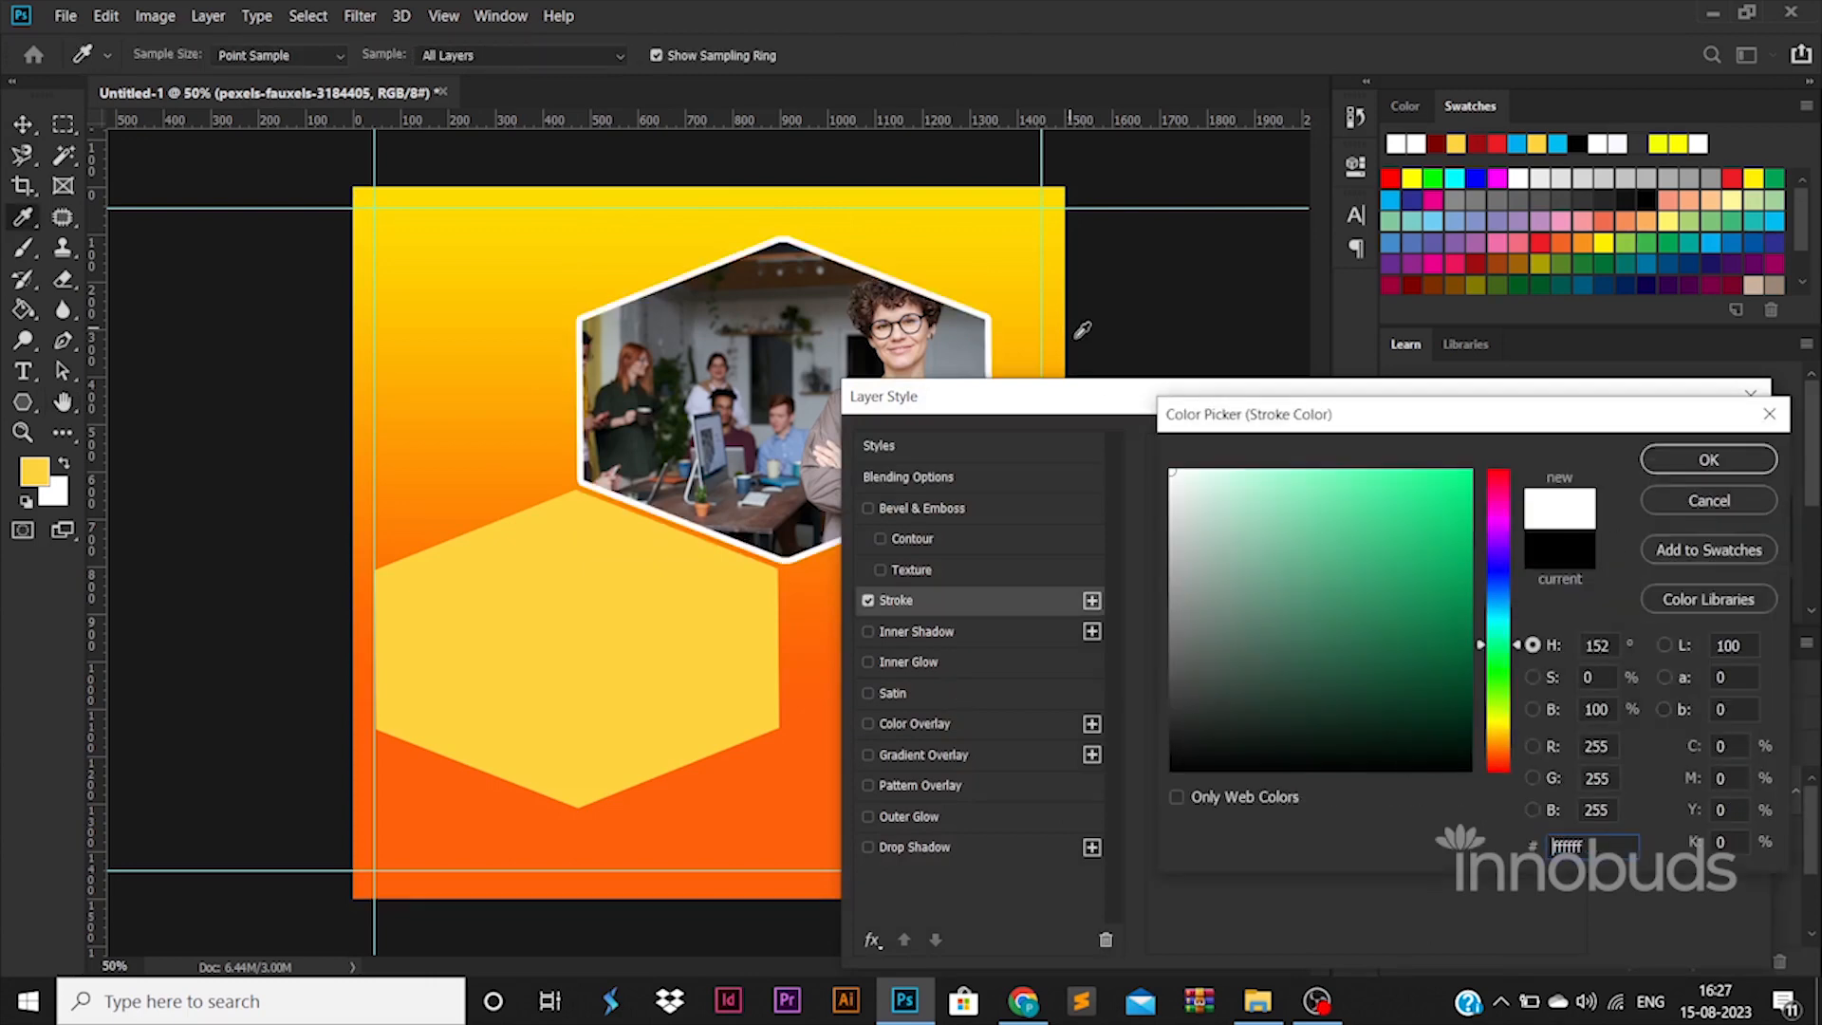
left_click(1733, 463)
left_click(1623, 443)
key("v")
Enable a Gradient Overlay on the lower hexagon and set its starting color stop to a dark brownish grey.
left_click(736, 720)
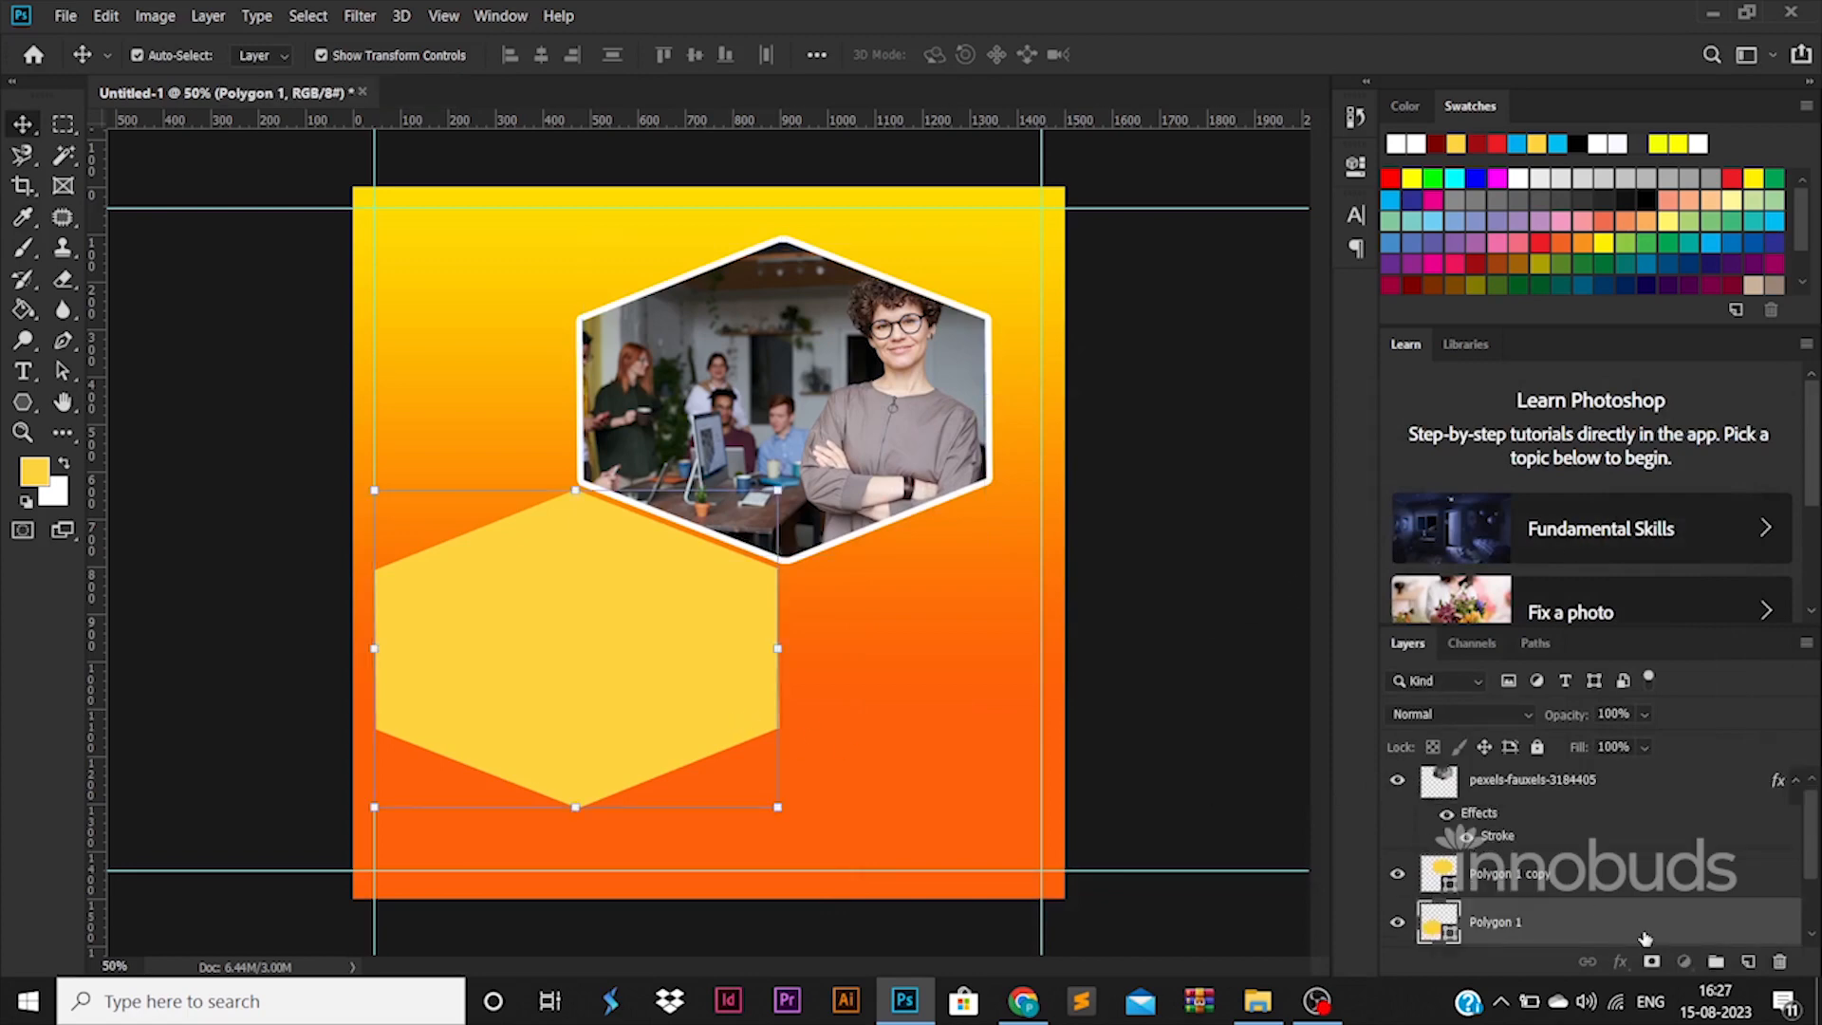
left_click(991, 762)
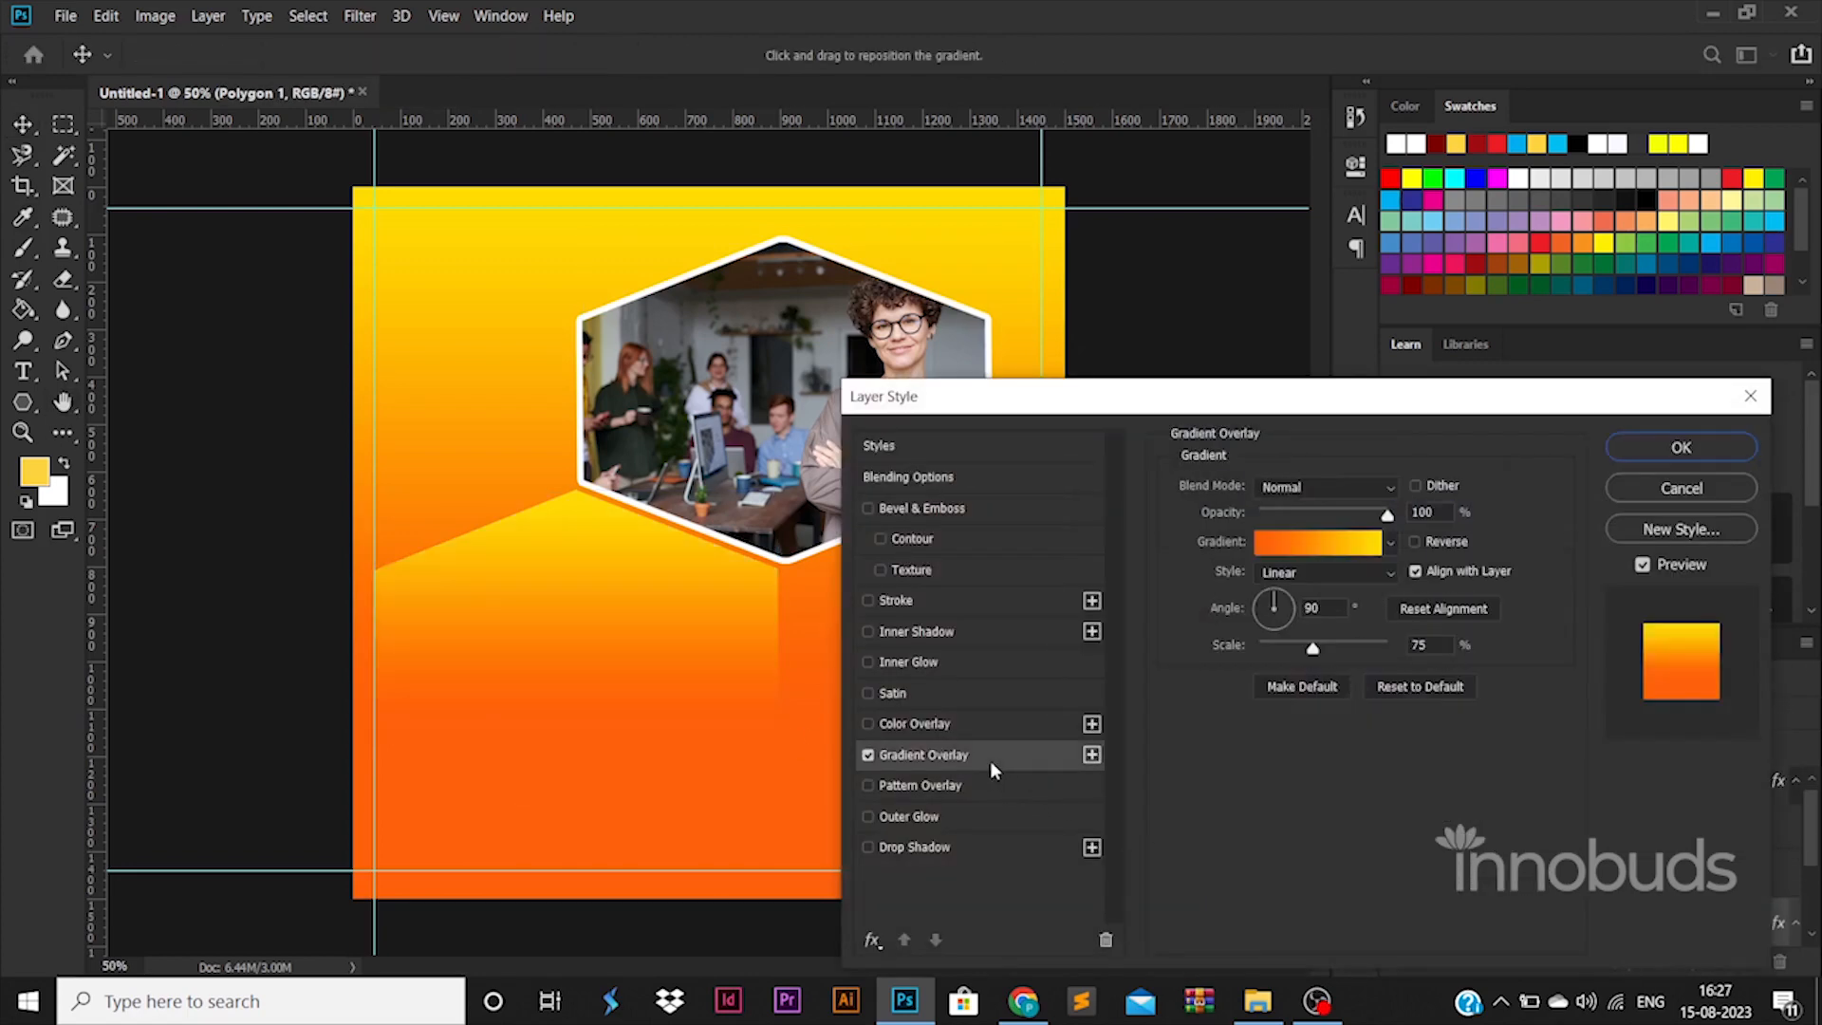
left_click(1283, 548)
left_click(1242, 805)
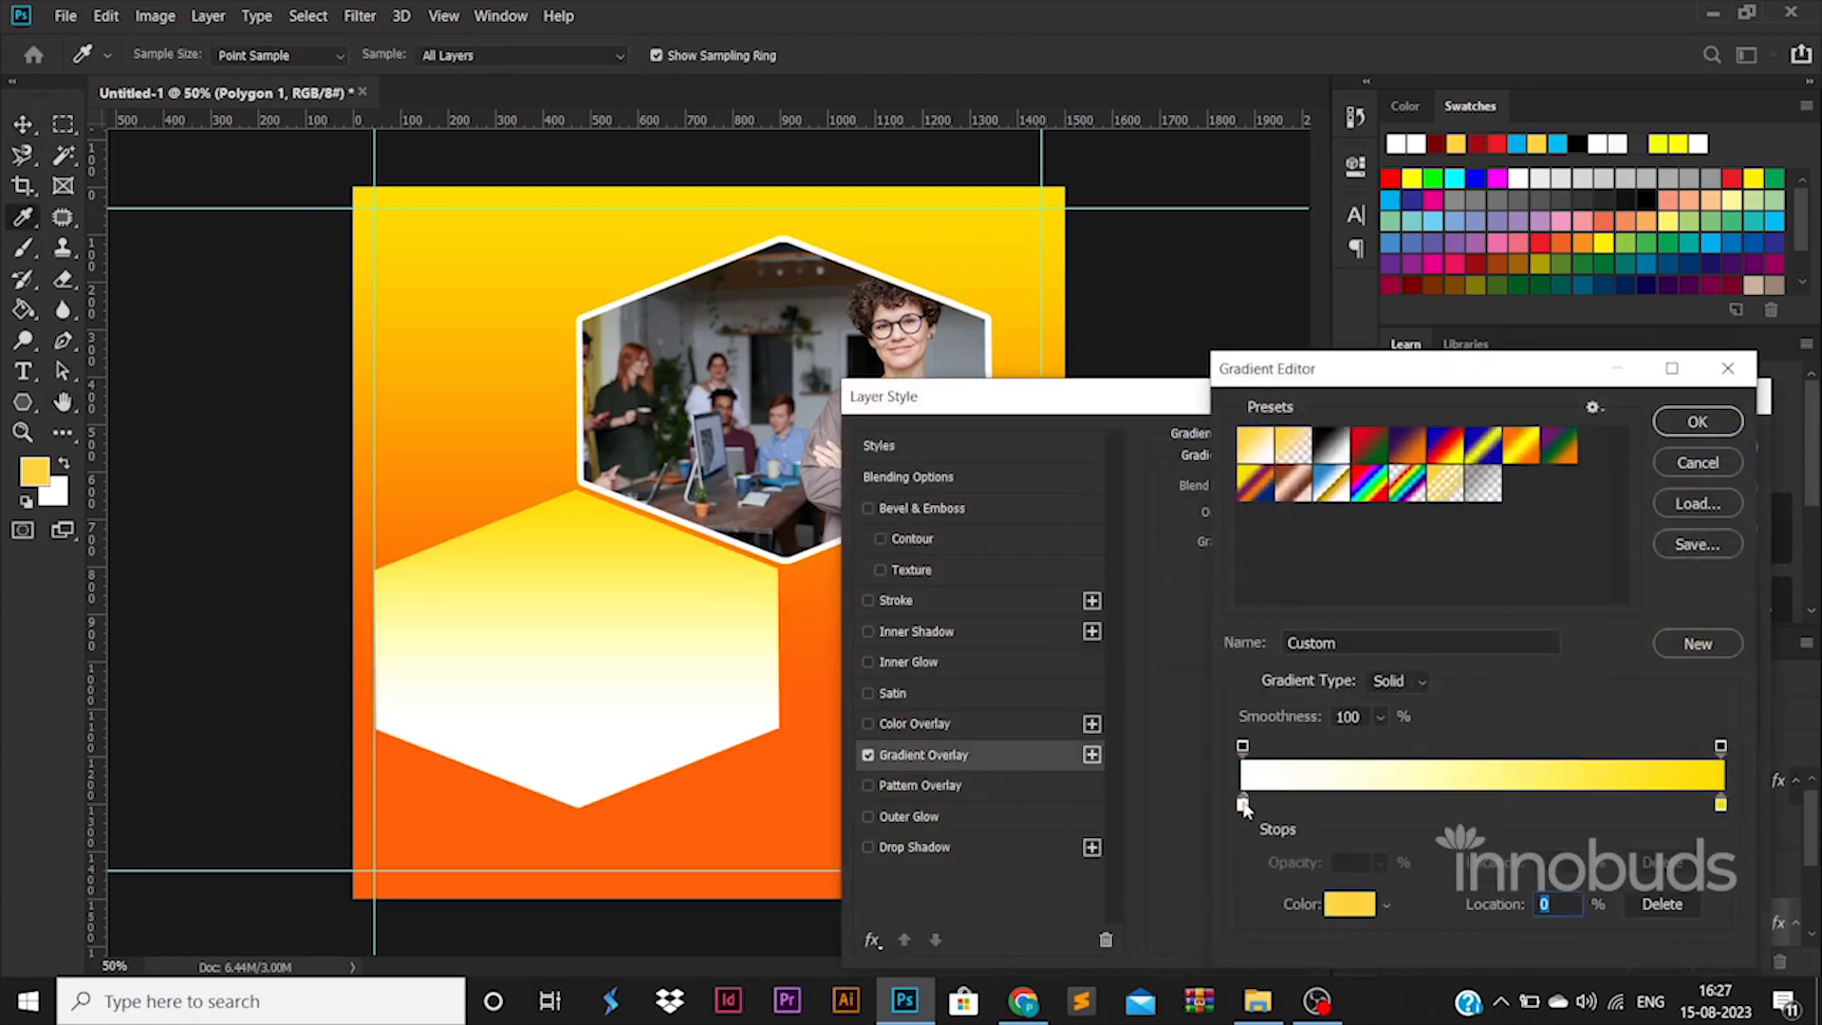
double_click(1243, 804)
left_click_drag(1238, 704, 1204, 661)
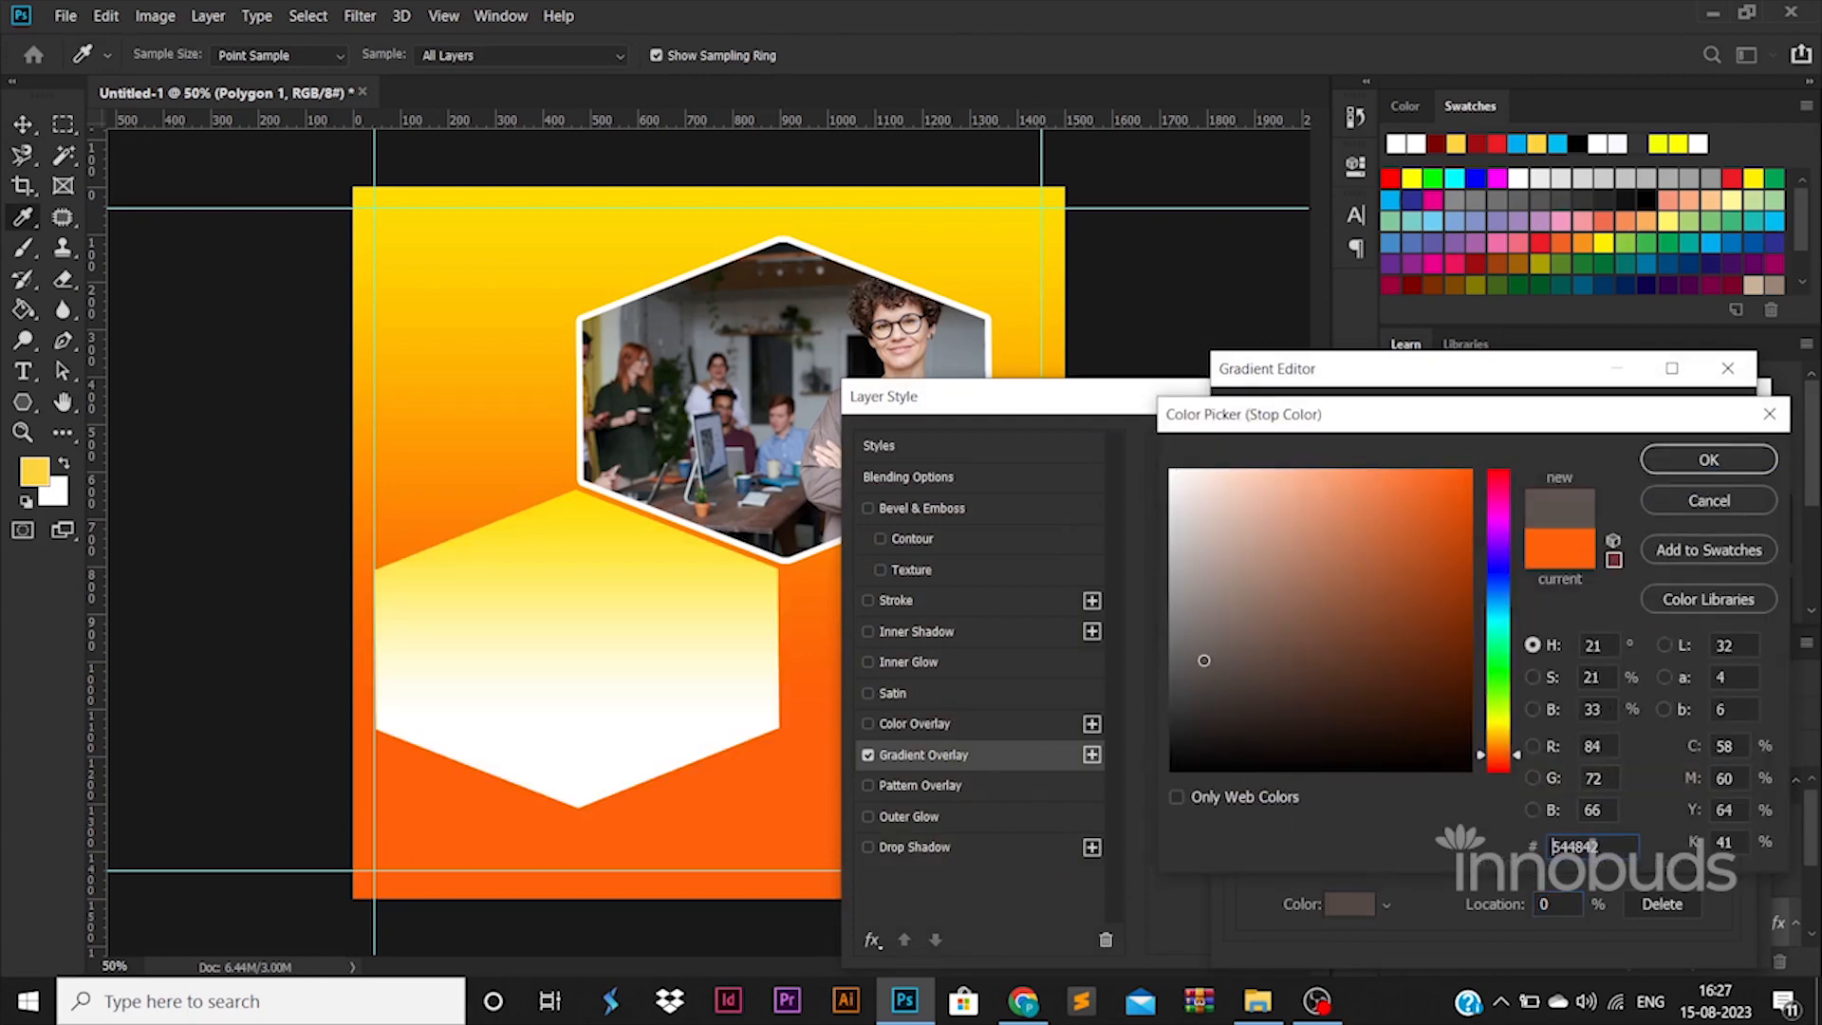
left_click(1765, 469)
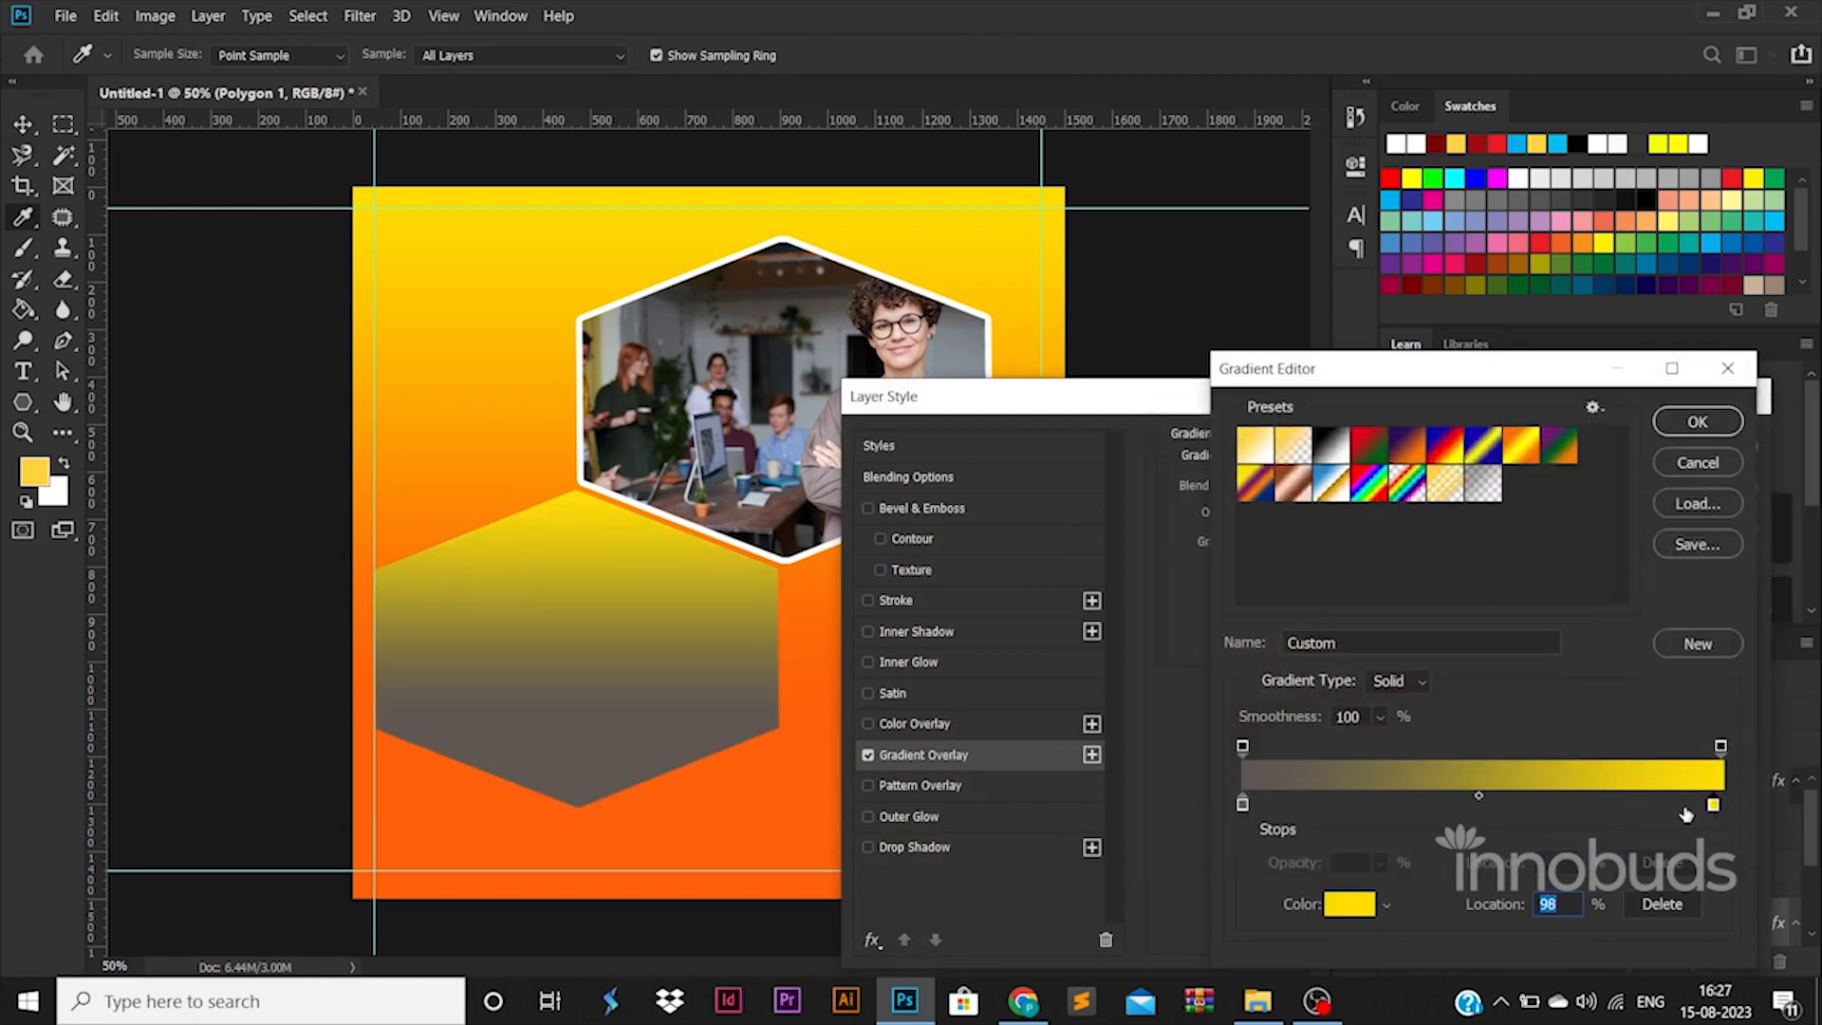
Set the end color stop of the lower hexagon's gradient to black (000000) and apply the overlay.
double_click(1715, 809)
left_click(784, 360)
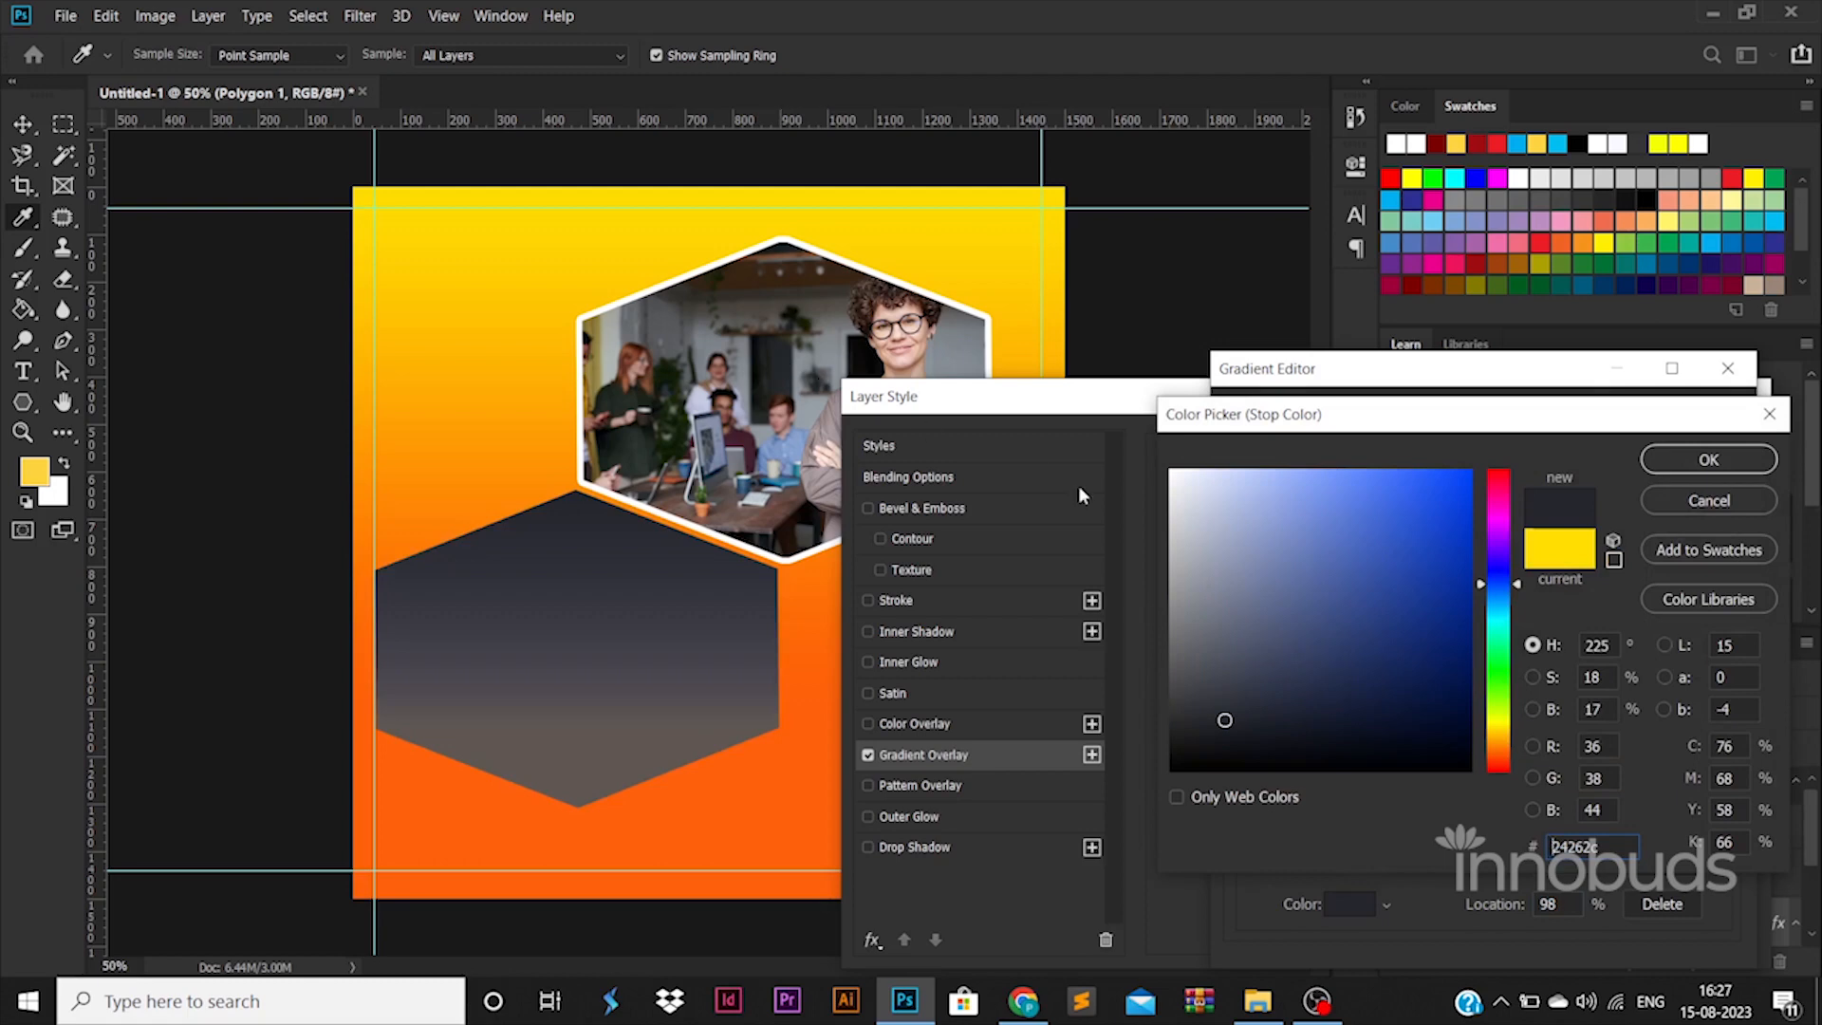
left_click_drag(1450, 601, 1153, 784)
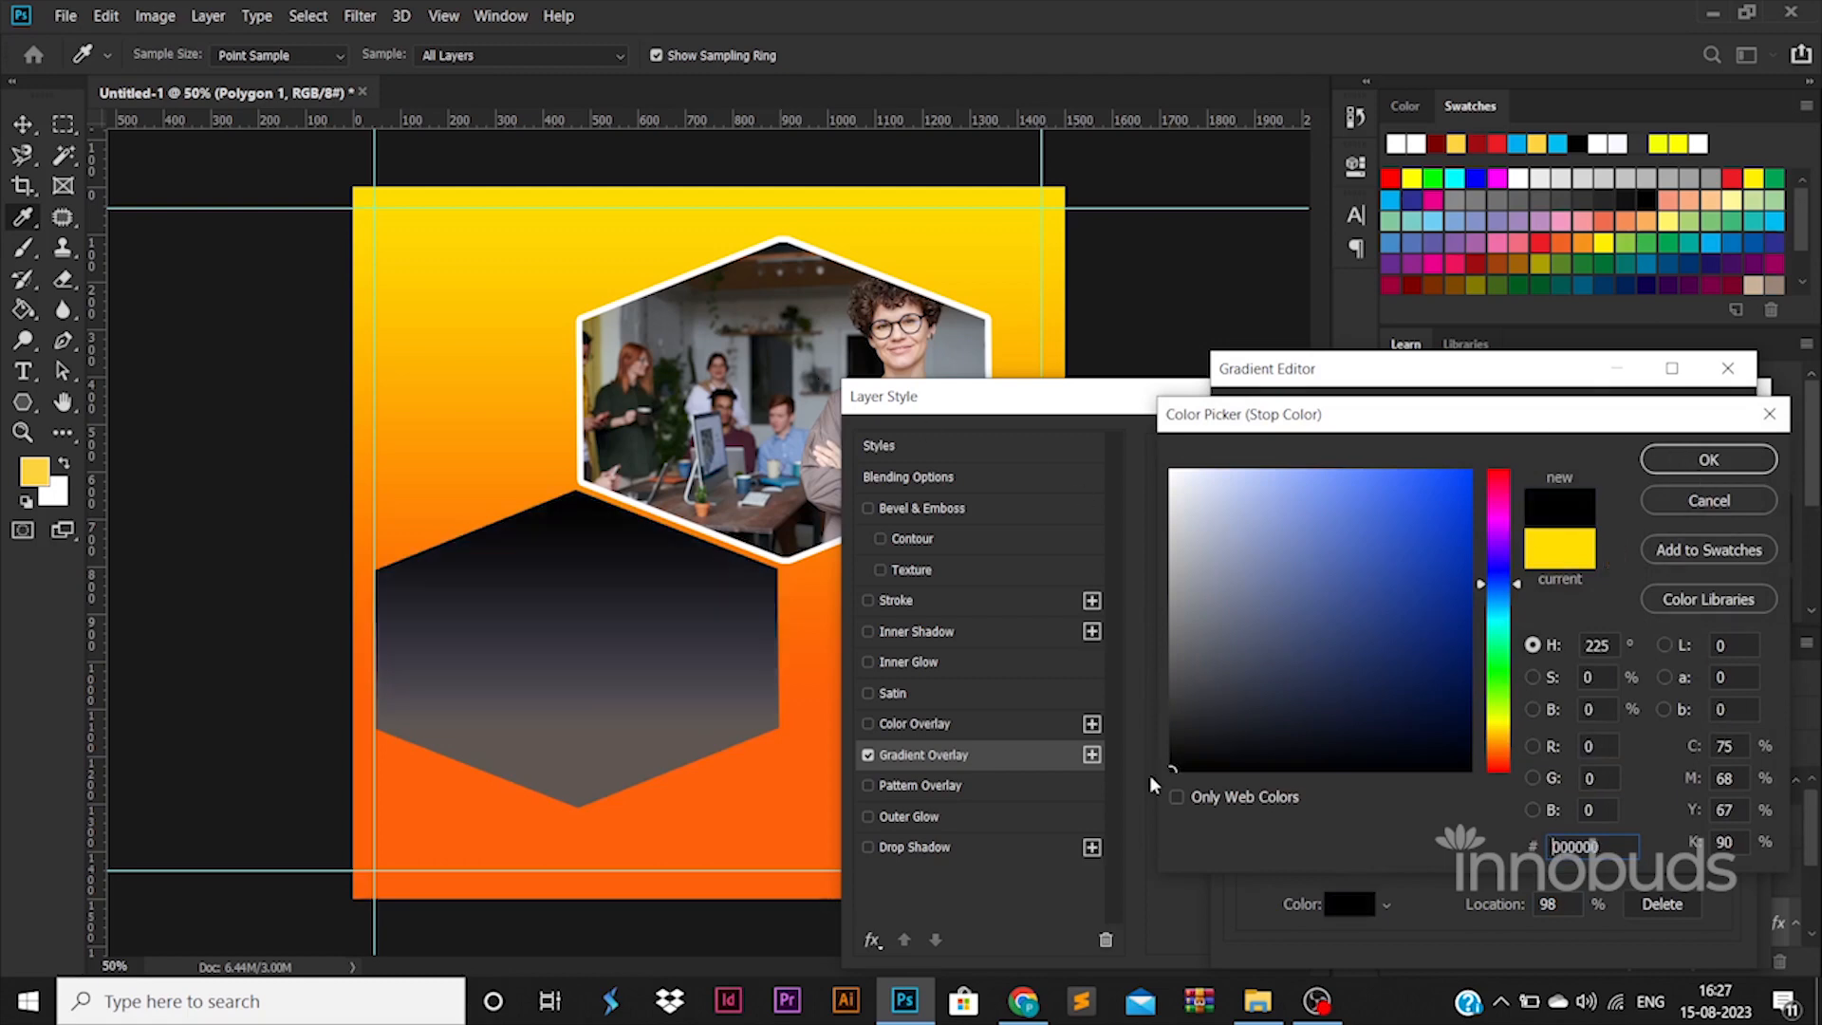
left_click(1769, 459)
left_click(1697, 422)
key("Return")
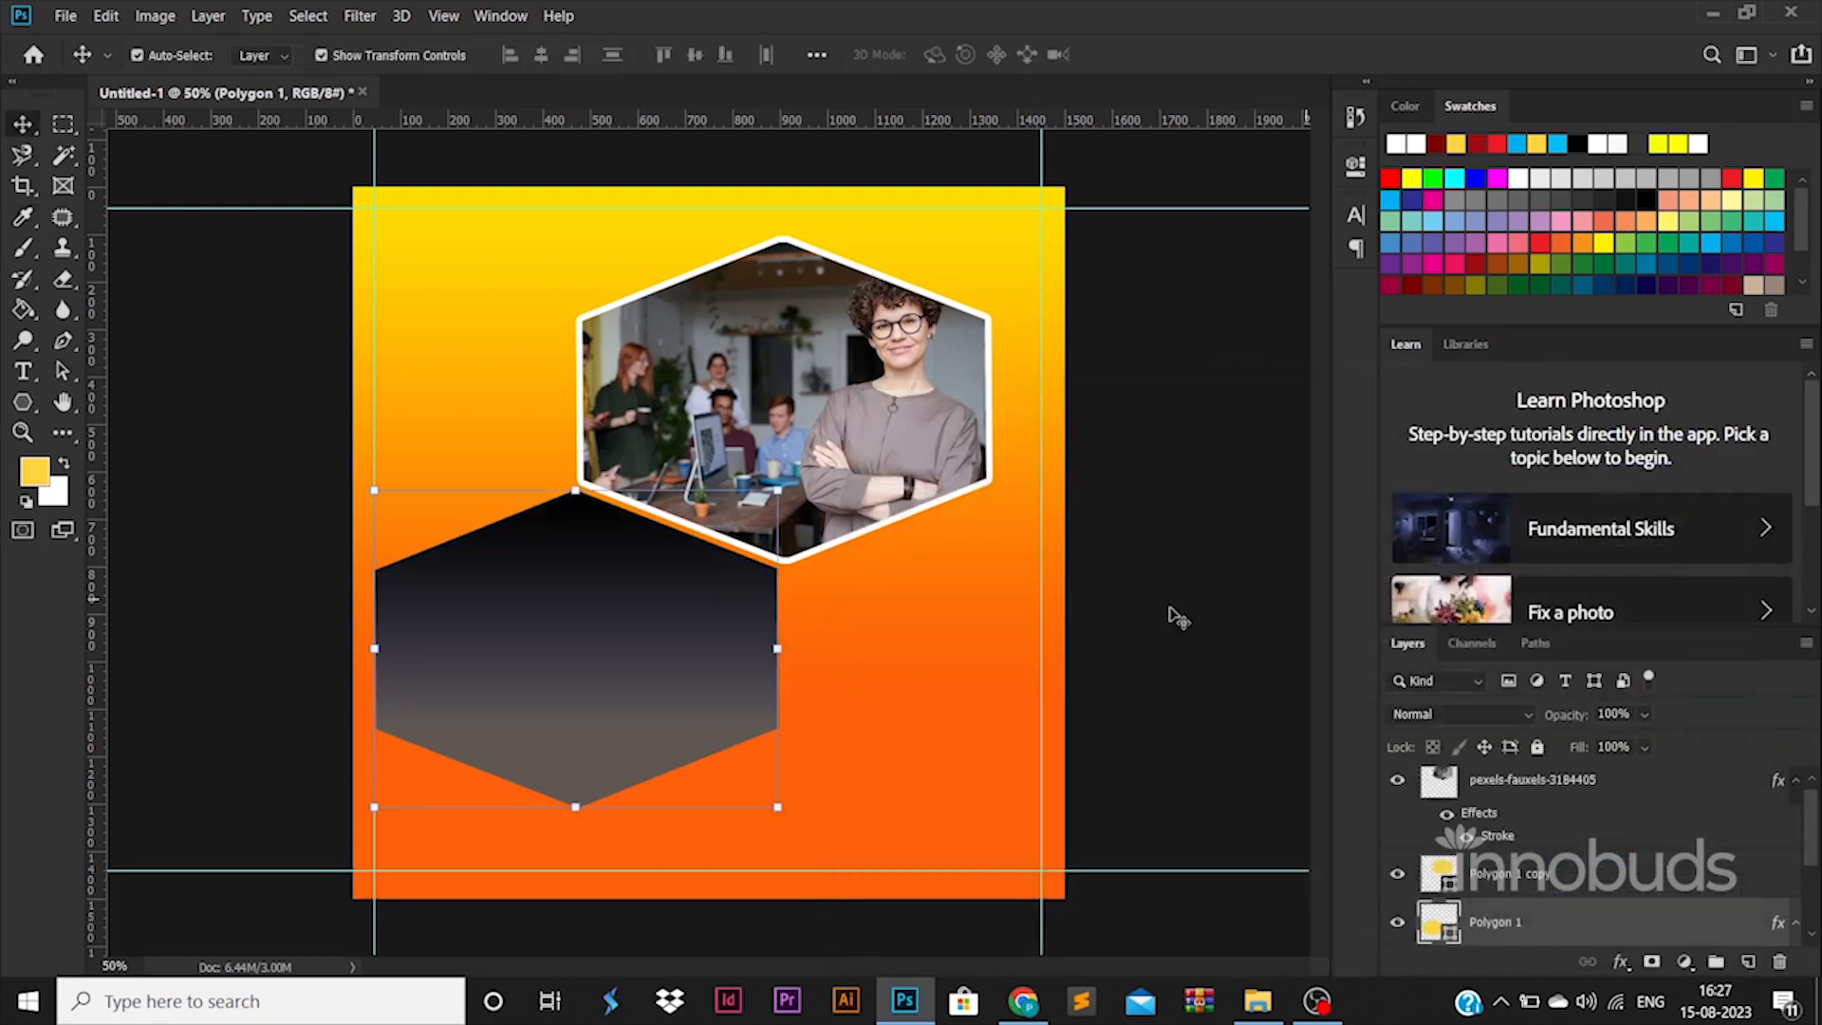
Select both hexagons together with the photo and scale them up proportionally within the guides.
left_click(1508, 786, "shift")
key("ctrl+t")
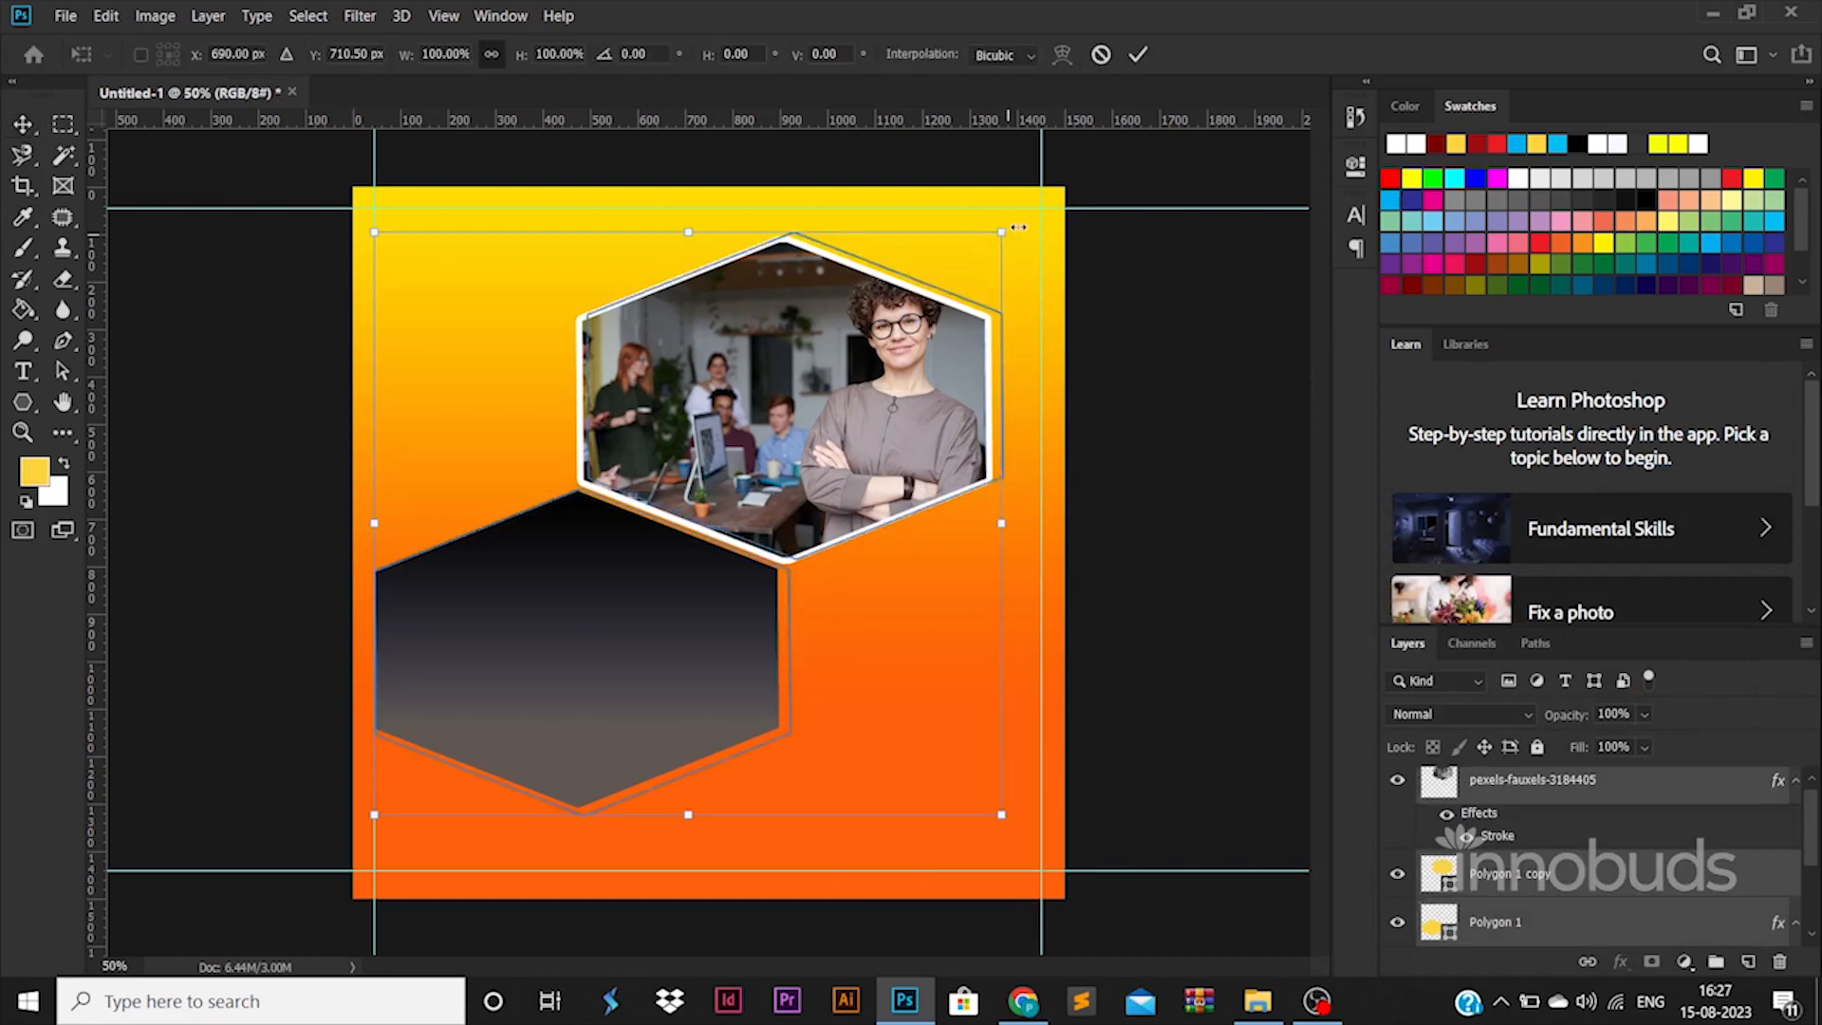
left_click_drag(991, 237, 1039, 205)
key("Return")
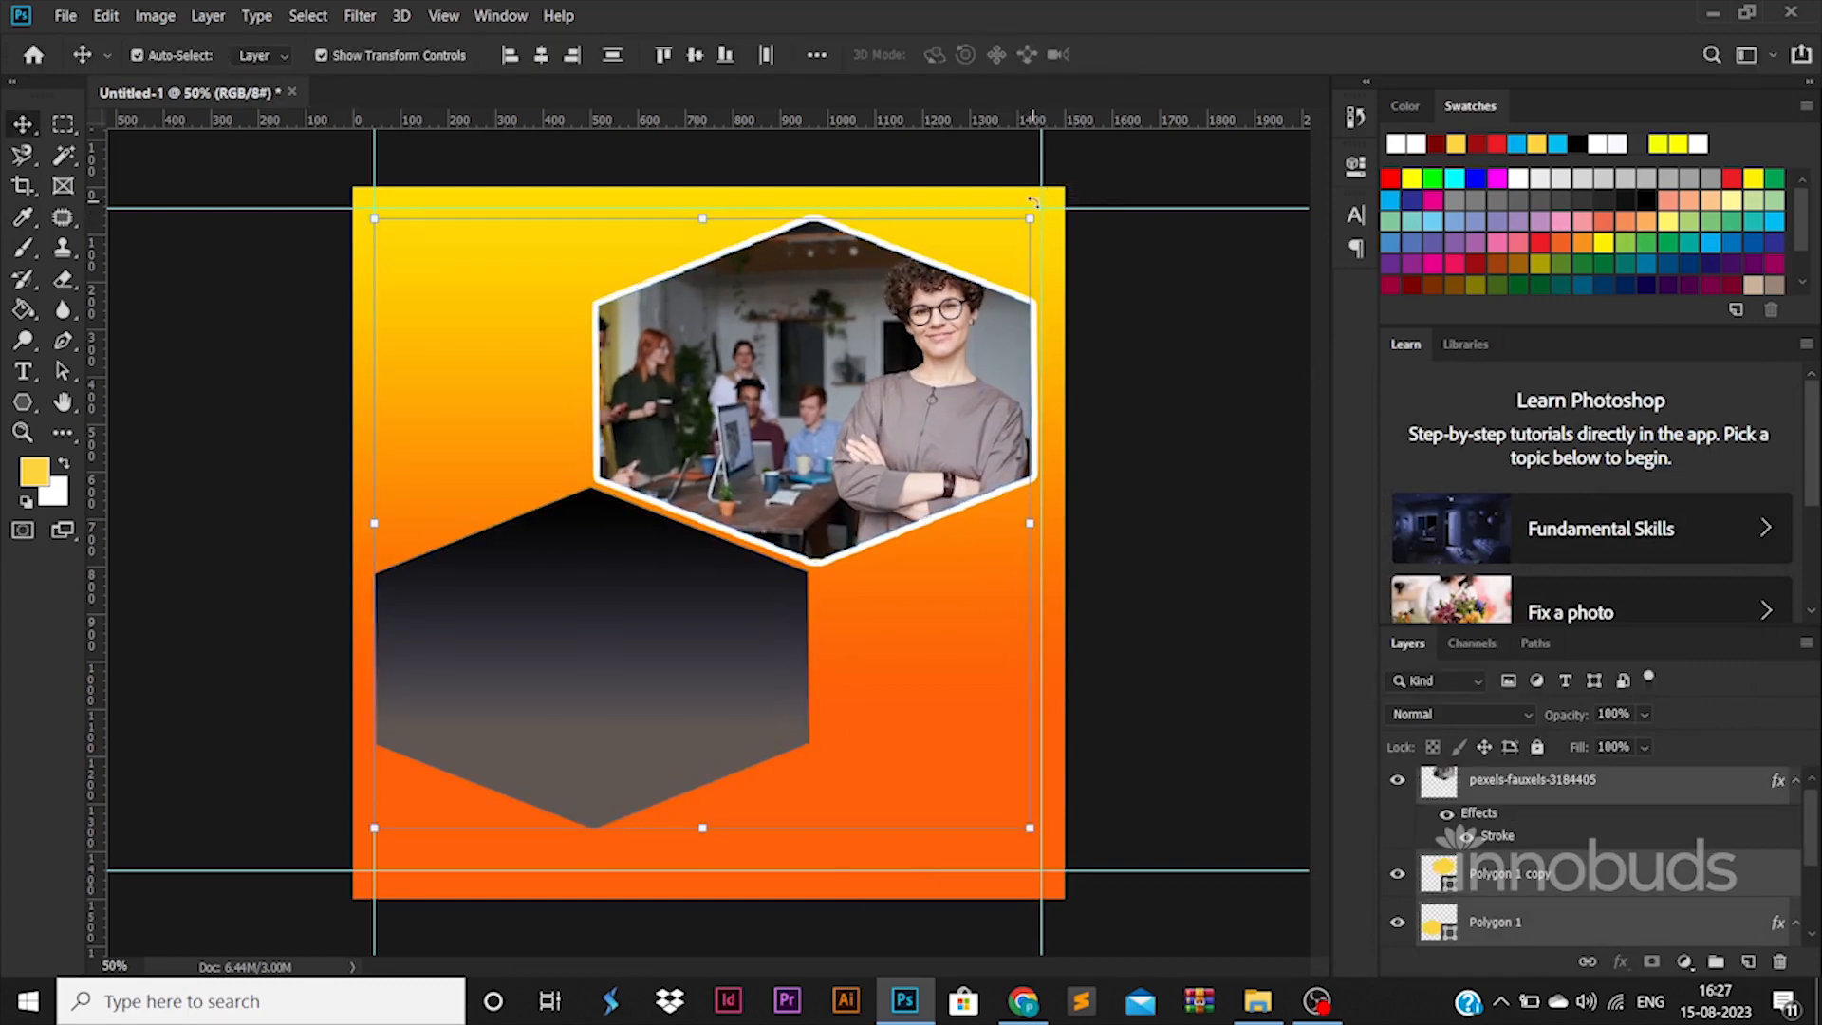
left_click(1200, 480)
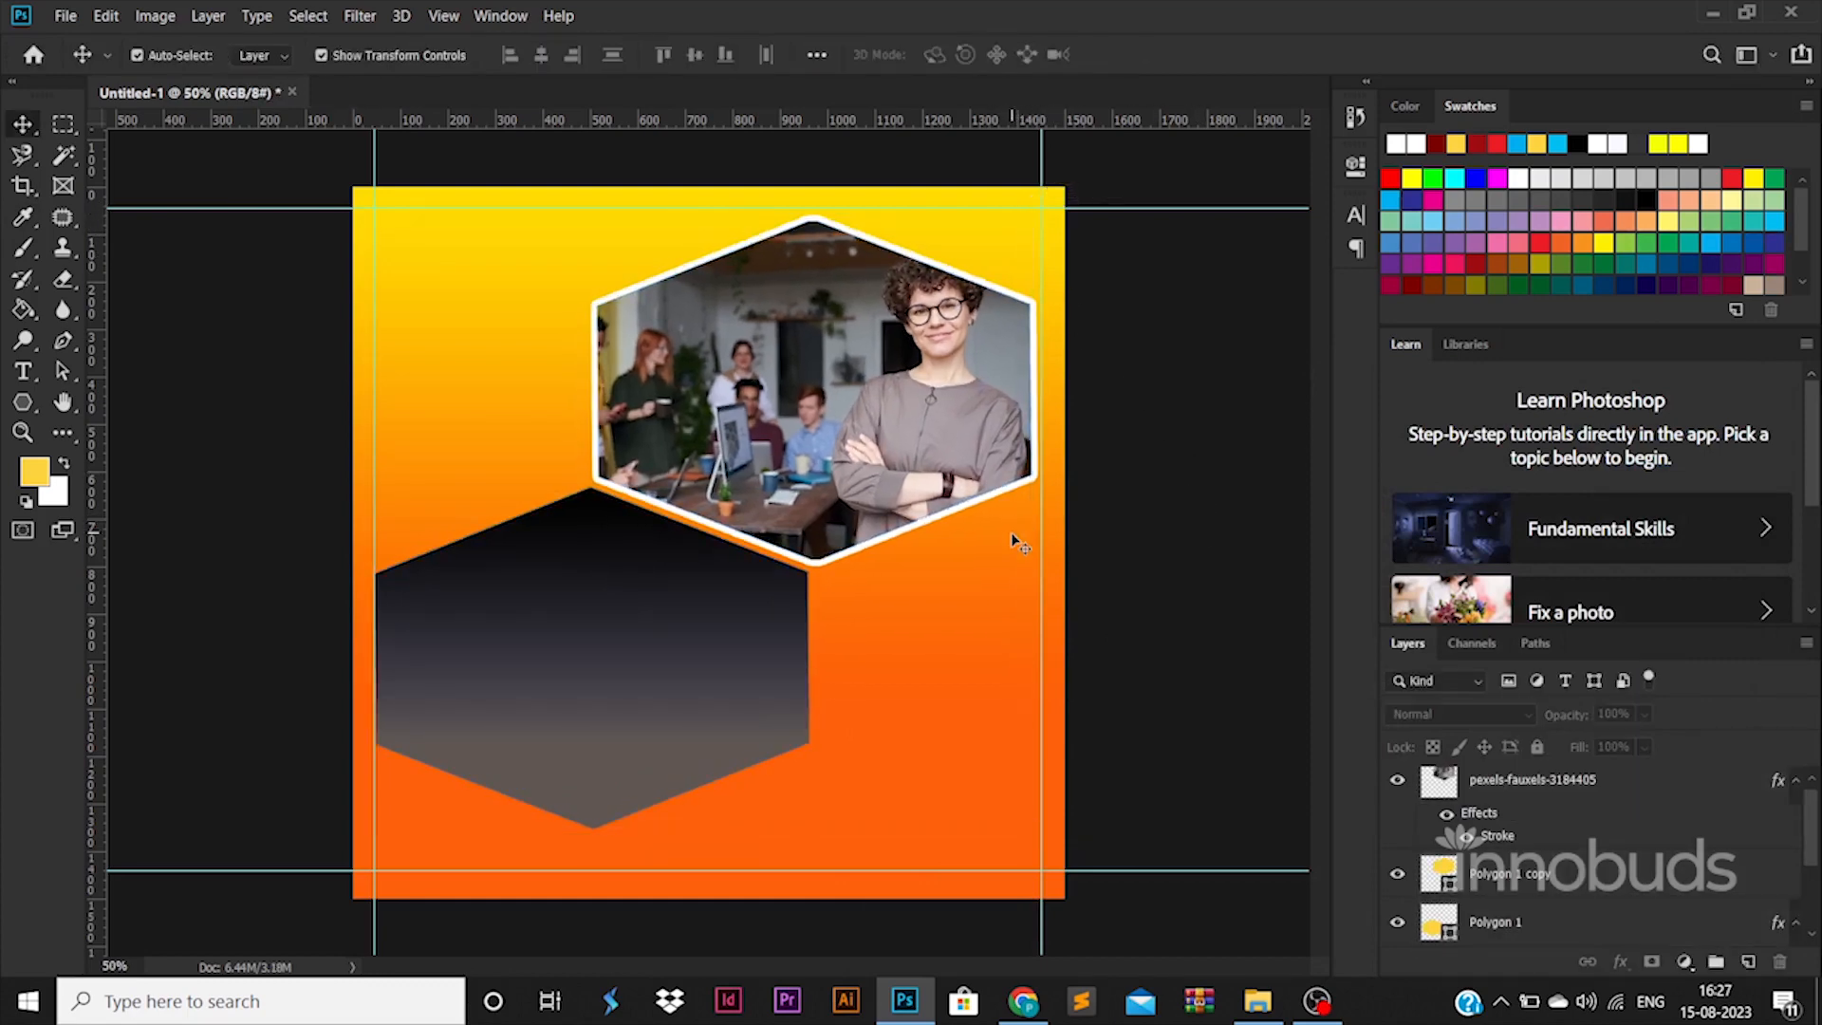
Add the text "LOGO" in the post's upper-left area in Montserrat Black at 87 pt.
key("t")
left_click(429, 294)
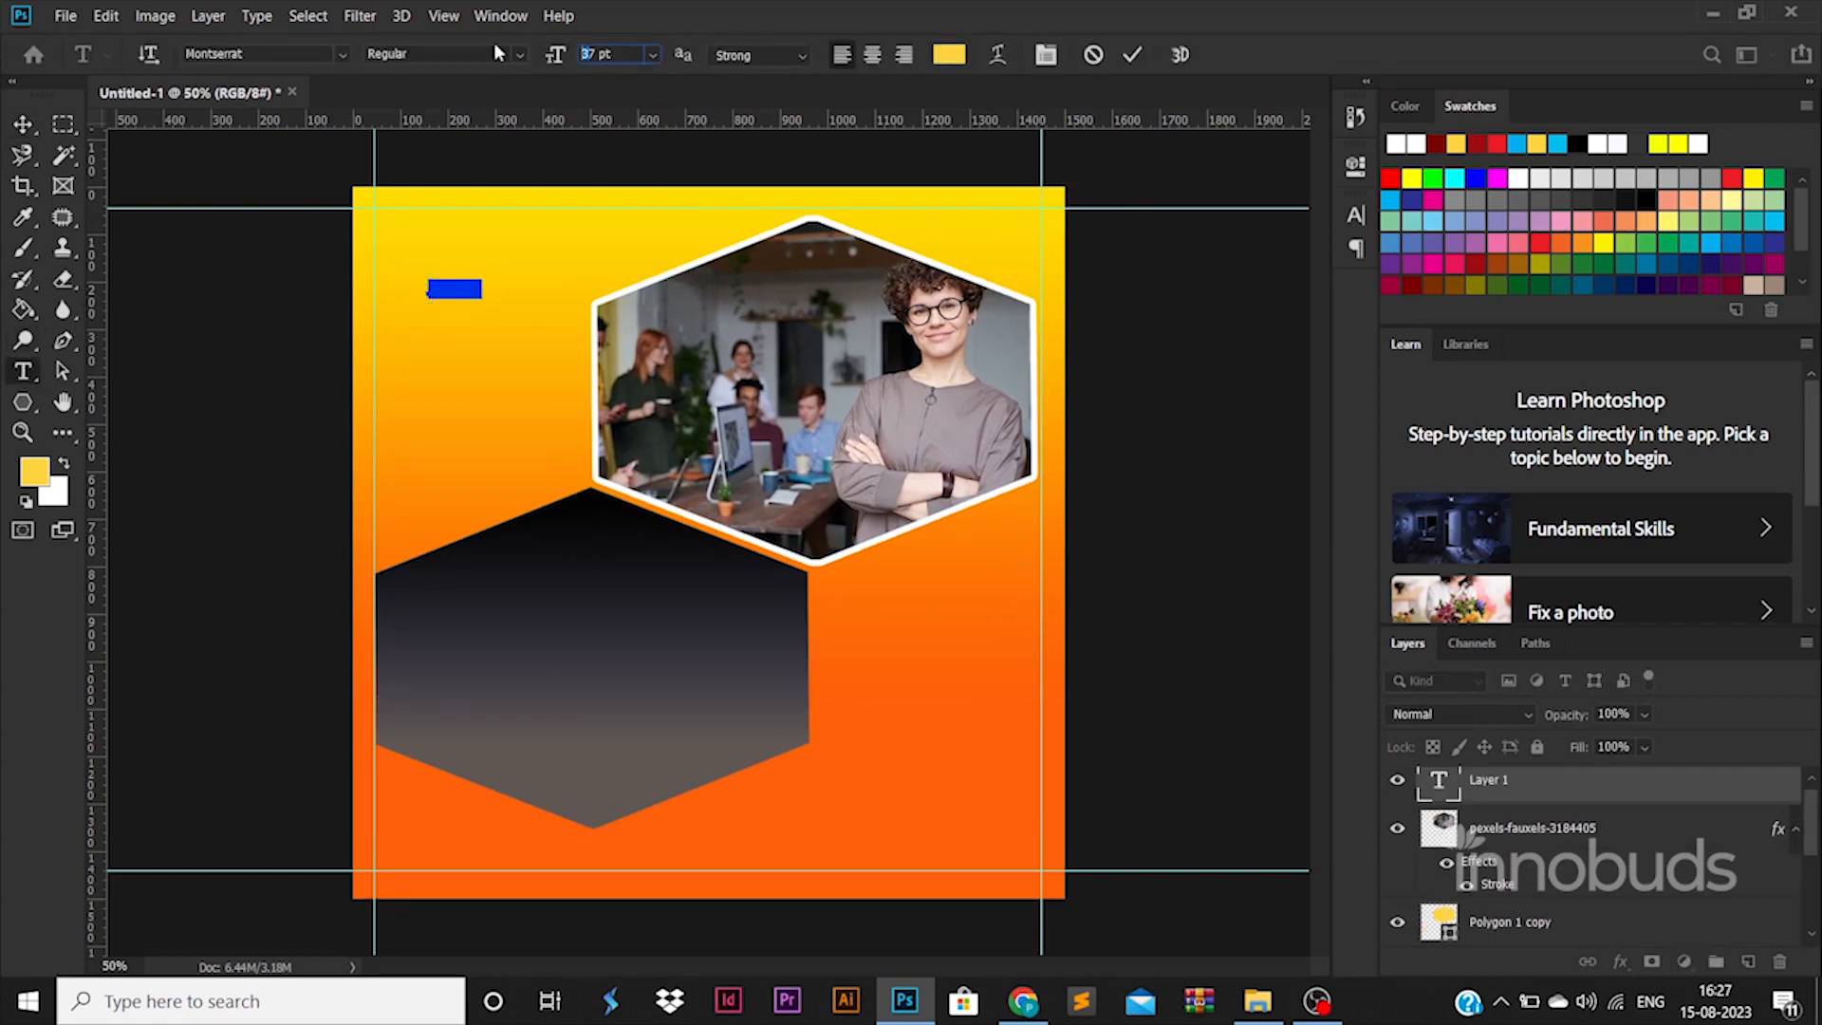
mouse_move(555, 54)
left_mouse_down()
mouse_move(571, 53)
mouse_move(554, 54)
left_mouse_up()
key("Return")
left_click(518, 54)
left_click(408, 383)
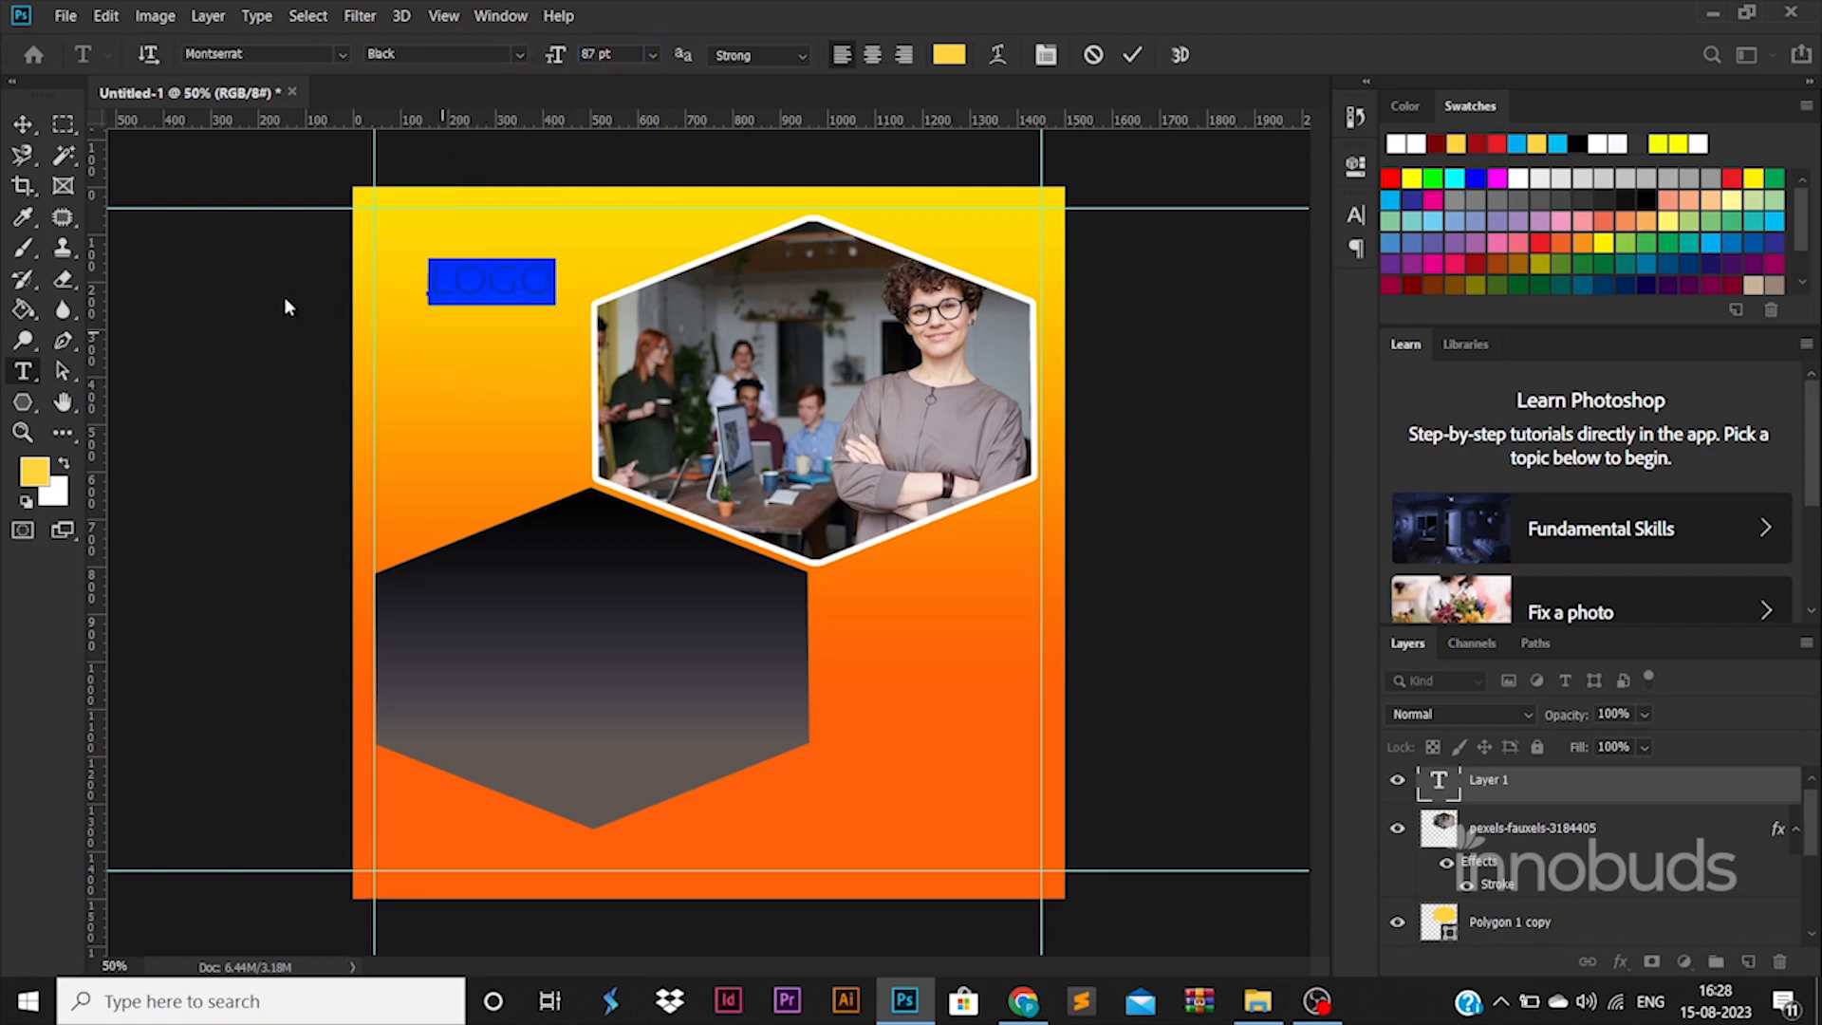
Set the LOGO text color to white (ffffff).
left_click(947, 54)
left_click(1177, 472)
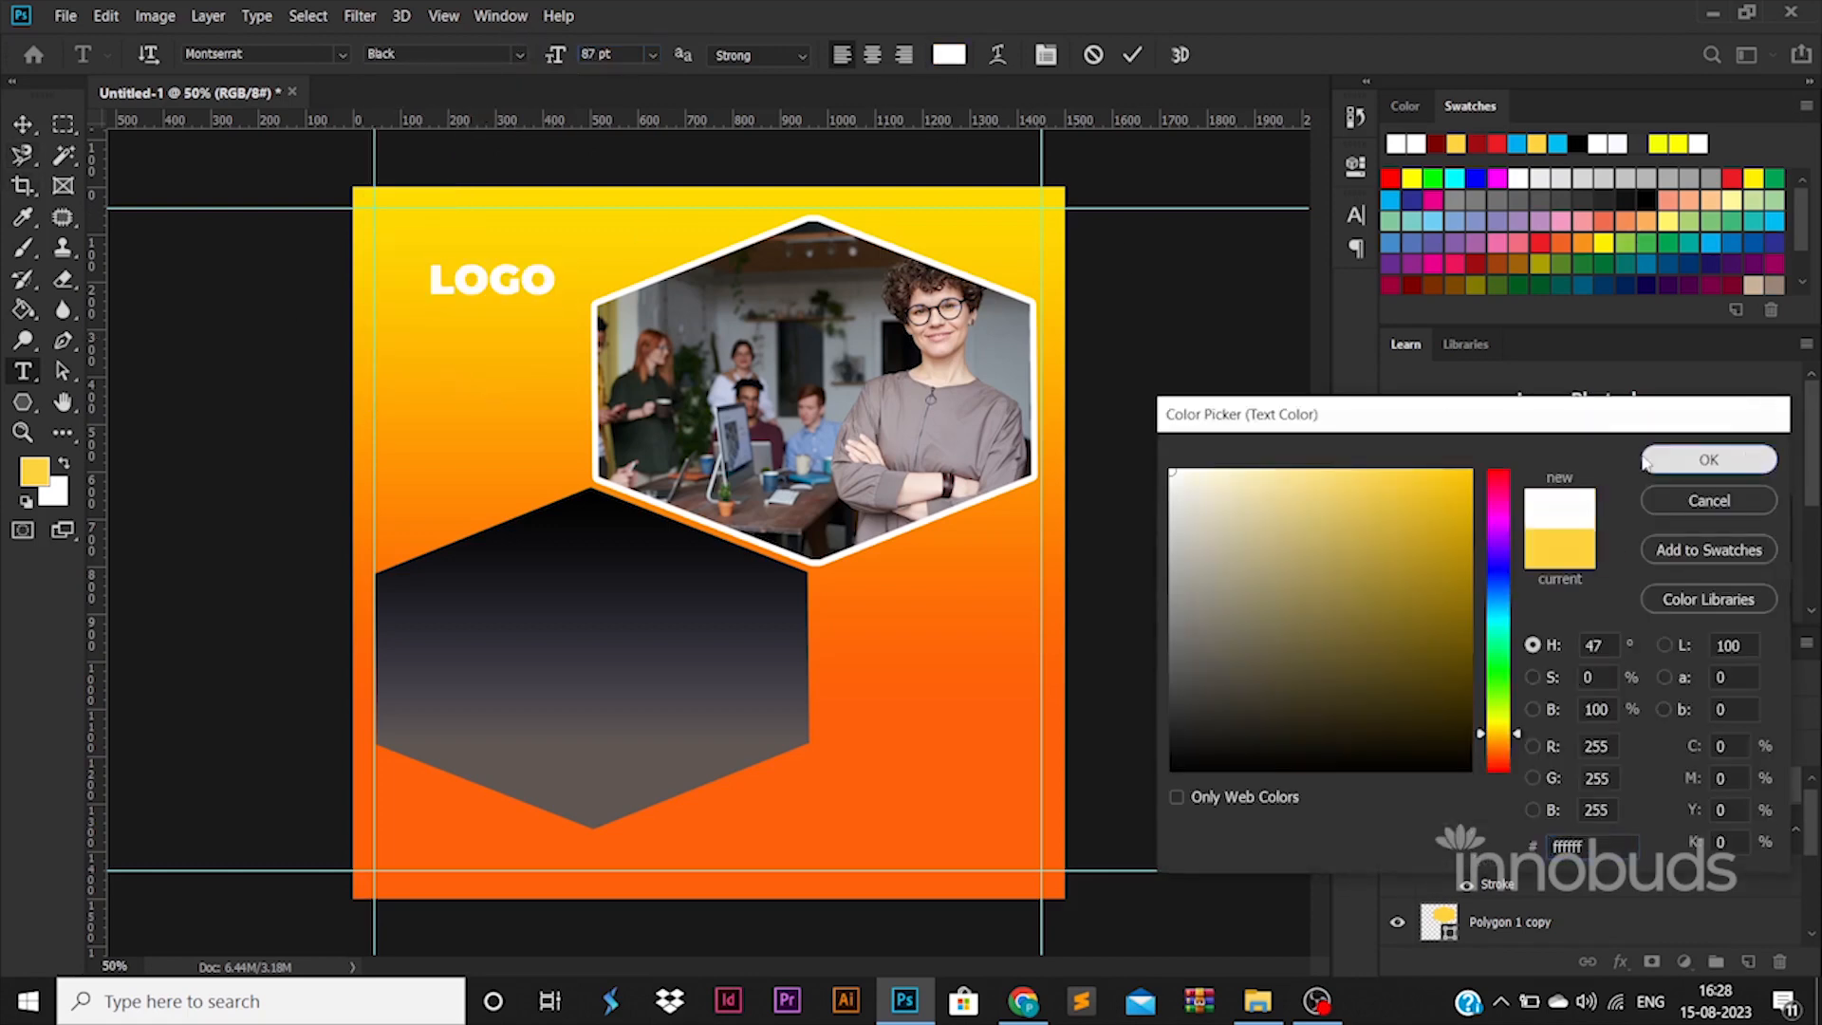
left_click(1713, 454)
Enlarge the LOGO text to about 114 pt and place it in the corner where the upper and left guides meet.
left_click(38, 117)
key("ctrl+t")
left_click_drag(558, 257, 492, 236)
key("Return")
Change the LOGO text color to black.
double_click(492, 236)
left_click(947, 54)
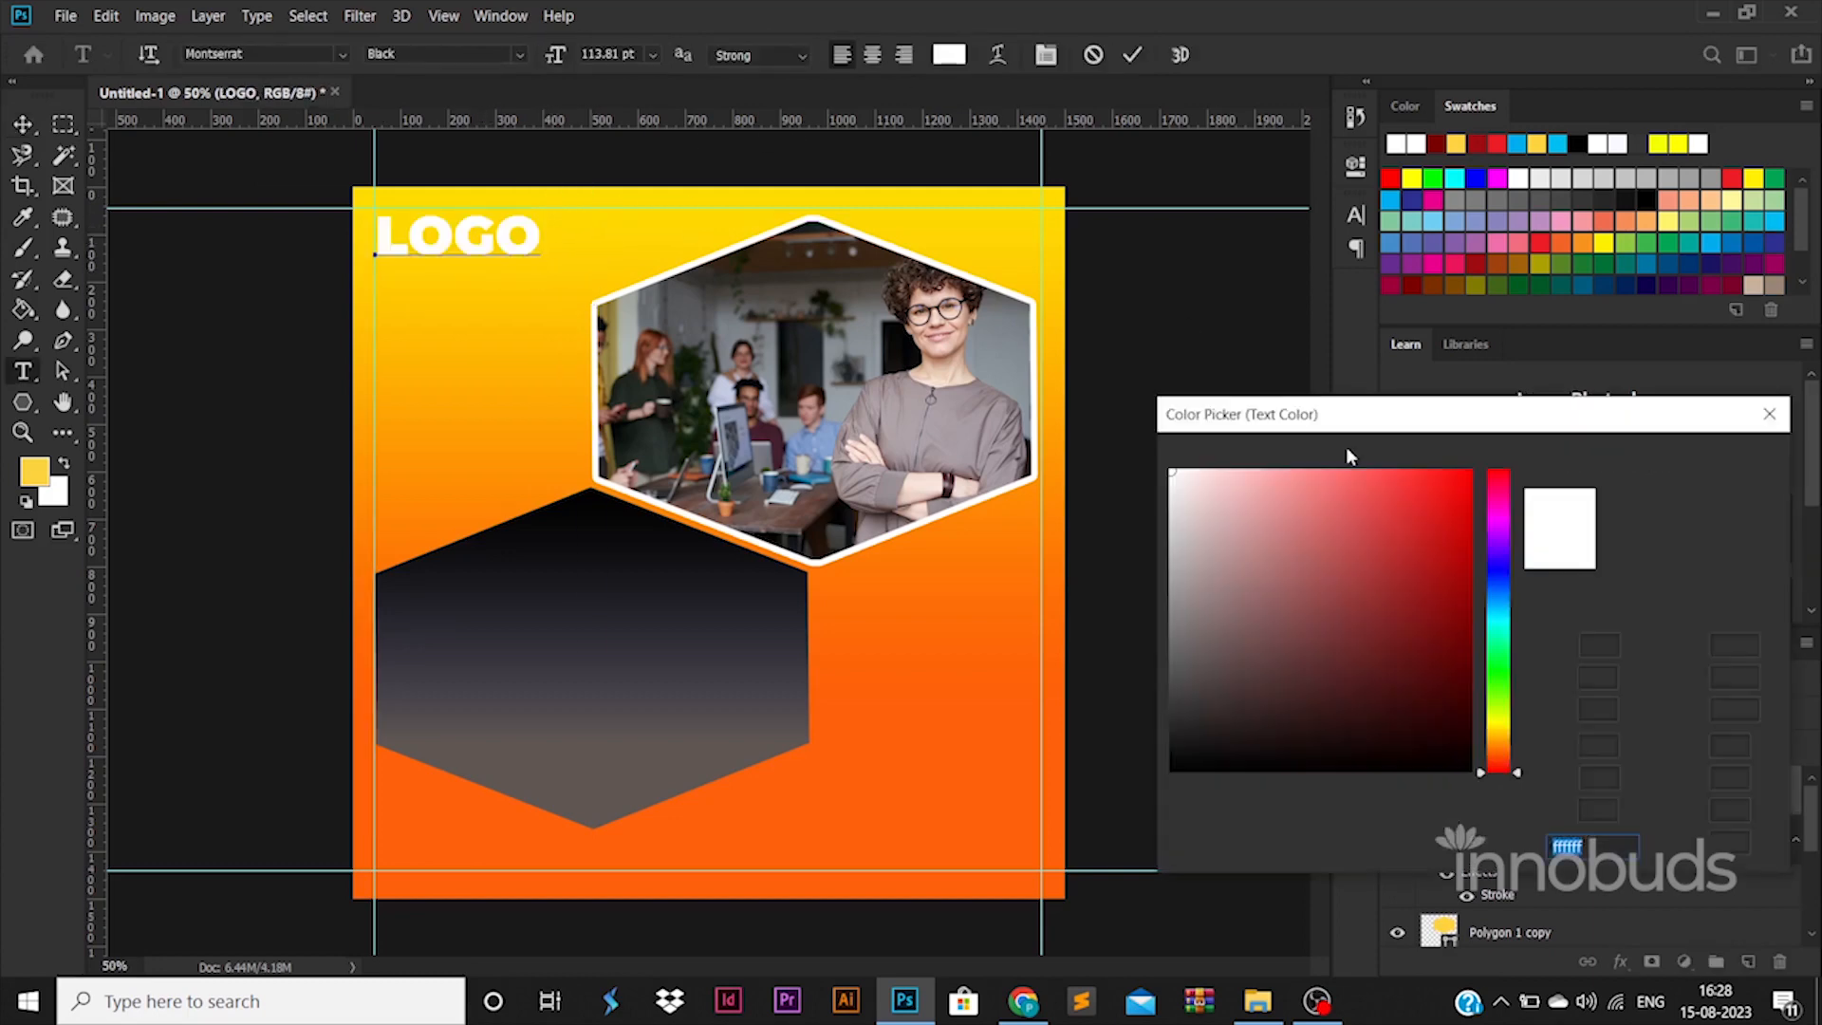
left_click_drag(1203, 726, 1166, 774)
key("Return")
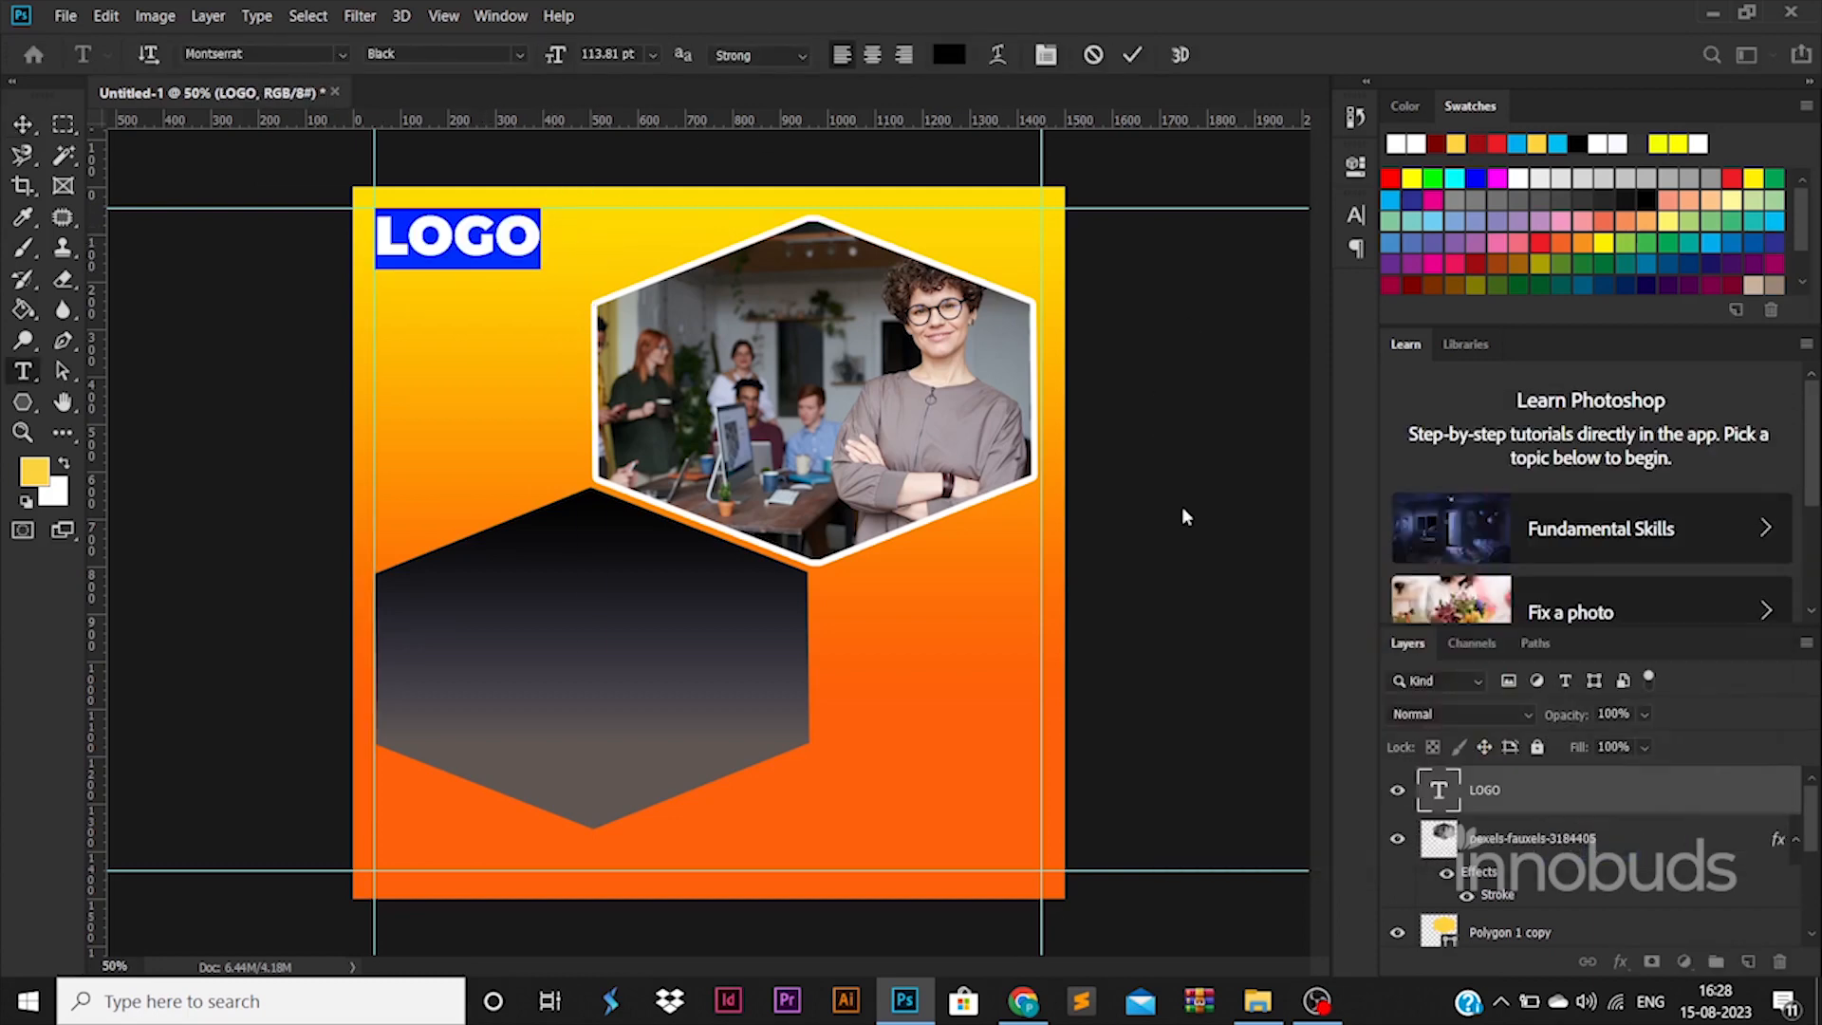
Add a new text line reading "Tagline goes here" below the LOGO text.
left_click(32, 369)
left_click(413, 400)
type("T")
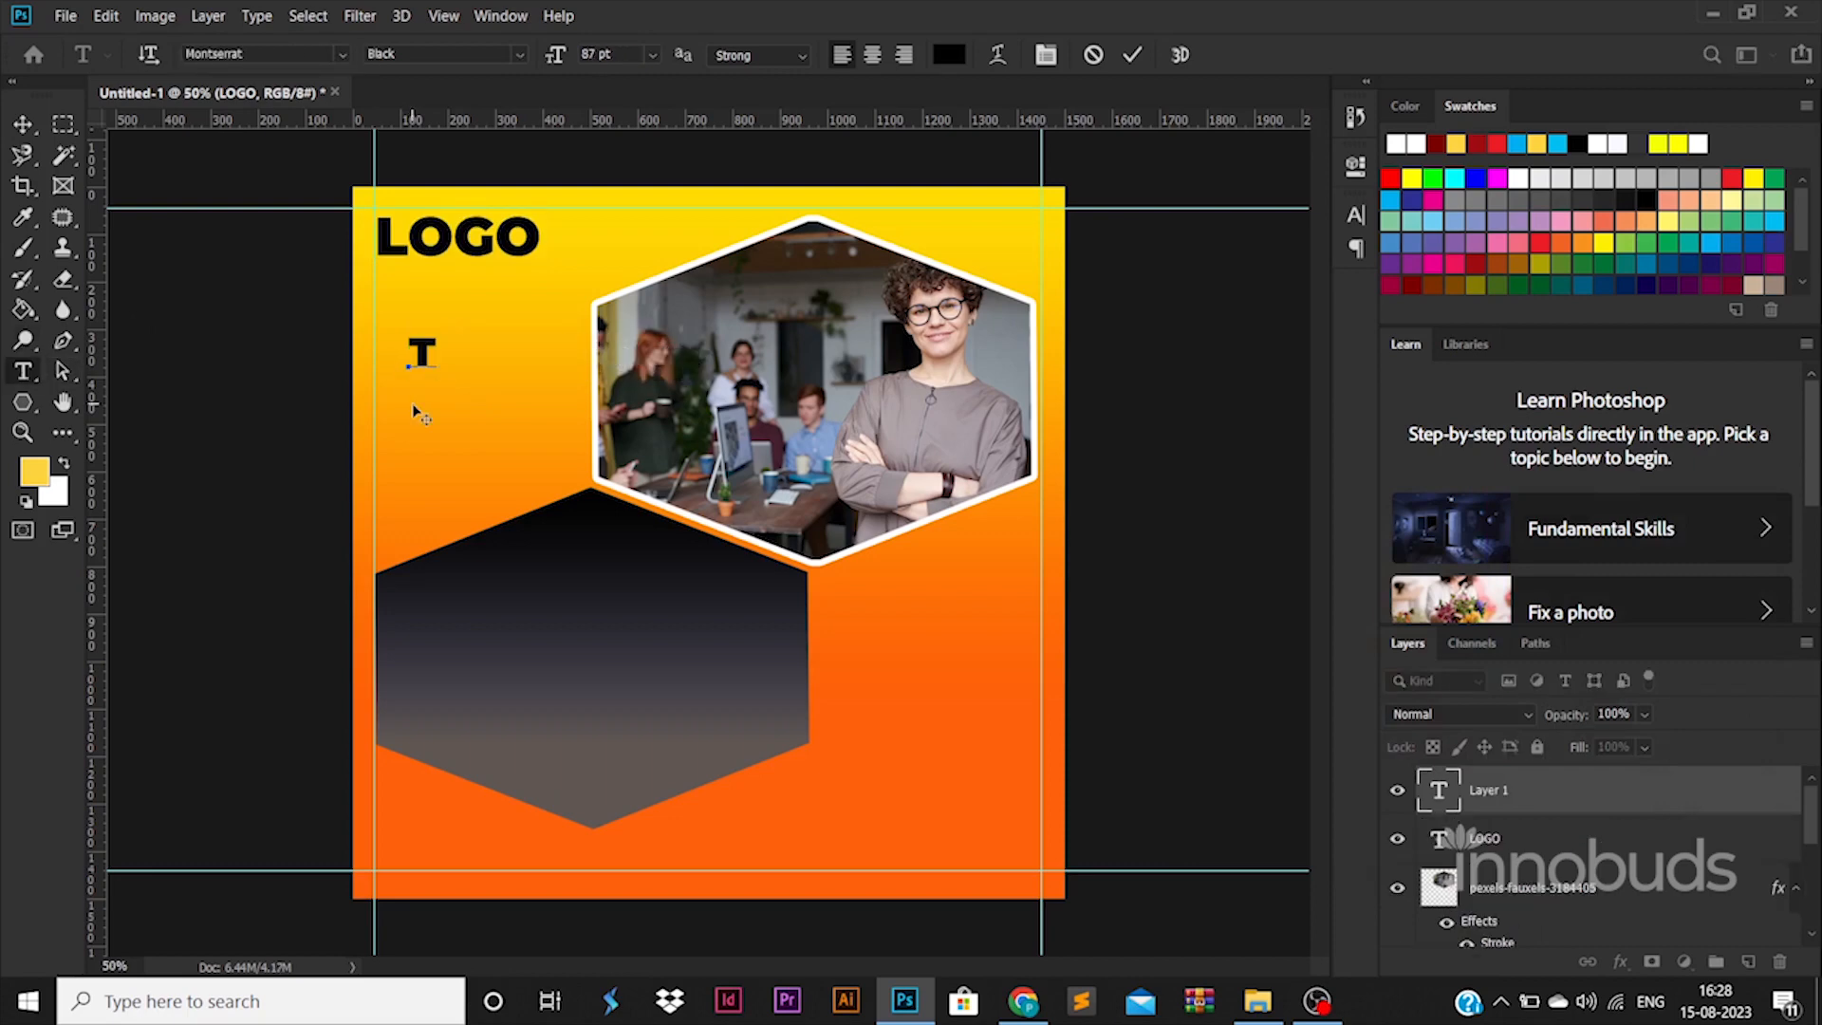
type("agline goes here")
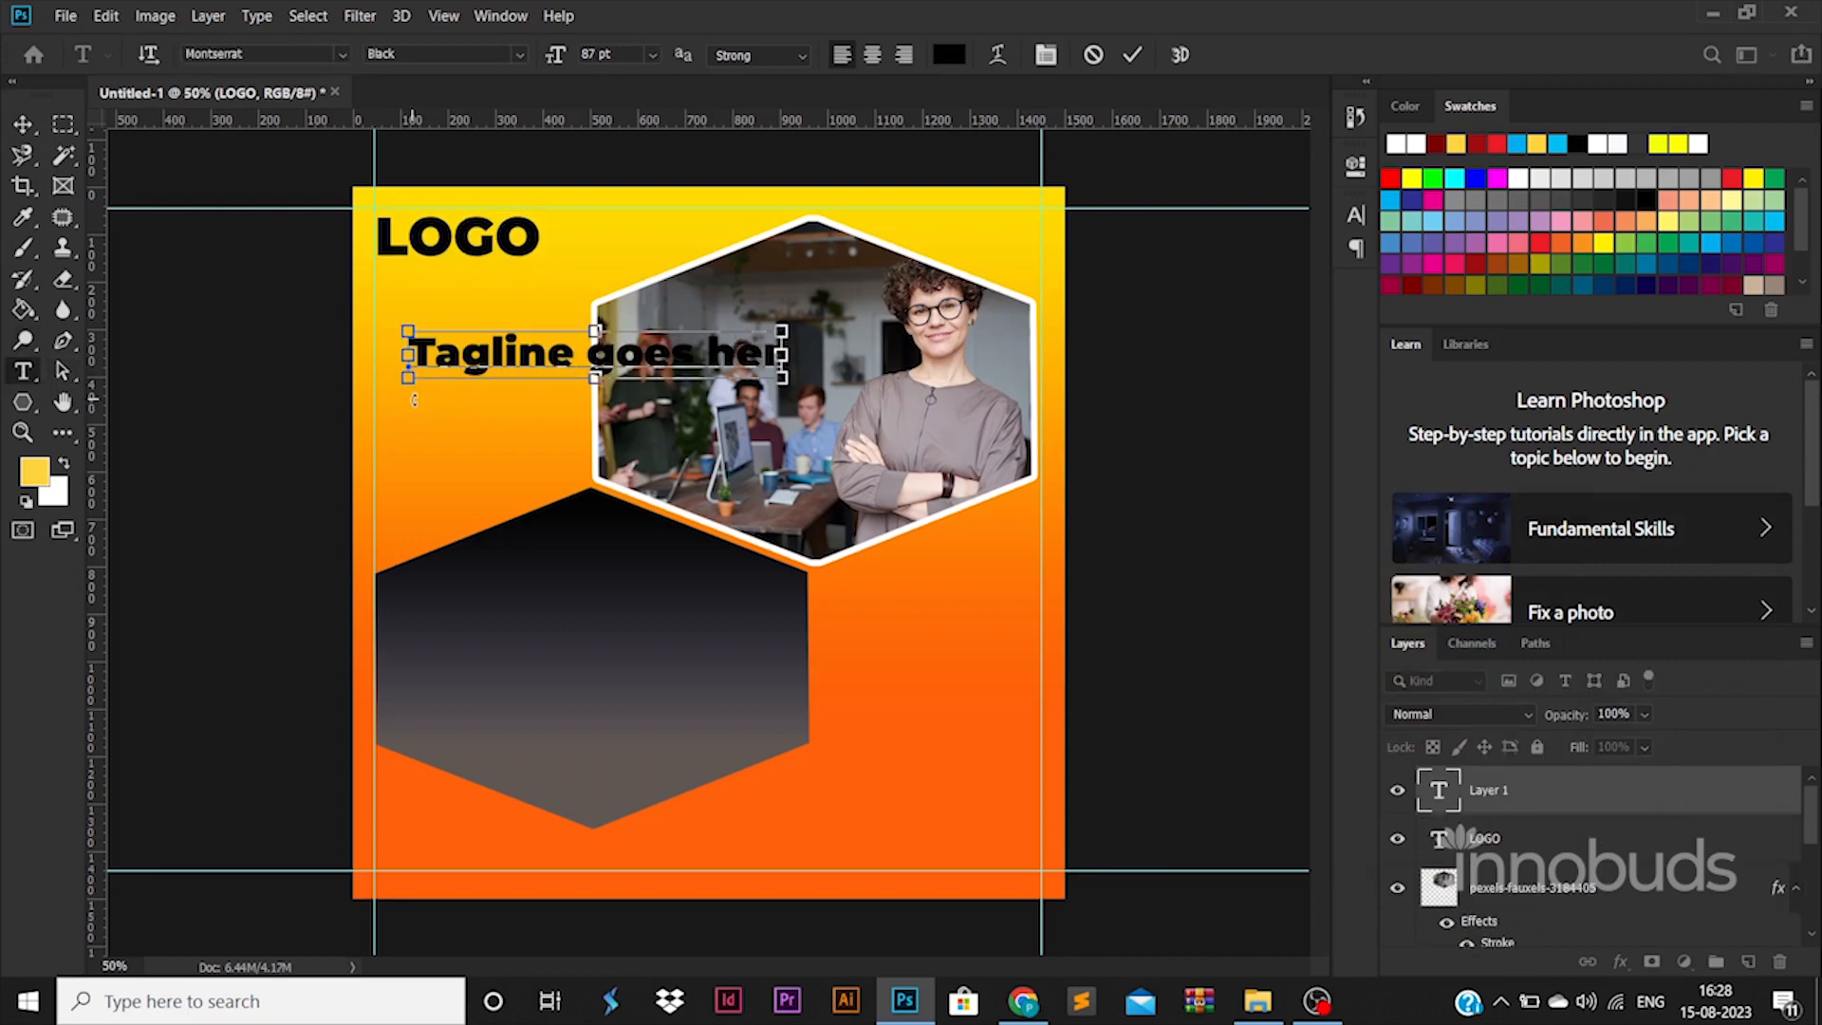
Set the tagline's font style to Regular and its size to 27 pt.
key("ctrl+a")
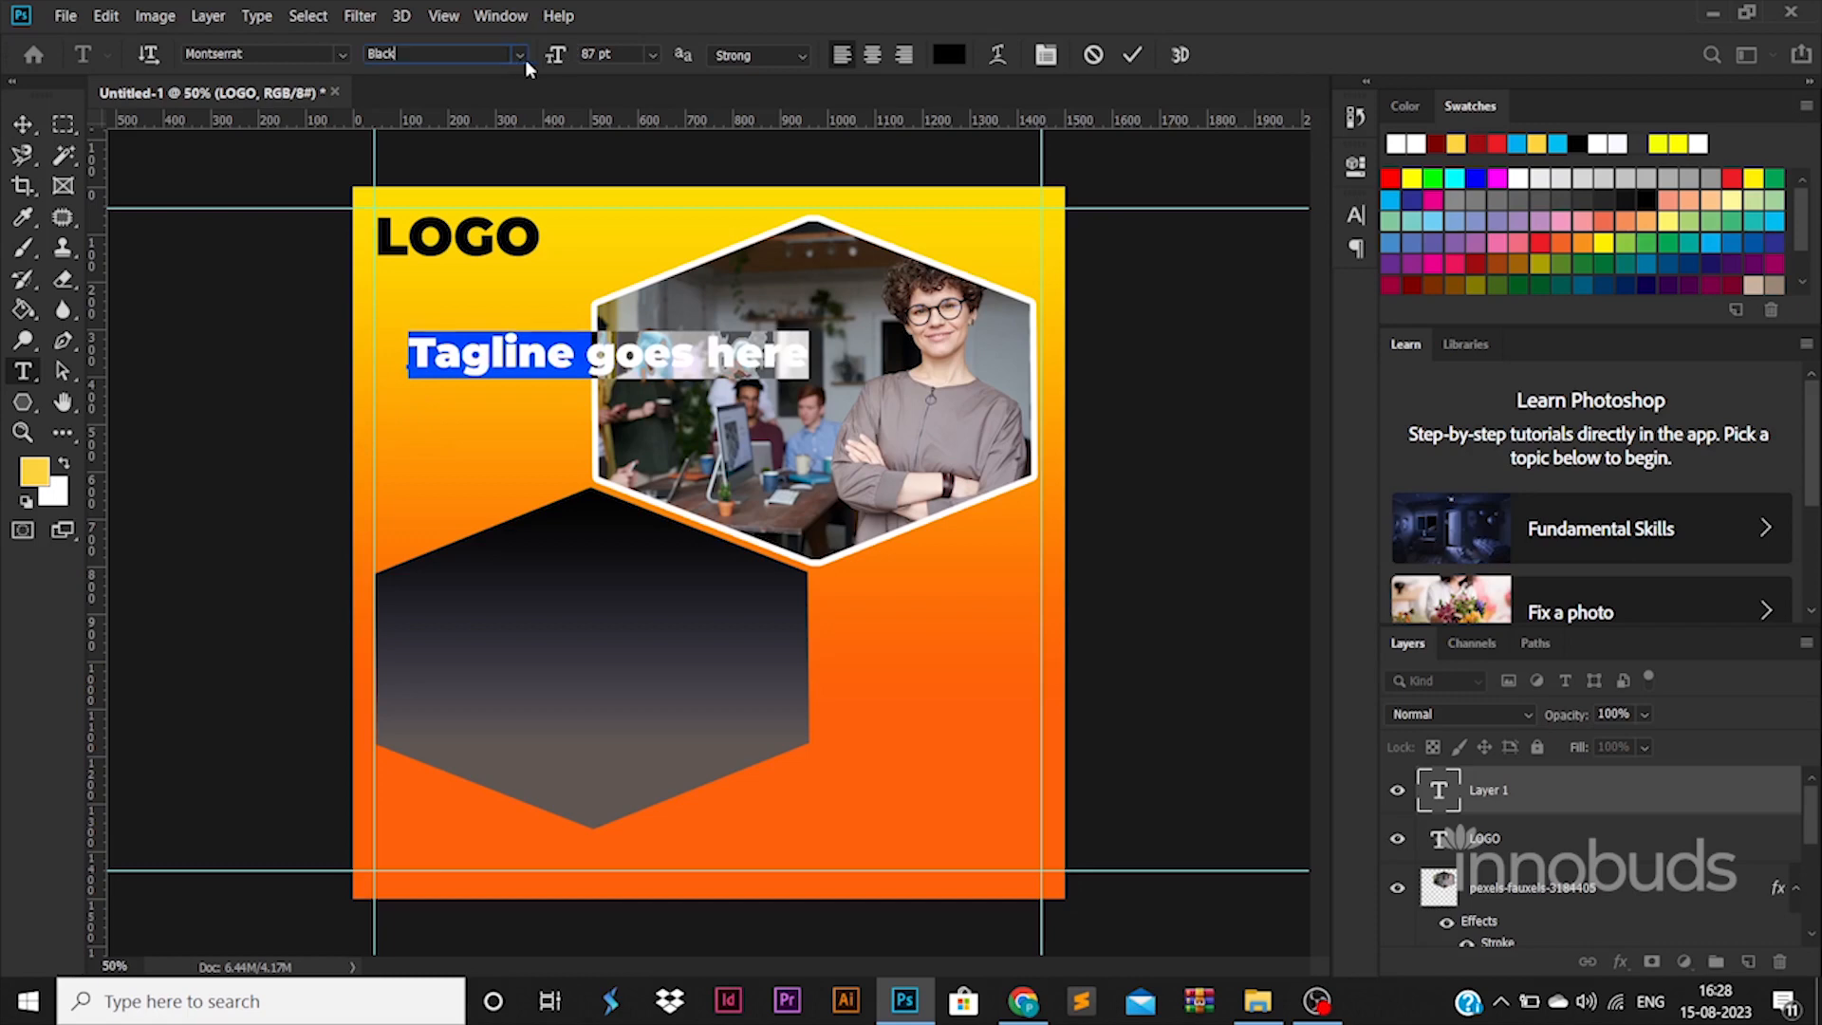
left_click(522, 57)
left_click(491, 198)
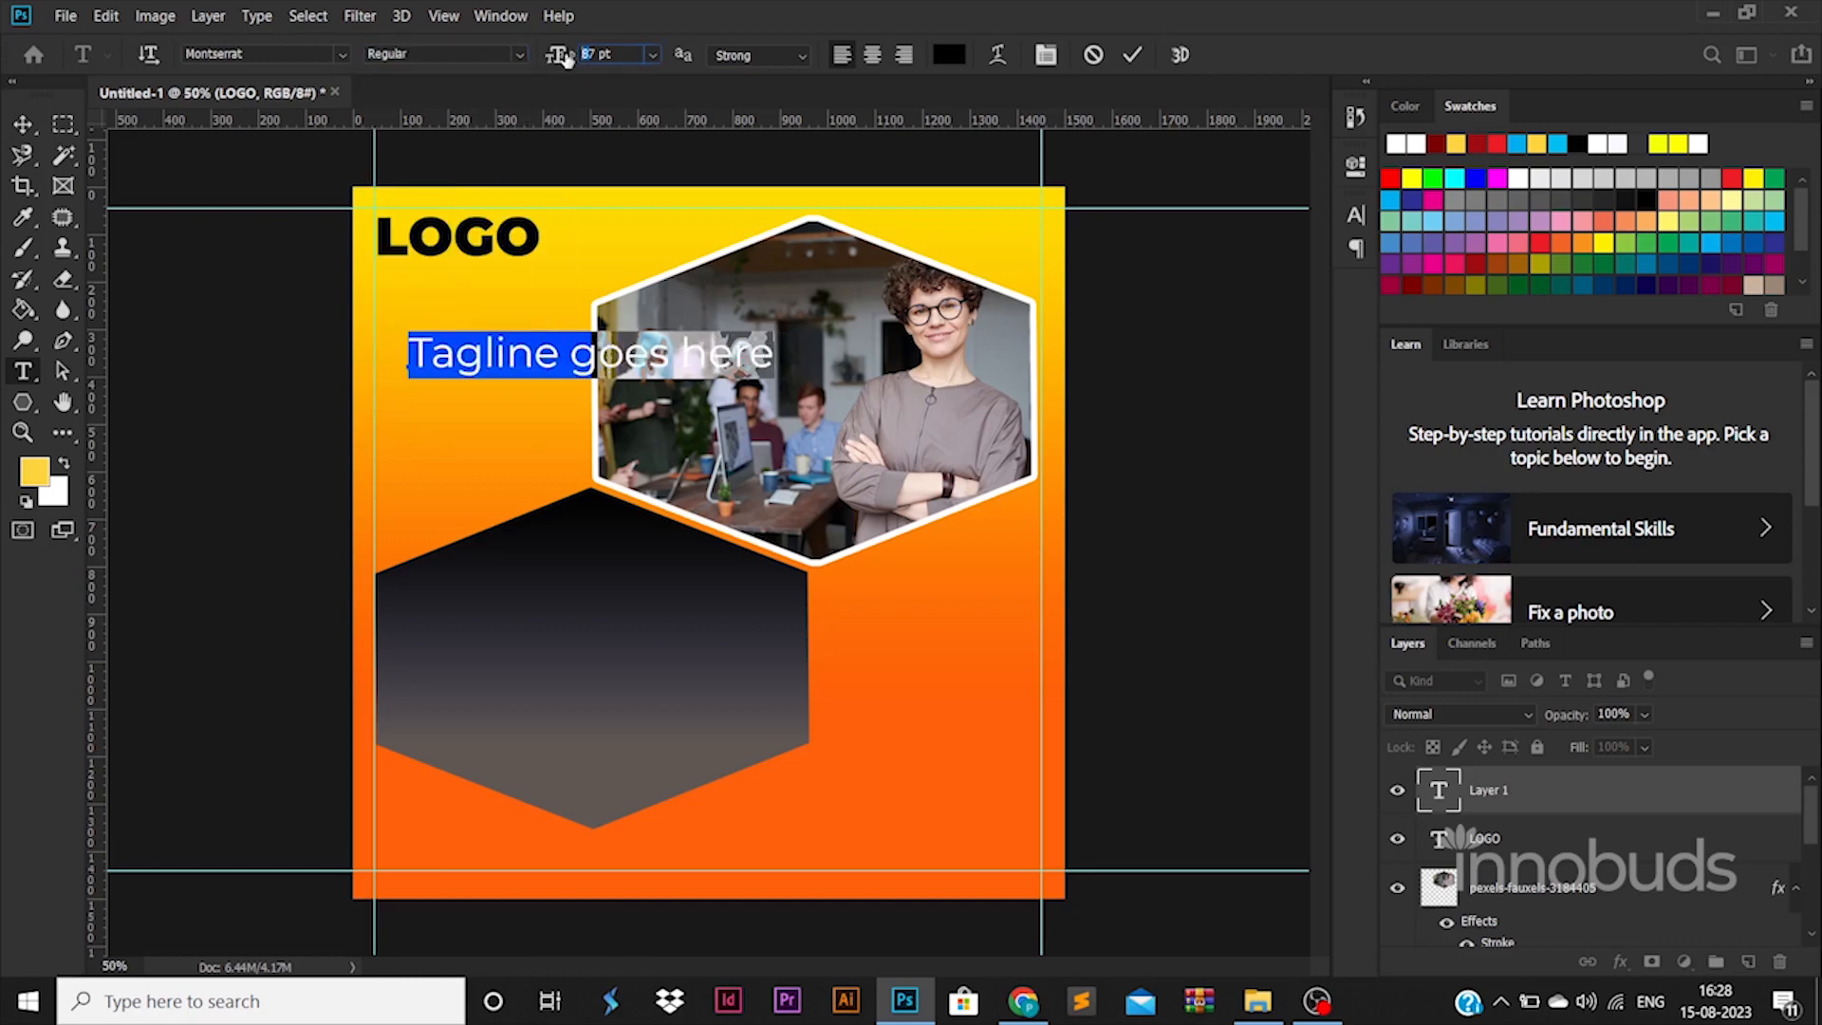
type("2")
key("Return")
Move the tagline directly beneath LOGO and scale it to about the same width.
left_click(23, 124)
left_click_drag(525, 354, 576, 339)
left_click_drag(533, 362, 542, 272)
key("Return")
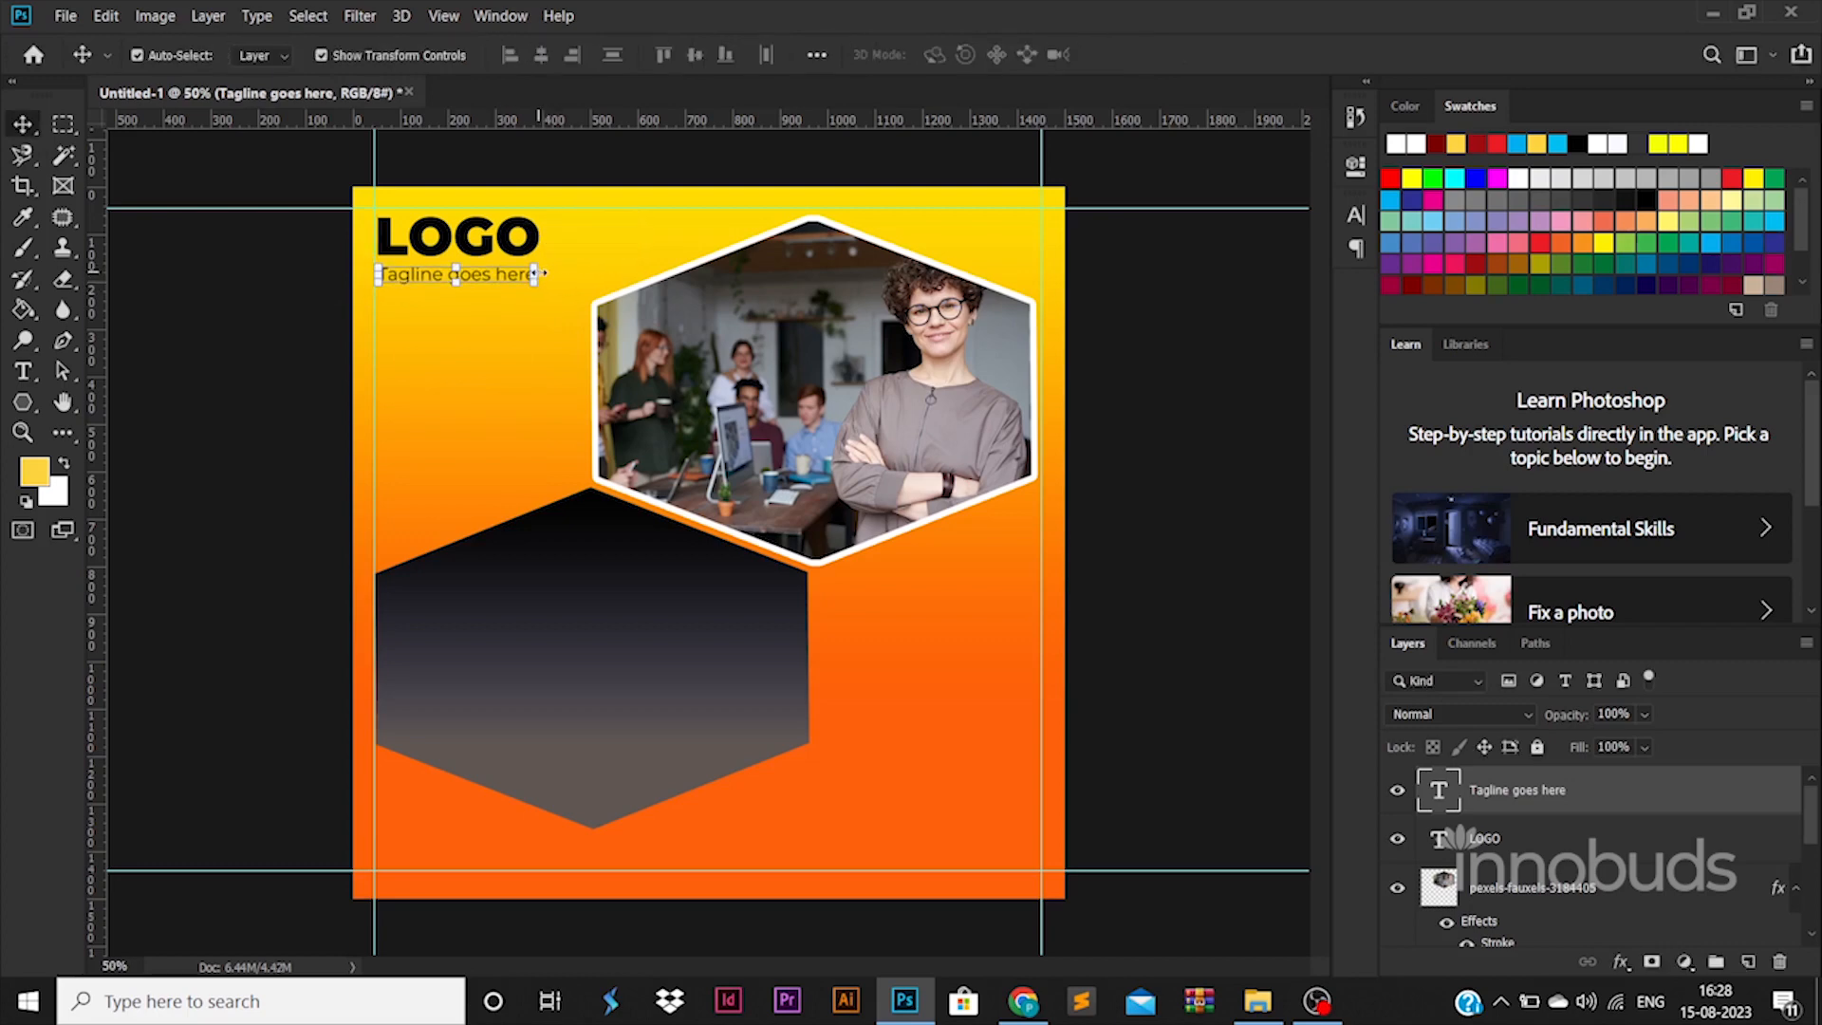
left_click(285, 442)
Add the text "YOUR COMPANY SERVICES GOES HERE" on the dark hexagon and set its size to 54 pt.
key("t")
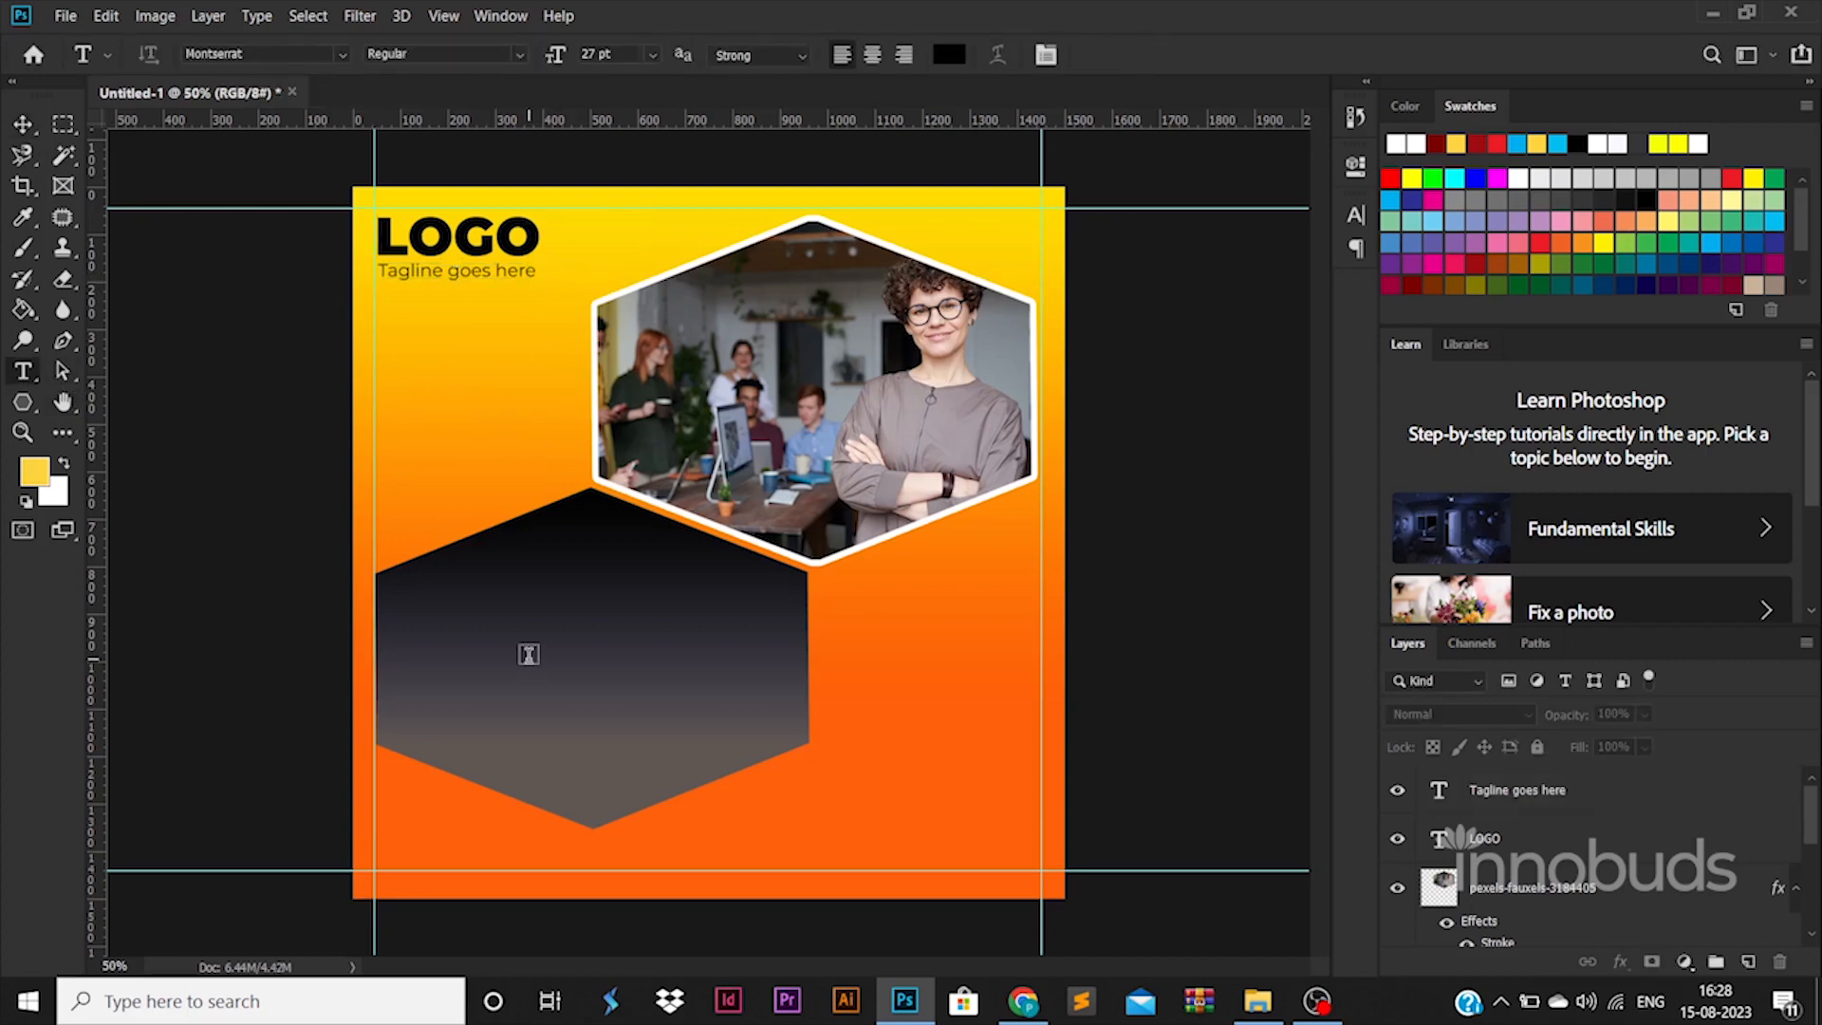
left_click(529, 655)
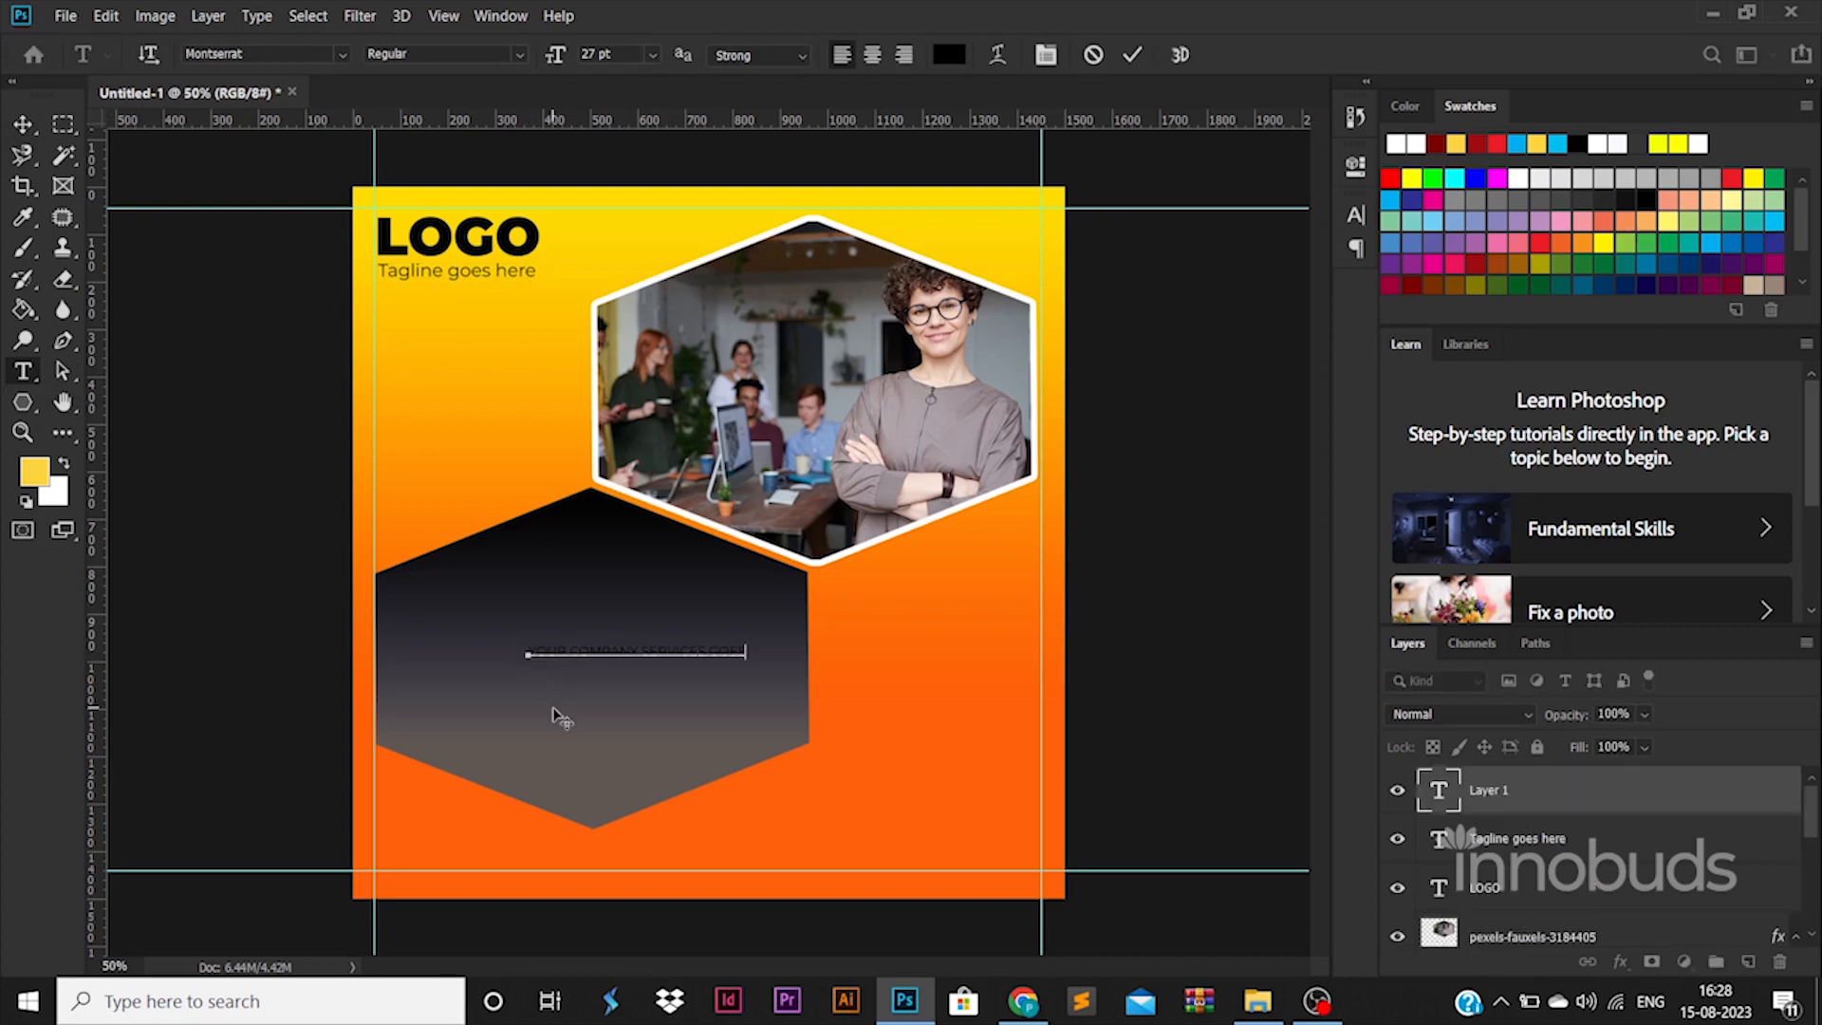
key("ctrl+a")
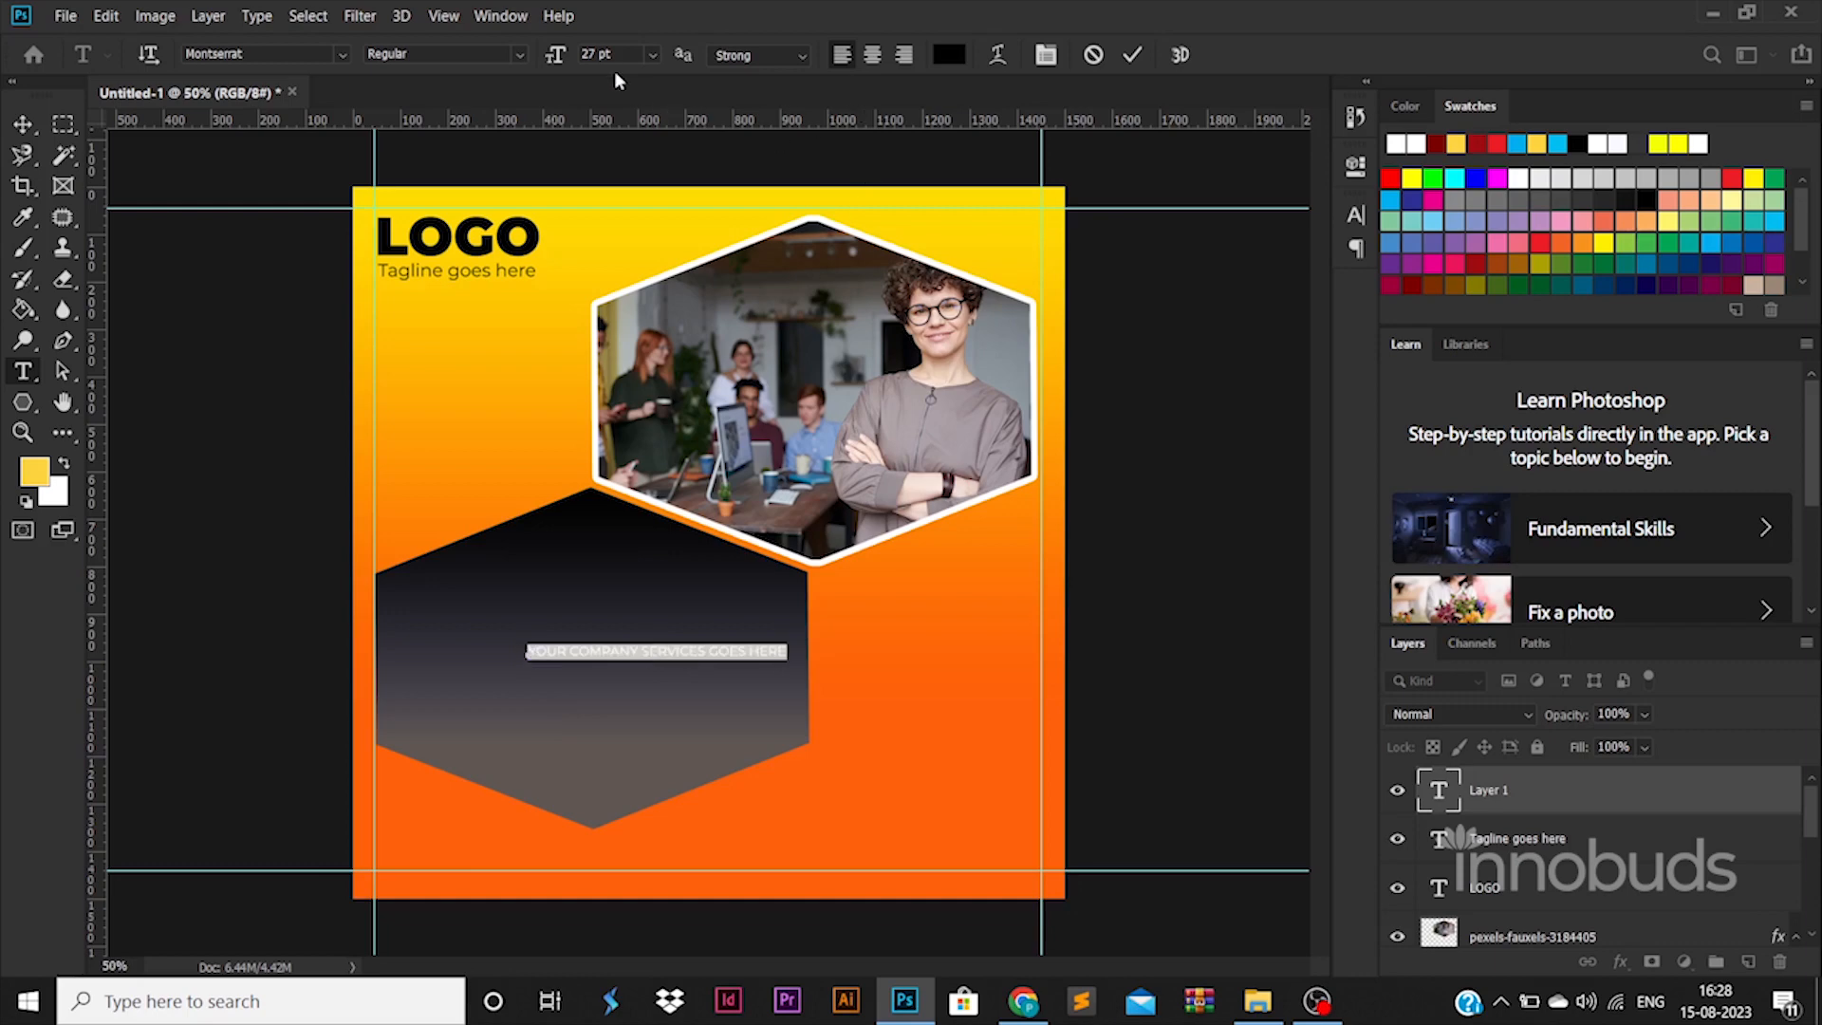
type("54")
key("Return")
Break the headline into two lines so that SERVICES GOES HERE starts the second line.
left_click(608, 645)
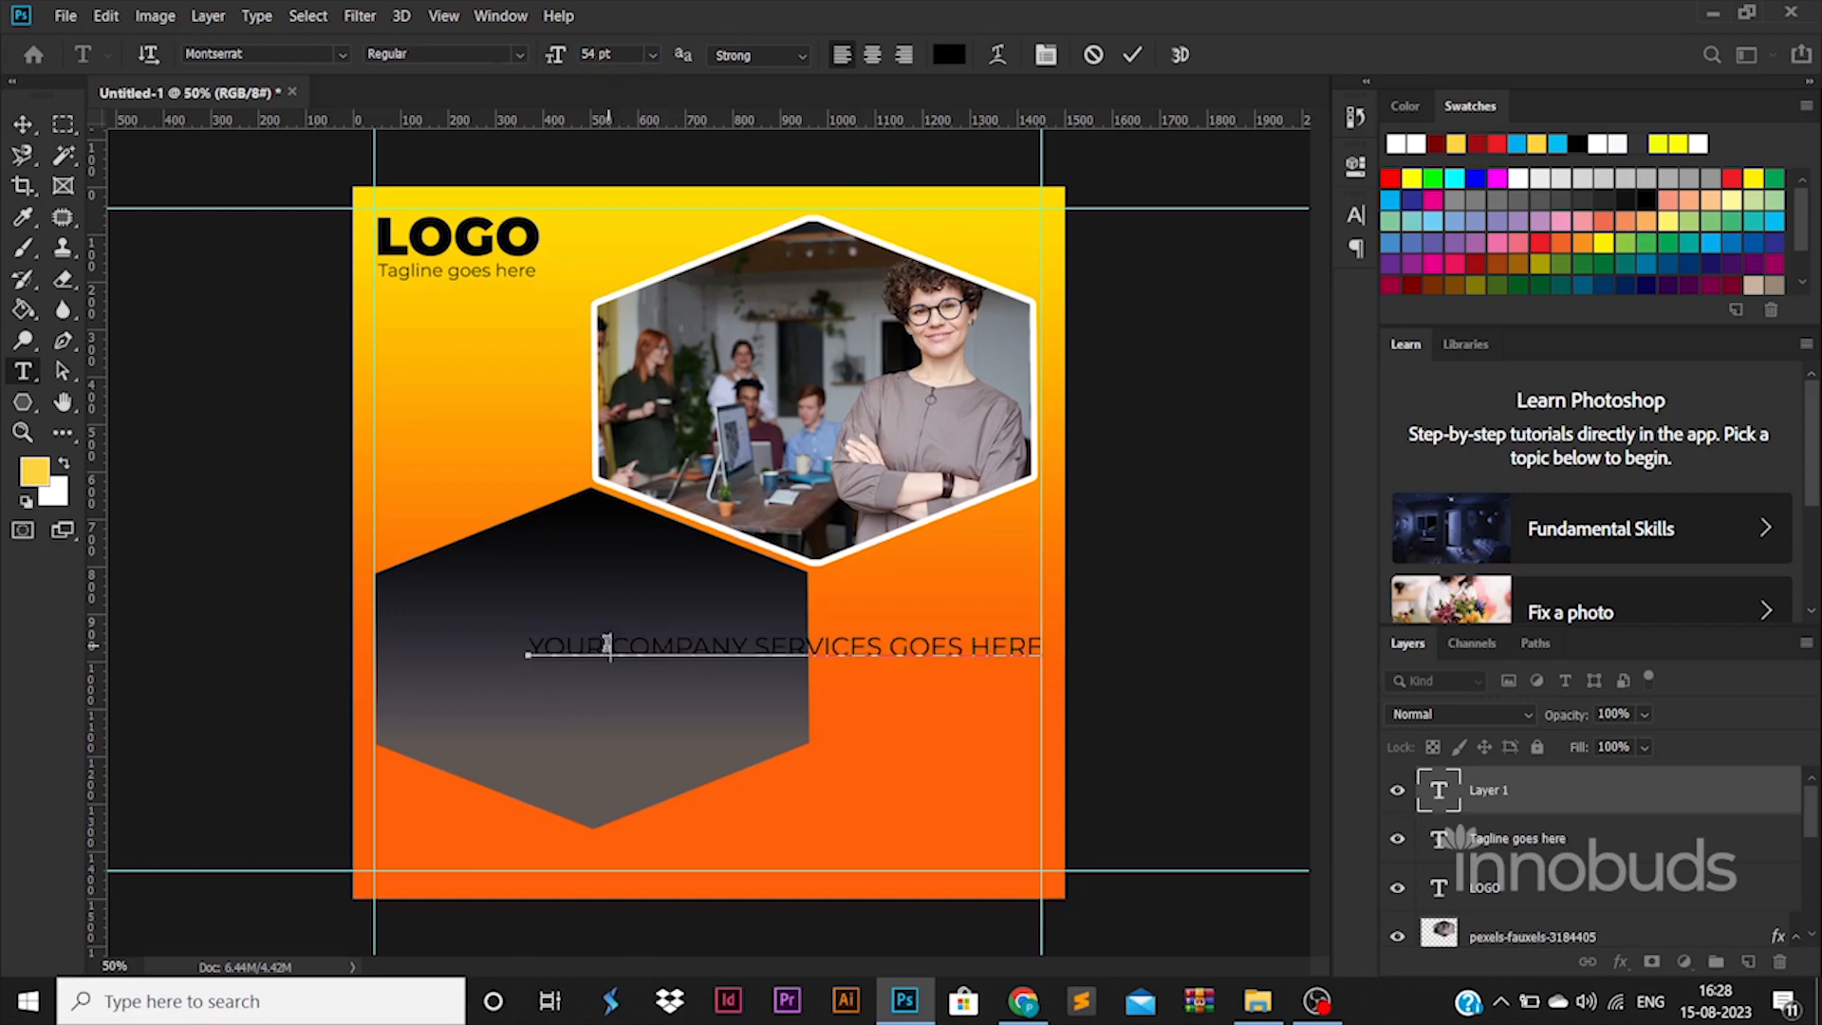
key("BackSpace")
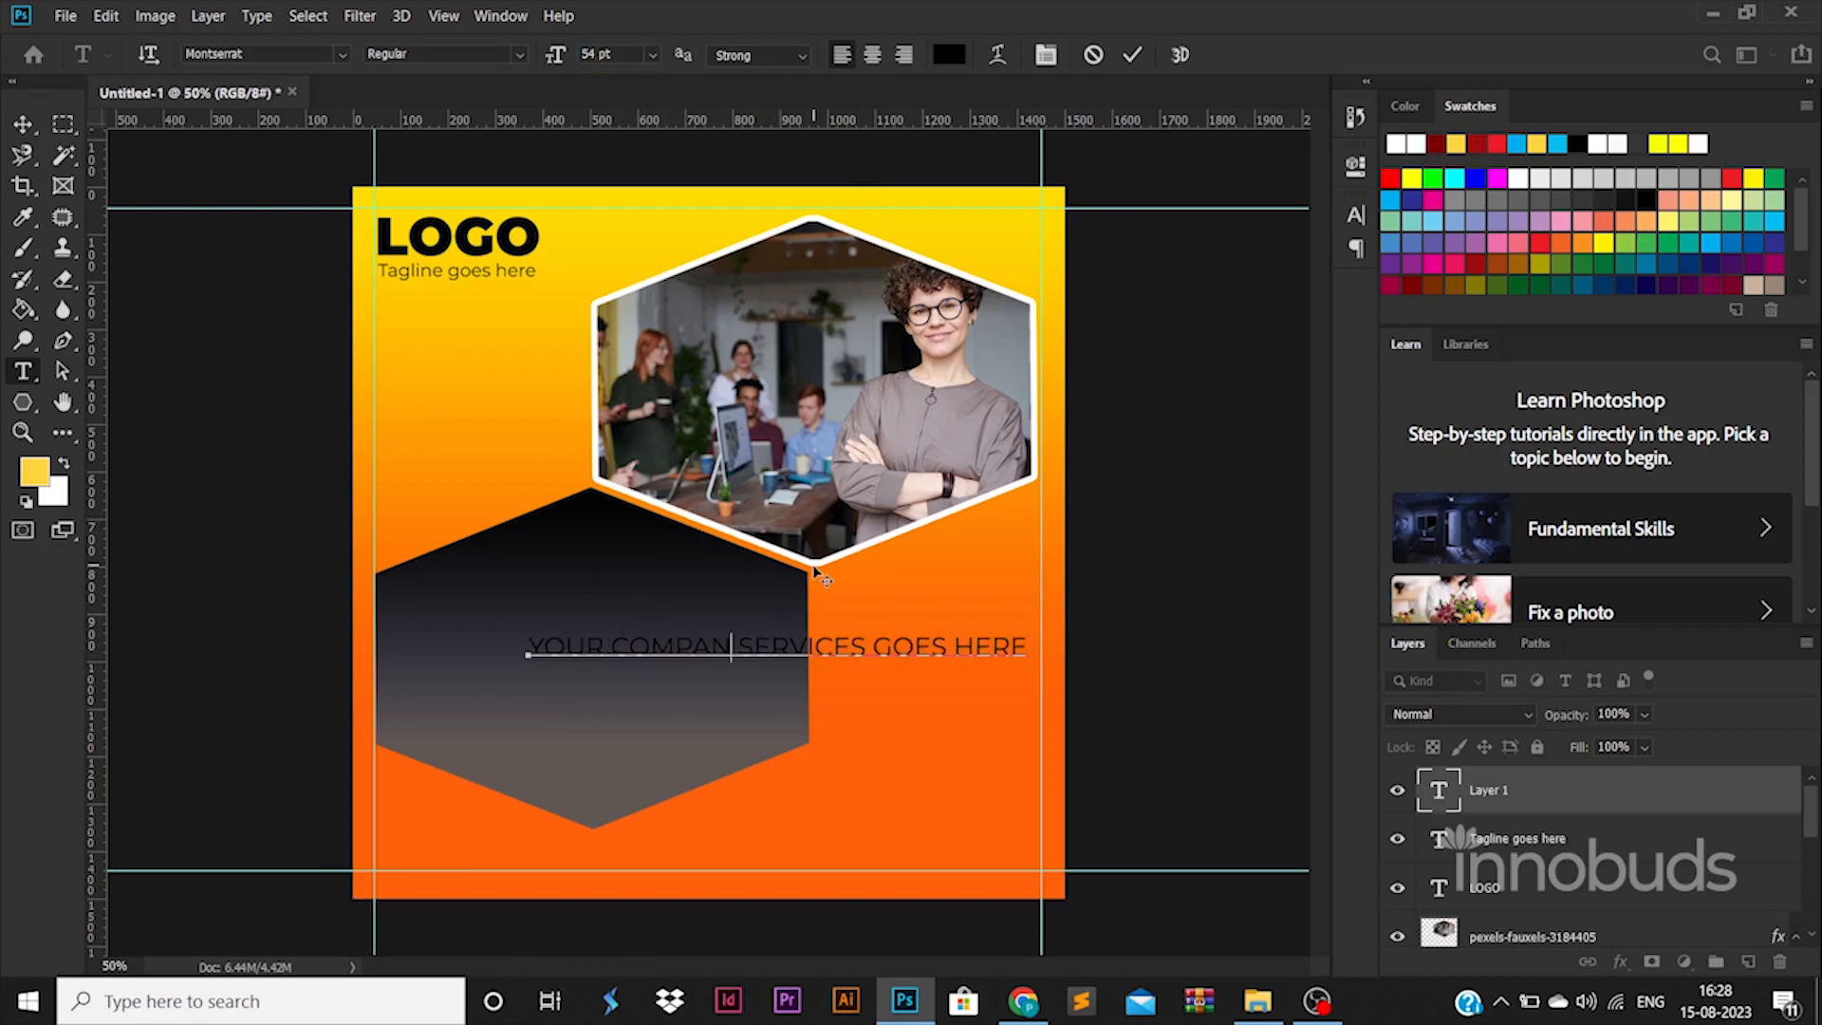
key("Return")
Tighten the leading between the two headline lines and restore the missing Y in COMPANY.
key("ctrl+a")
key("ctrl+t")
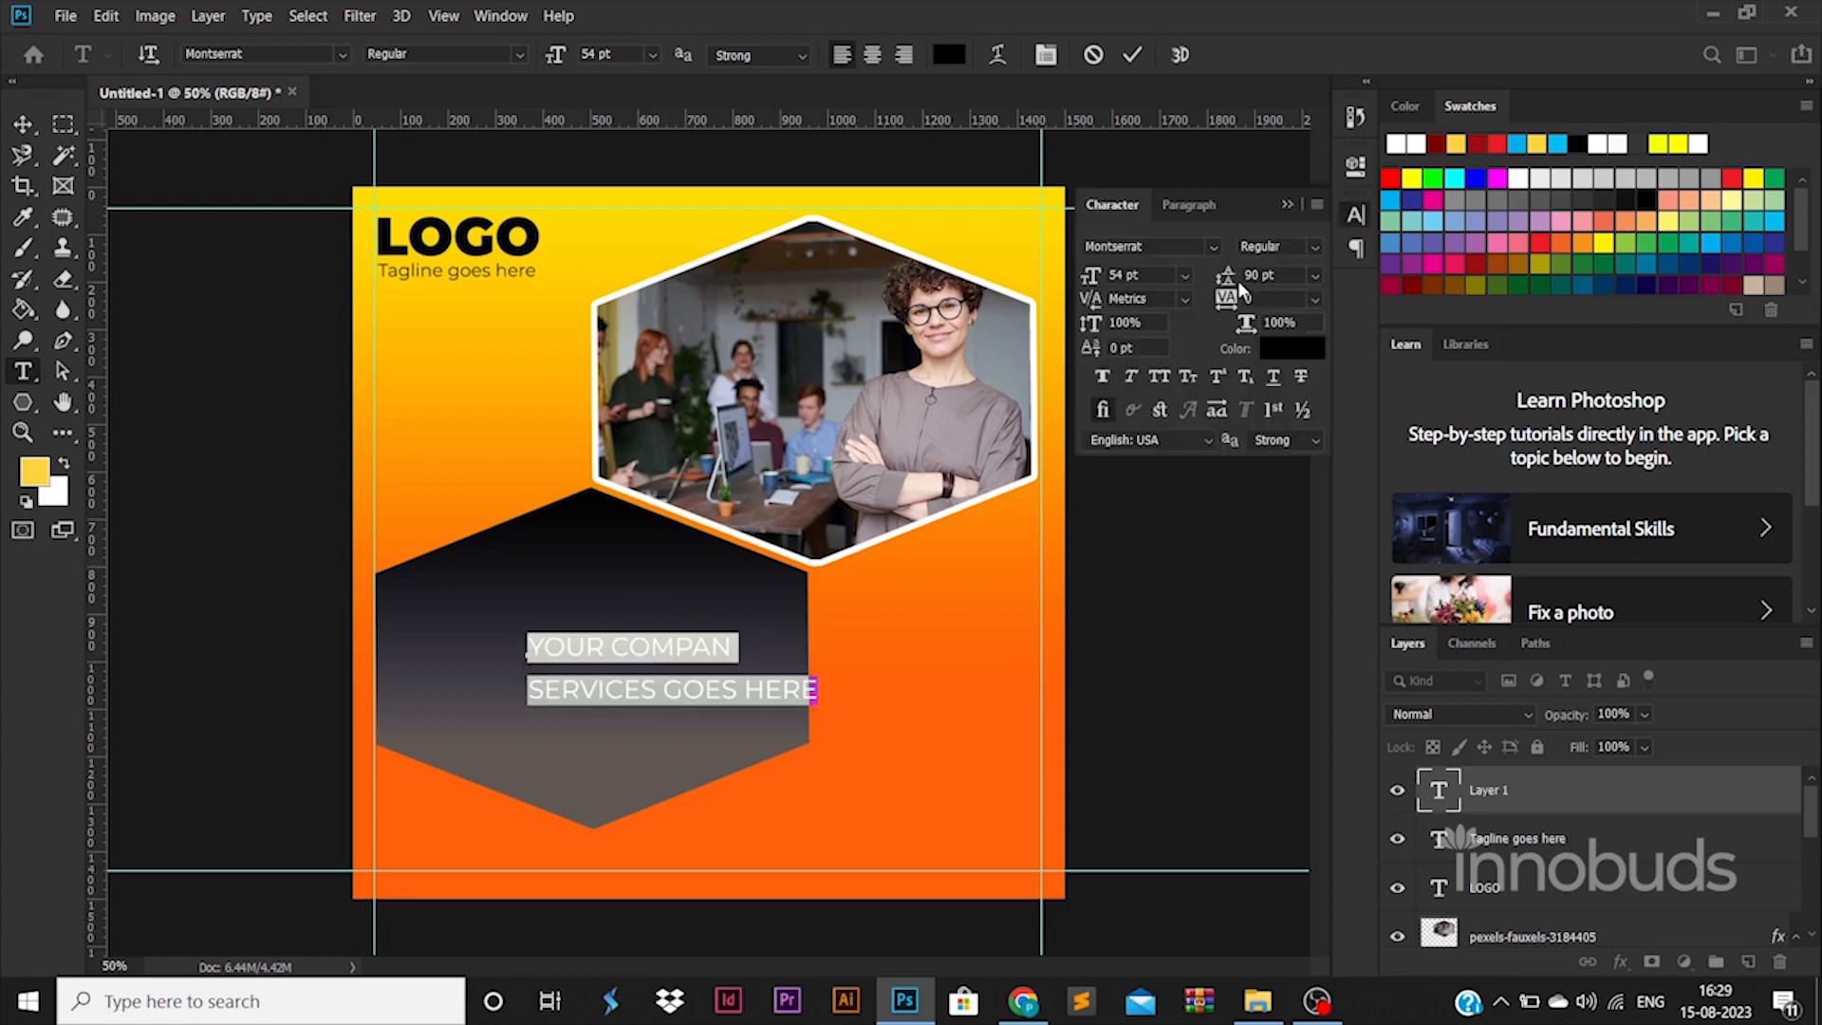
key("Down")
key("Down")
key("Down")
key("Down")
key("Down")
key("Down")
key("Down")
key("Down")
key("Down")
key("Down")
key("Down")
key("Down")
key("Down")
key("Down")
key("Down")
key("Down")
key("Down")
key("Down")
key("Down")
key("Down")
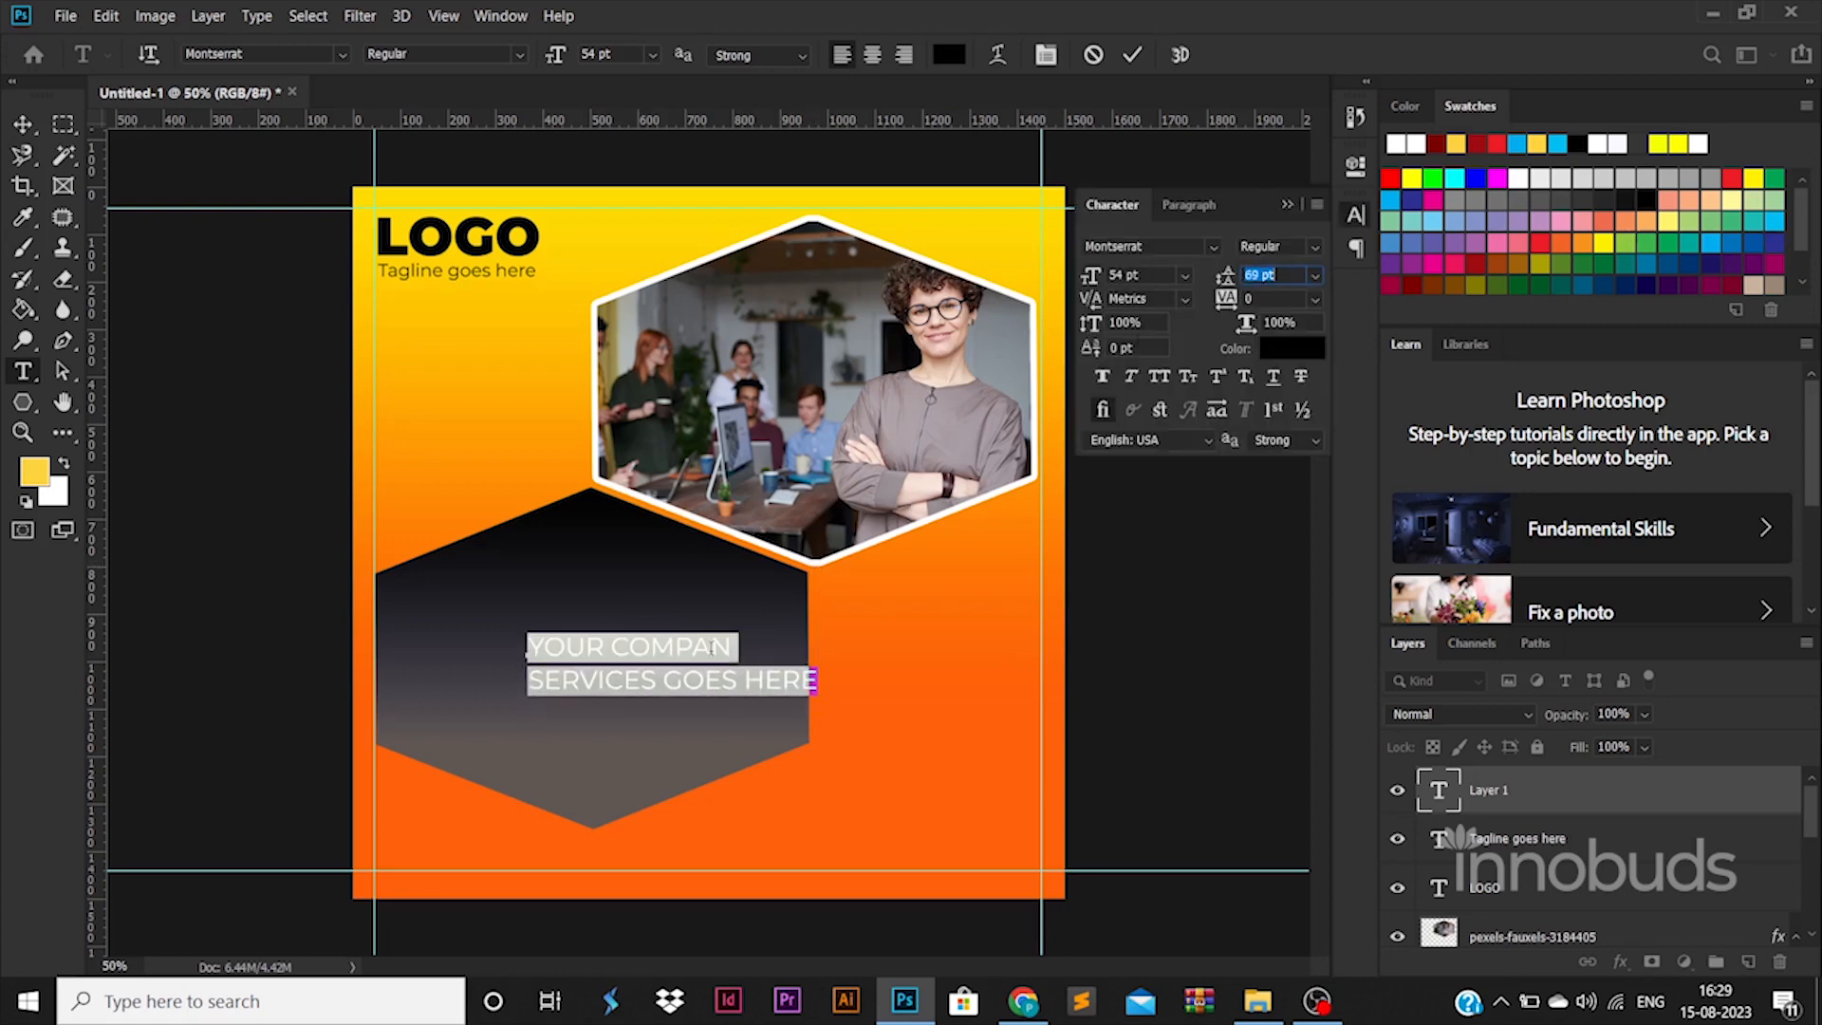
left_click(731, 648)
Set the whole headline to Montserrat ExtraBold and color it white.
key("ctrl+a")
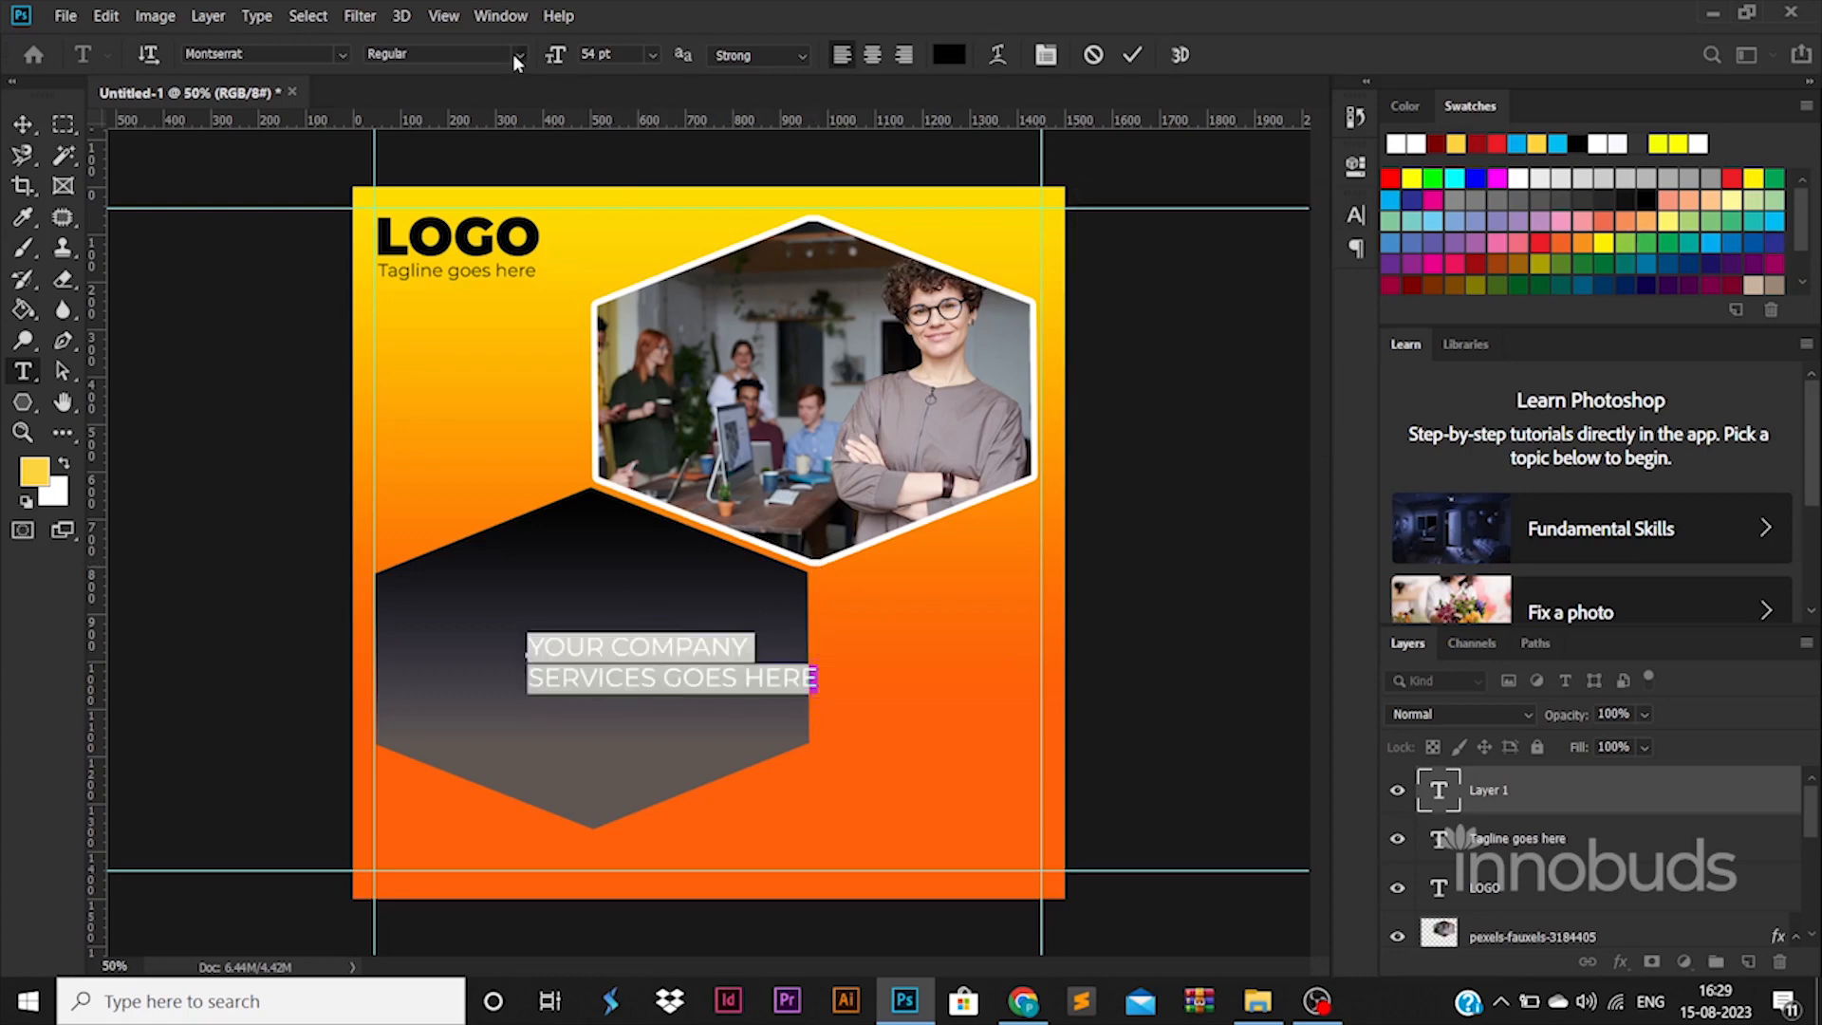
left_click(517, 55)
left_click(408, 354)
left_click(949, 54)
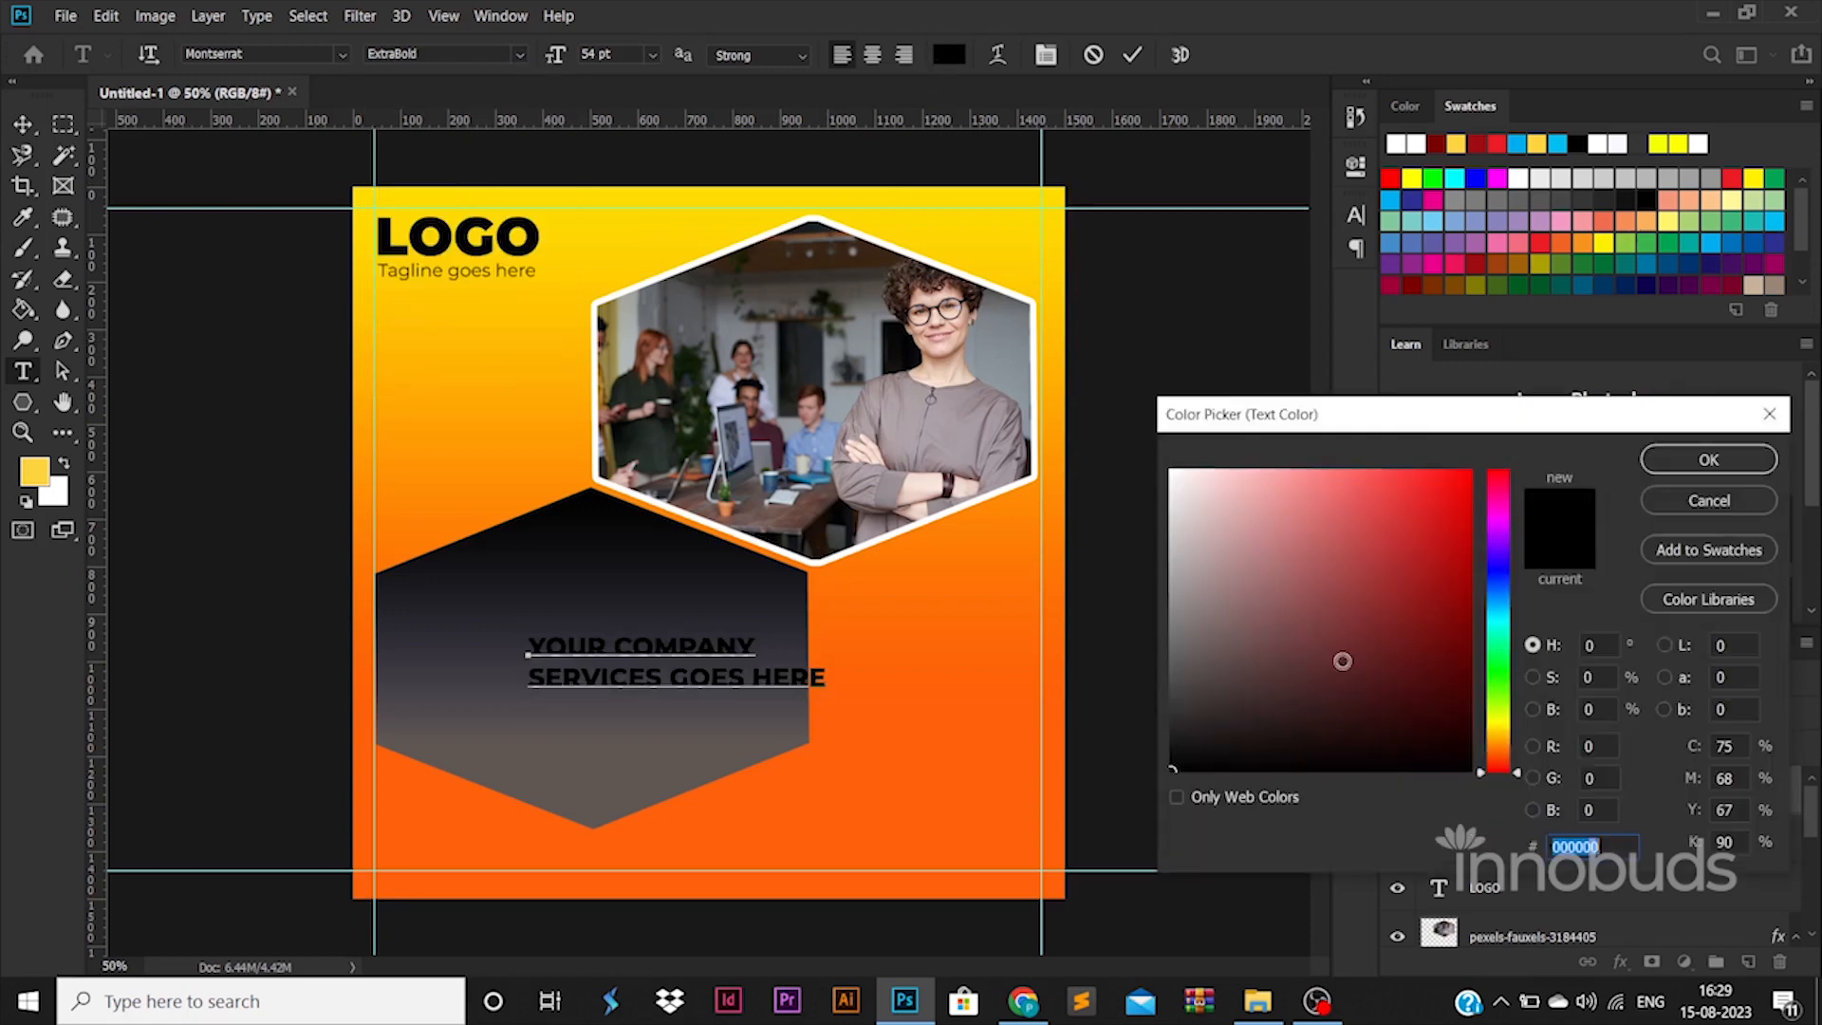
left_click(1176, 473)
left_click(1668, 459)
Recolor the second headline line, SERVICES GOES HERE, to bright yellow.
double_click(696, 669)
triple_click(696, 669)
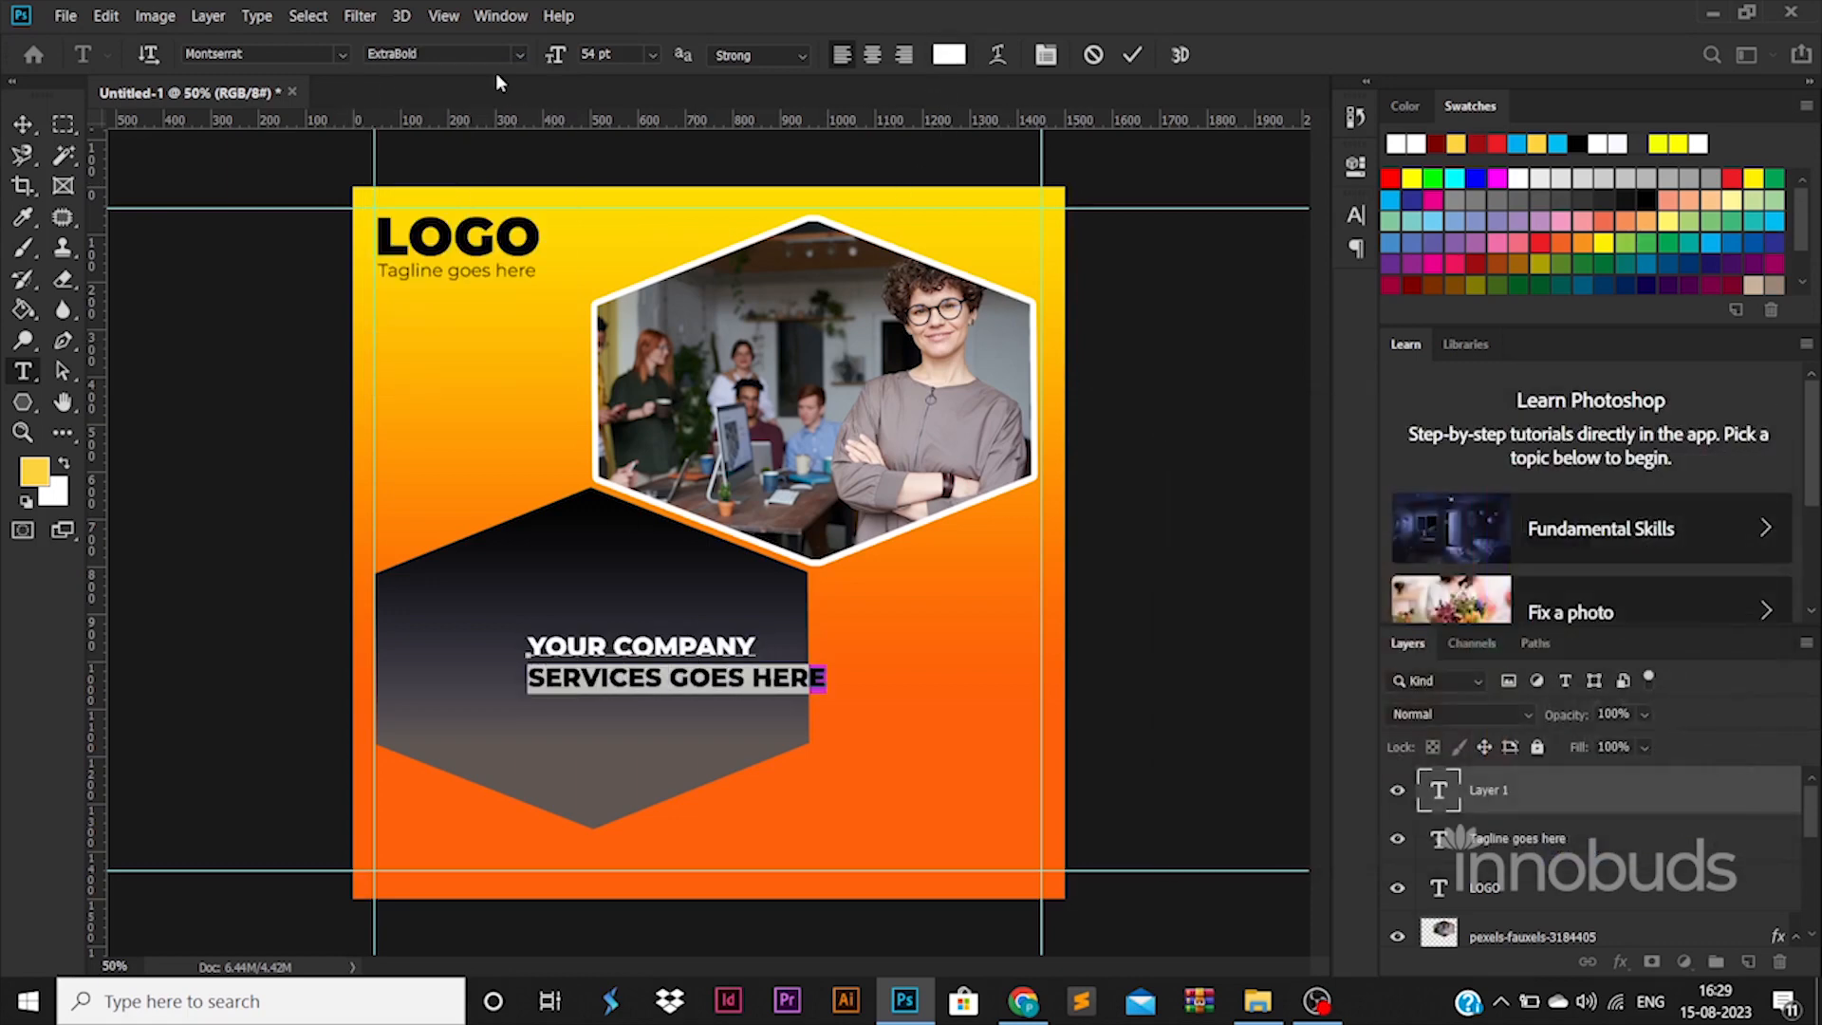
left_click(949, 54)
left_click(1172, 742)
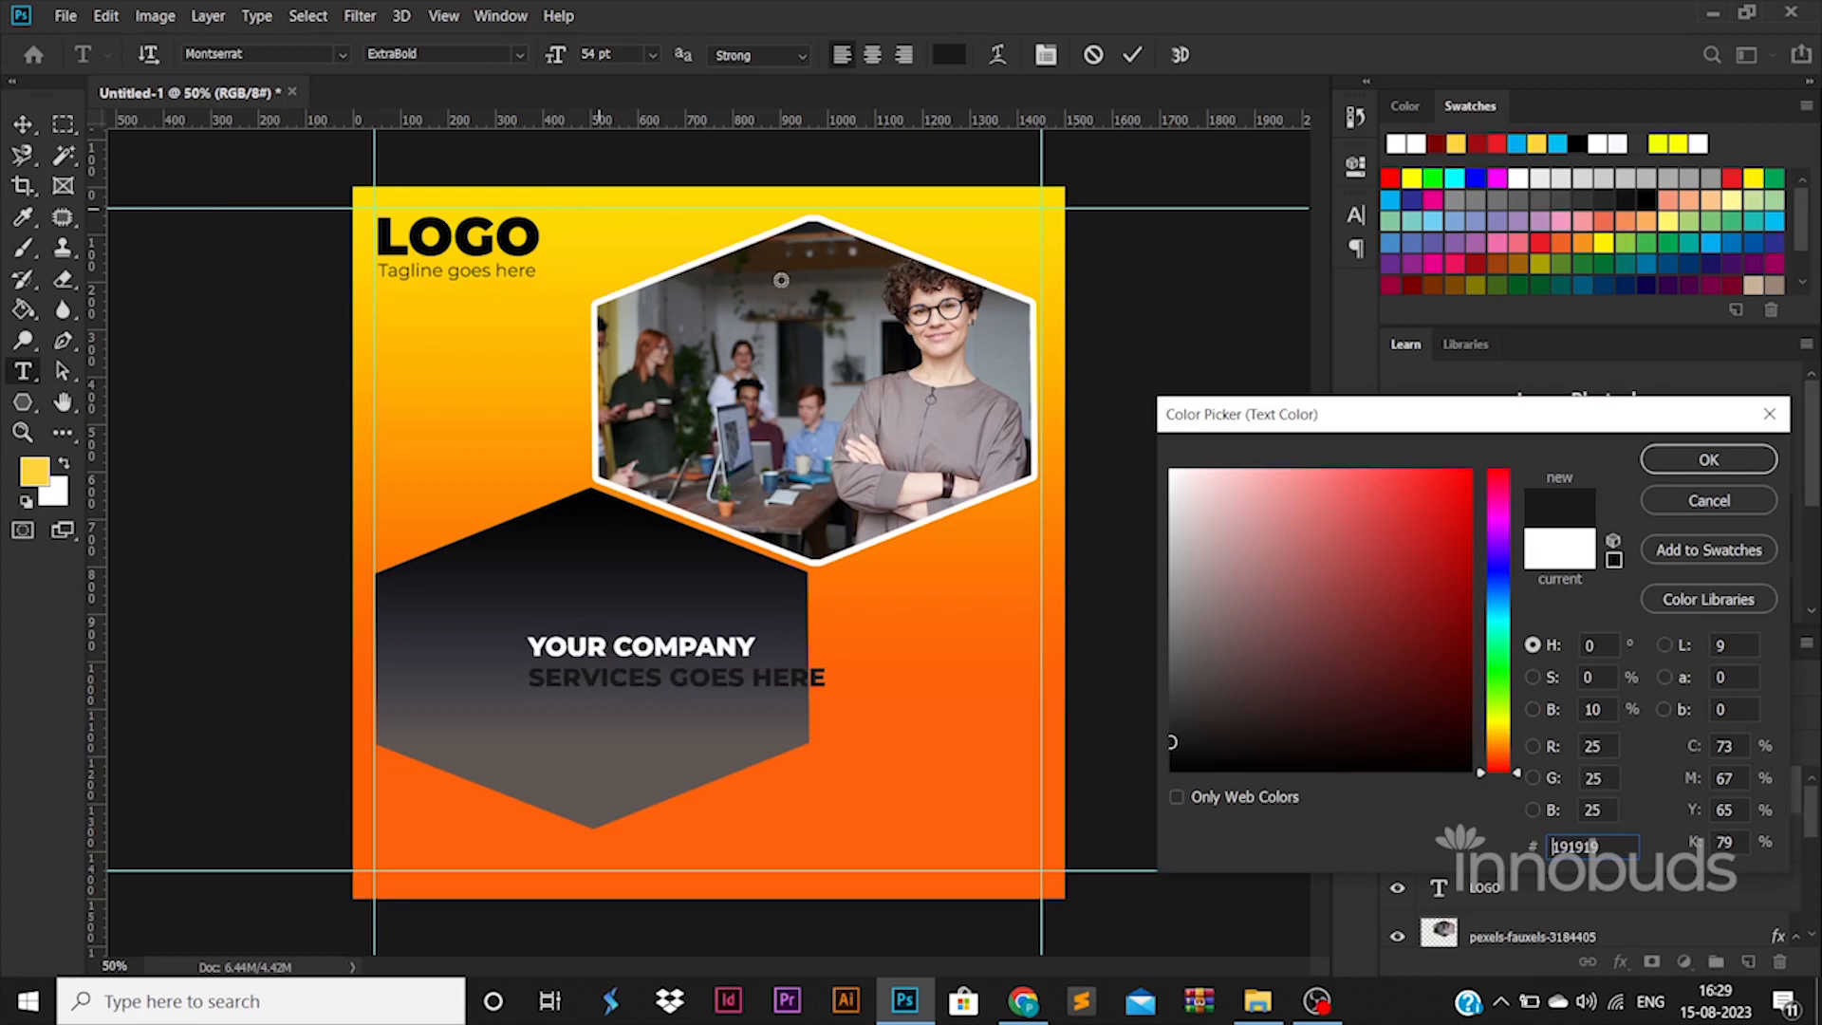
left_click(1505, 726)
left_click(1467, 473)
left_click(1709, 459)
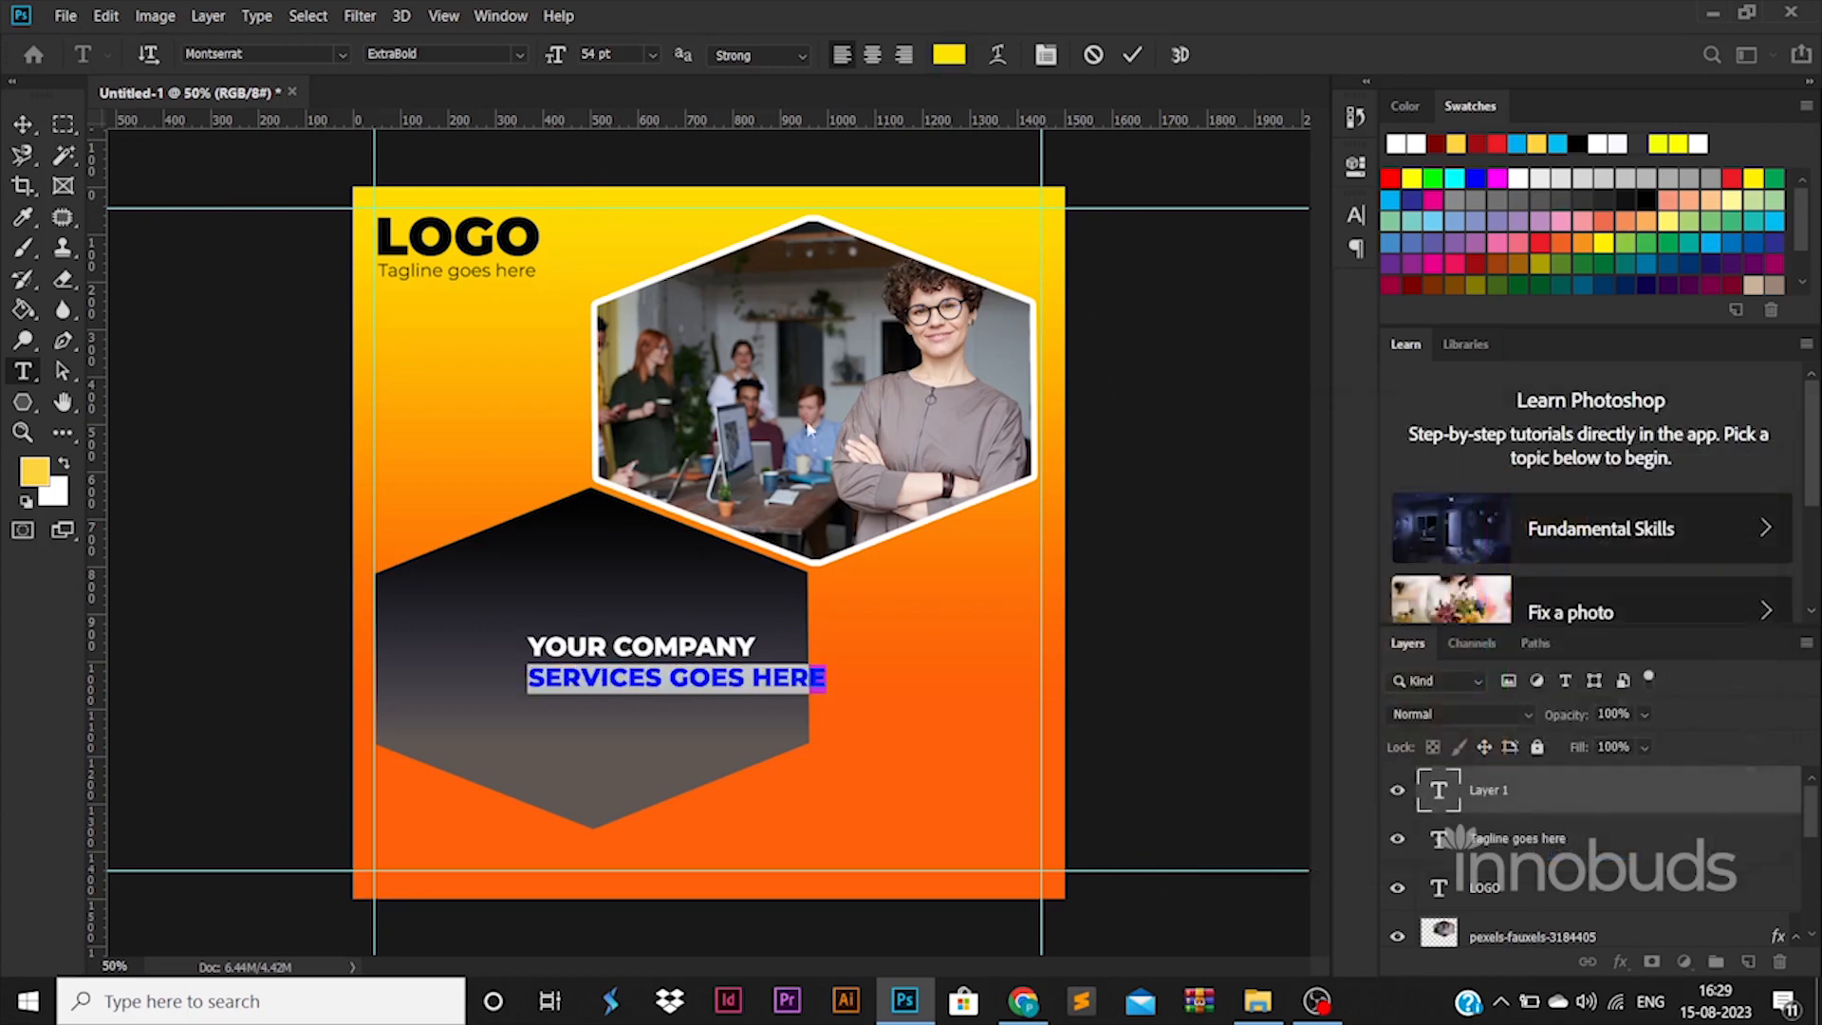
Center the headline on the dark hexagon and scale it up to about 136% so it nearly fills the hexagon's width.
left_click(22, 124)
left_click_drag(664, 664, 547, 662)
key("ctrl+t")
mouse_move(719, 632)
left_mouse_down()
mouse_move(705, 619)
mouse_move(814, 606)
mouse_move(731, 610)
mouse_move(690, 638)
left_mouse_up()
key("ctrl+z")
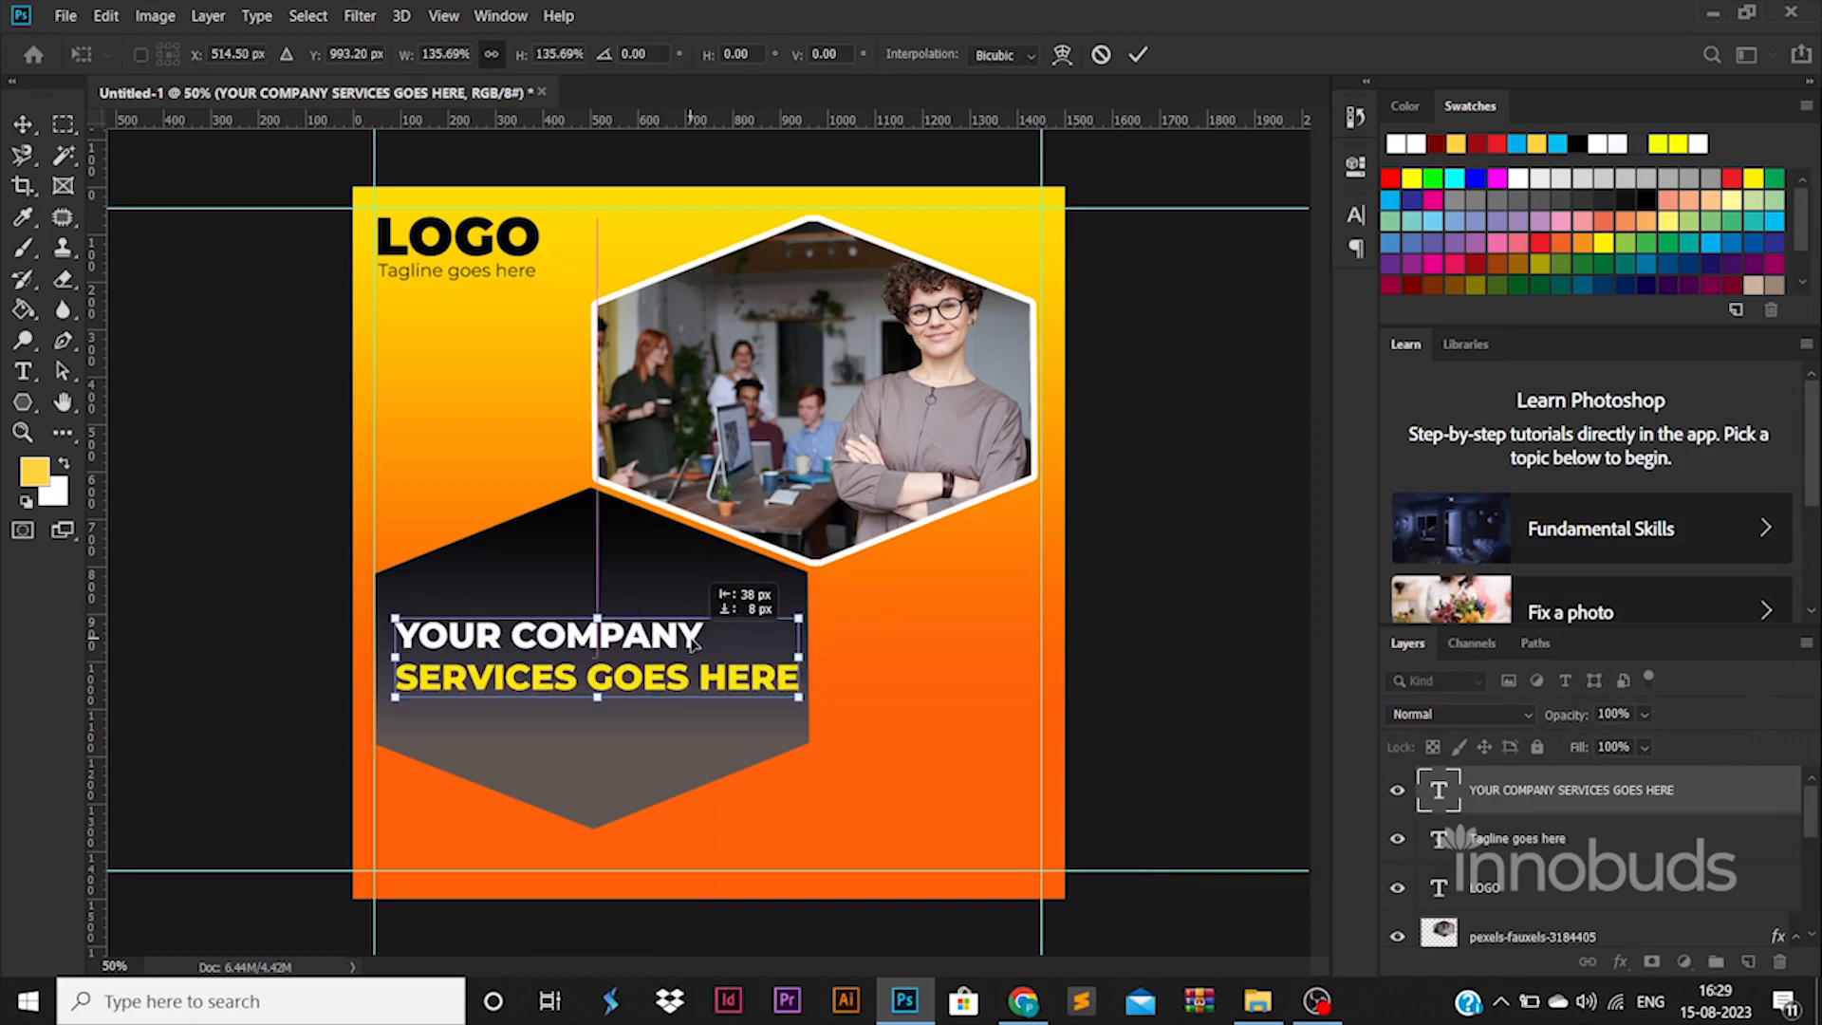
key("Return")
Reduce the leading of the whole headline to 68.2 pt.
key("t")
left_click(691, 642)
key("ctrl+a")
key("ctrl+t")
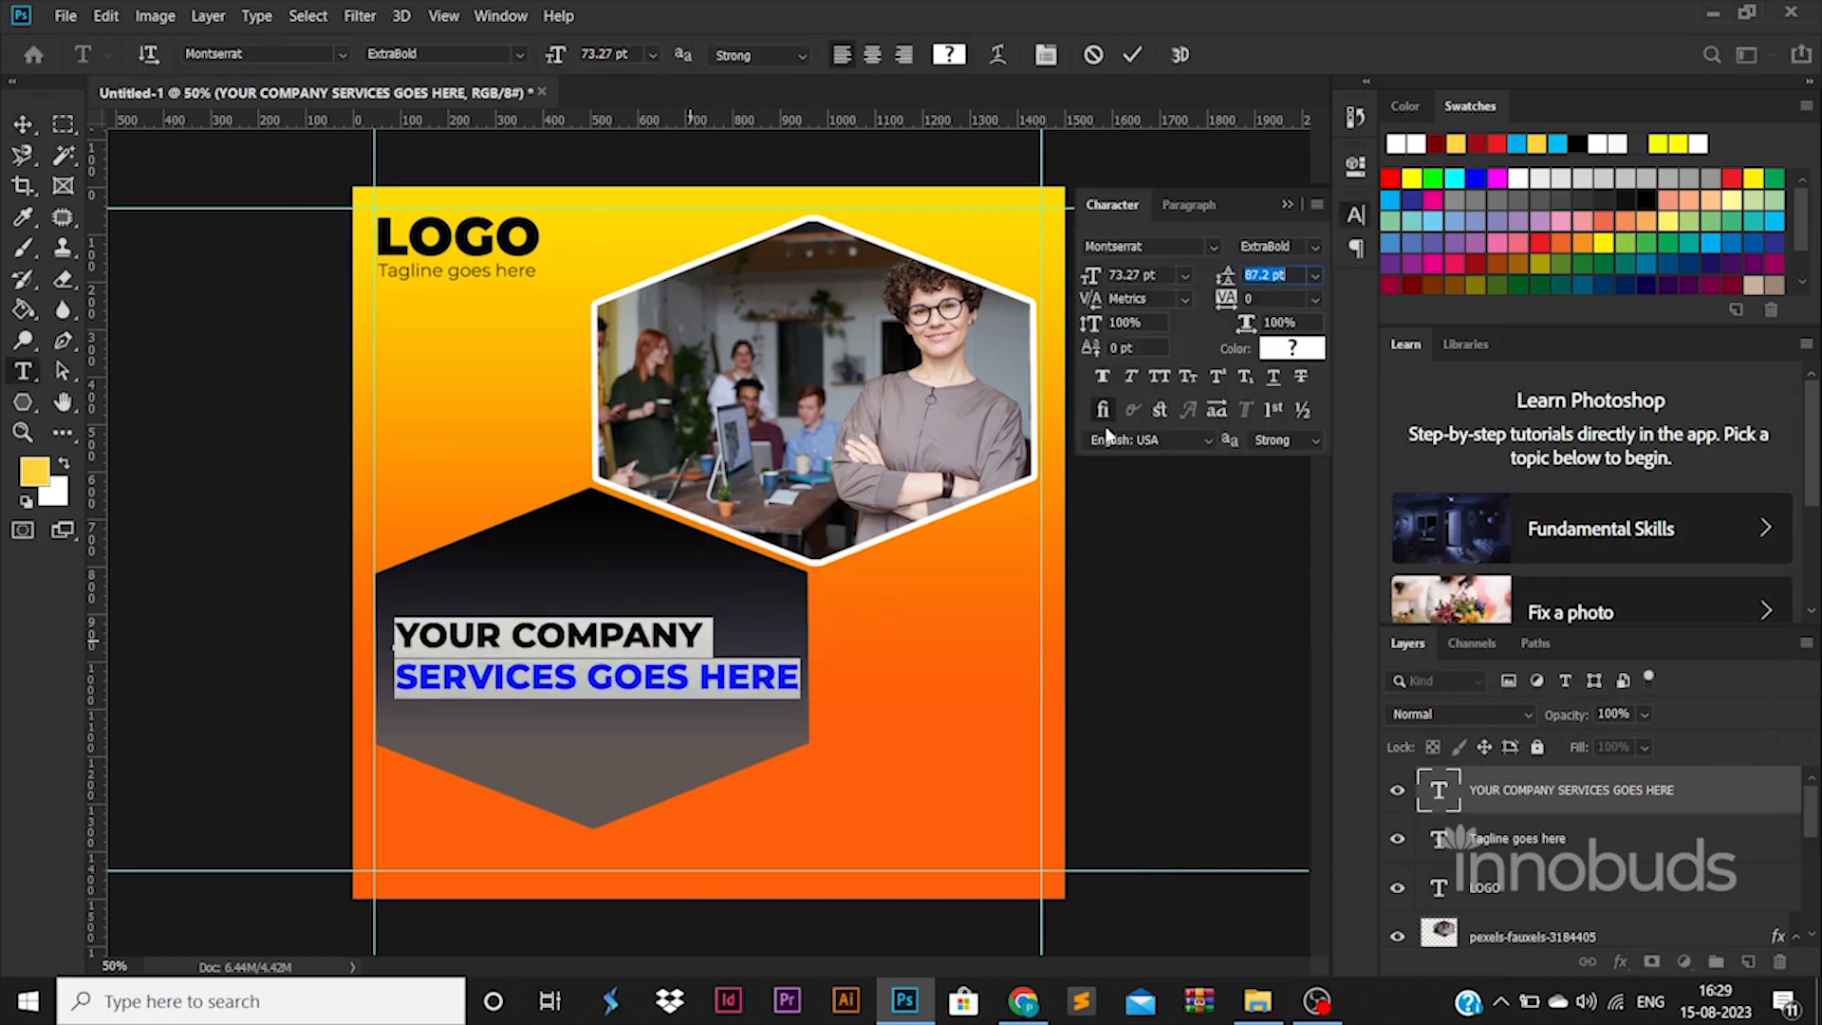
key("Down")
key("Down")
key("Down")
key("Down")
key("Down")
key("Down")
key("Down")
key("Down")
key("Down")
key("Down")
key("Down")
key("Down")
key("Down")
key("Down")
key("Down")
key("Down")
key("Down")
key("Down")
key("Down")
Split the headline into four lines: YOUR, COMPANY, SERVICES and GOES HERE.
left_click(510, 635)
key("BackSpace")
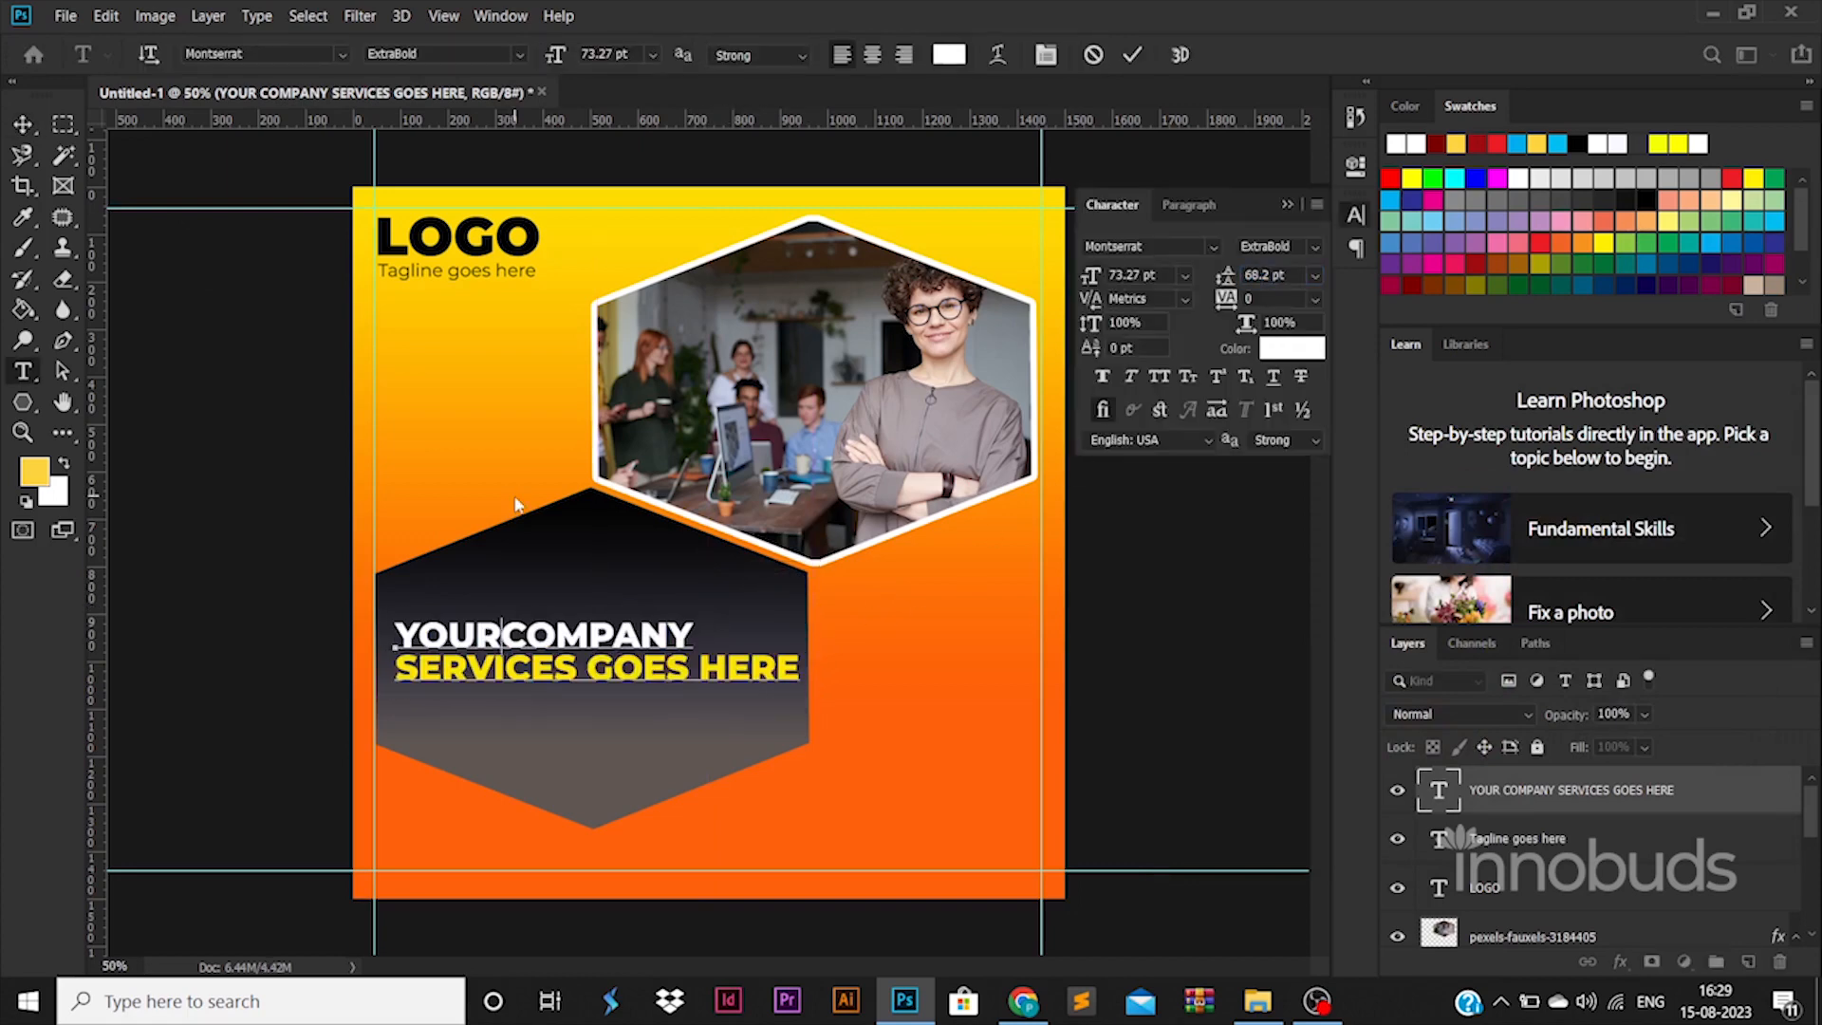
key("Return")
key("Delete")
key("Return")
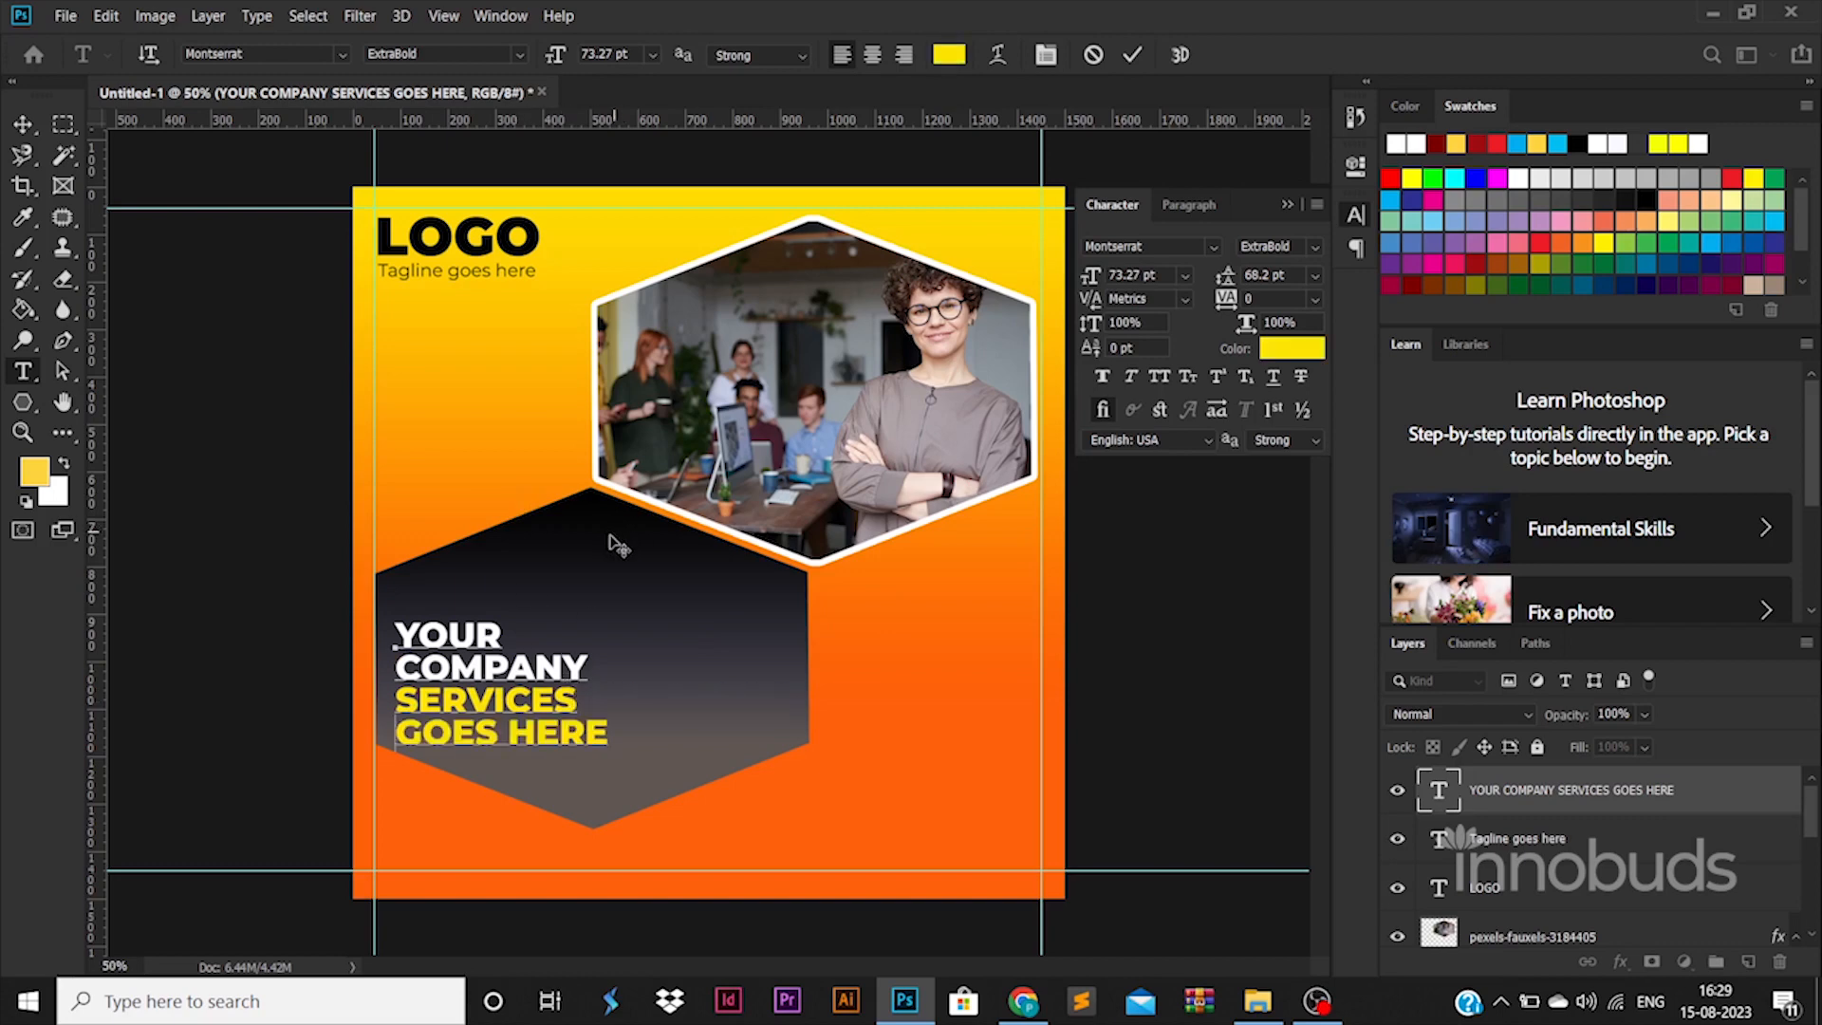
Shift the four-line headline slightly inward from the dark hexagon's left edge and nudge it upward.
left_click(22, 123)
mouse_move(608, 618)
left_mouse_down()
mouse_move(652, 590)
mouse_move(585, 610)
left_mouse_up()
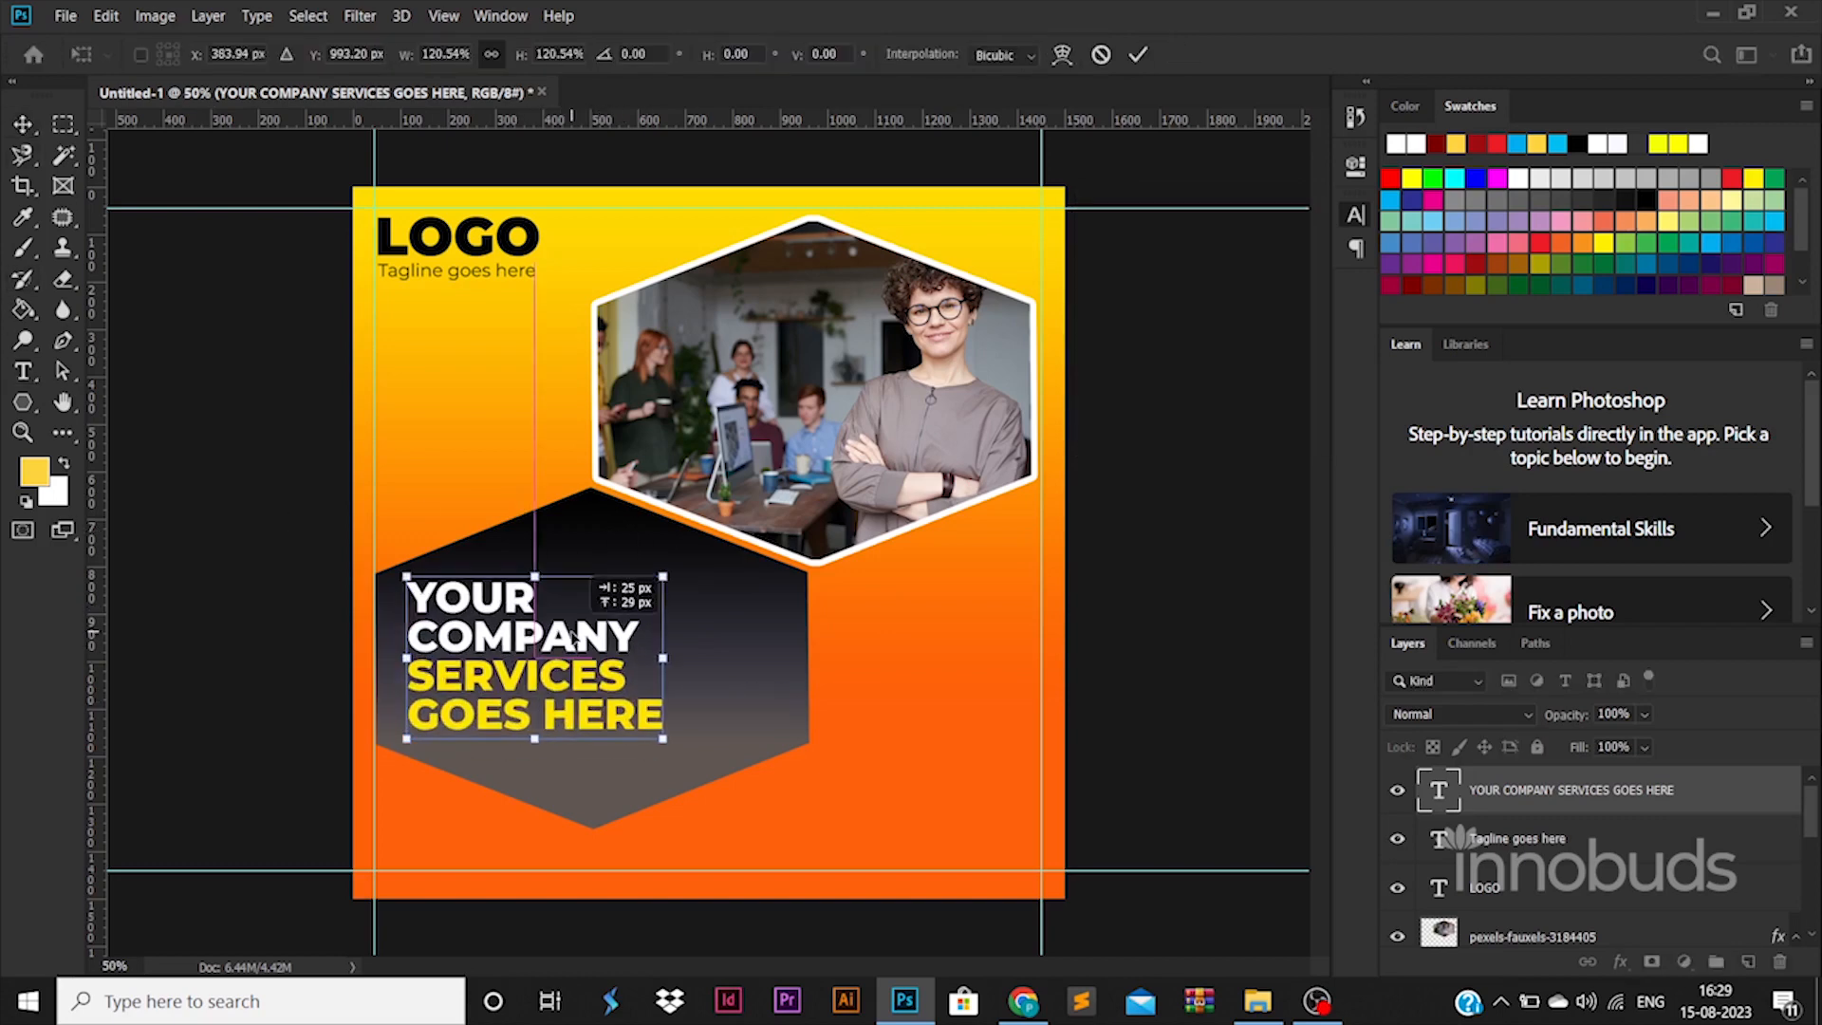
key("Escape")
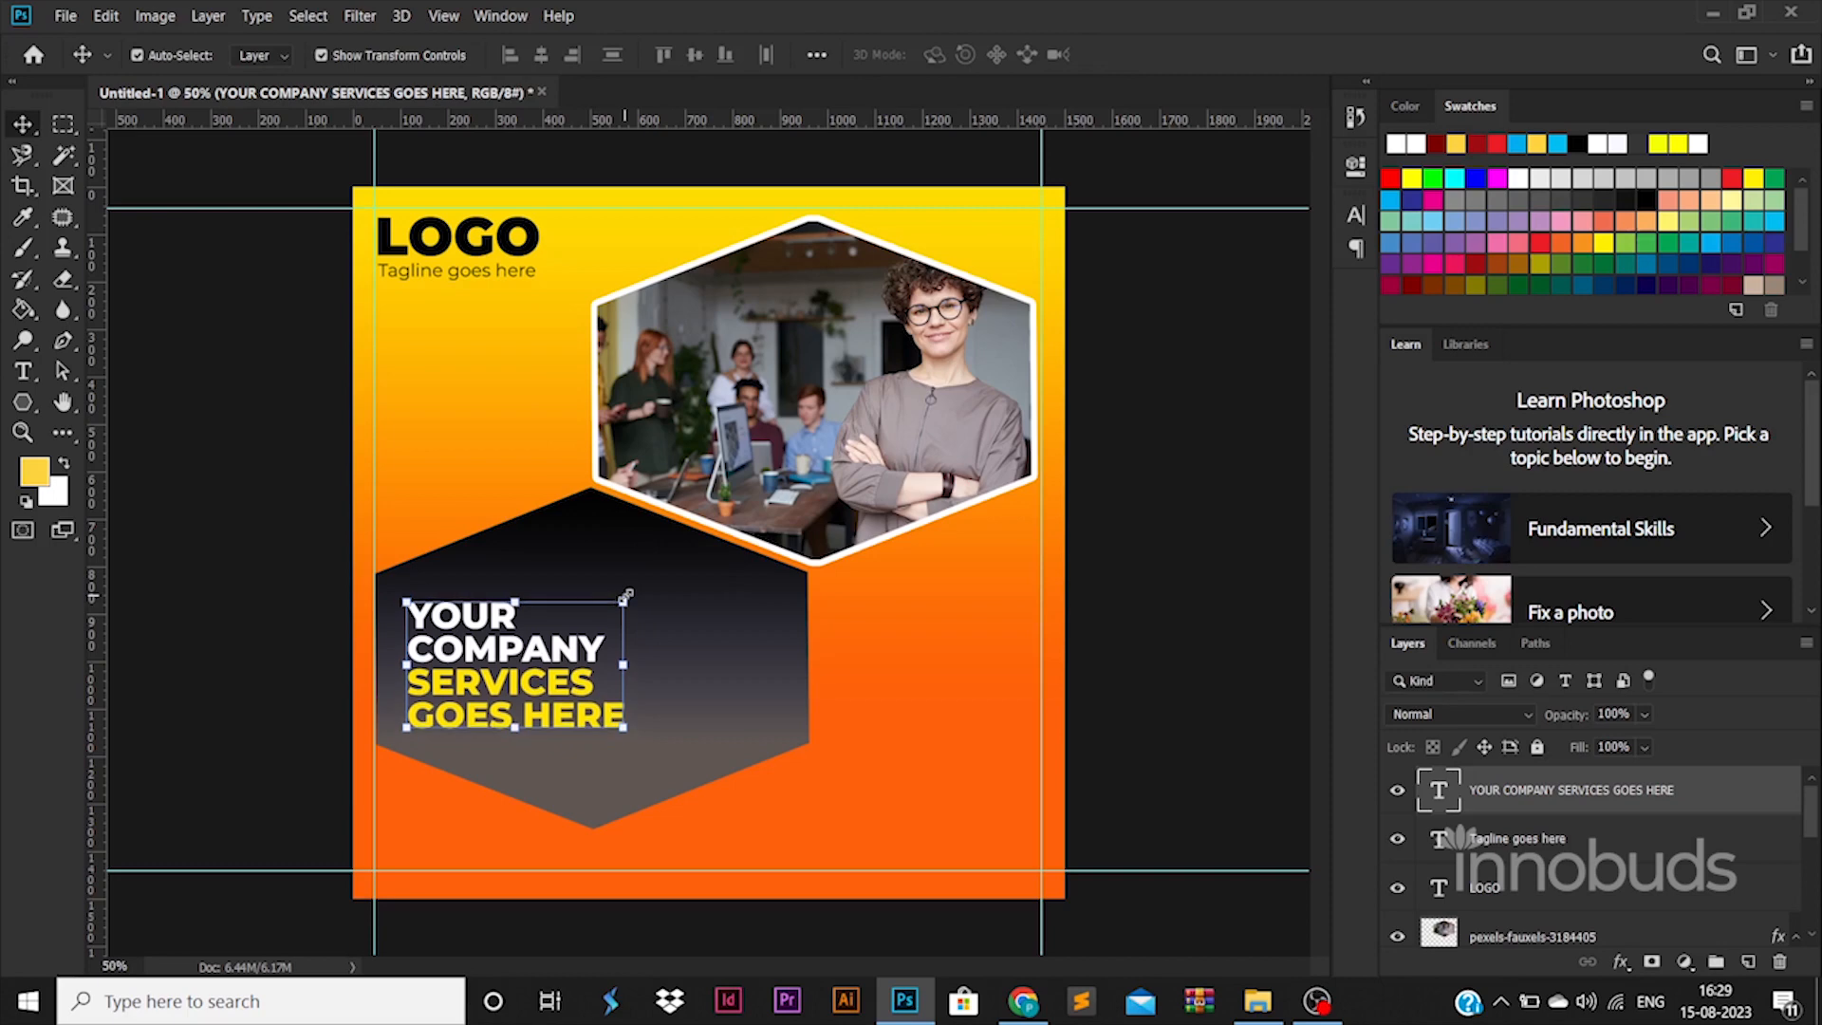
key("Up")
key("Up")
key("Up")
key("Up")
key("Up")
key("Up")
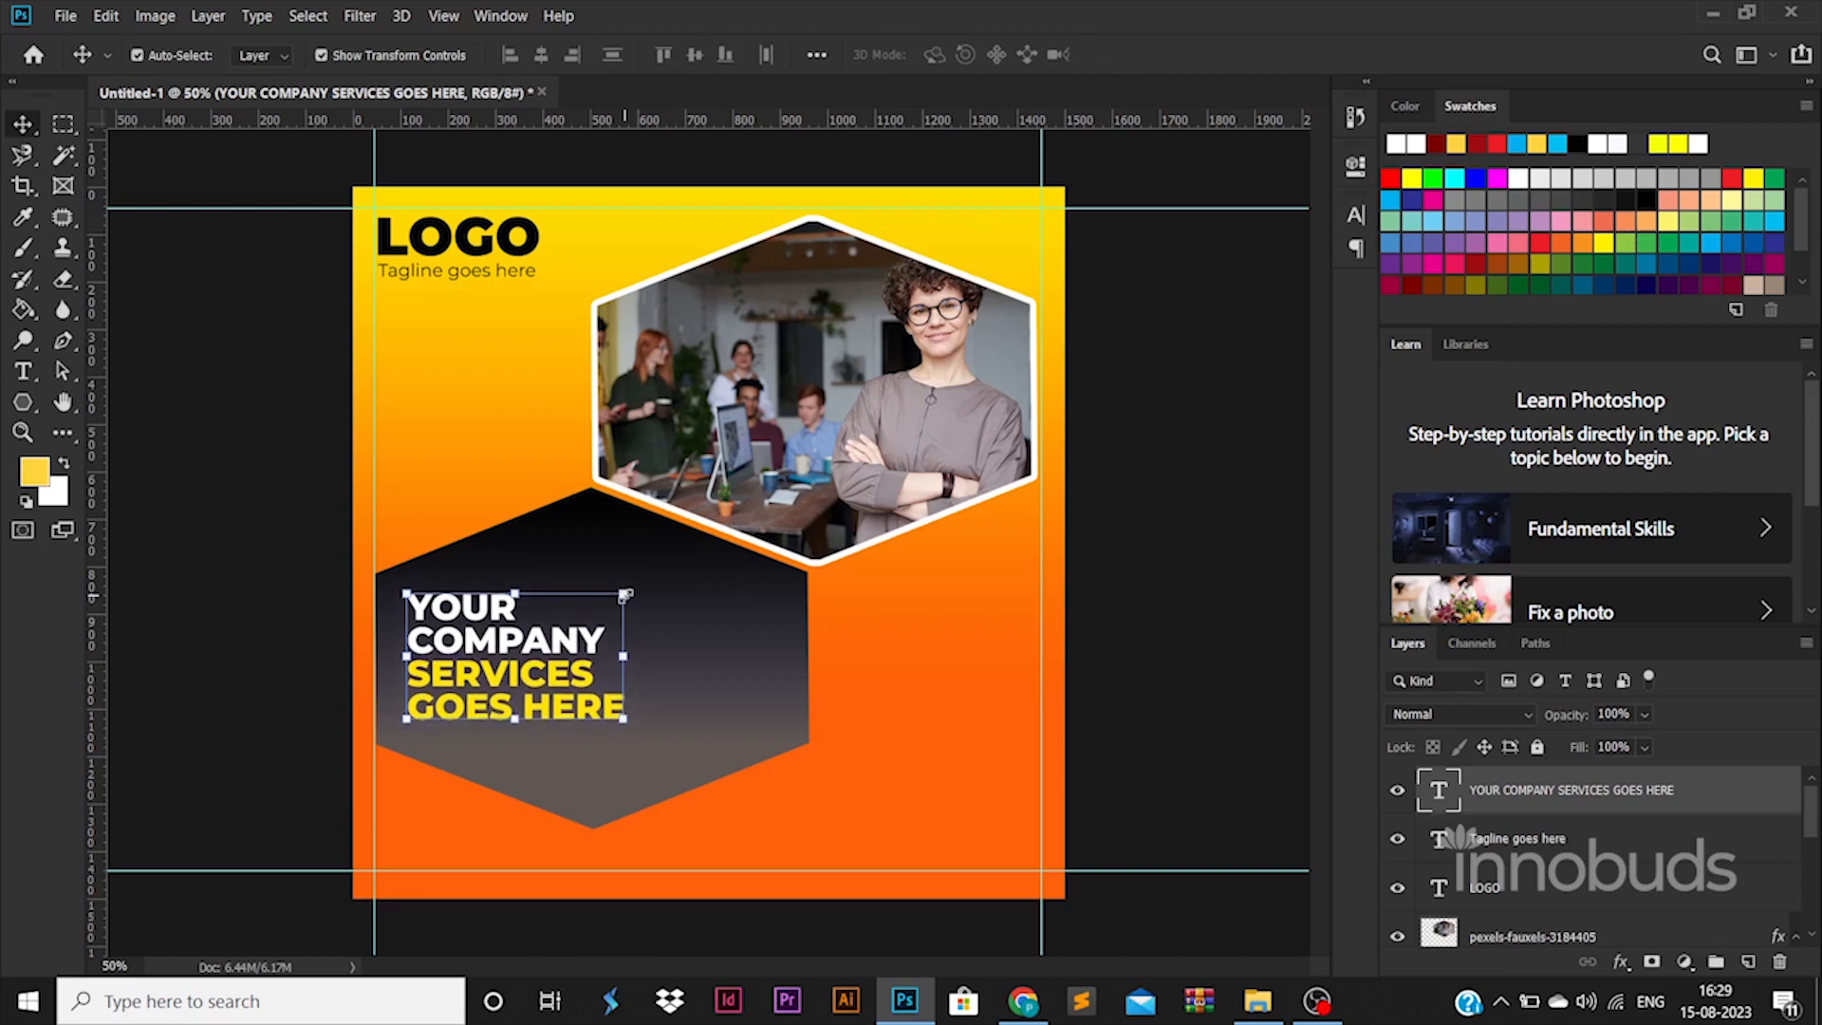
Draw a thin yellow rounded rectangle about 677 x 13 px across the GOES HERE line.
right_click(29, 409)
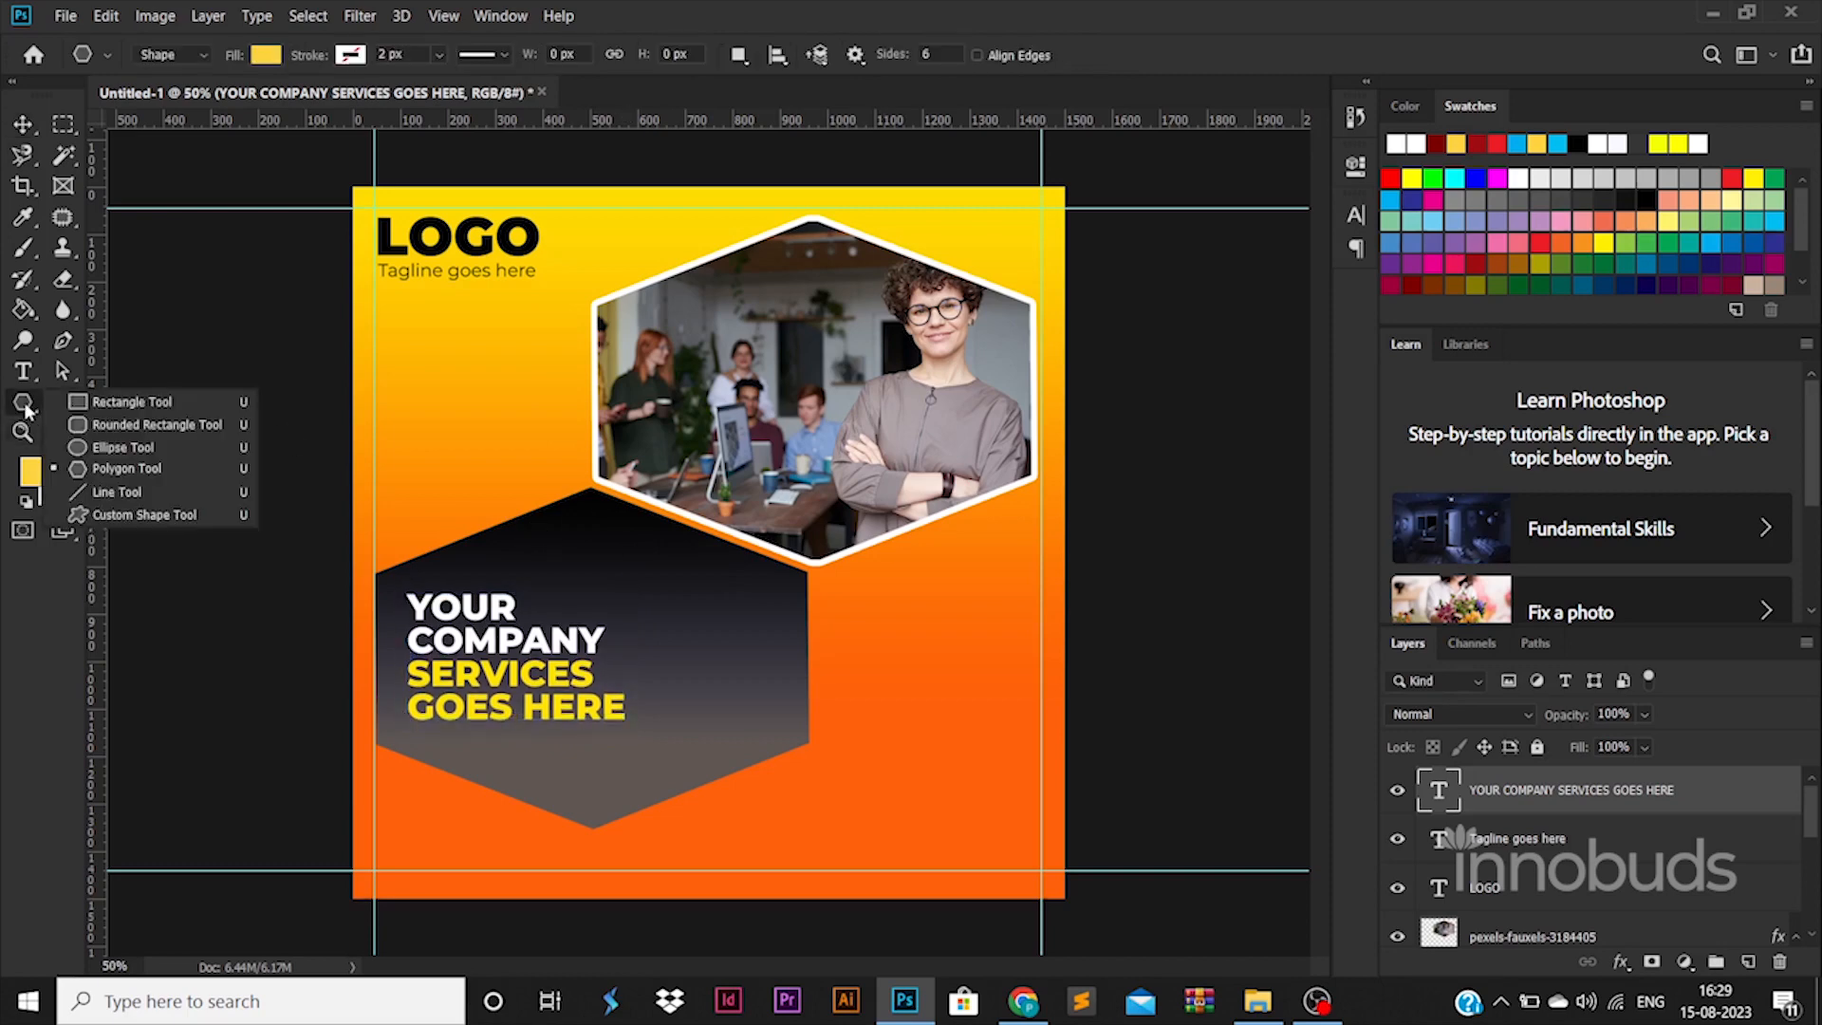
left_click(104, 426)
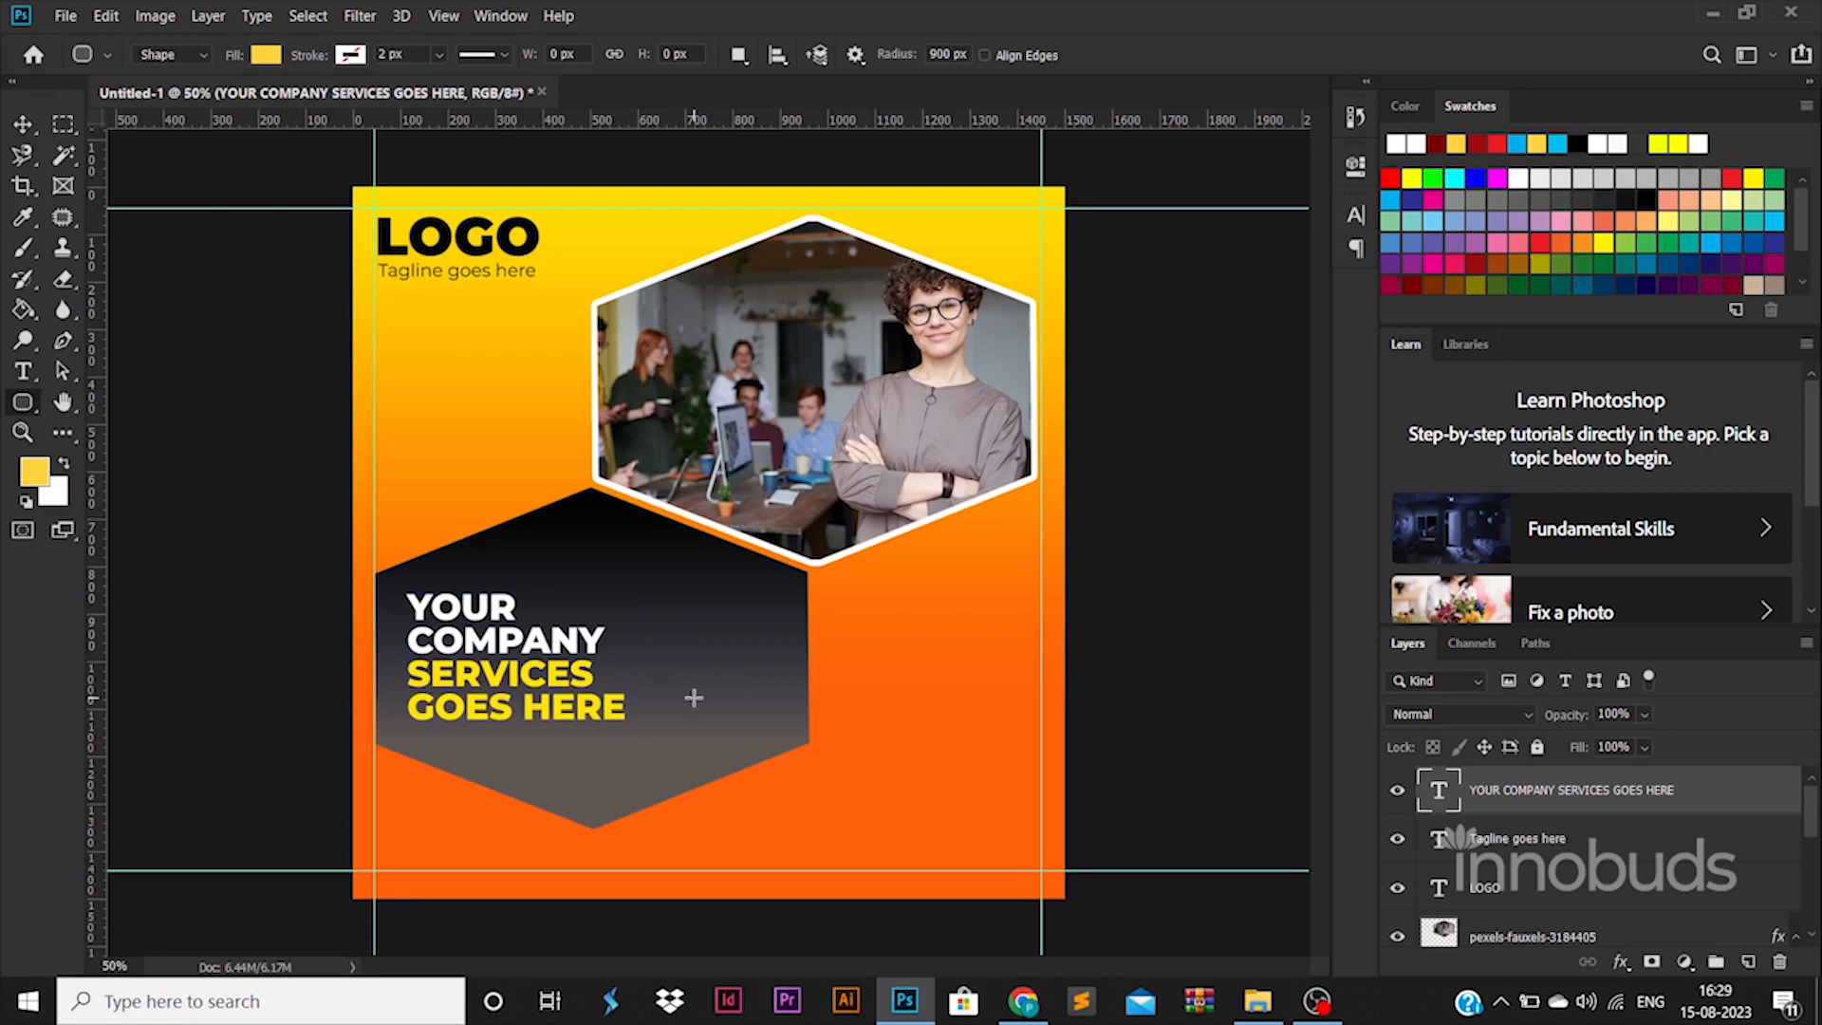
left_click_drag(530, 702, 826, 696)
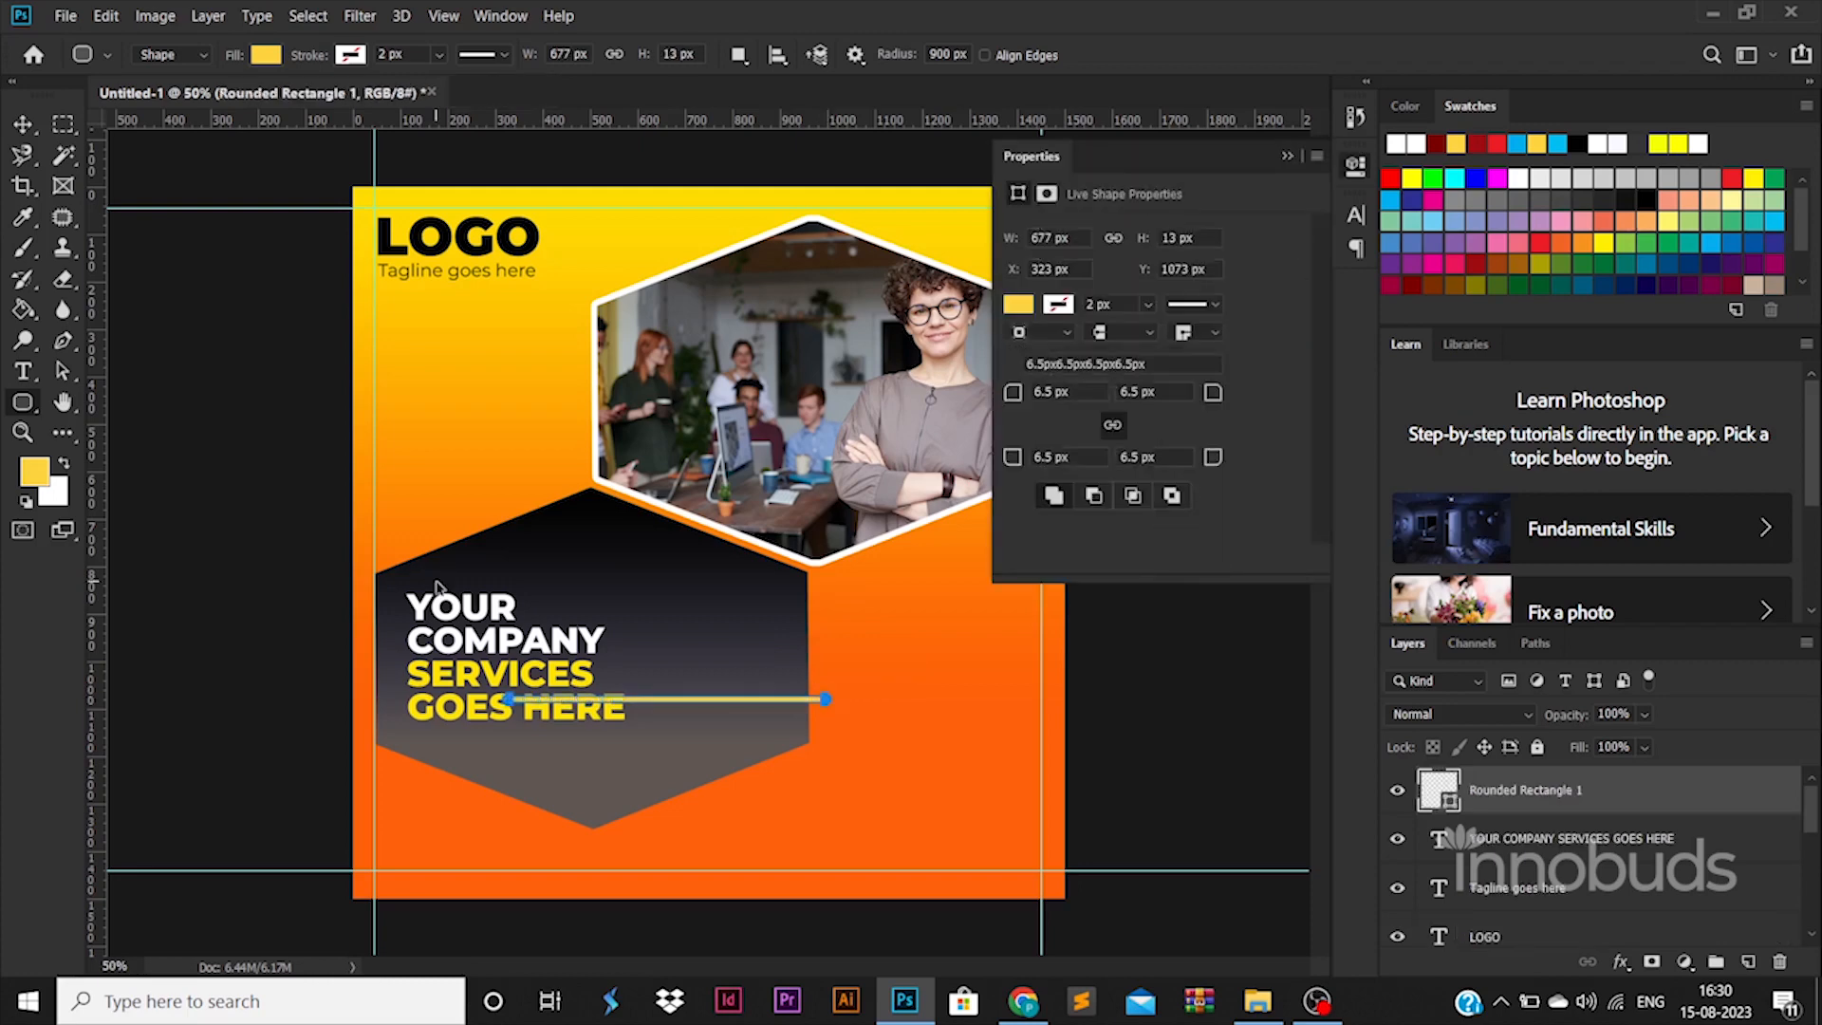
Rotate the thin yellow bar about 39.4° and place it diagonally across the dark hexagon's lower-right edge.
key("ctrl+t")
left_click_drag(835, 704, 866, 862)
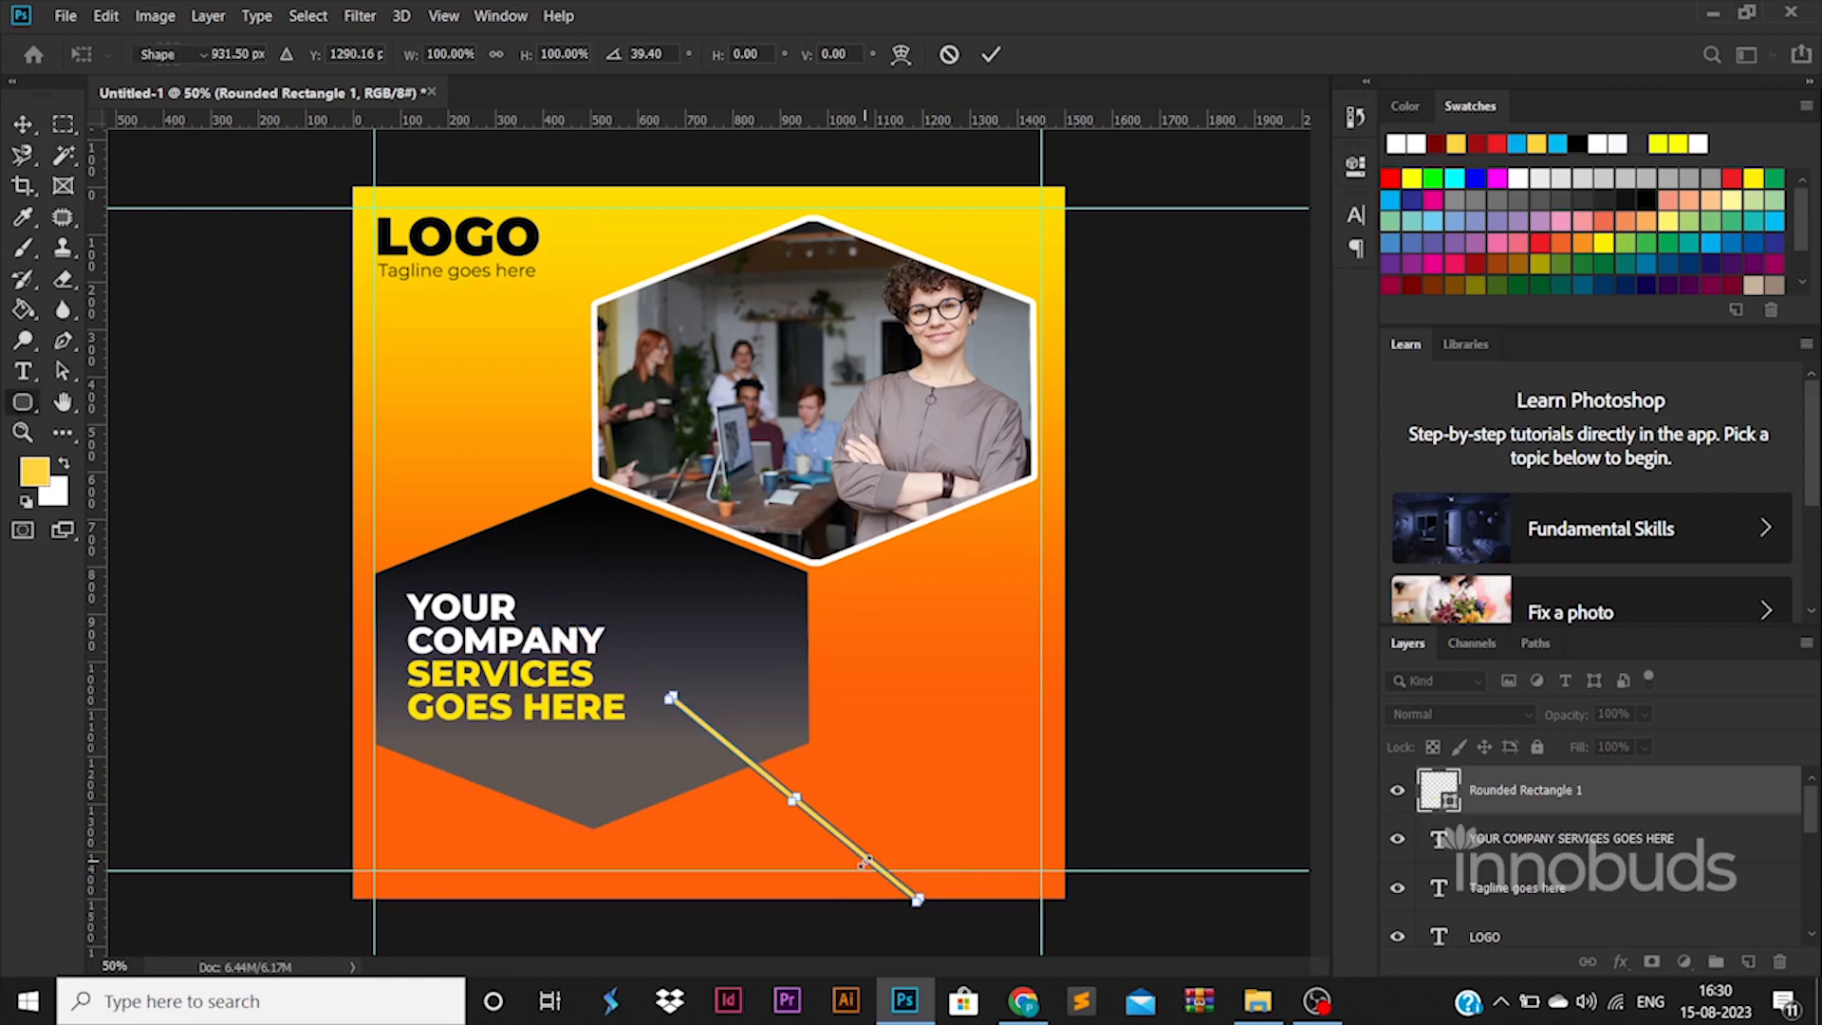
key("Return")
key("Return")
key("v")
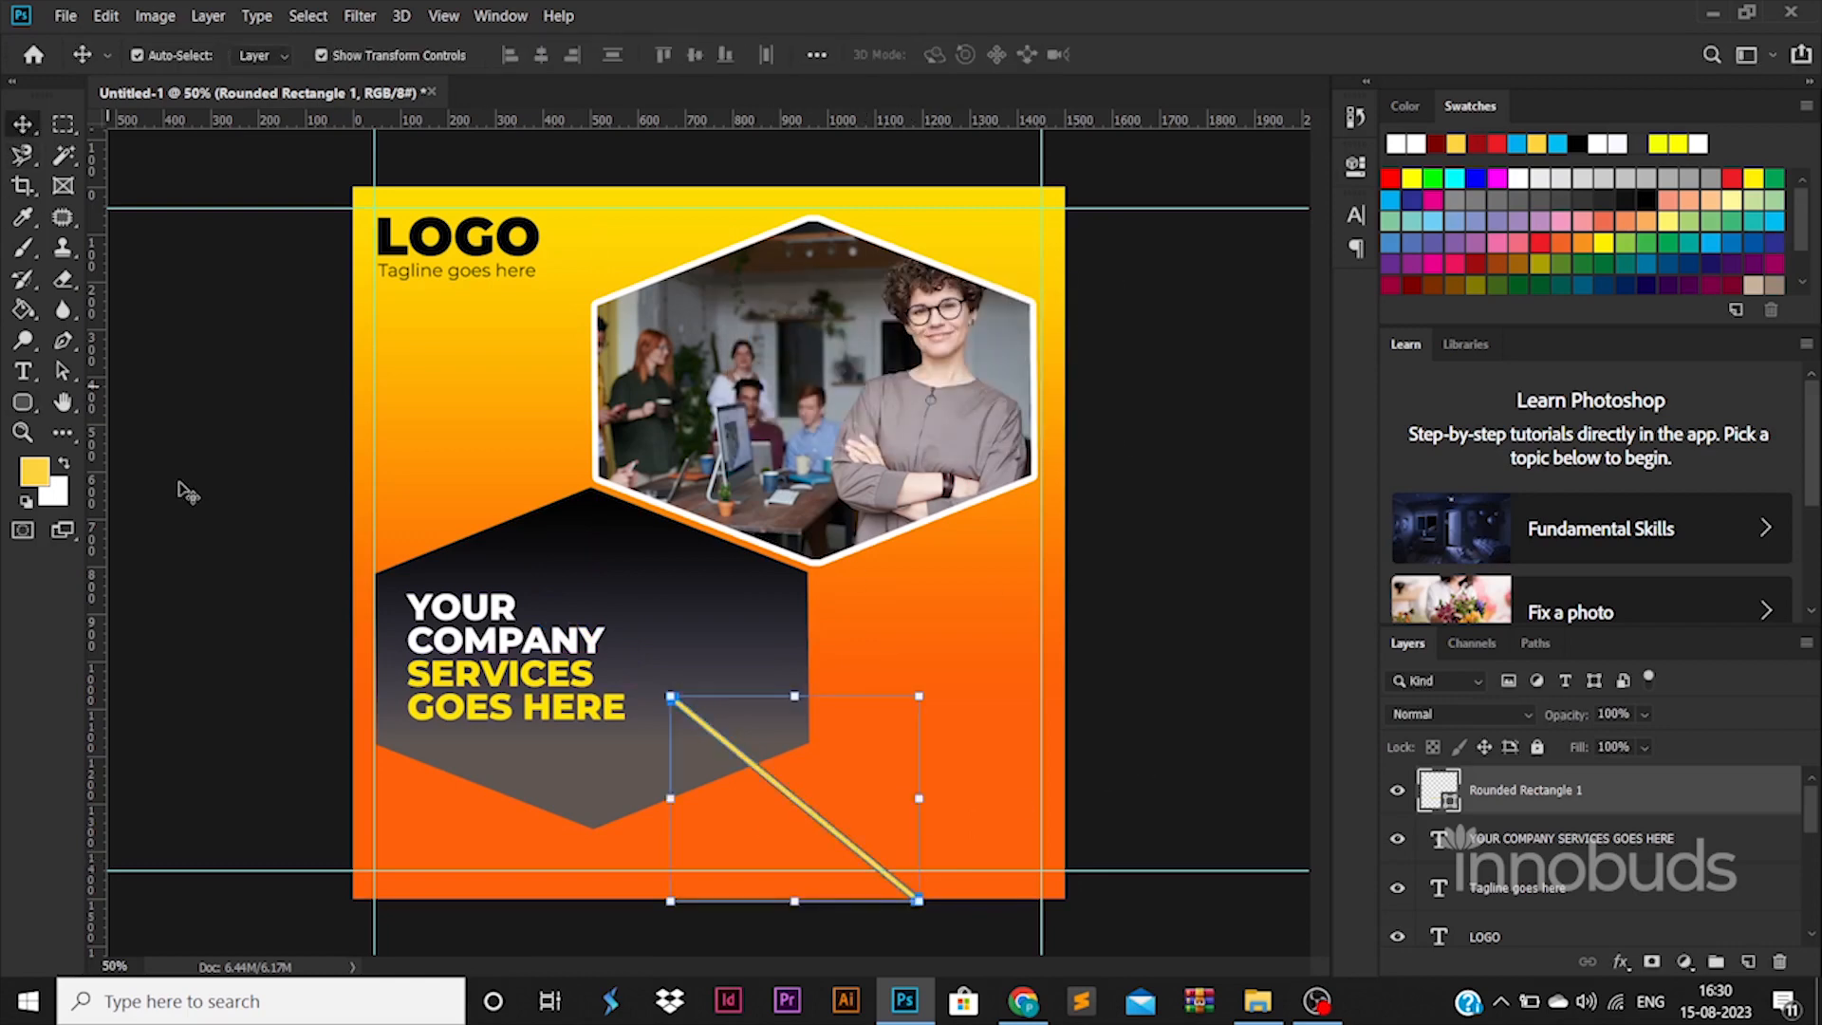
left_click(187, 492)
Duplicate the diagonal bar into four parallel, slightly staggered stripes over the dark hexagon's lower-right edge.
left_click_drag(754, 775, 769, 818)
left_click(845, 834)
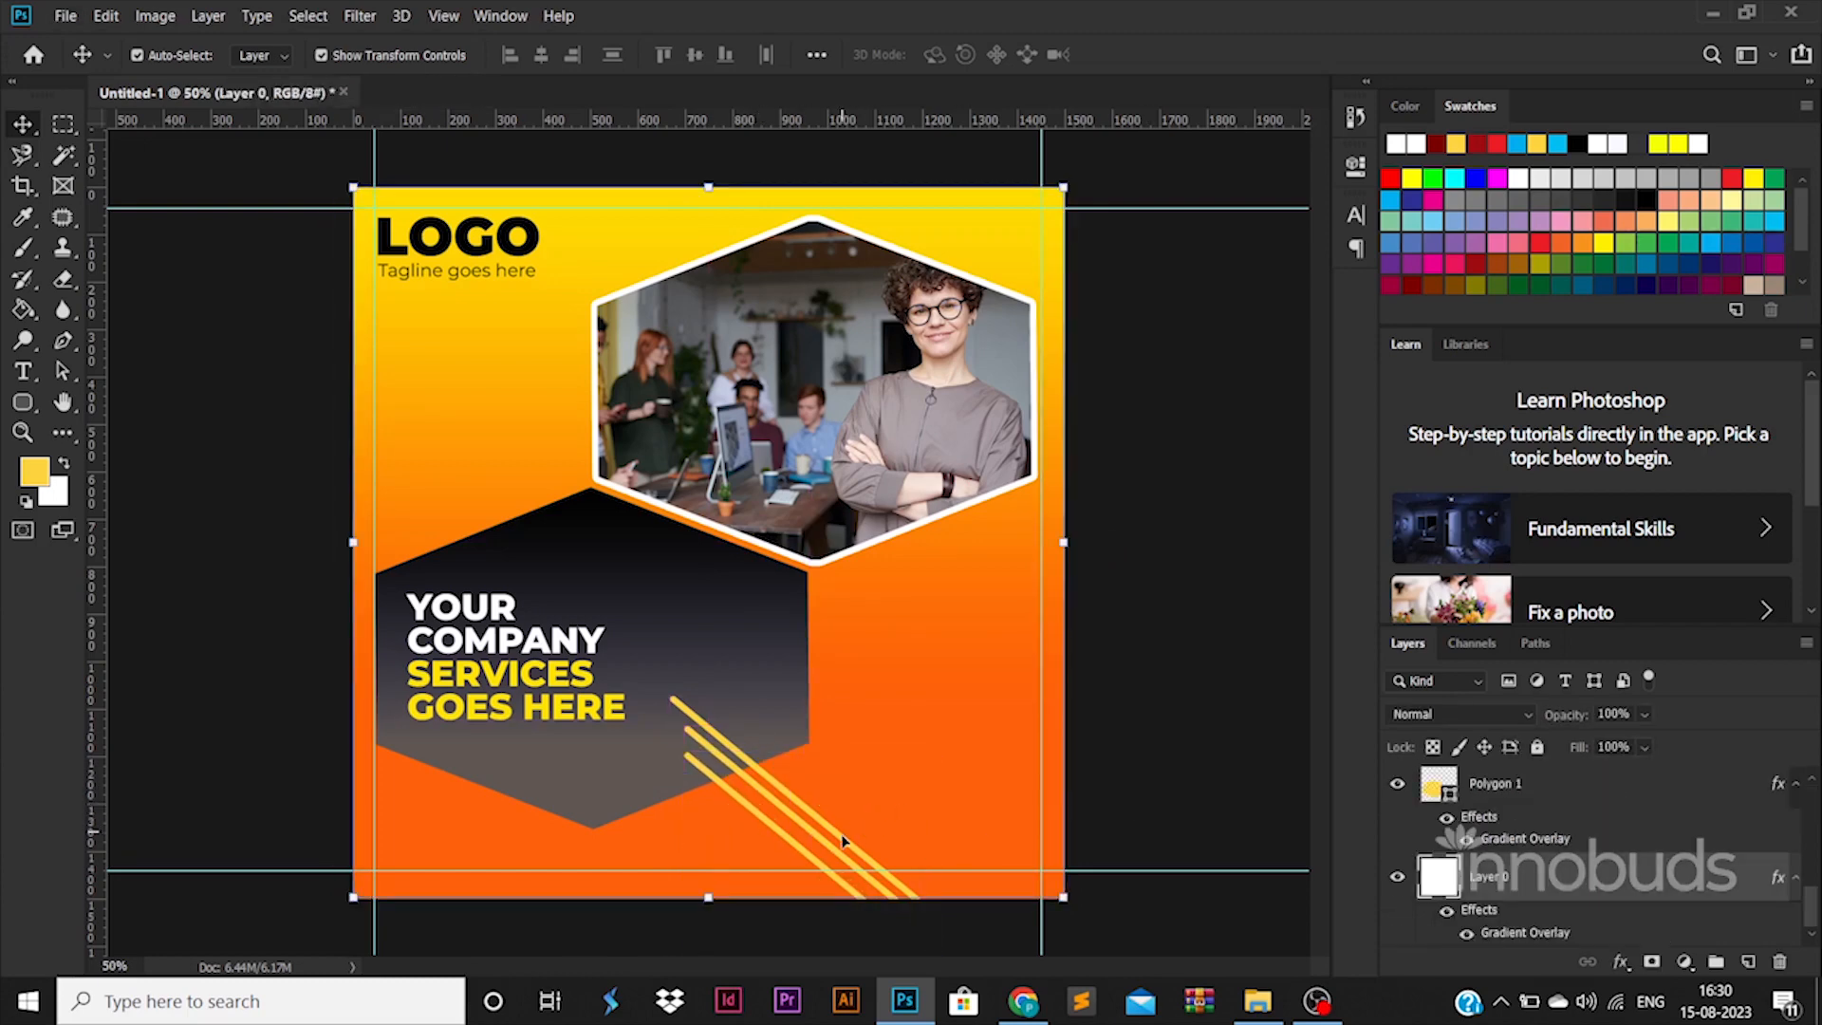
left_click(810, 842)
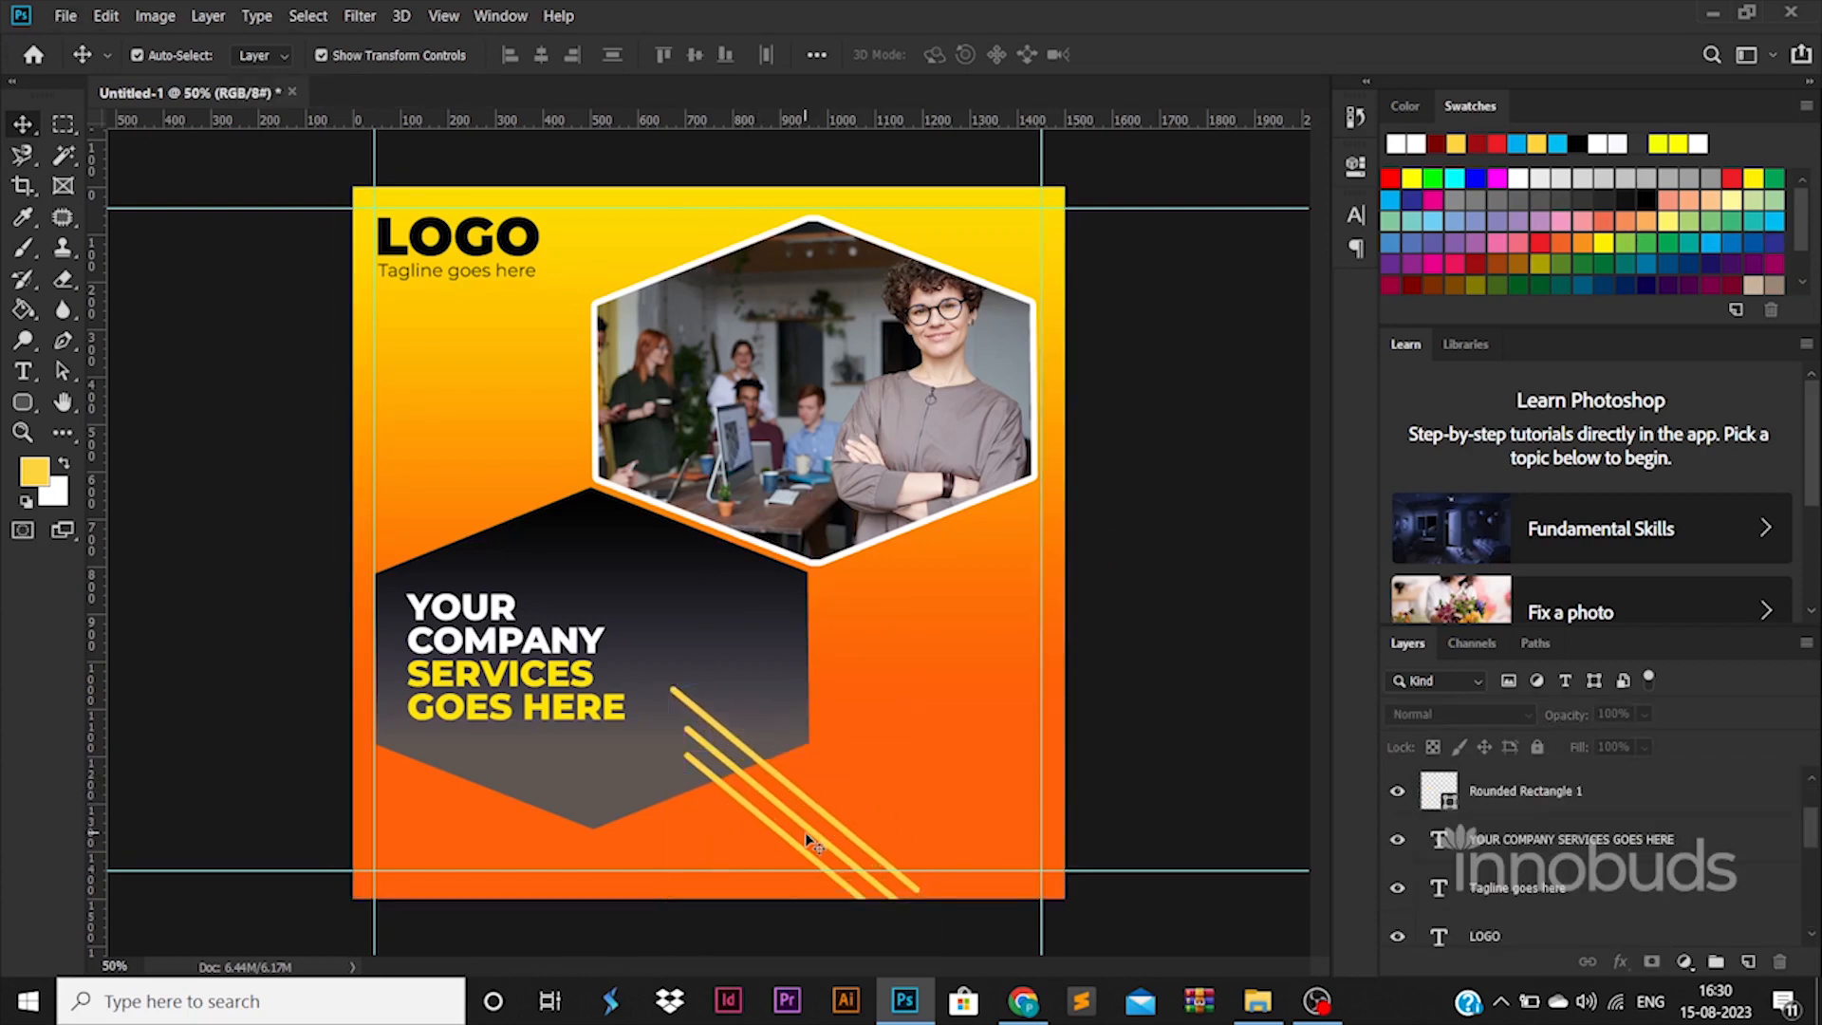
left_click_drag(822, 813, 889, 805)
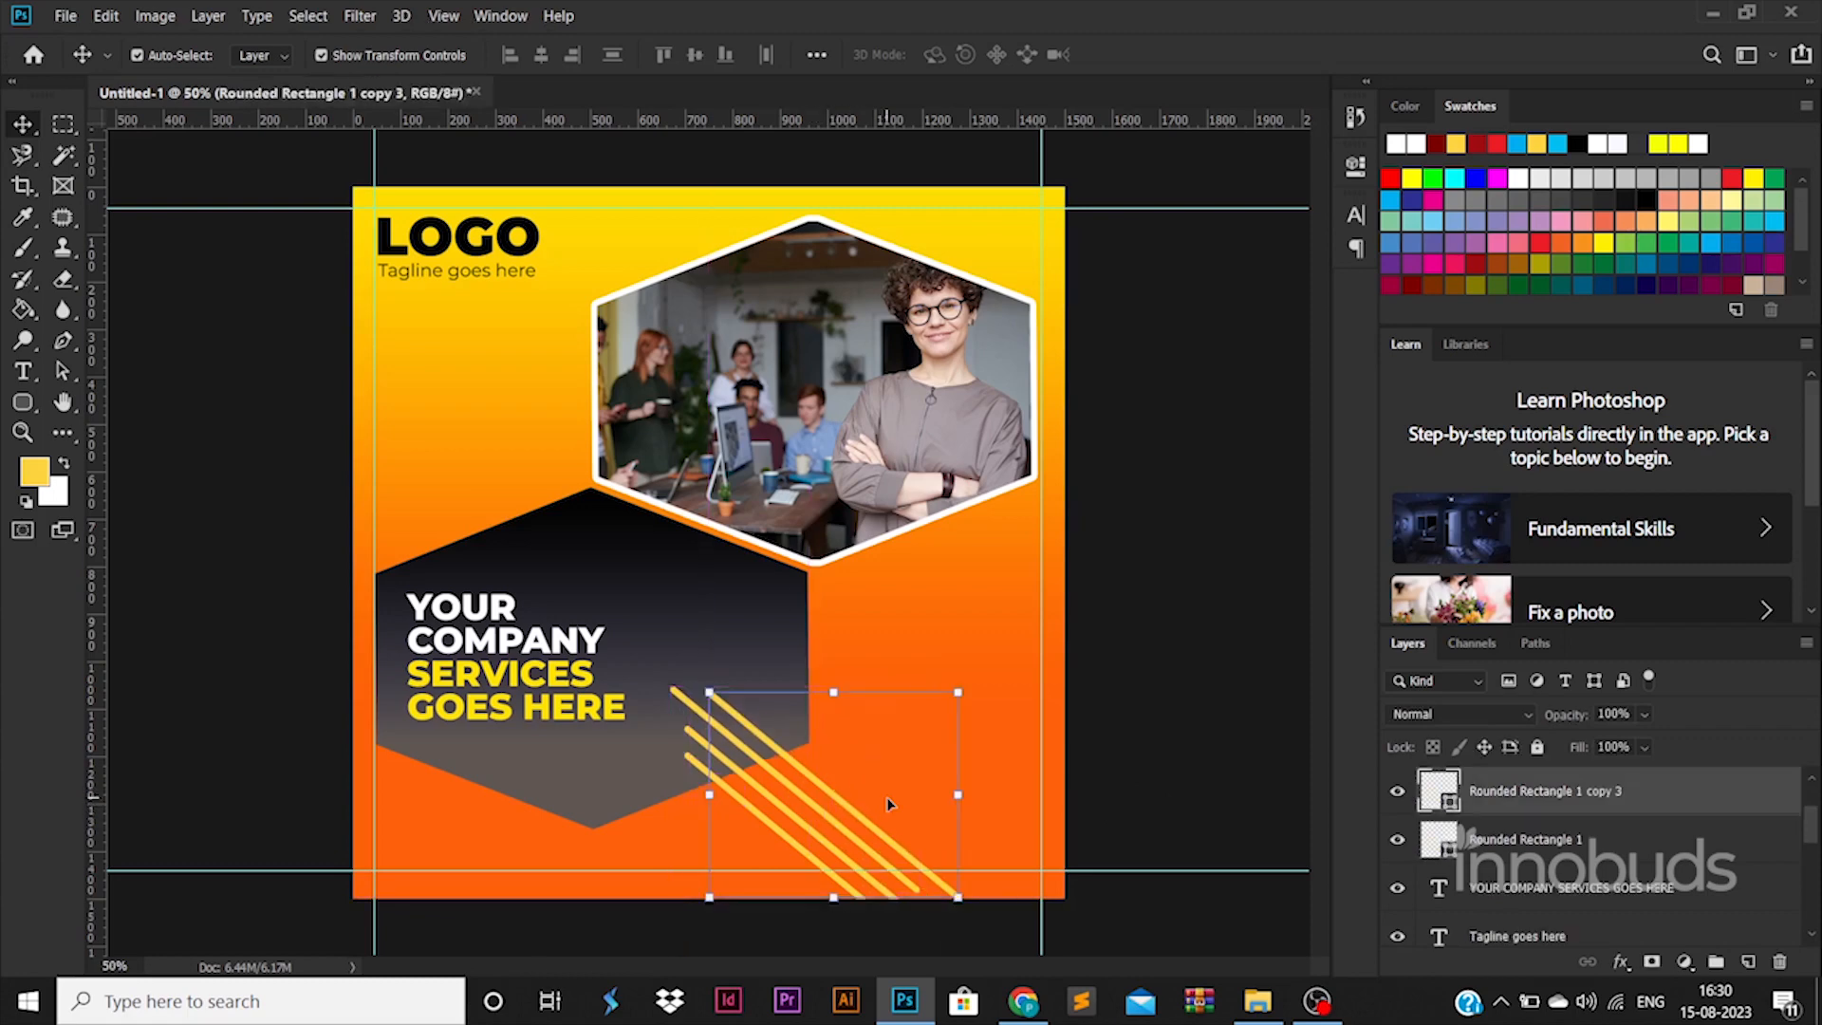
Merge the four yellow stripe layers into a single shape.
left_click(1524, 857)
scroll(1524, 858, "up", 2)
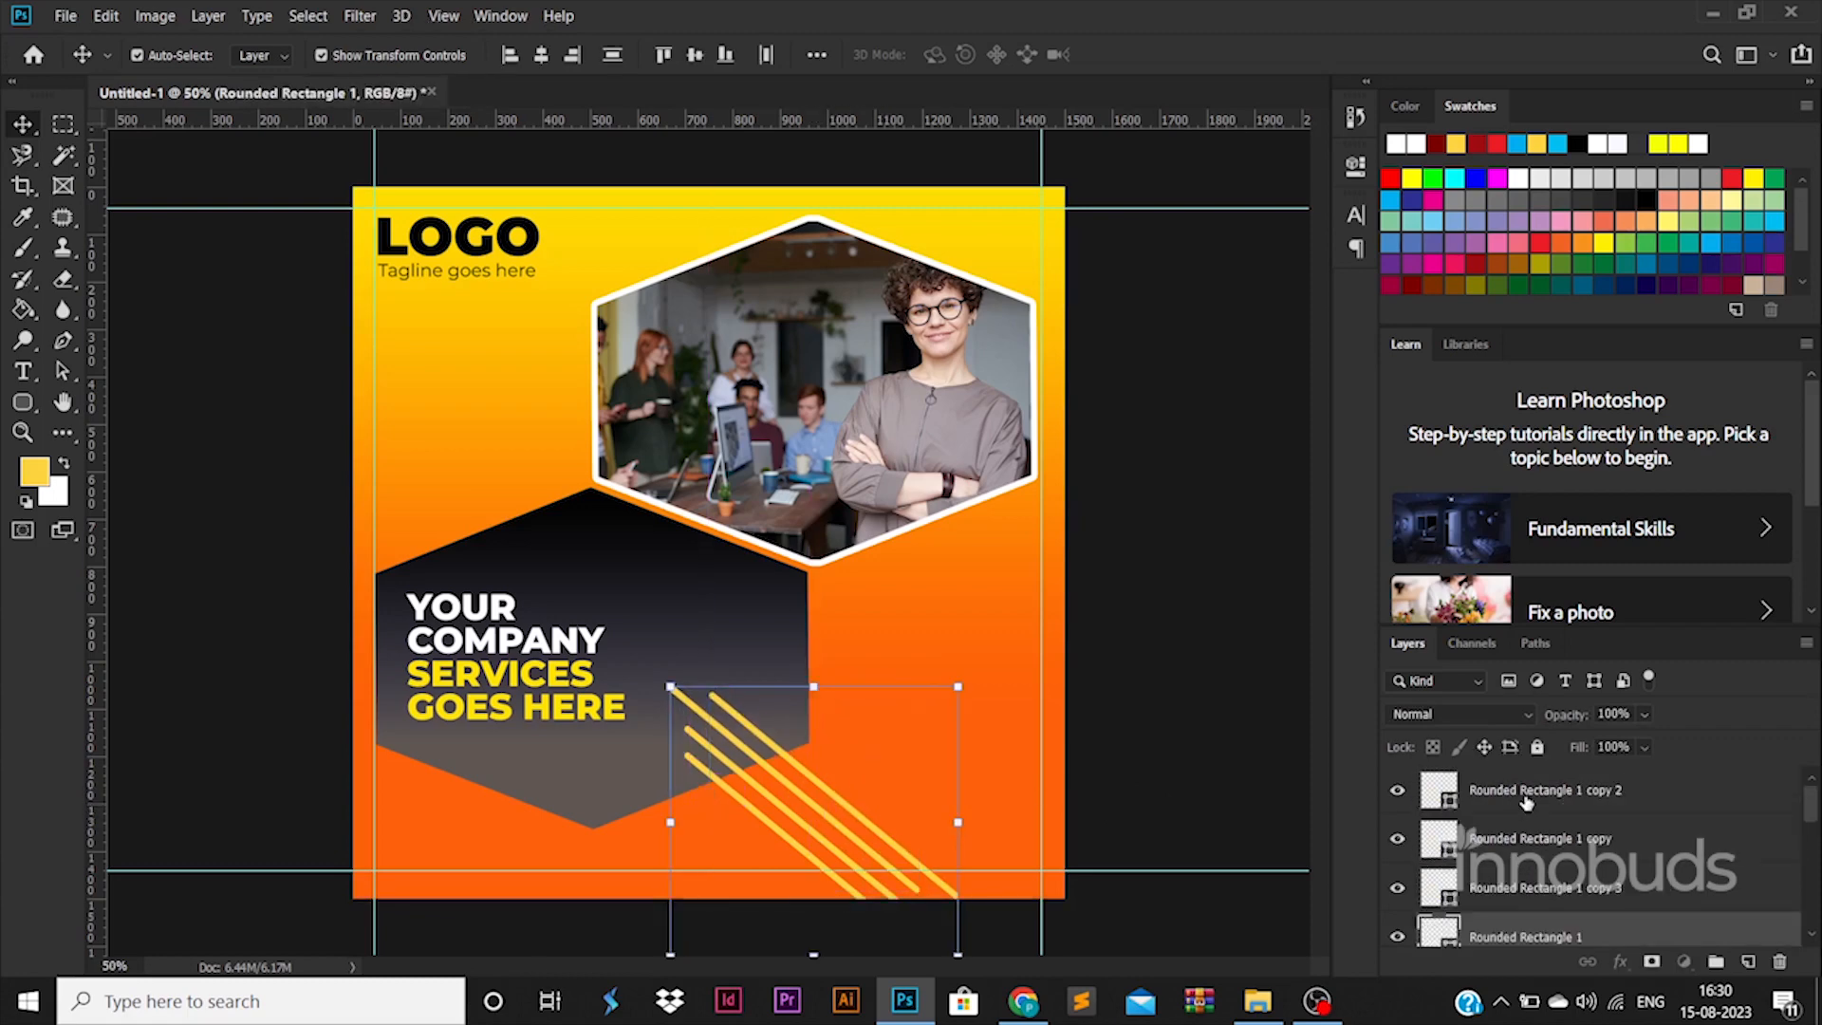
left_click(1525, 799, "shift")
right_click(1525, 799)
left_click(1297, 682)
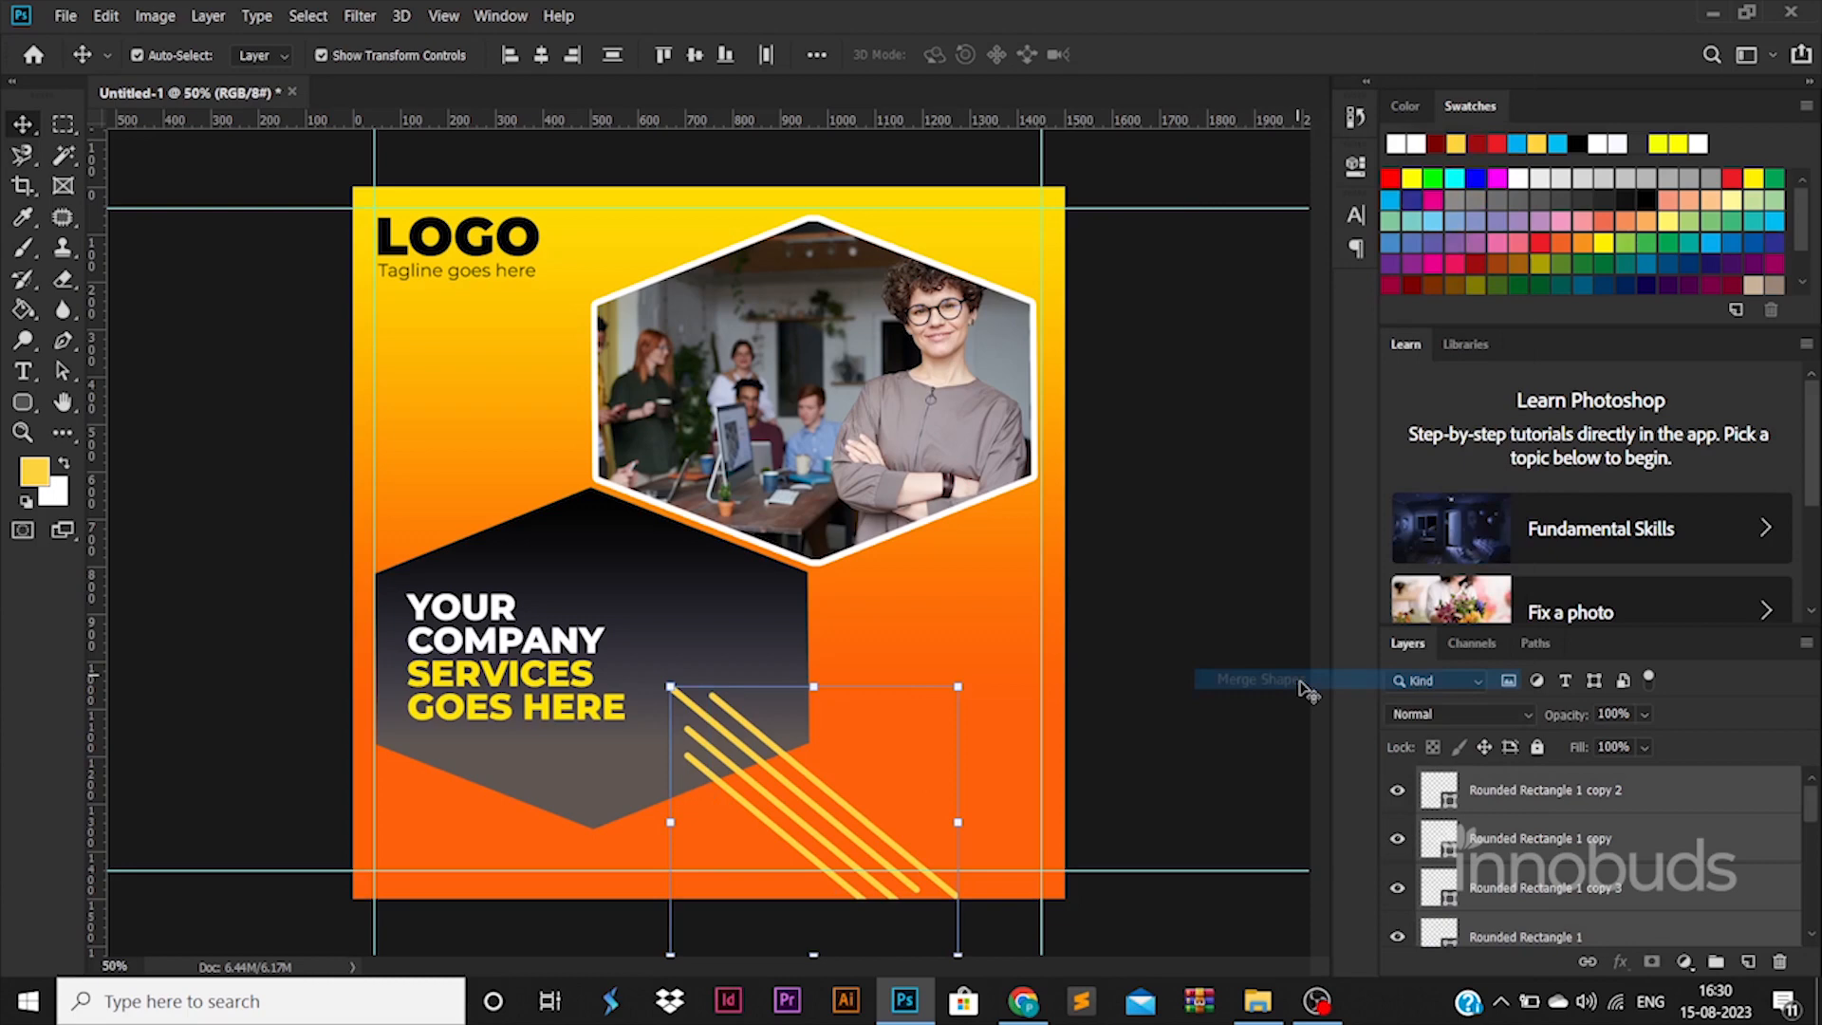
Rasterize the dark hexagon layer, Polygon 1.
right_click(717, 599)
right_click(1626, 892)
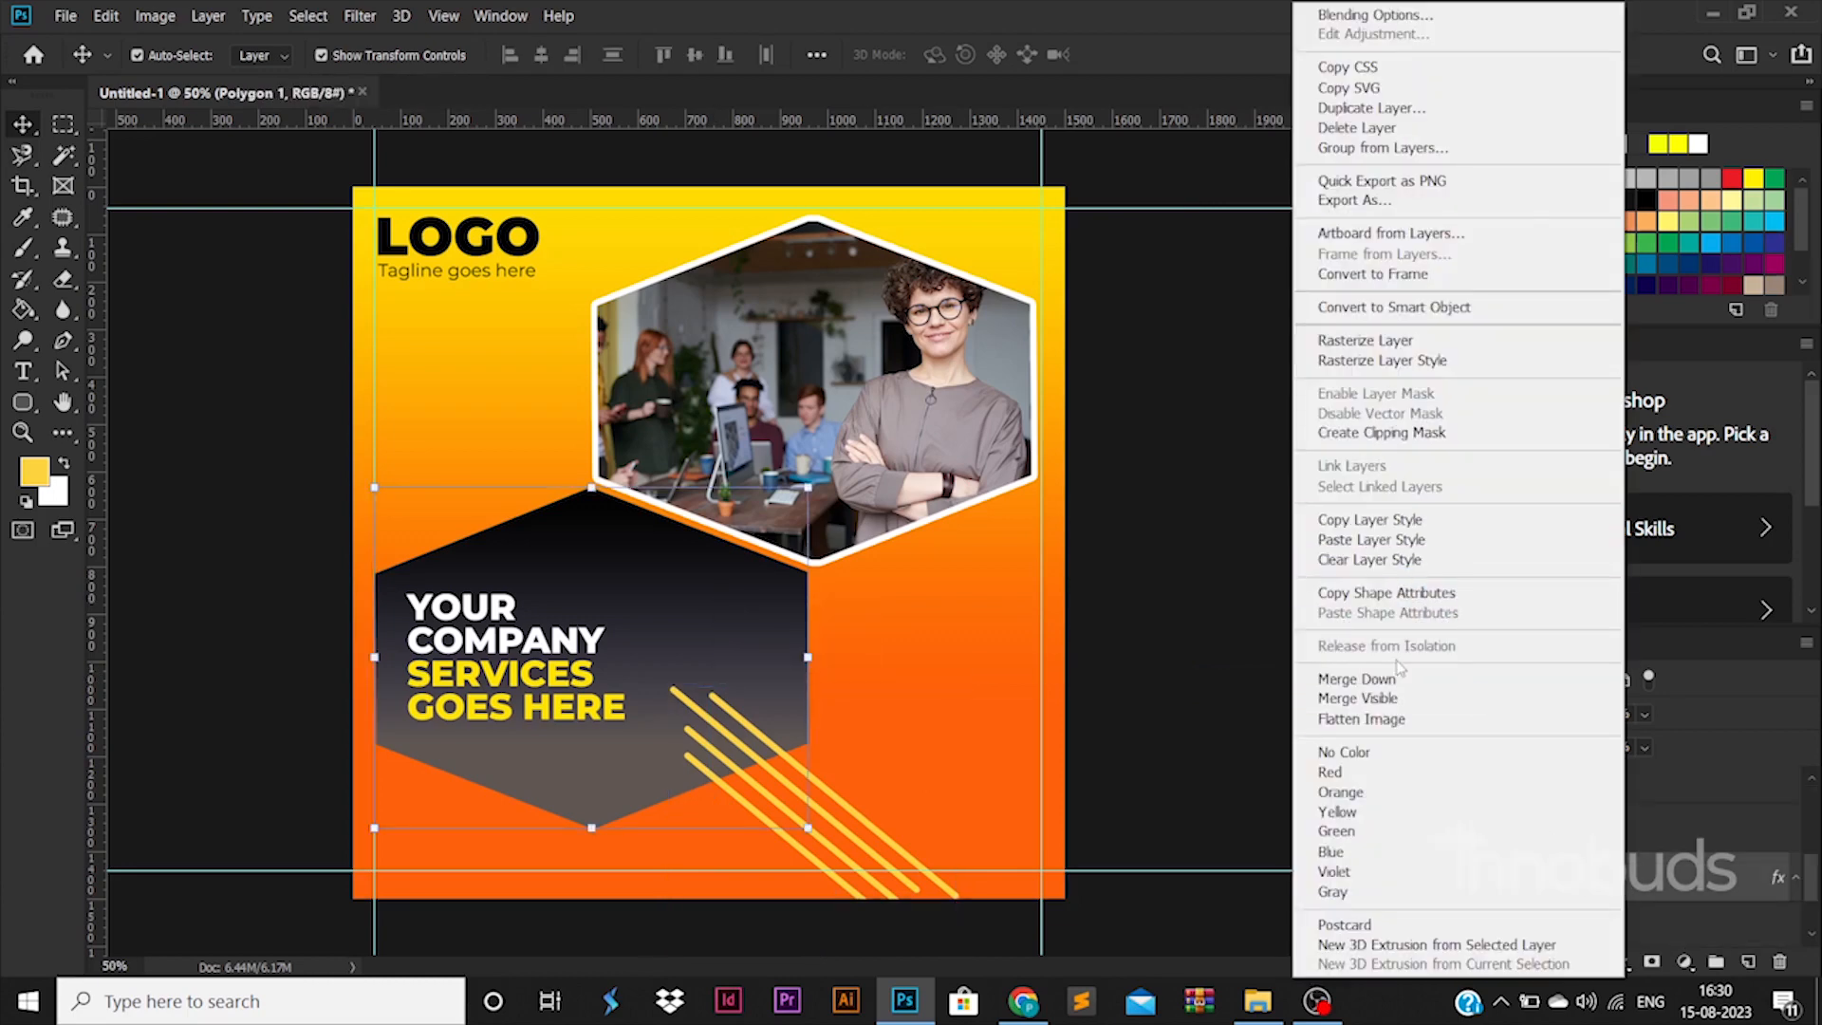
left_click(1376, 340)
Cut the outline of the merged stripes out of the dark hexagon's lower-right edge and clear the selection.
right_click(902, 861)
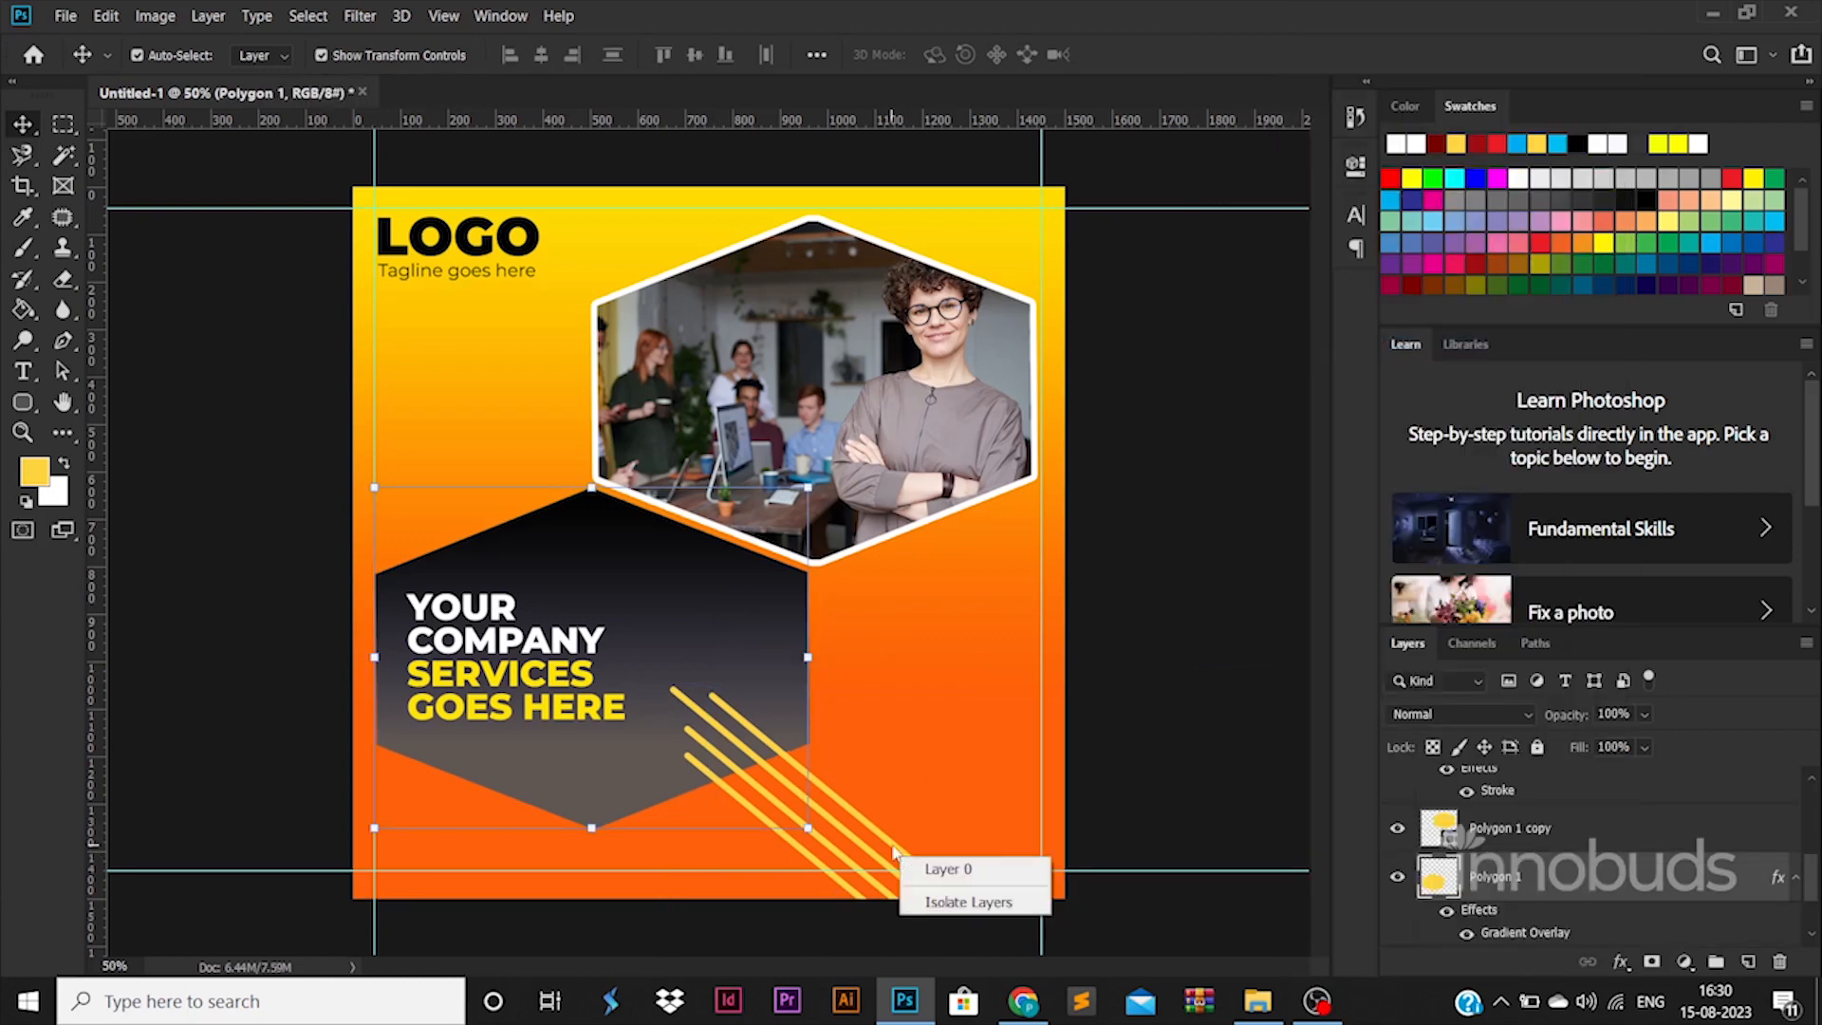
left_click(954, 855)
right_click(724, 579)
left_click(760, 589)
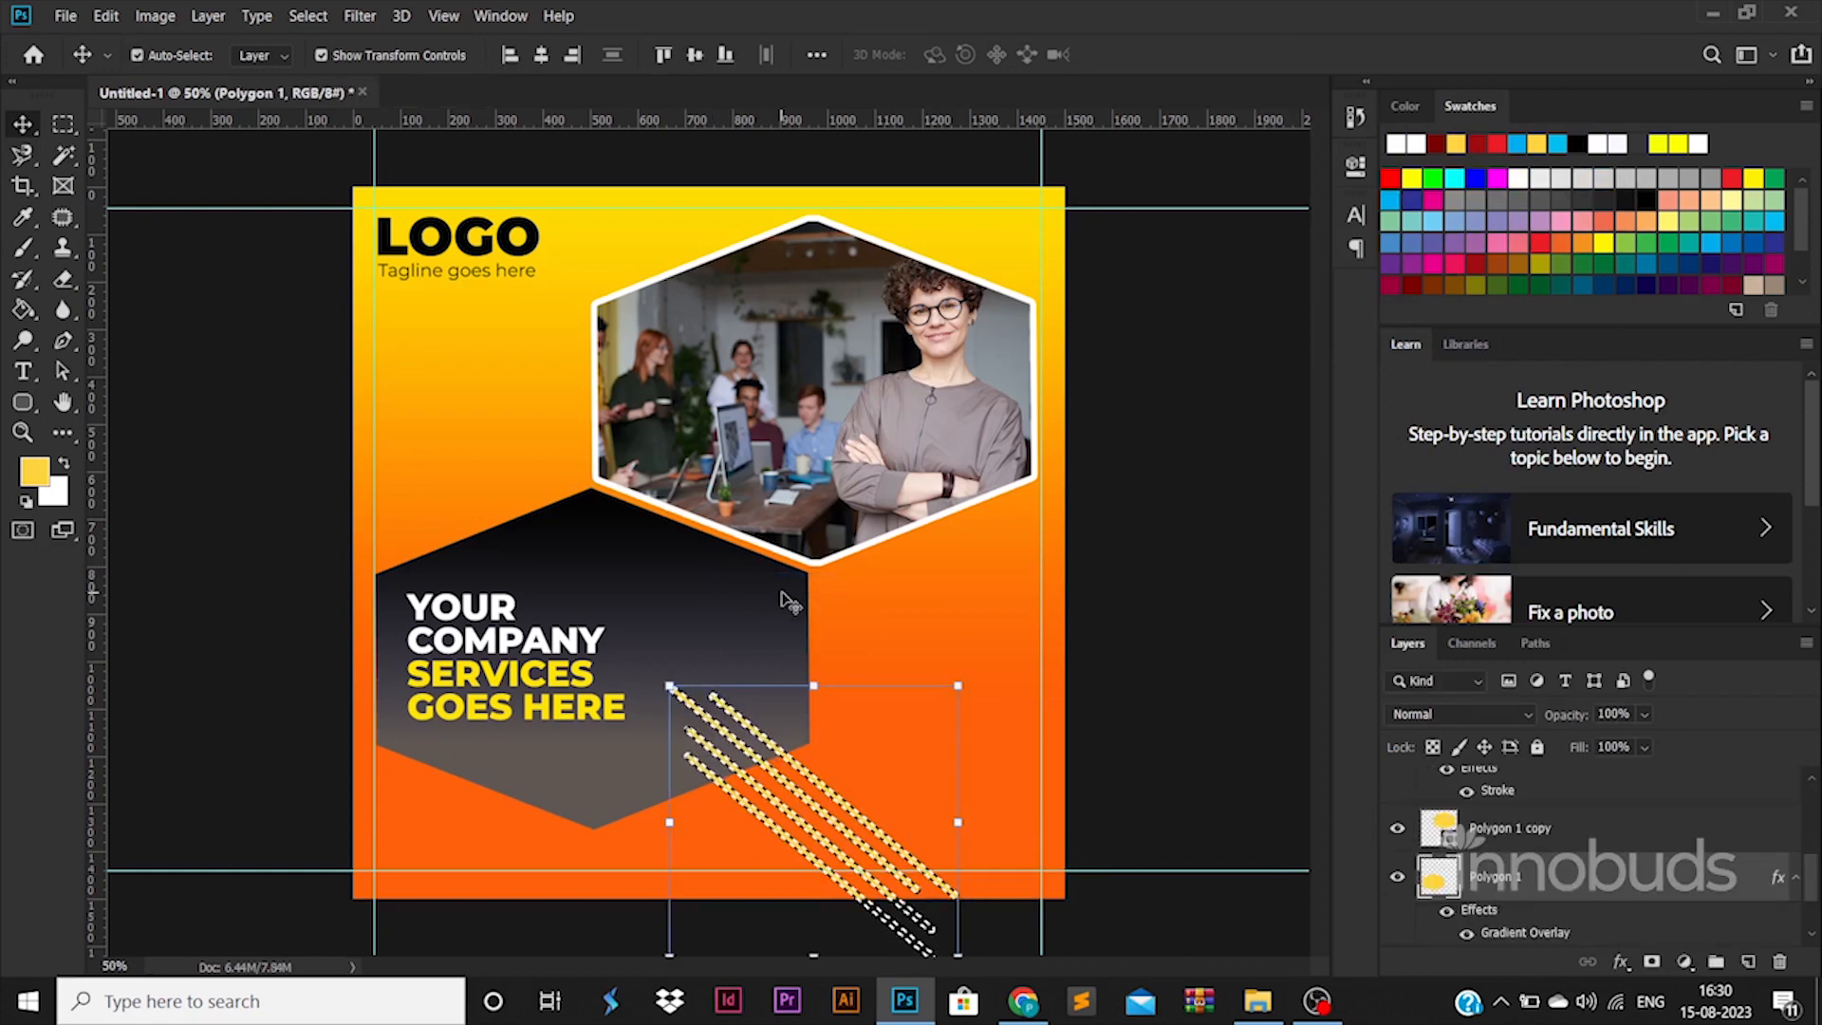
key("ctrl+d")
Try removing the yellow stripes layer lying over the cutouts.
right_click(843, 800)
left_click(882, 810)
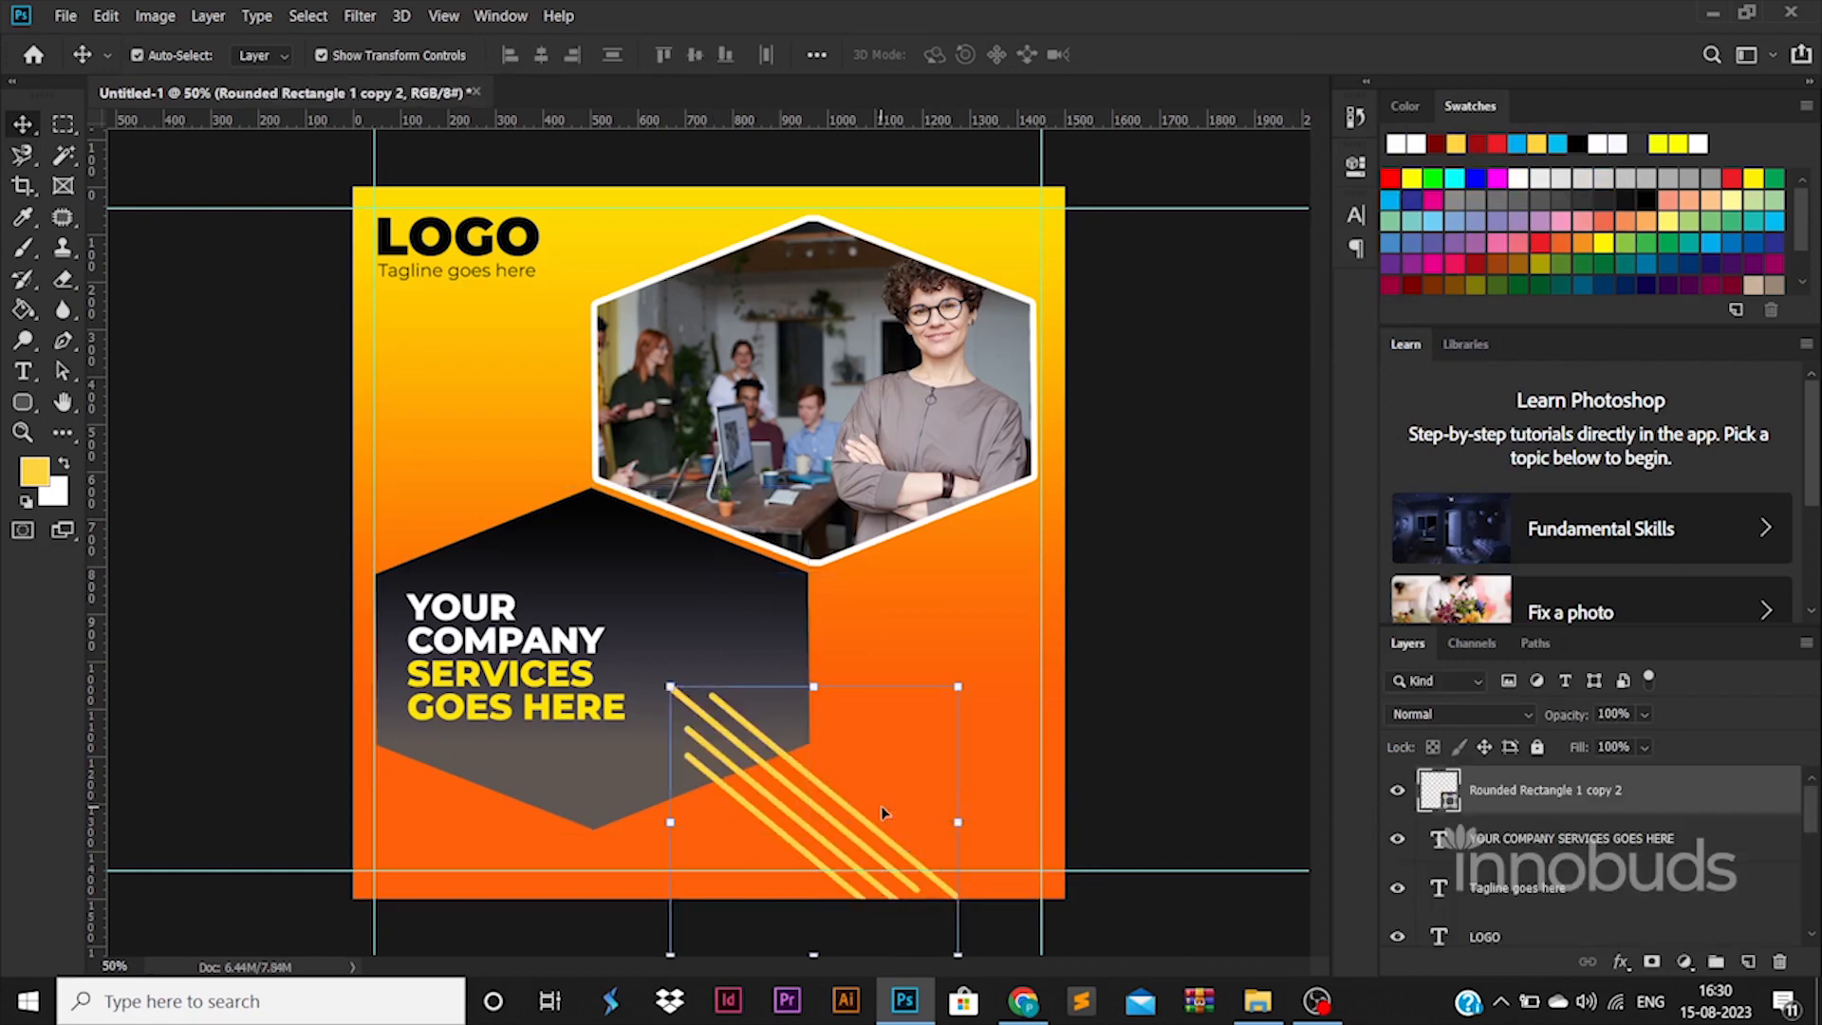
key("Delete")
left_click(1222, 715)
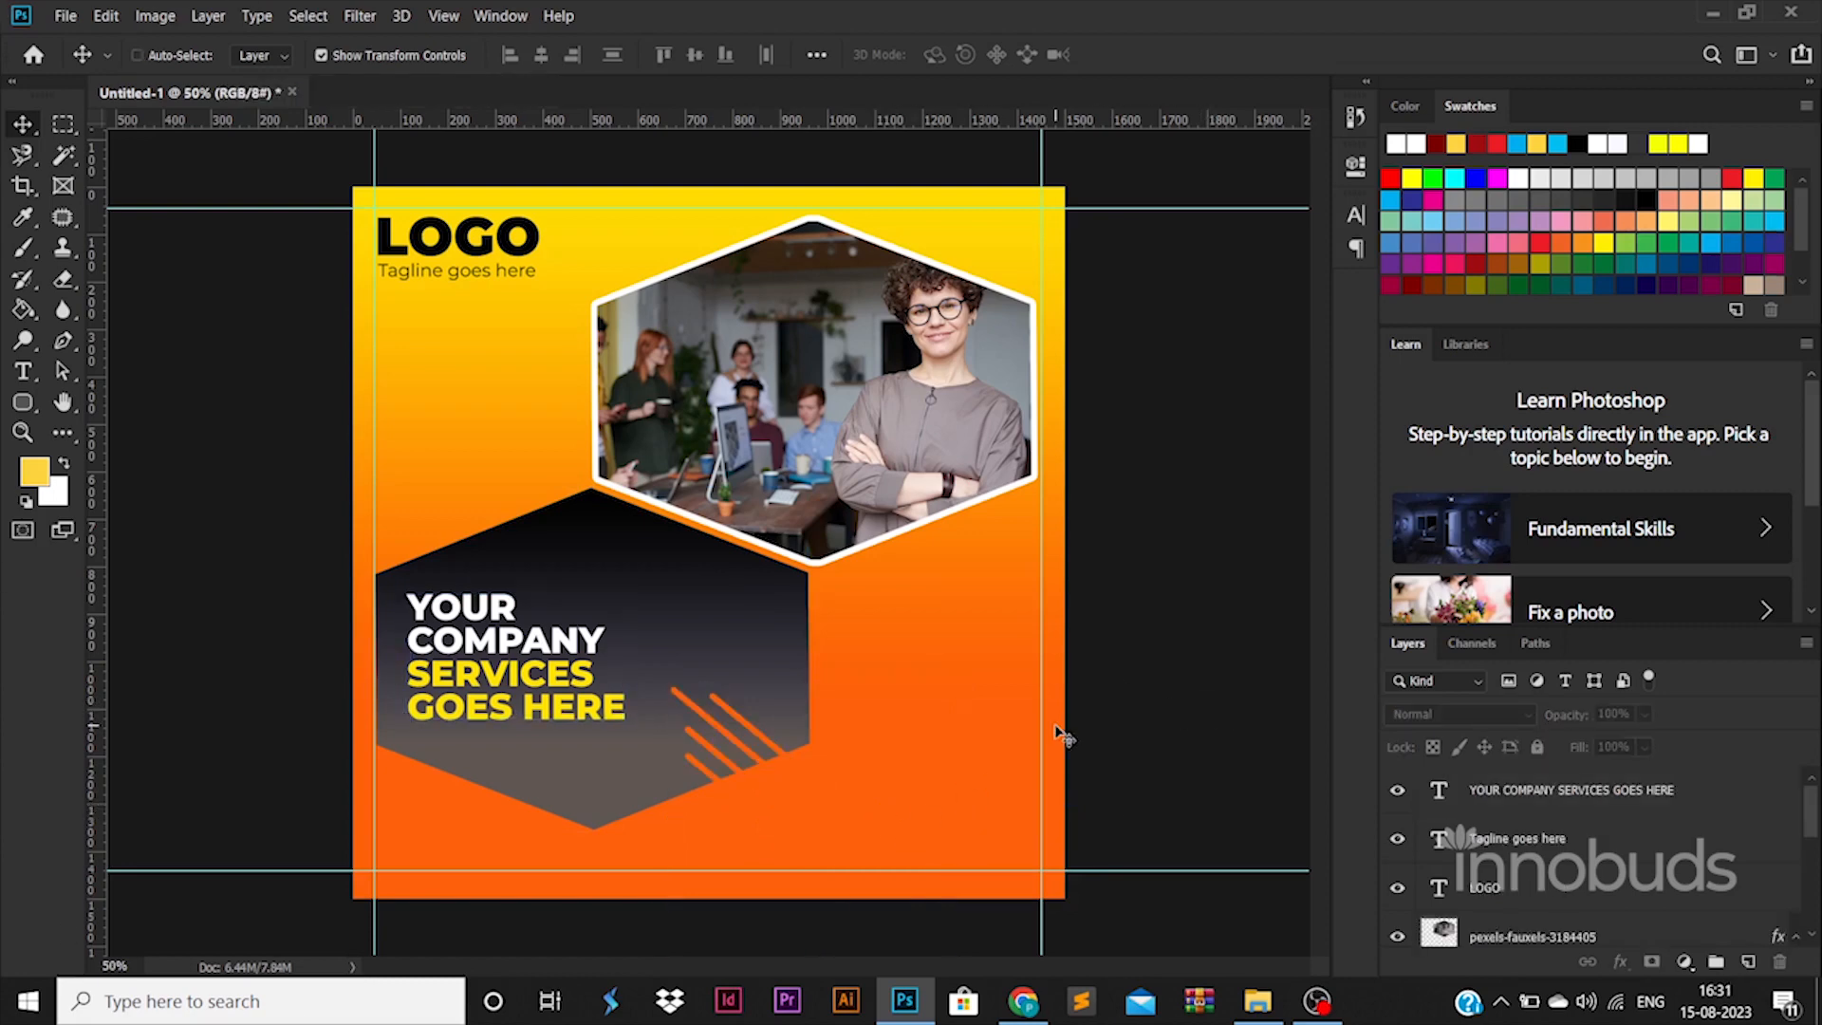
key("ctrl+z")
Move the yellow stripes across the dark hexagon's upper-left edge, centred at about X 304 px and Y 562.5 px.
key("ctrl+t")
left_click_drag(832, 832, 555, 505)
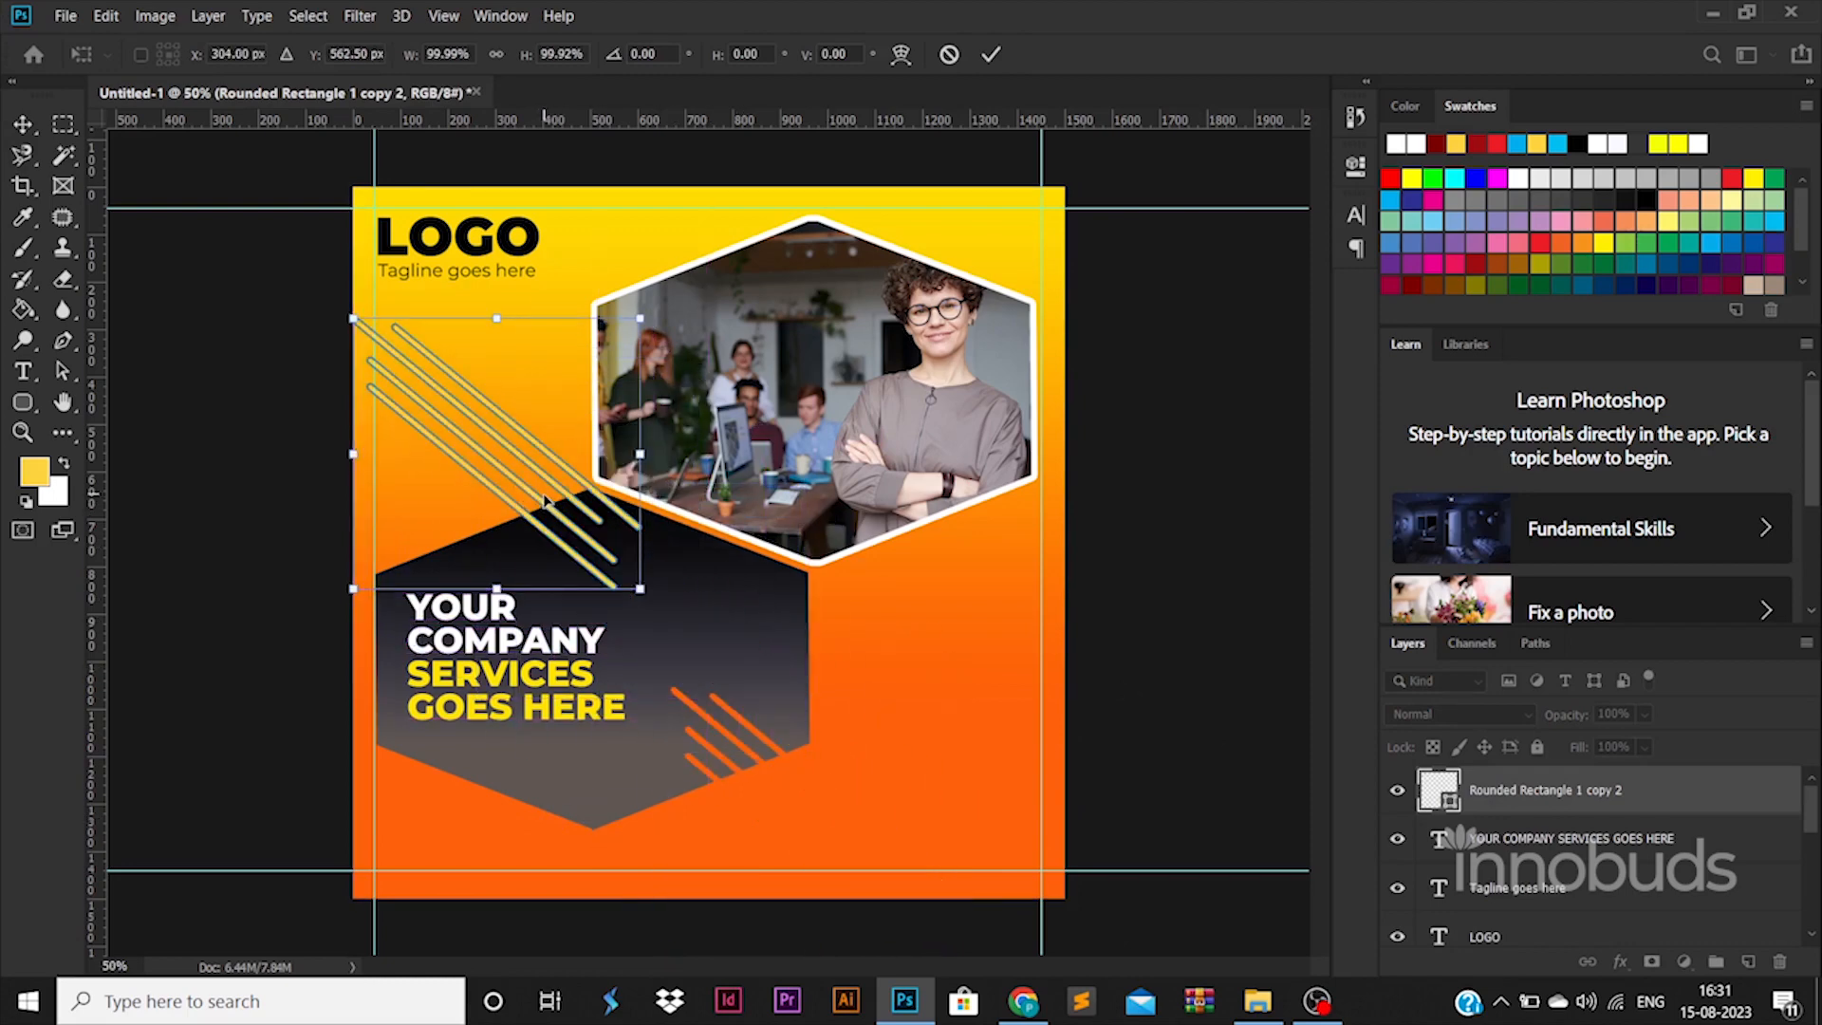
key("Return")
Cut the stripes' outline out of the dark hexagon's upper edge and delete the yellow stripes layer.
left_click(1443, 803, "ctrl")
left_click(688, 590, "ctrl")
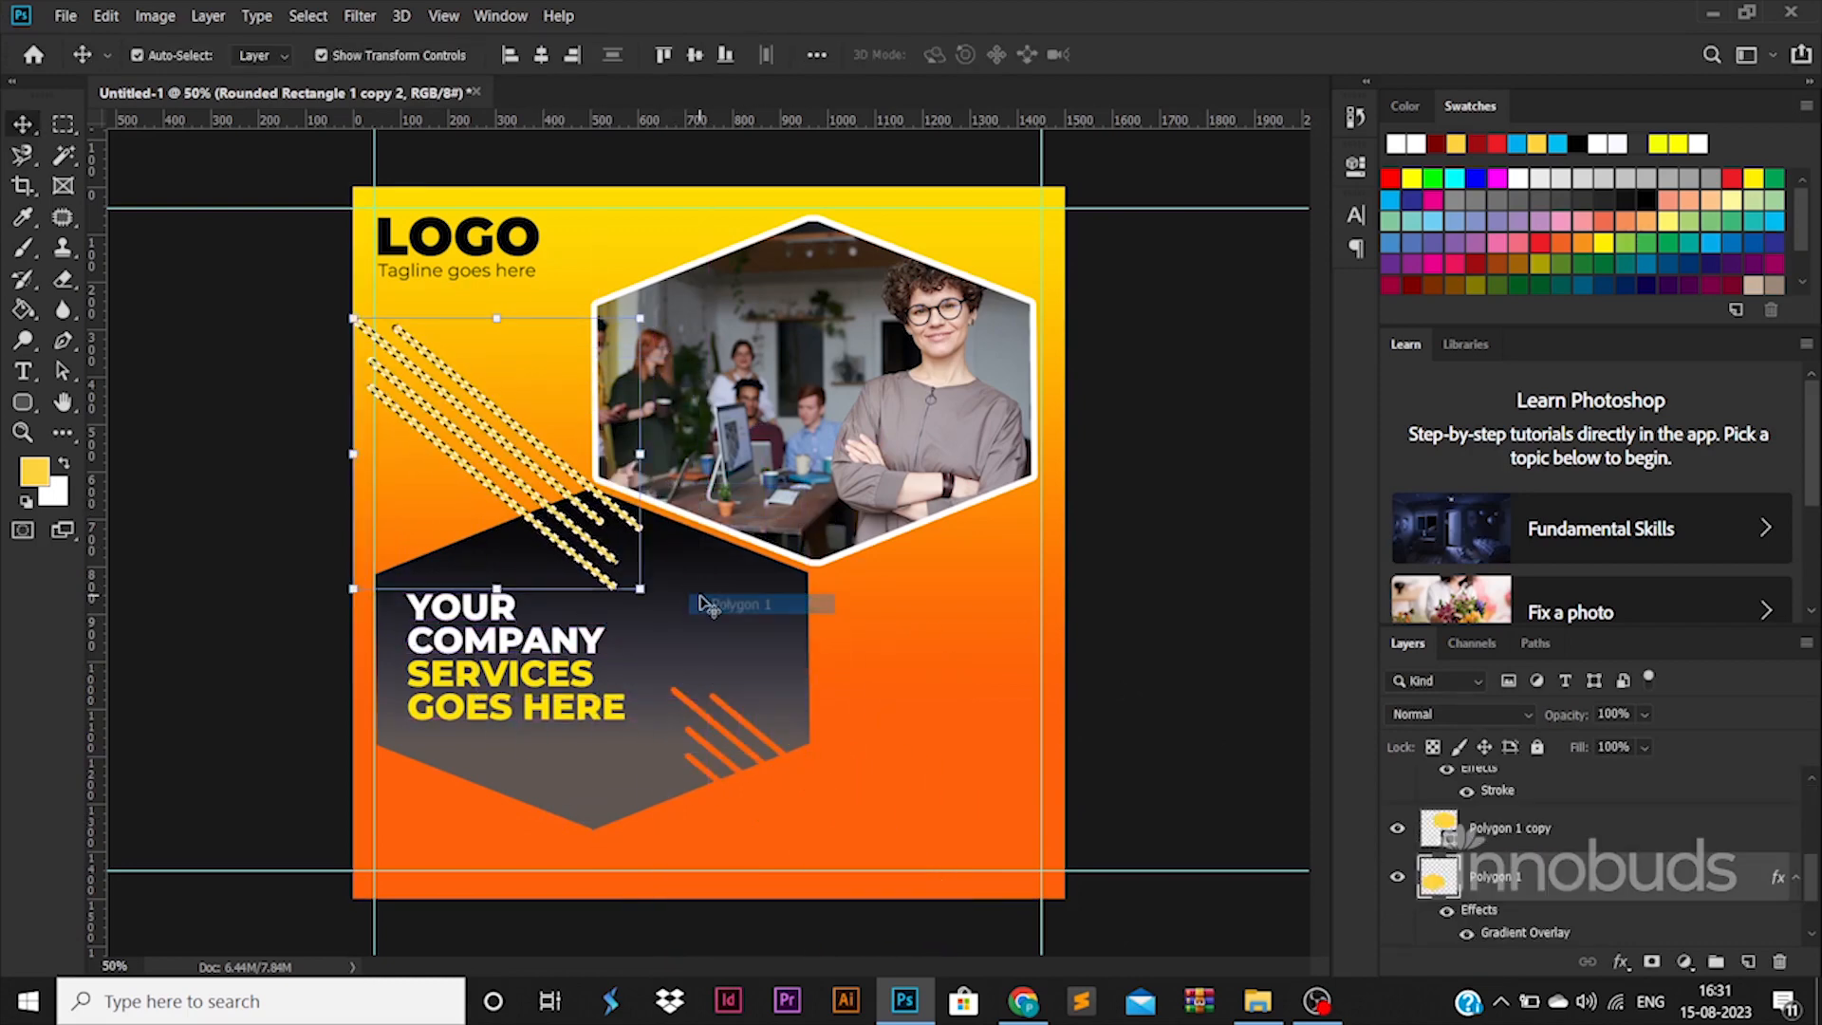
key("ctrl+d")
scroll(1508, 862, "up", 5)
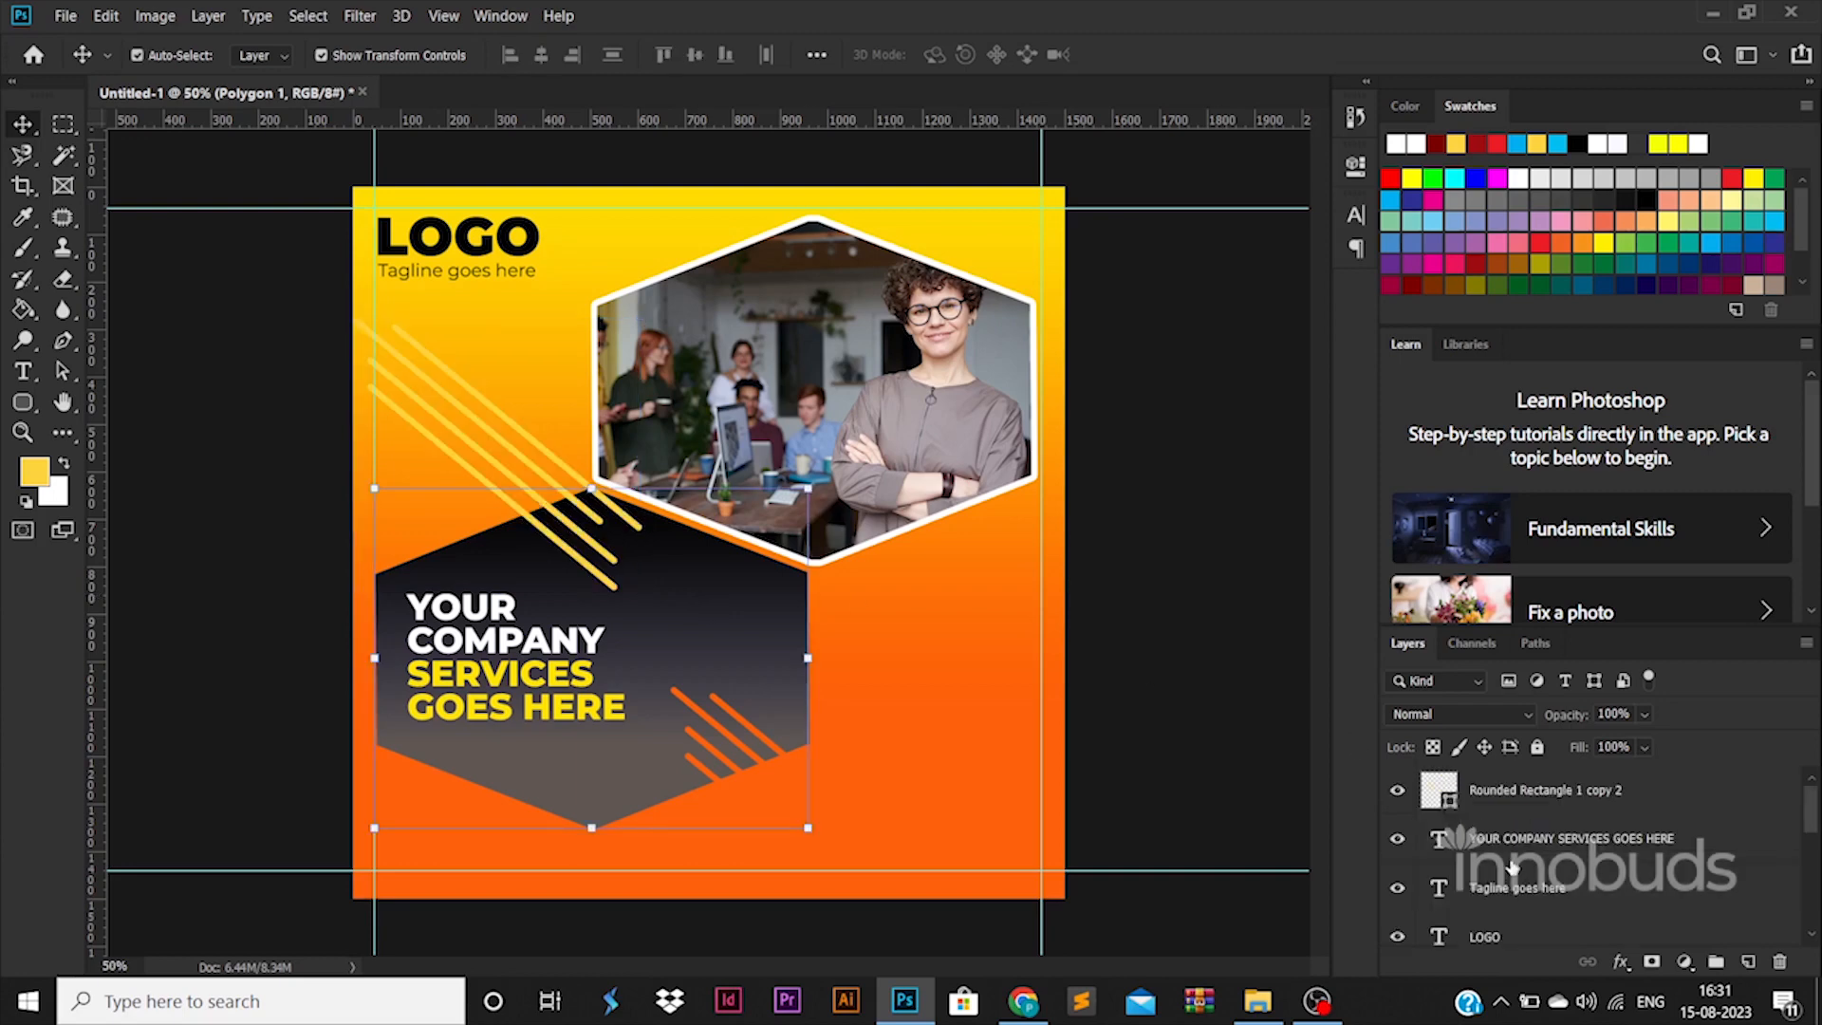
left_click(1534, 790)
key("Delete")
left_click(1257, 800)
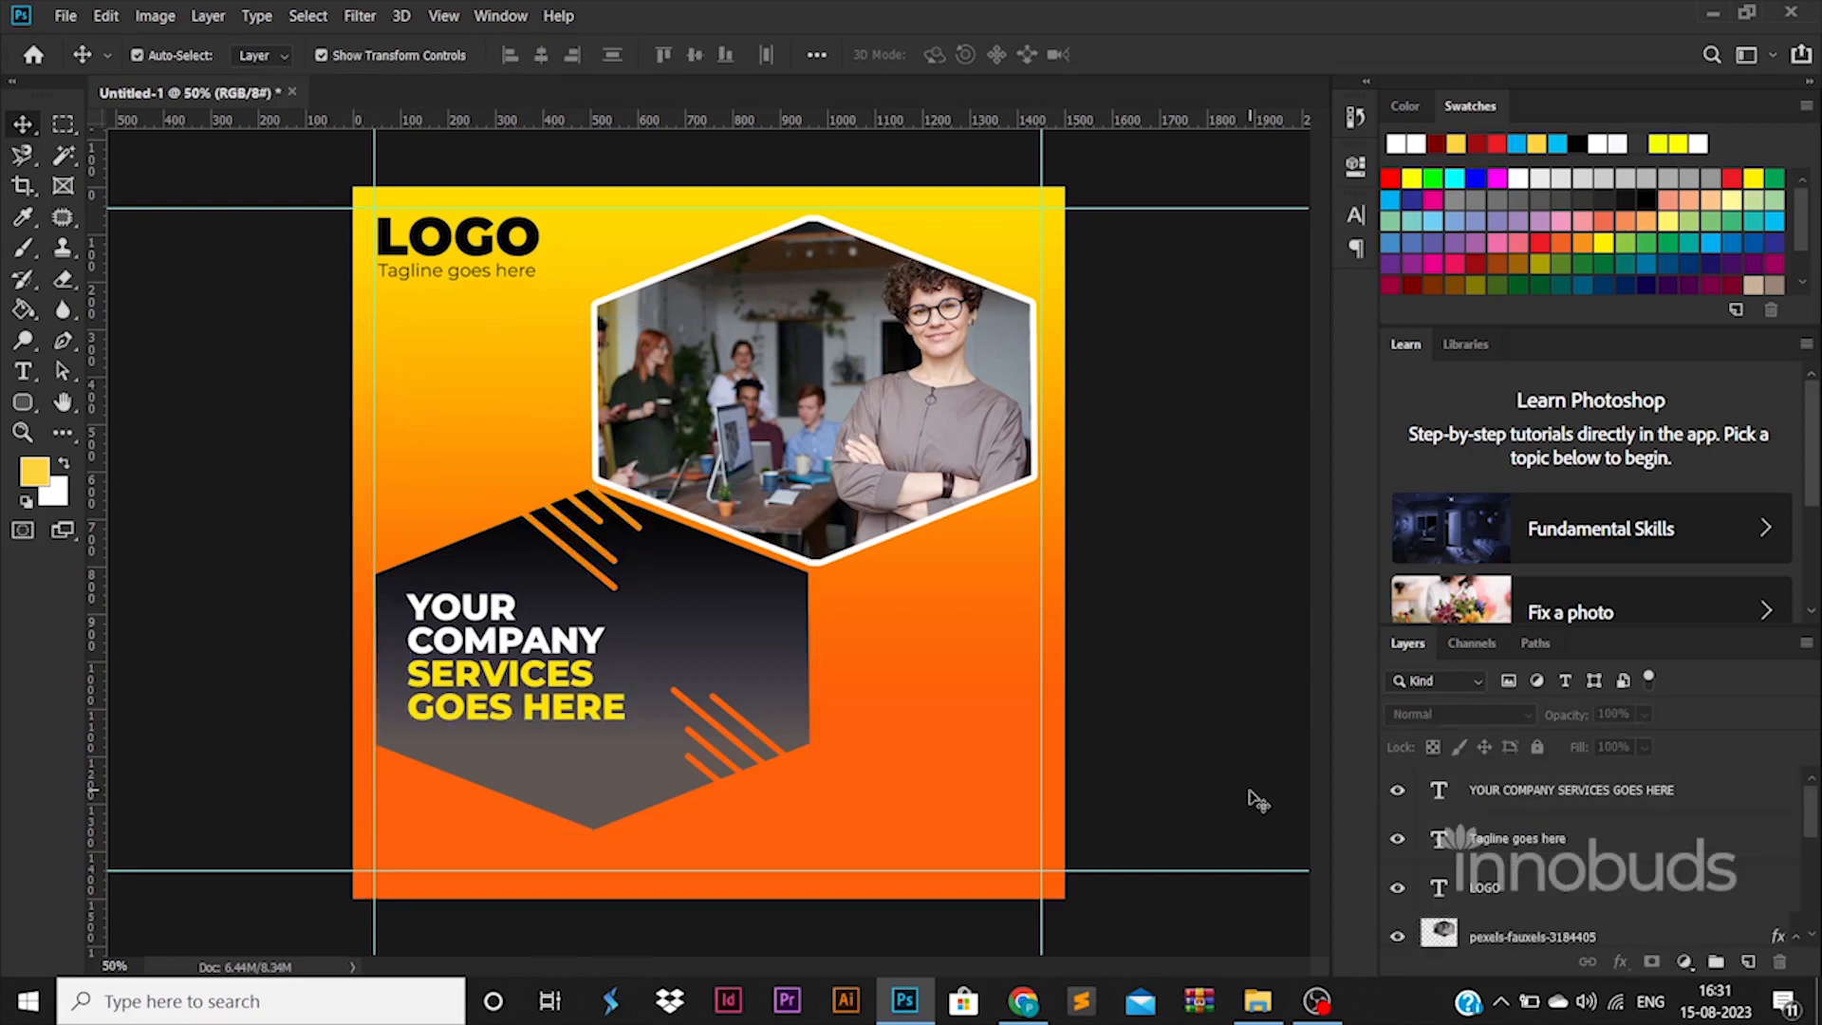
Reverse the orange-yellow gradient overlay of the background layer.
left_click(973, 723)
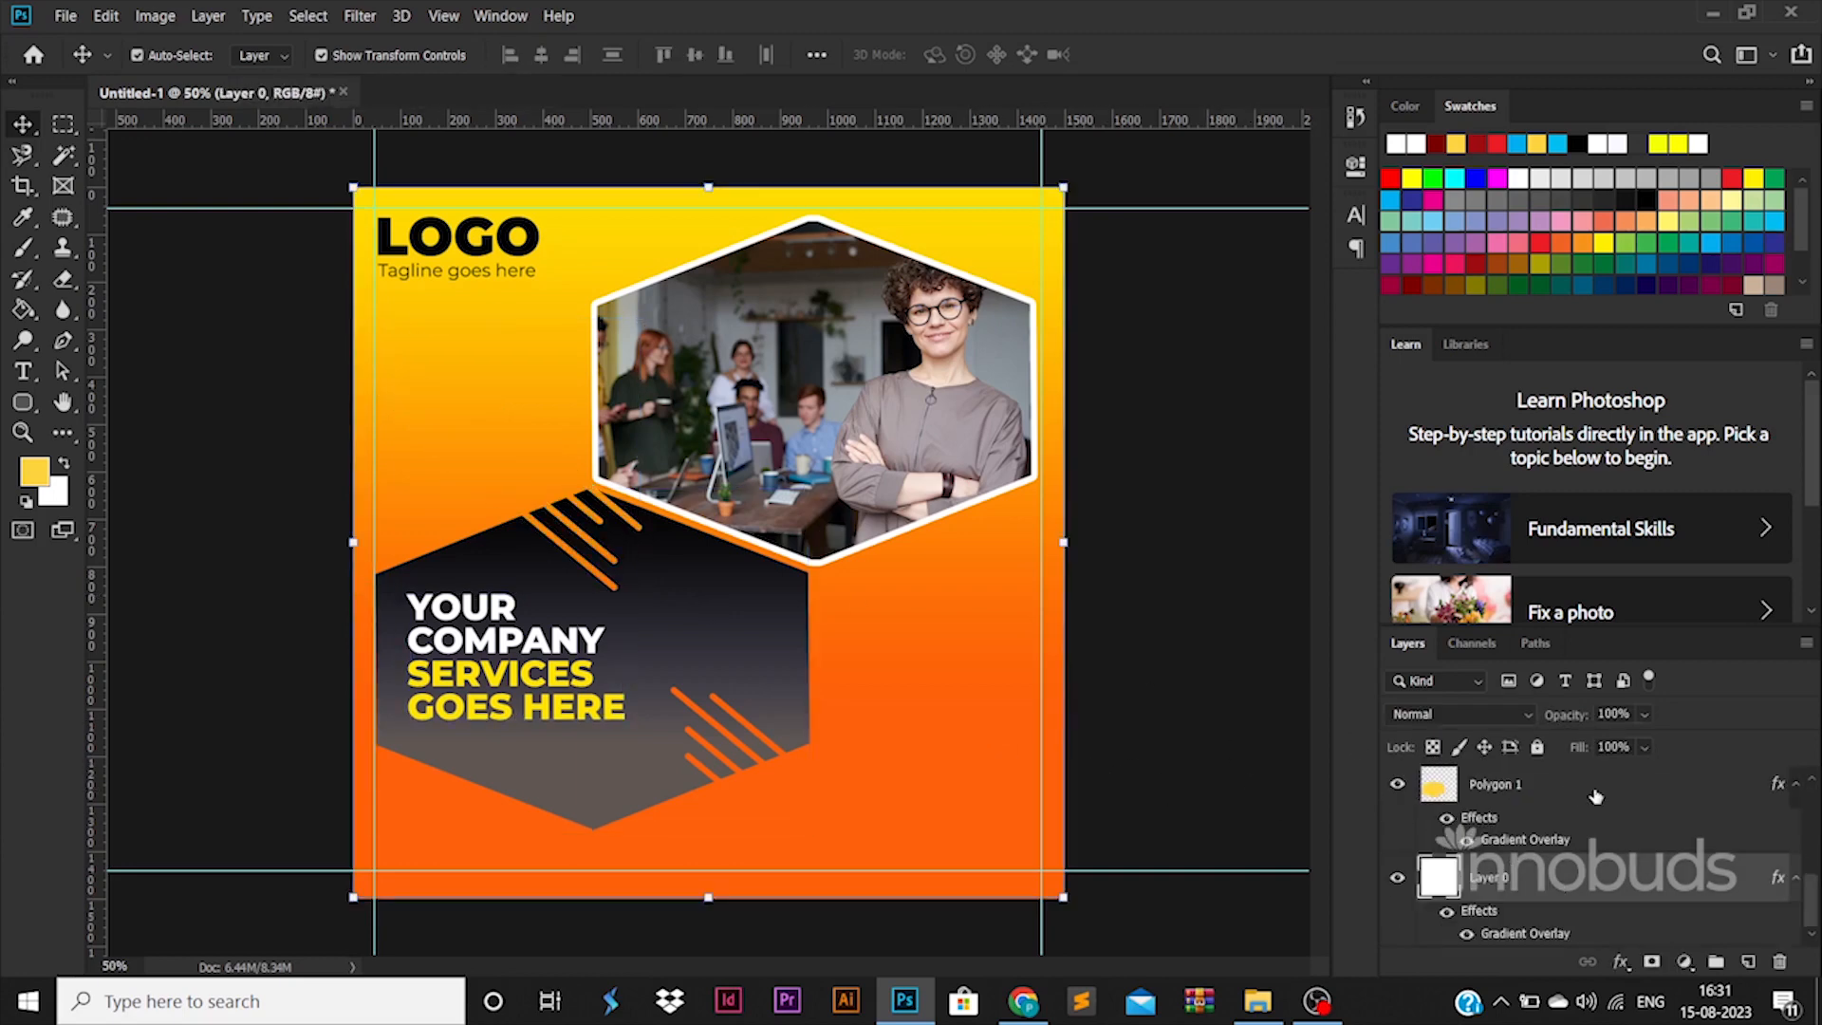
double_click(1652, 885)
left_click(995, 760)
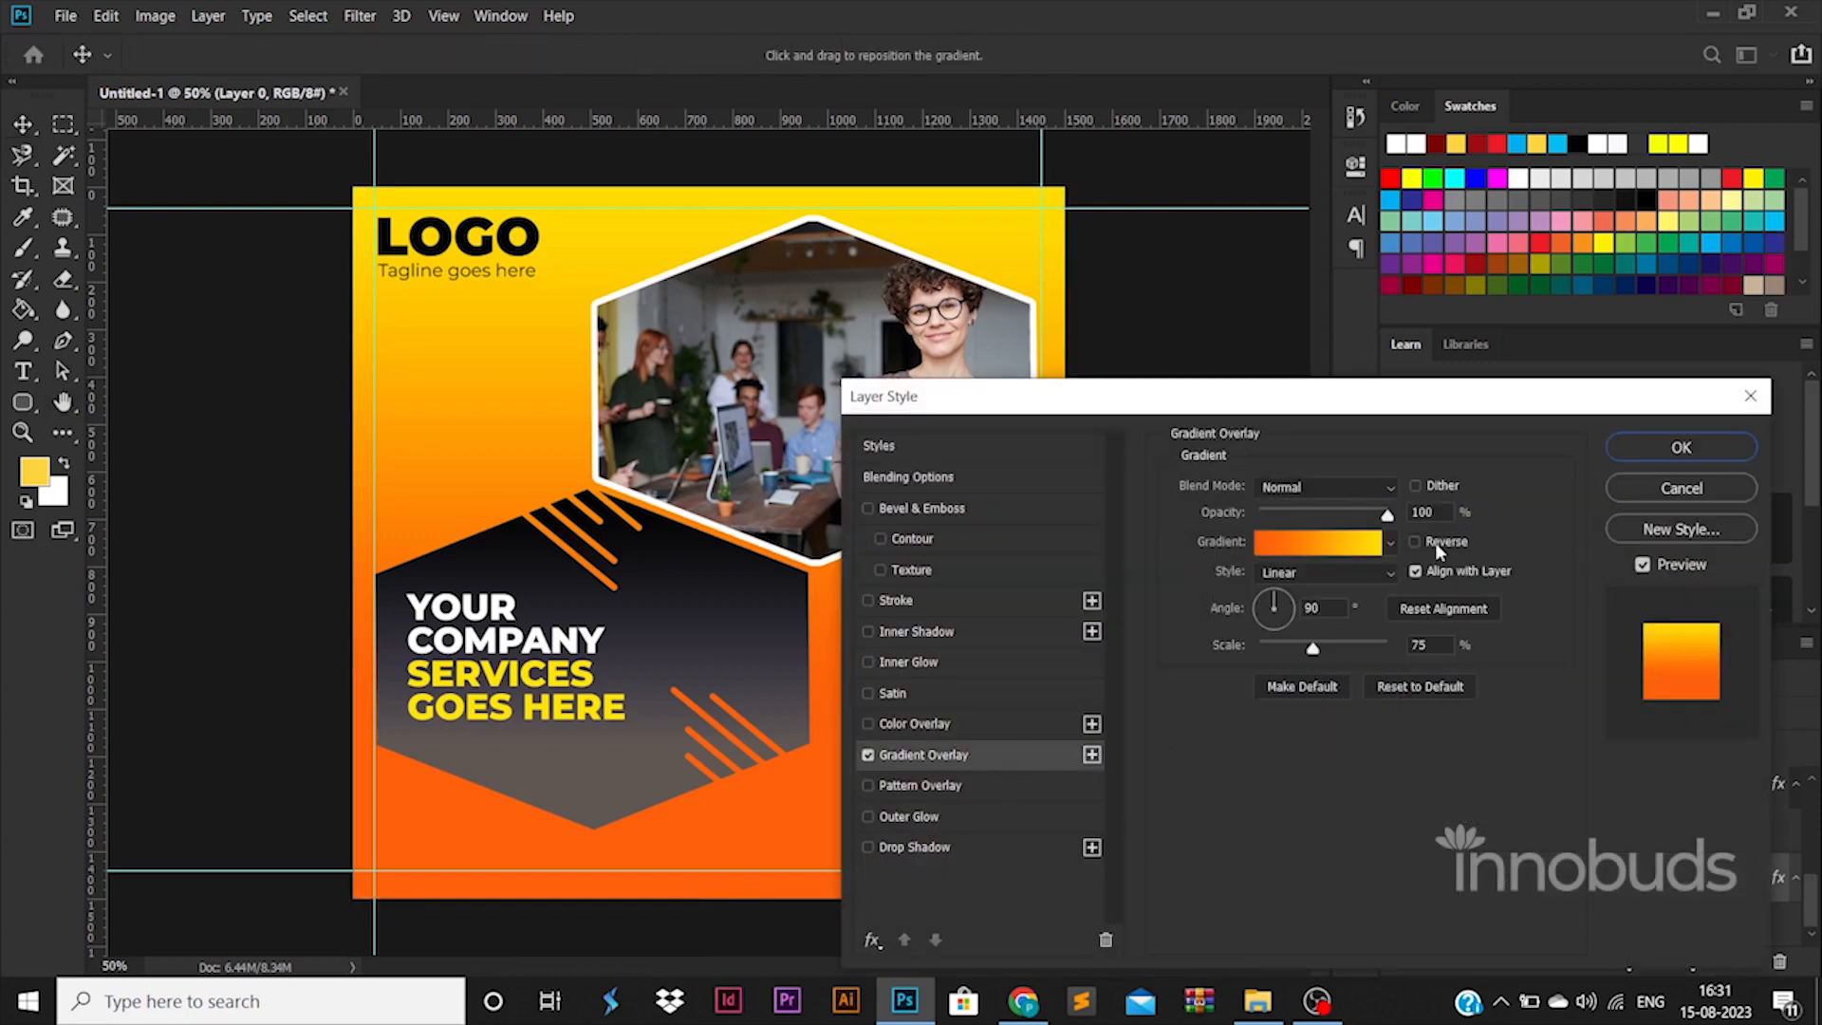
left_click(1437, 544)
left_click(1681, 447)
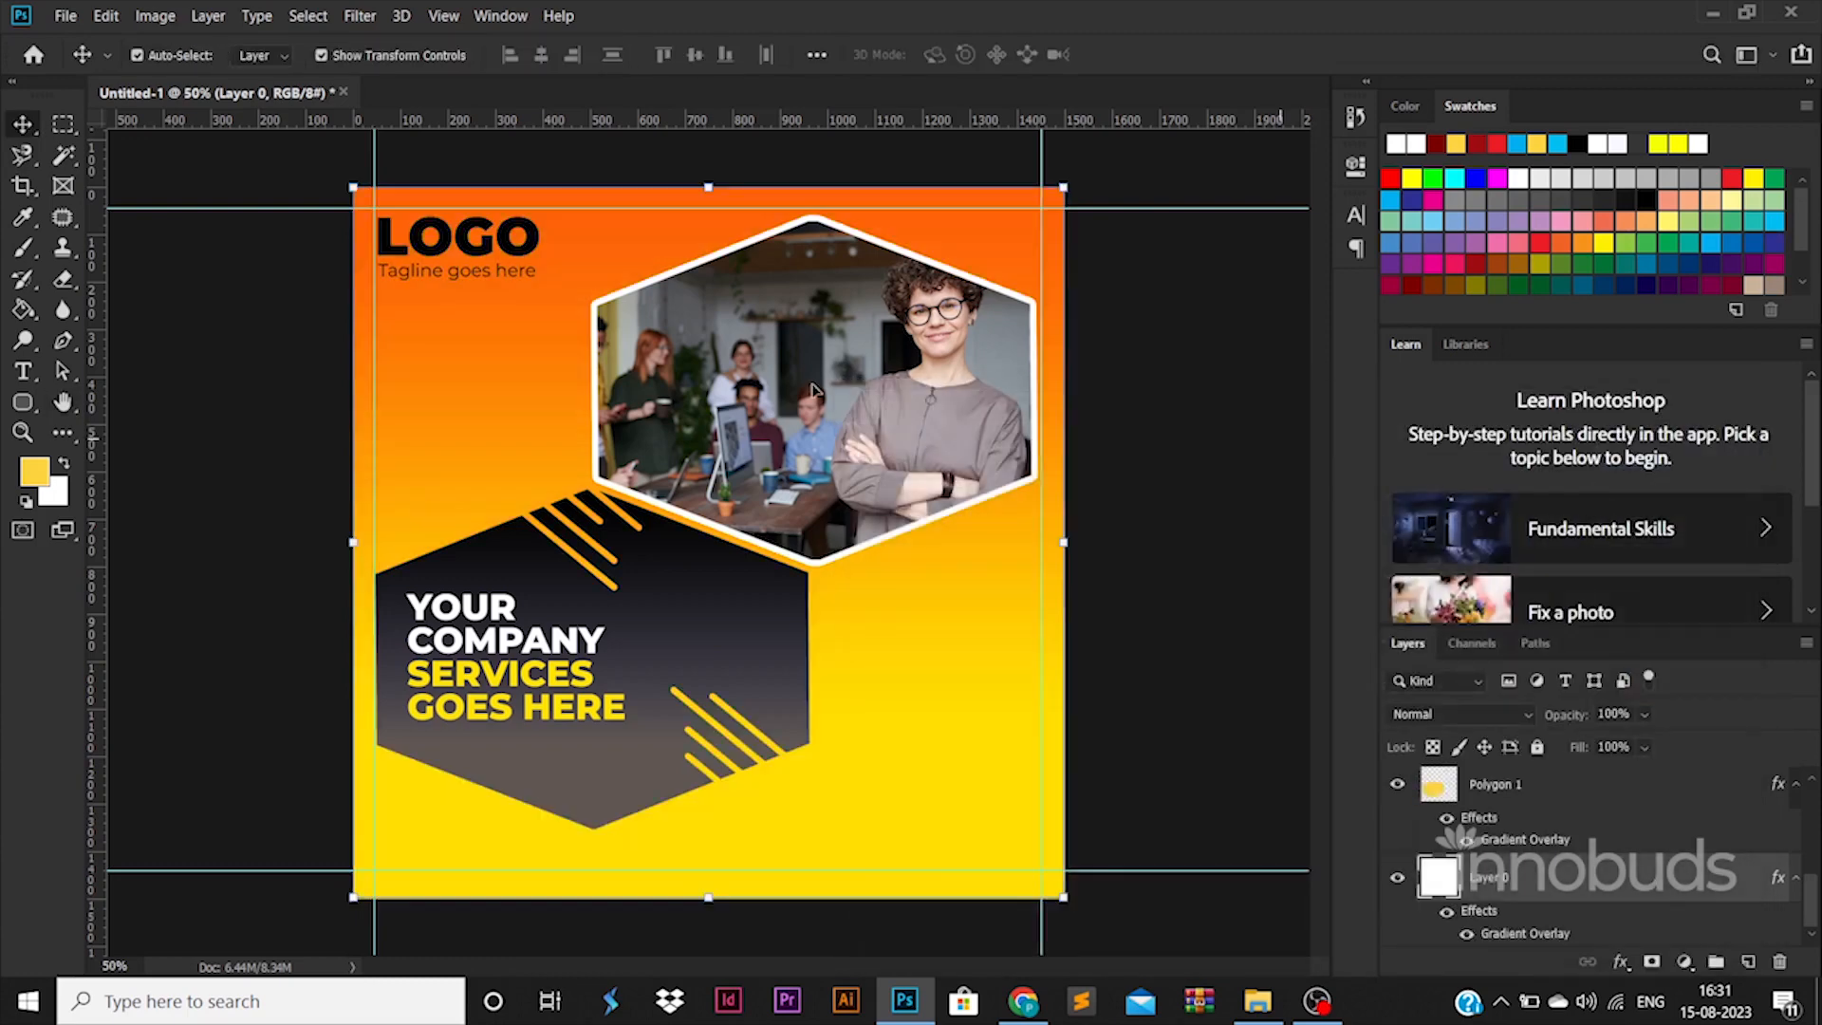
Change the color of the LOGO text to white.
left_click(465, 245)
double_click(465, 245)
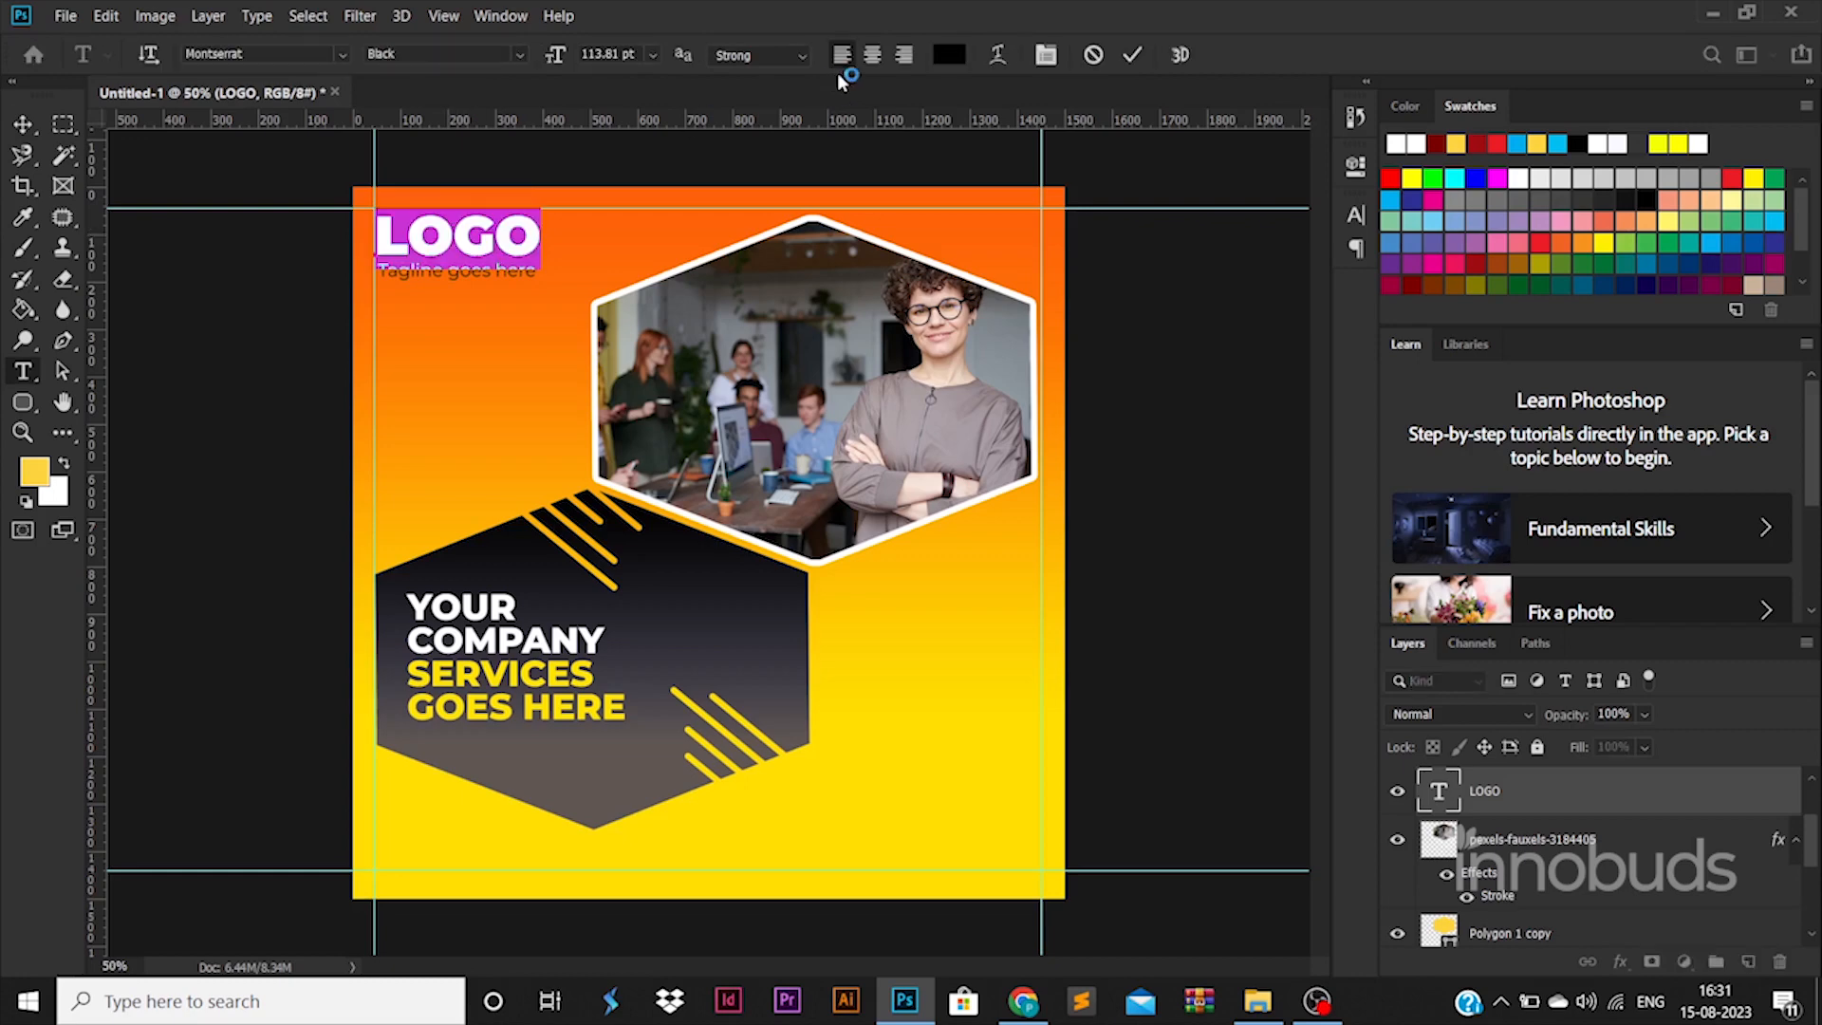
left_click(949, 54)
left_click(1174, 472)
left_click(1711, 461)
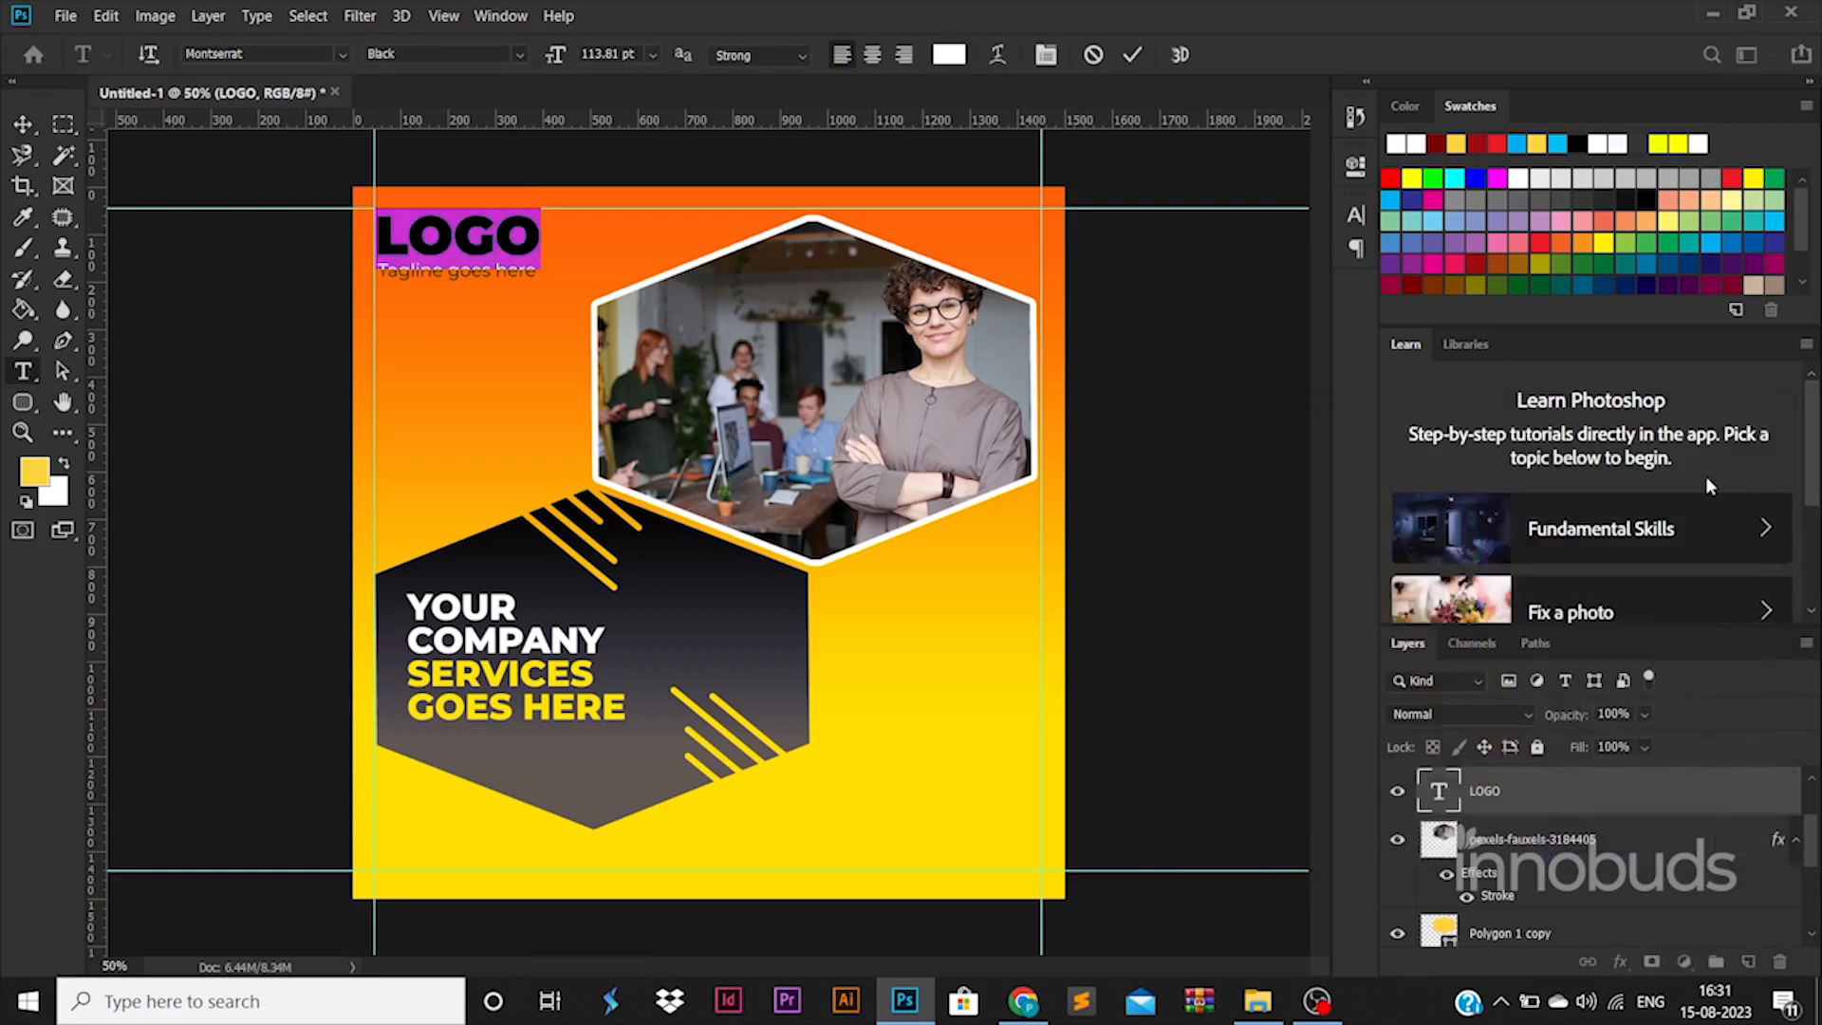
left_click(23, 129)
left_click(180, 339)
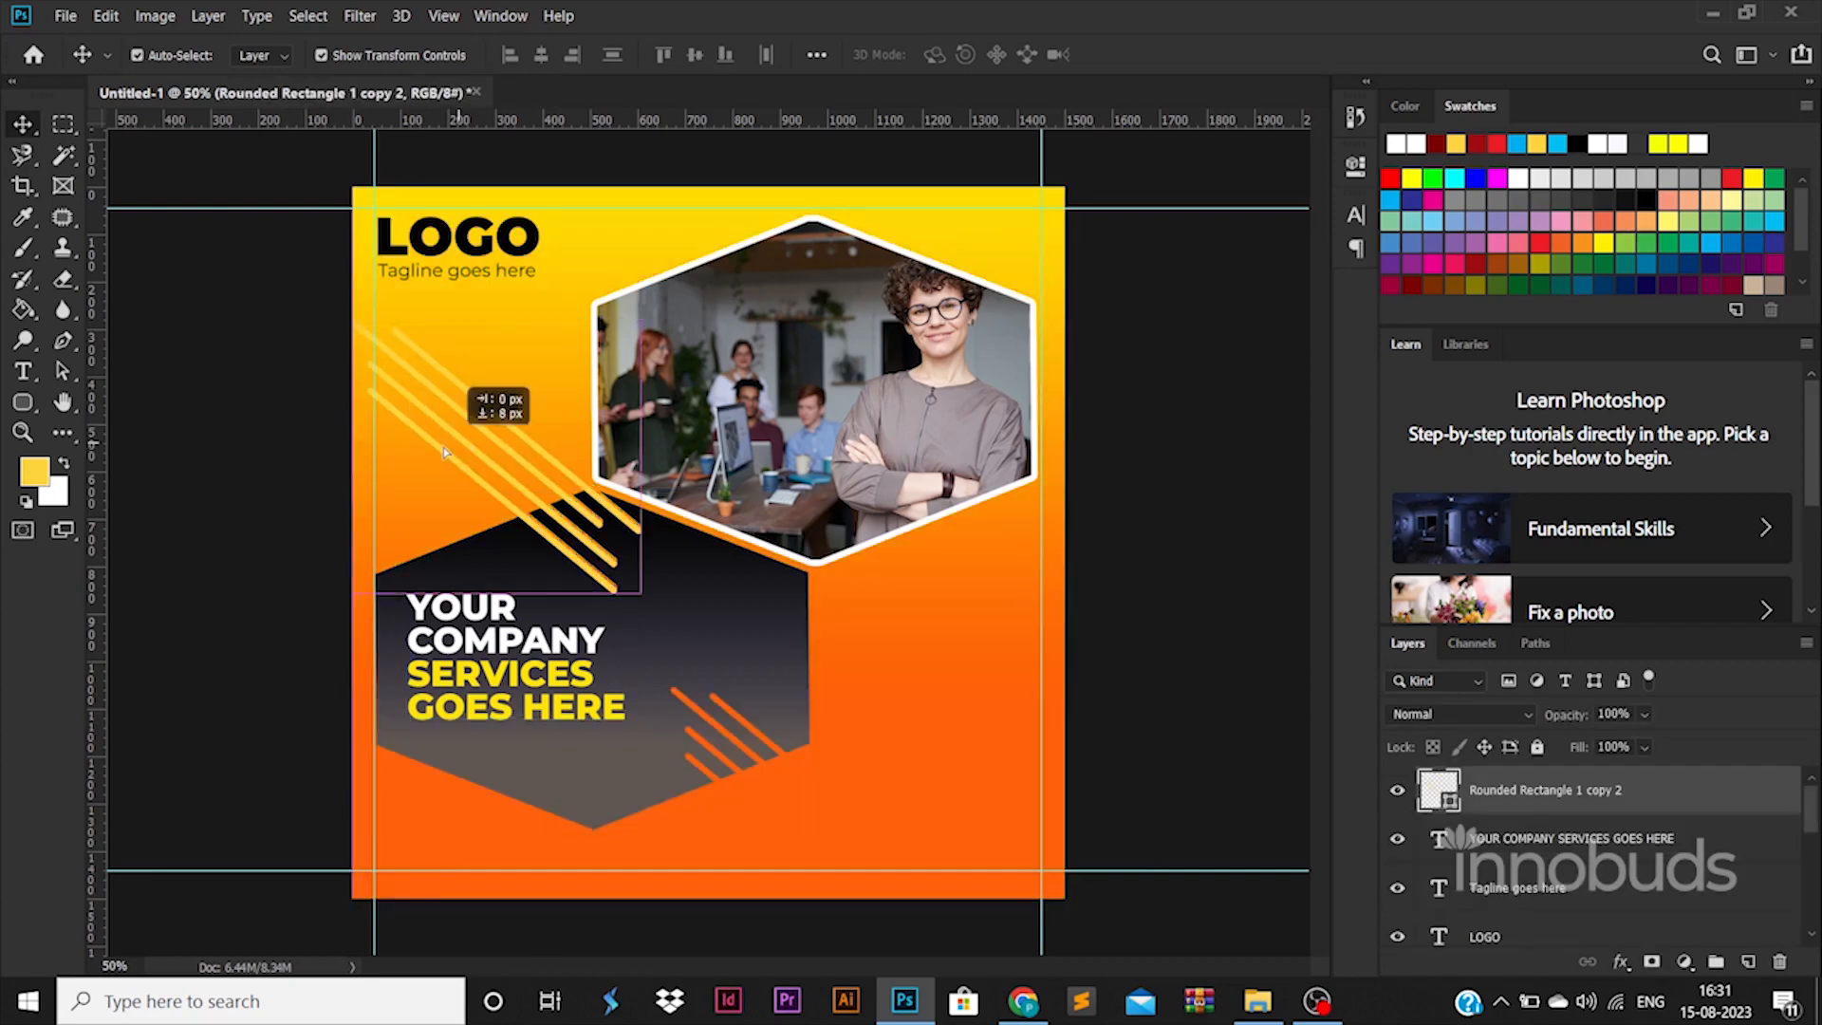
Shift the yellow stripes slightly down and to the left over the dark hexagon's upper-left edge.
left_click_drag(470, 385, 467, 479)
left_click(780, 646)
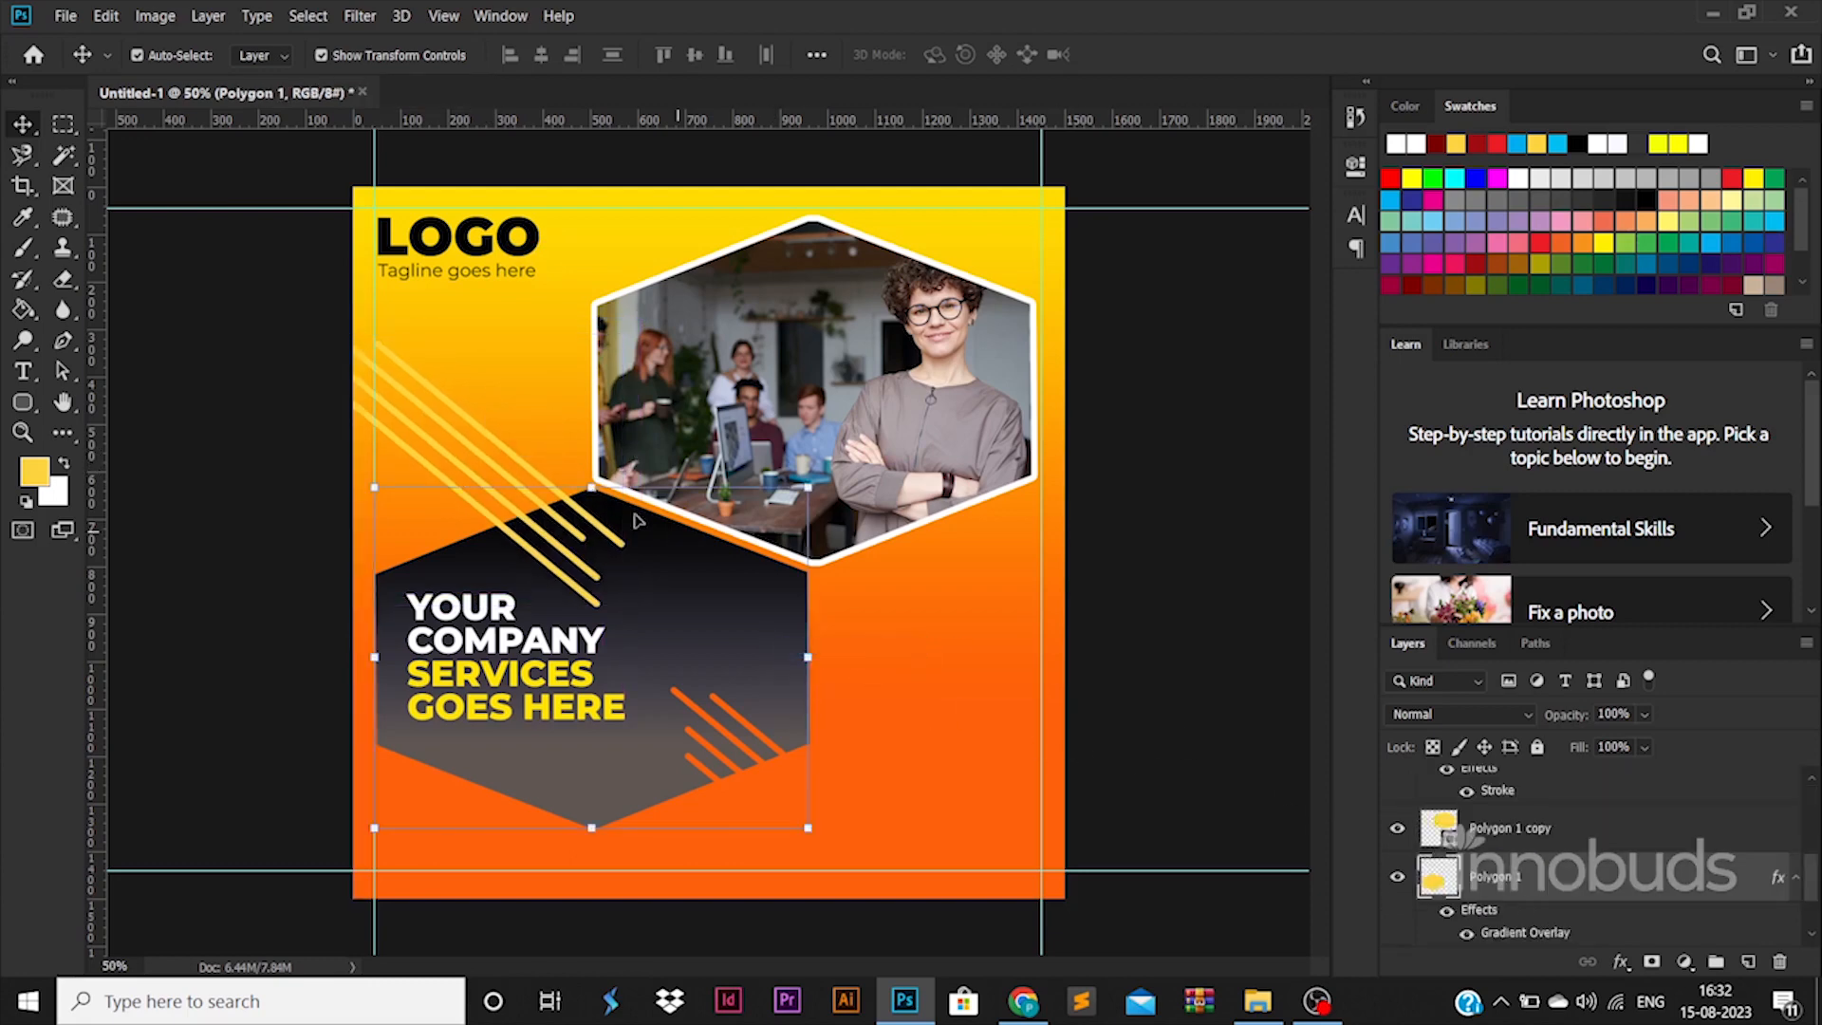
left_click(270, 412)
left_click(446, 408)
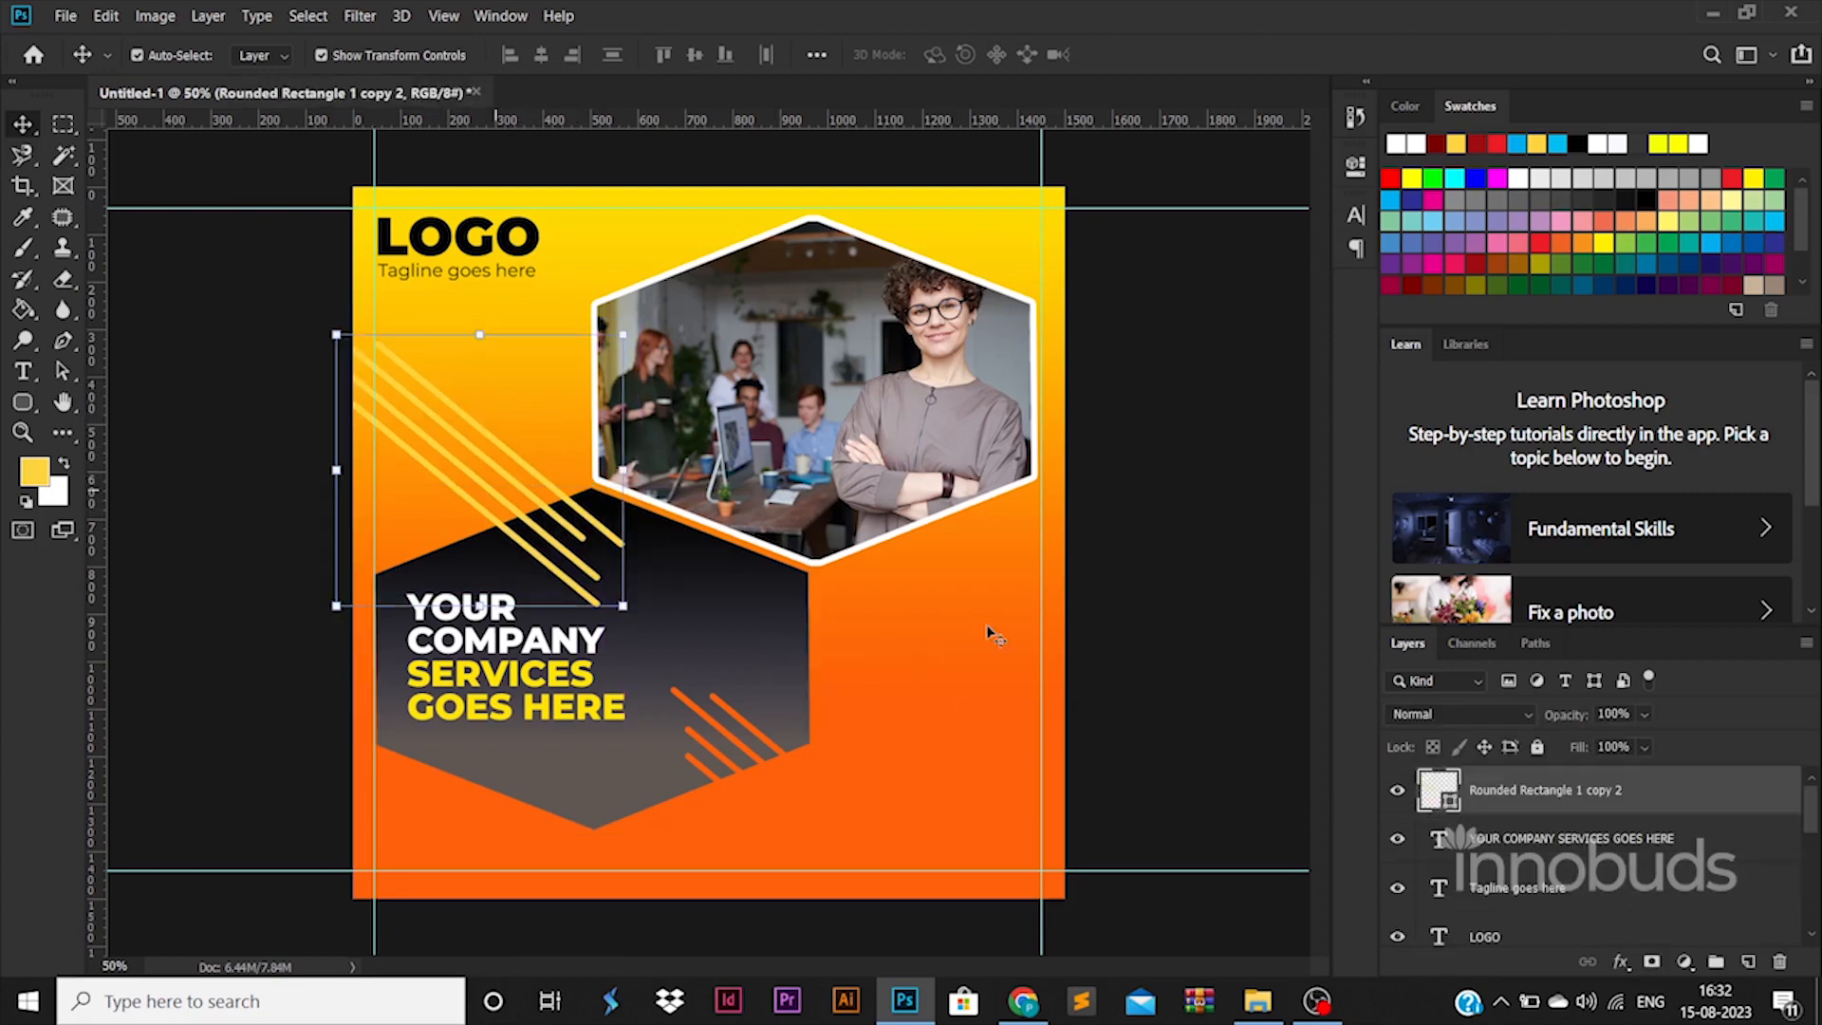
Cut the repositioned stripes out of the dark hexagon's upper-left edge and delete the yellow stripes layer.
left_click(791, 644)
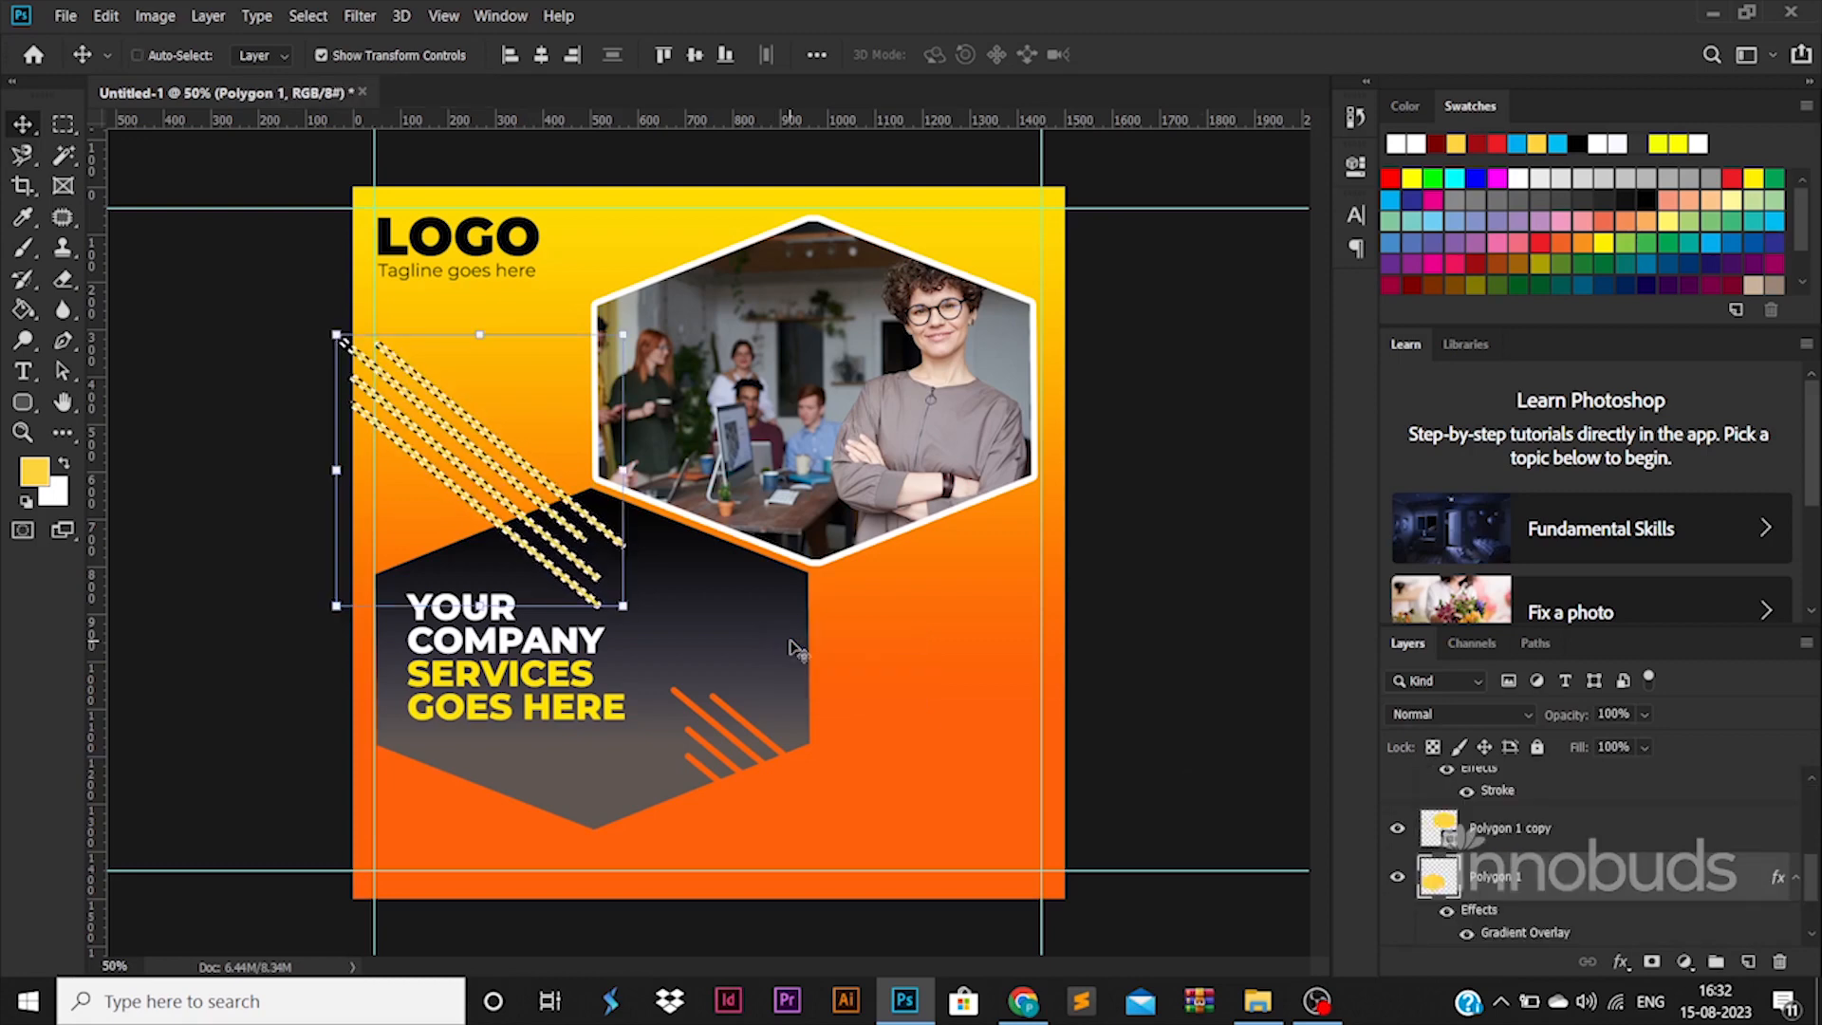
scroll(1587, 840, "up", 5)
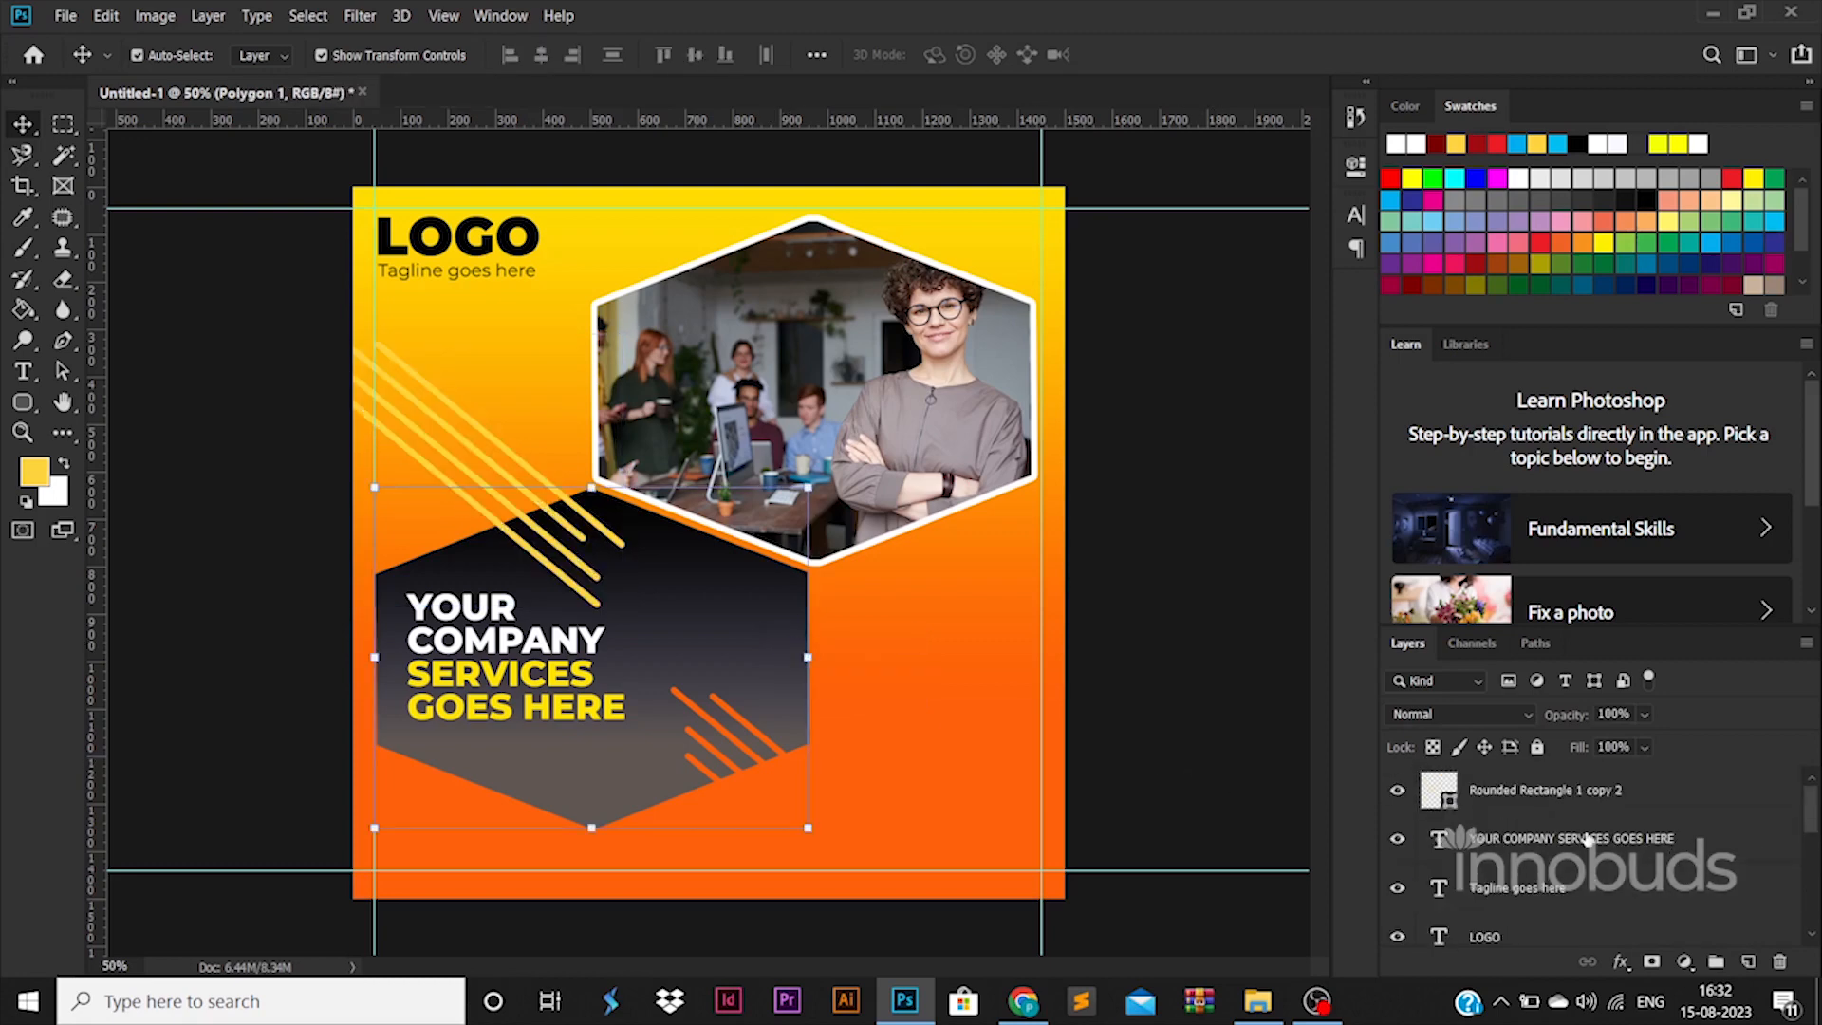
left_click(1198, 773)
left_click(947, 732)
left_click(1129, 723)
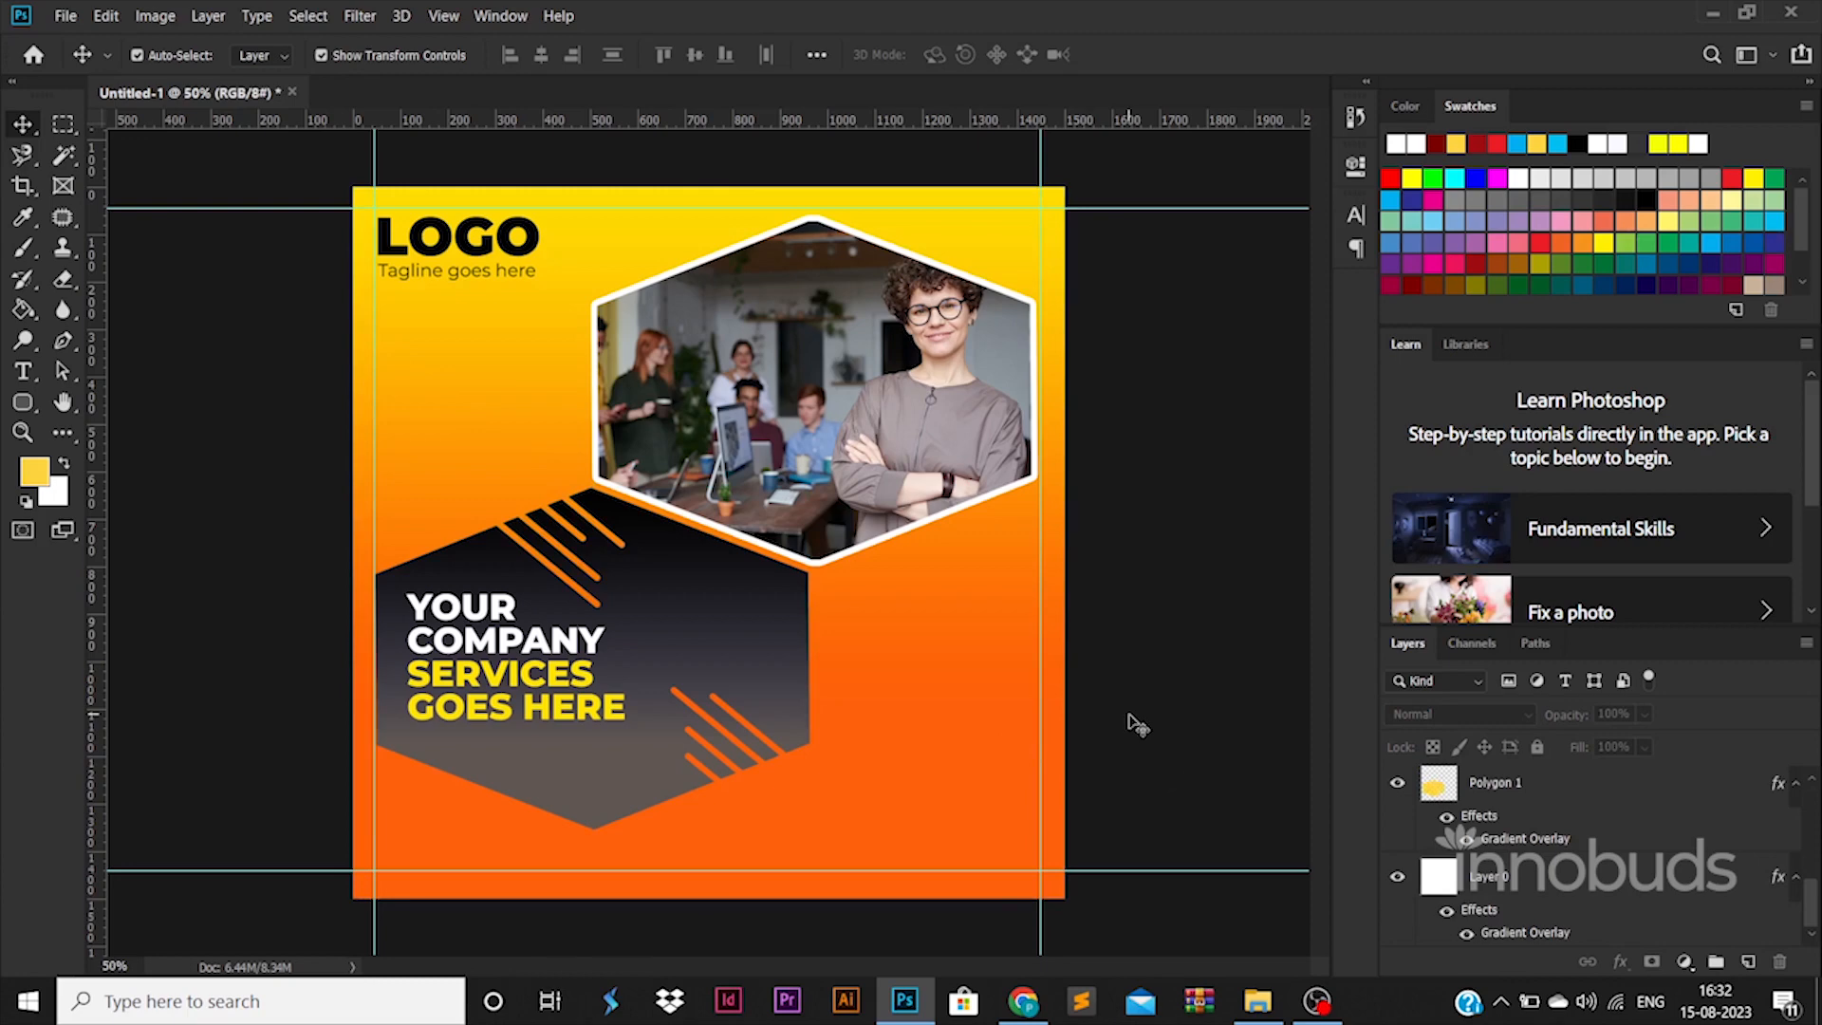
Move the yellow hexagon from behind the photo straight down to the canvas's lower edge, beside the dark hexagon.
left_click_drag(867, 479, 900, 536)
key("ctrl+z")
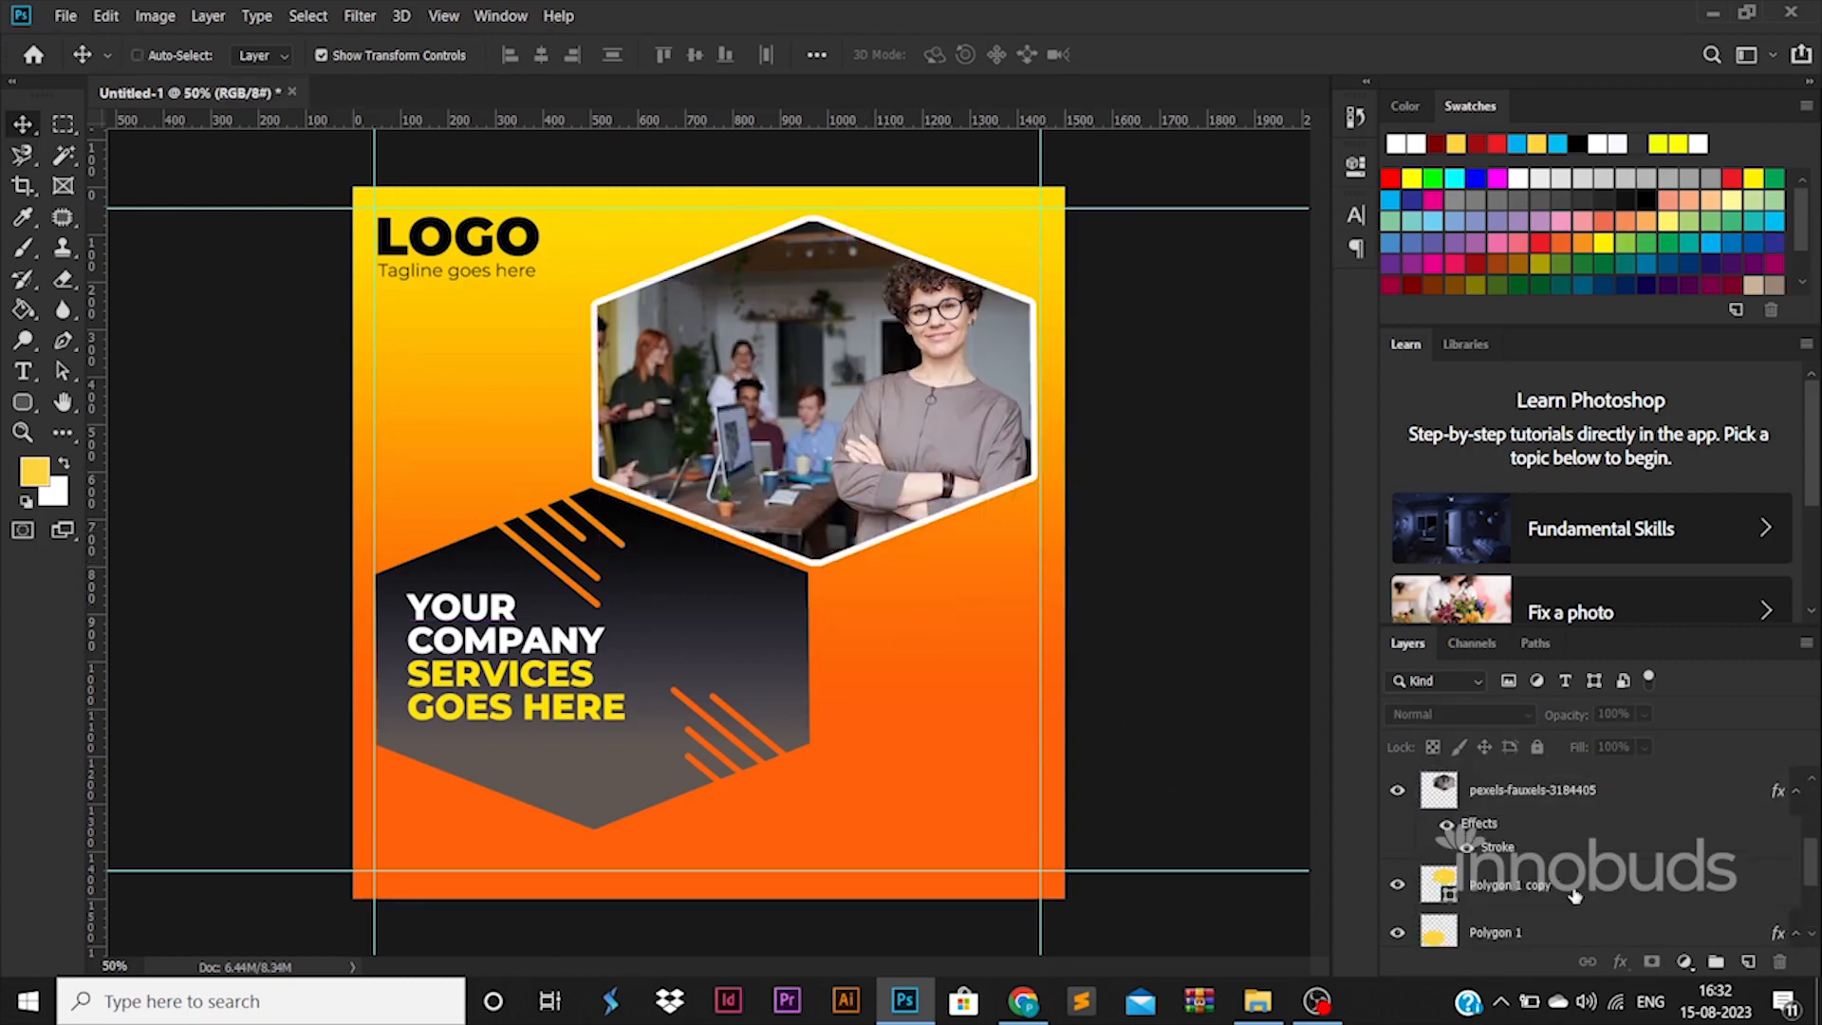
left_click(1576, 892)
key("ctrl+t")
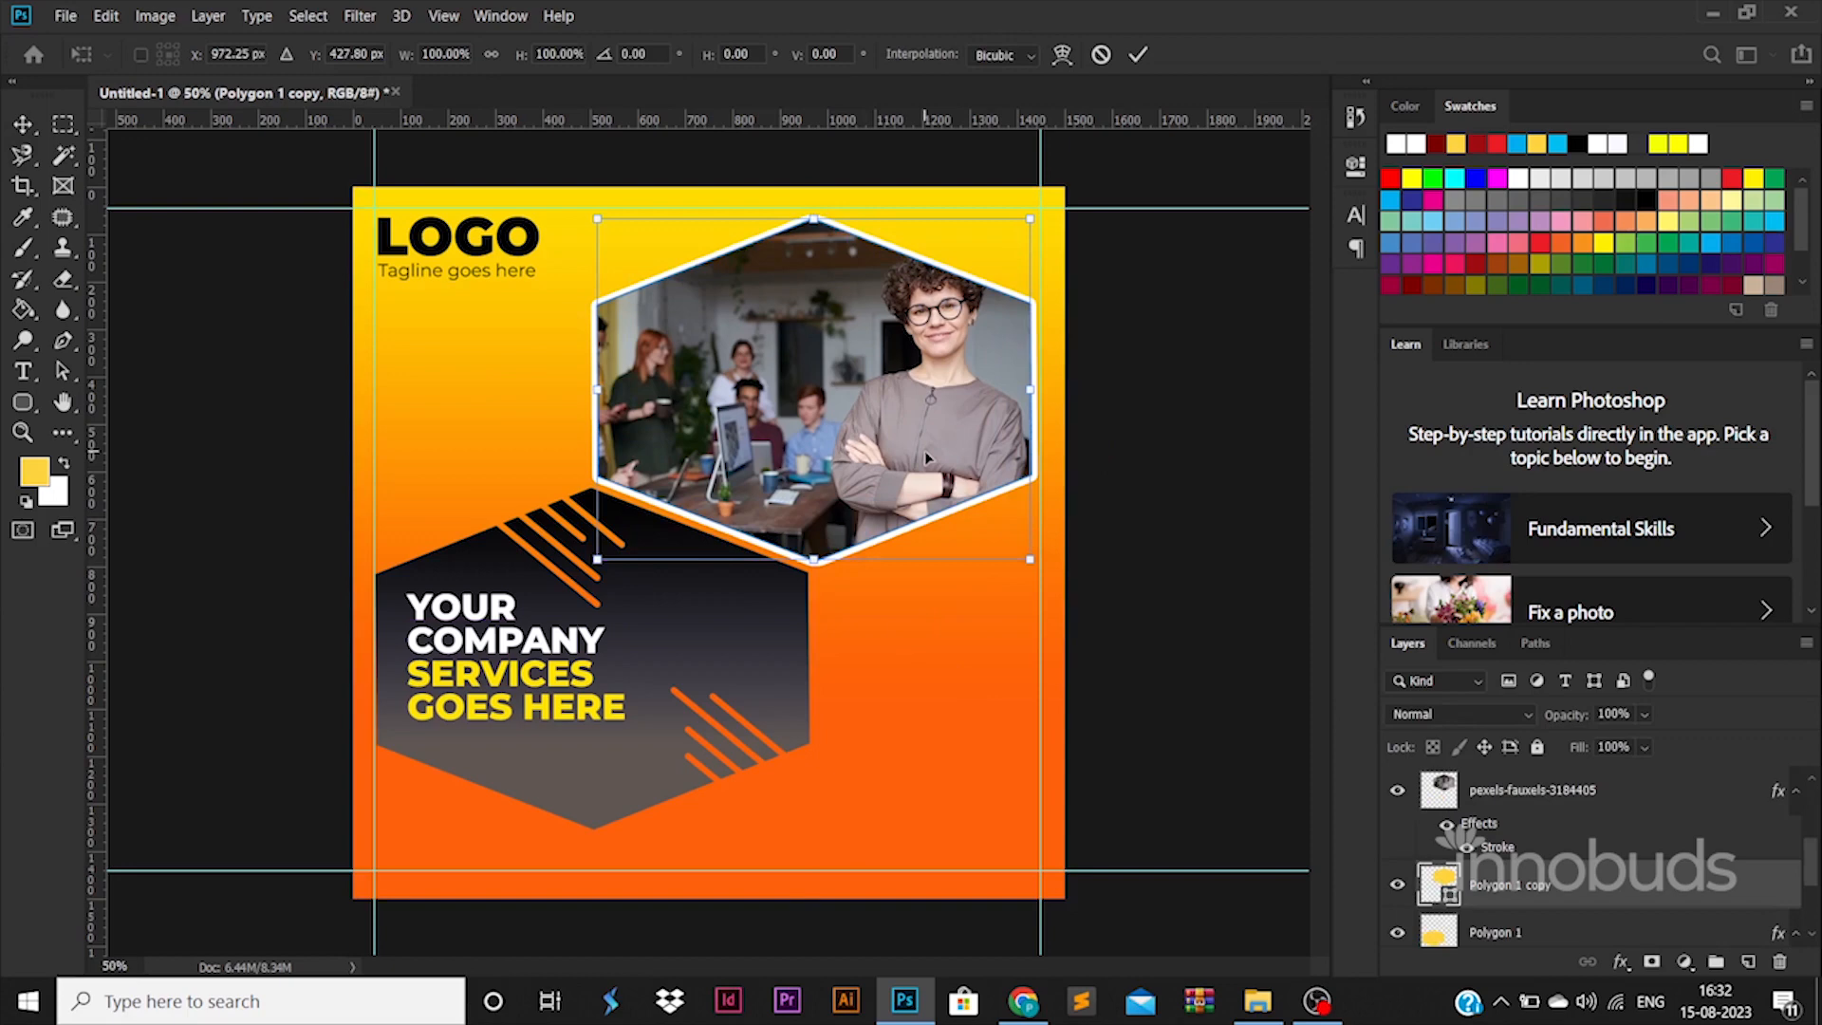
left_click_drag(924, 451, 897, 977)
Duplicate the yellow hexagon into the space between the photo and the lower hexagon, extending past the canvas's right edge.
left_click_drag(855, 887, 1116, 584)
key("Return")
left_click(1166, 797)
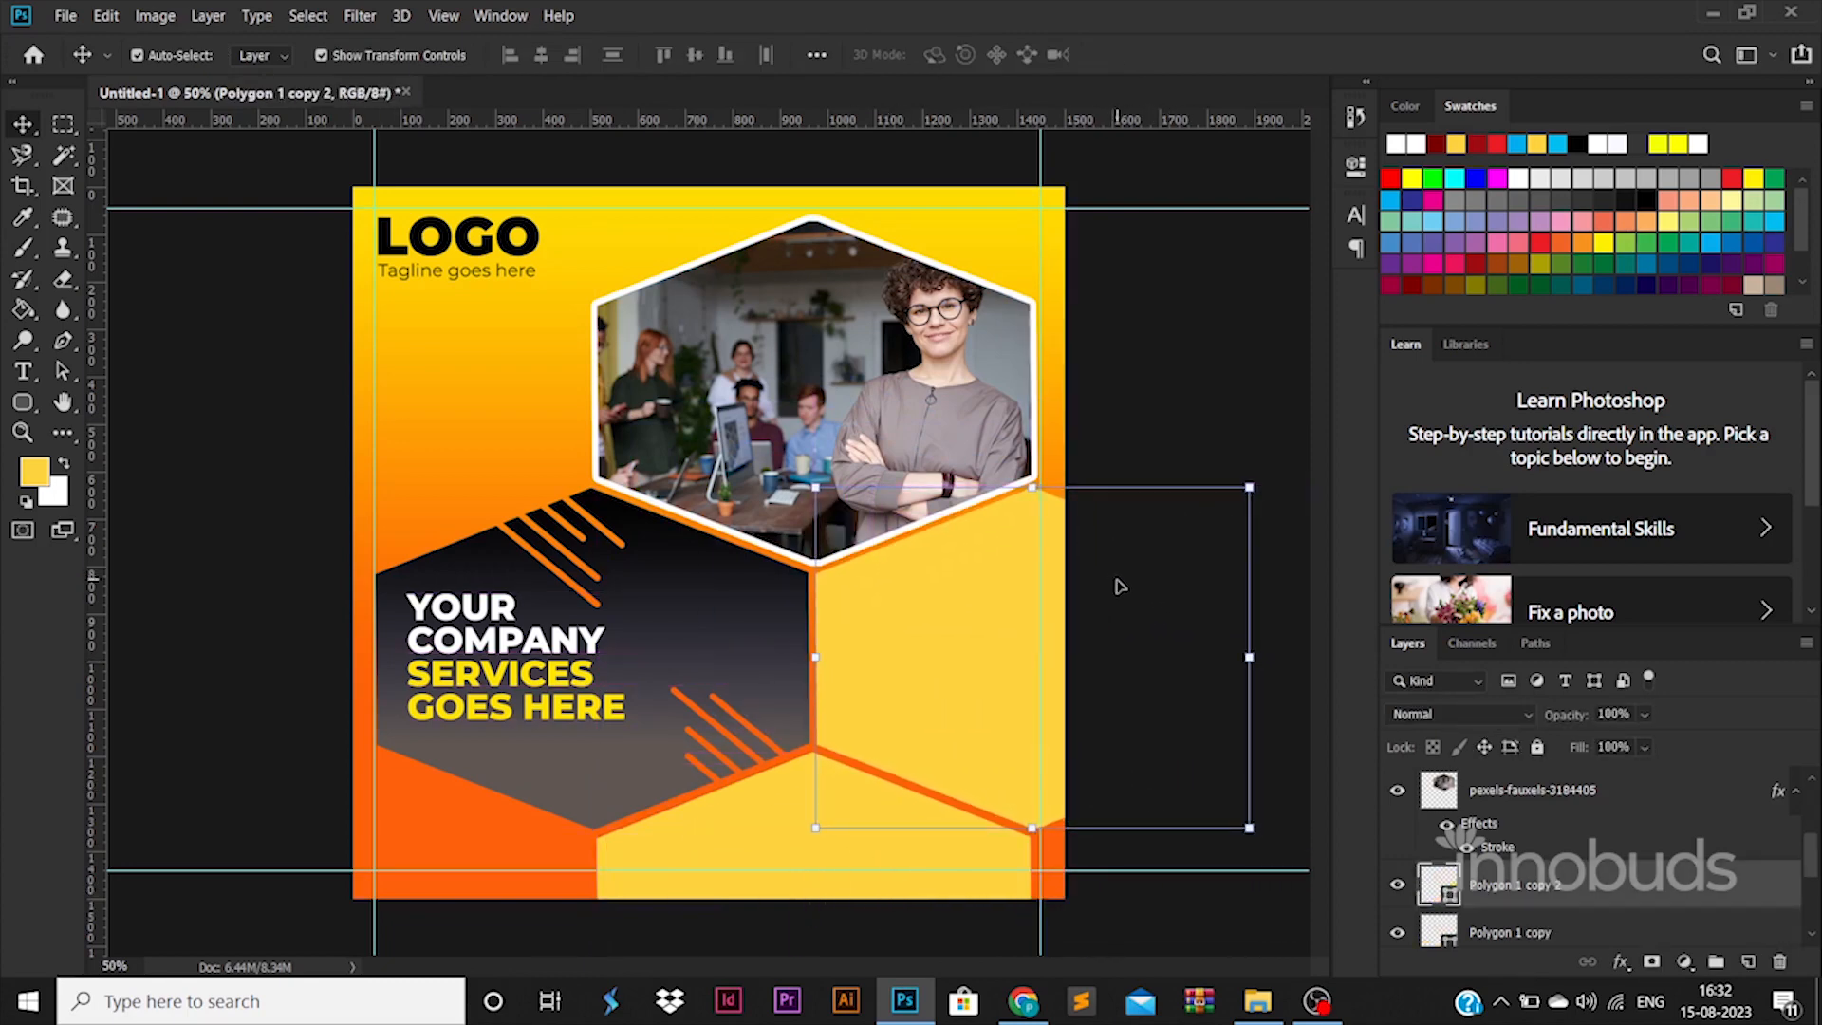
Recolor the hexagon below the photo at the canvas's right edge to the background's orange, ff610b.
double_click(1452, 895)
left_click(523, 426)
left_click(1050, 244)
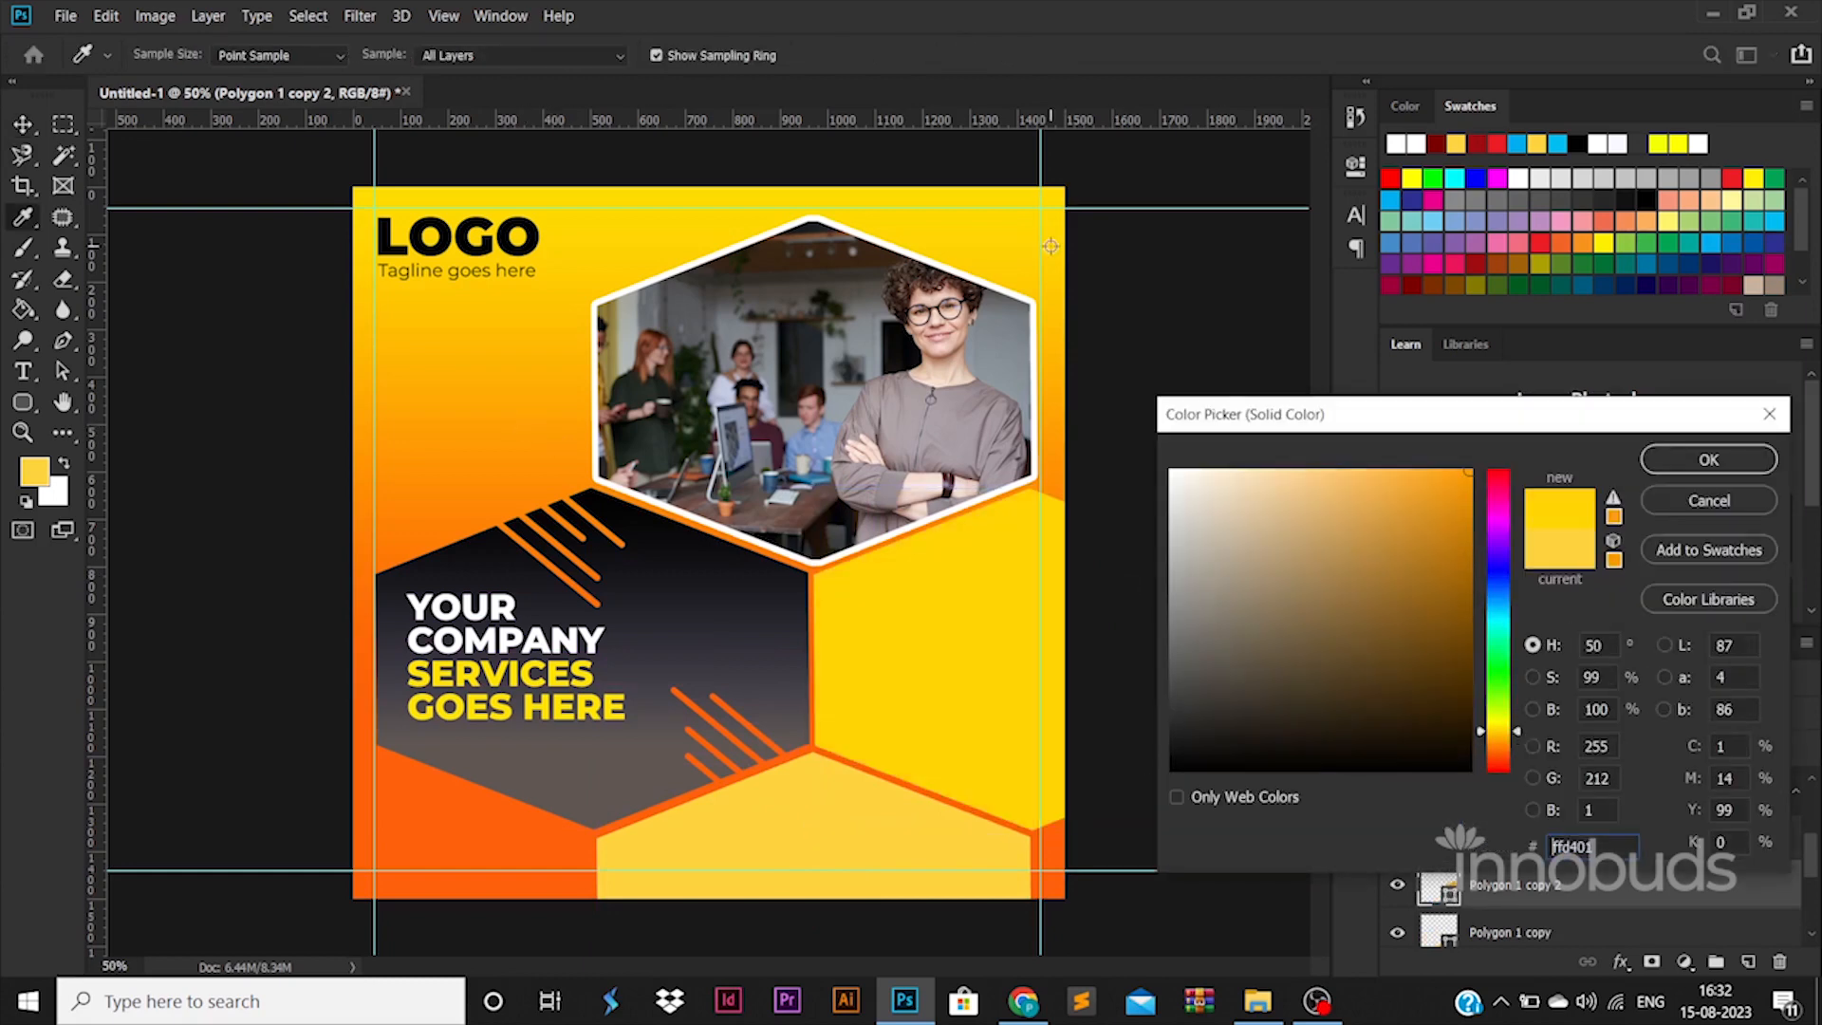
left_click(465, 478)
left_click(392, 813)
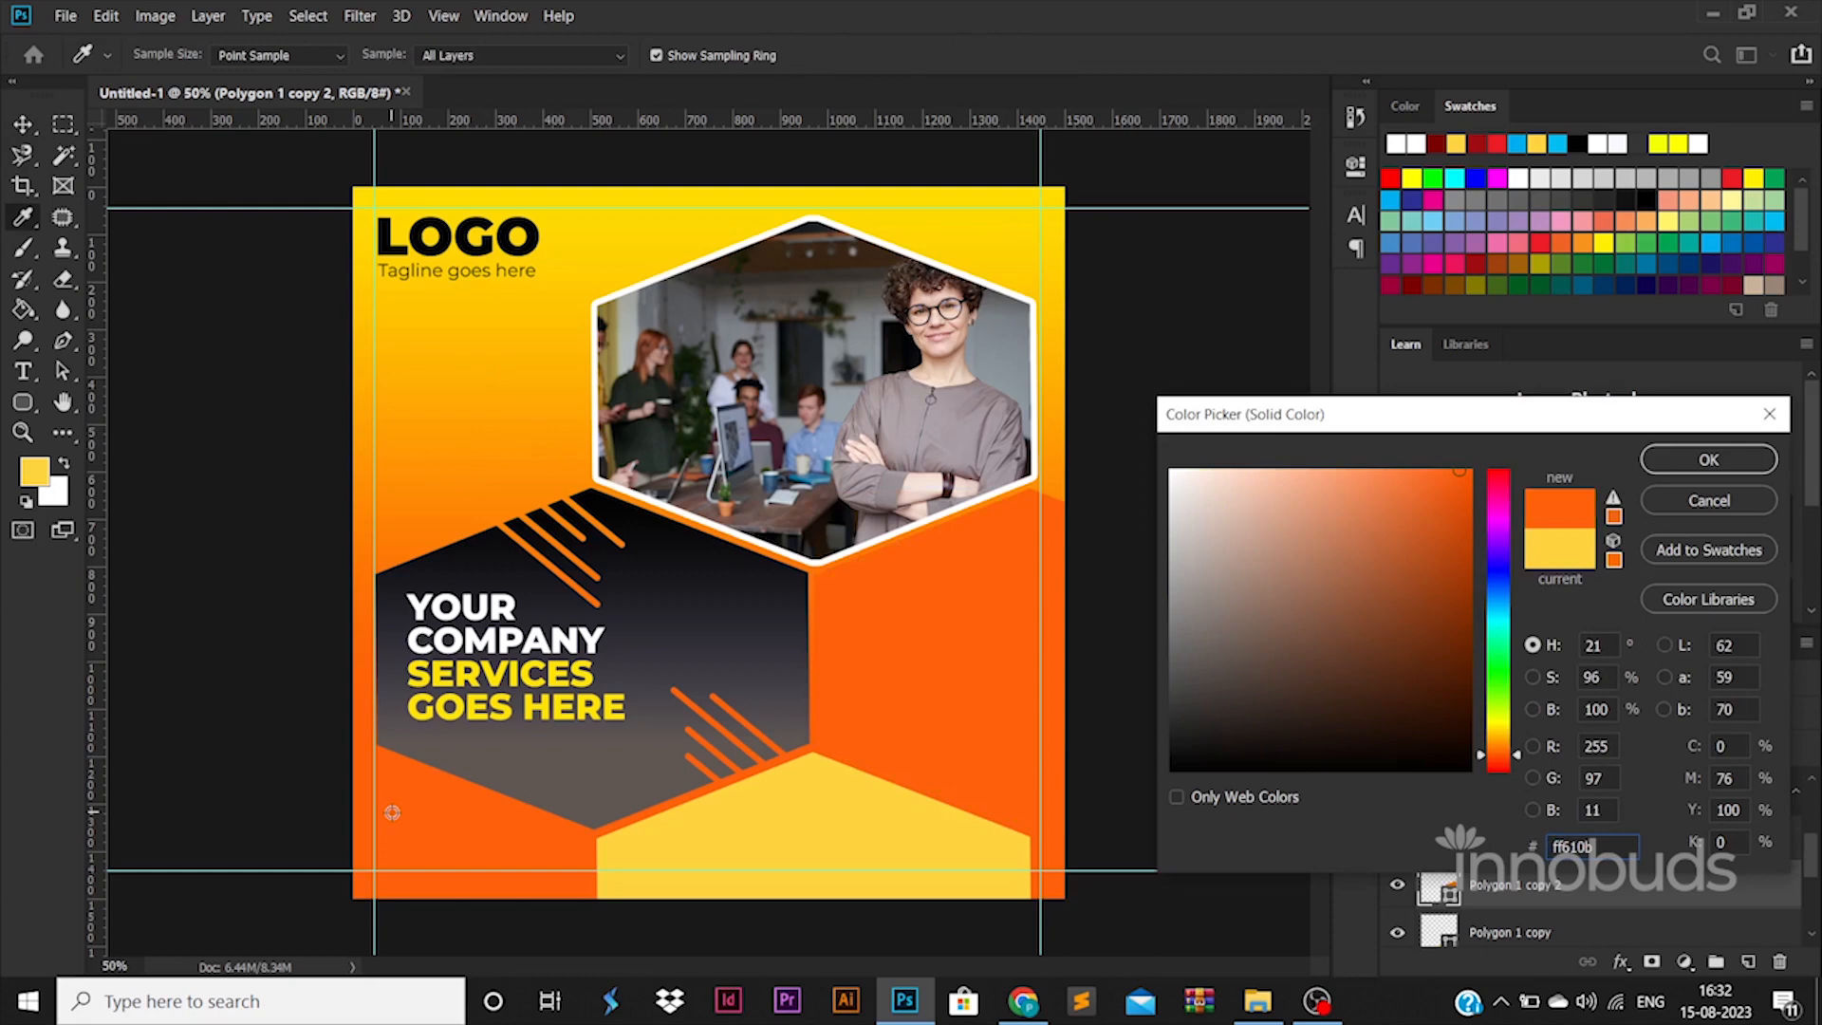
left_click(518, 415)
left_click(637, 583)
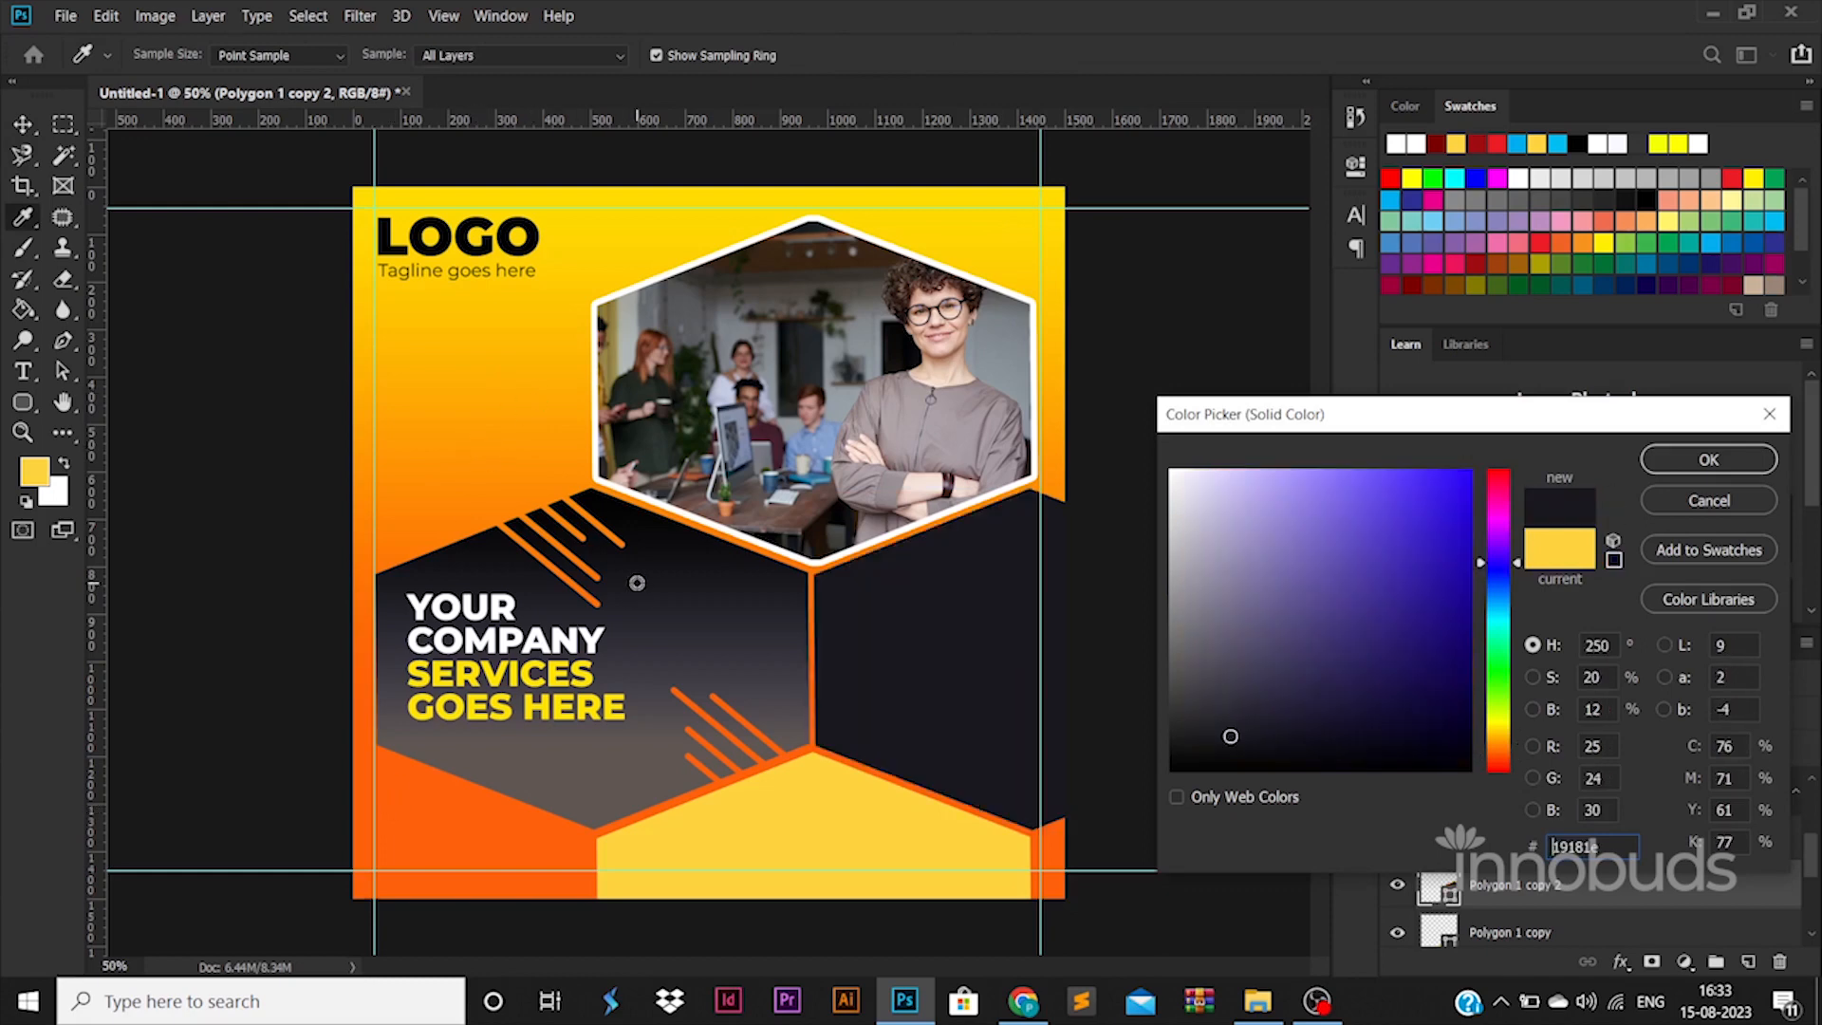
left_click(540, 416)
left_click(1118, 679)
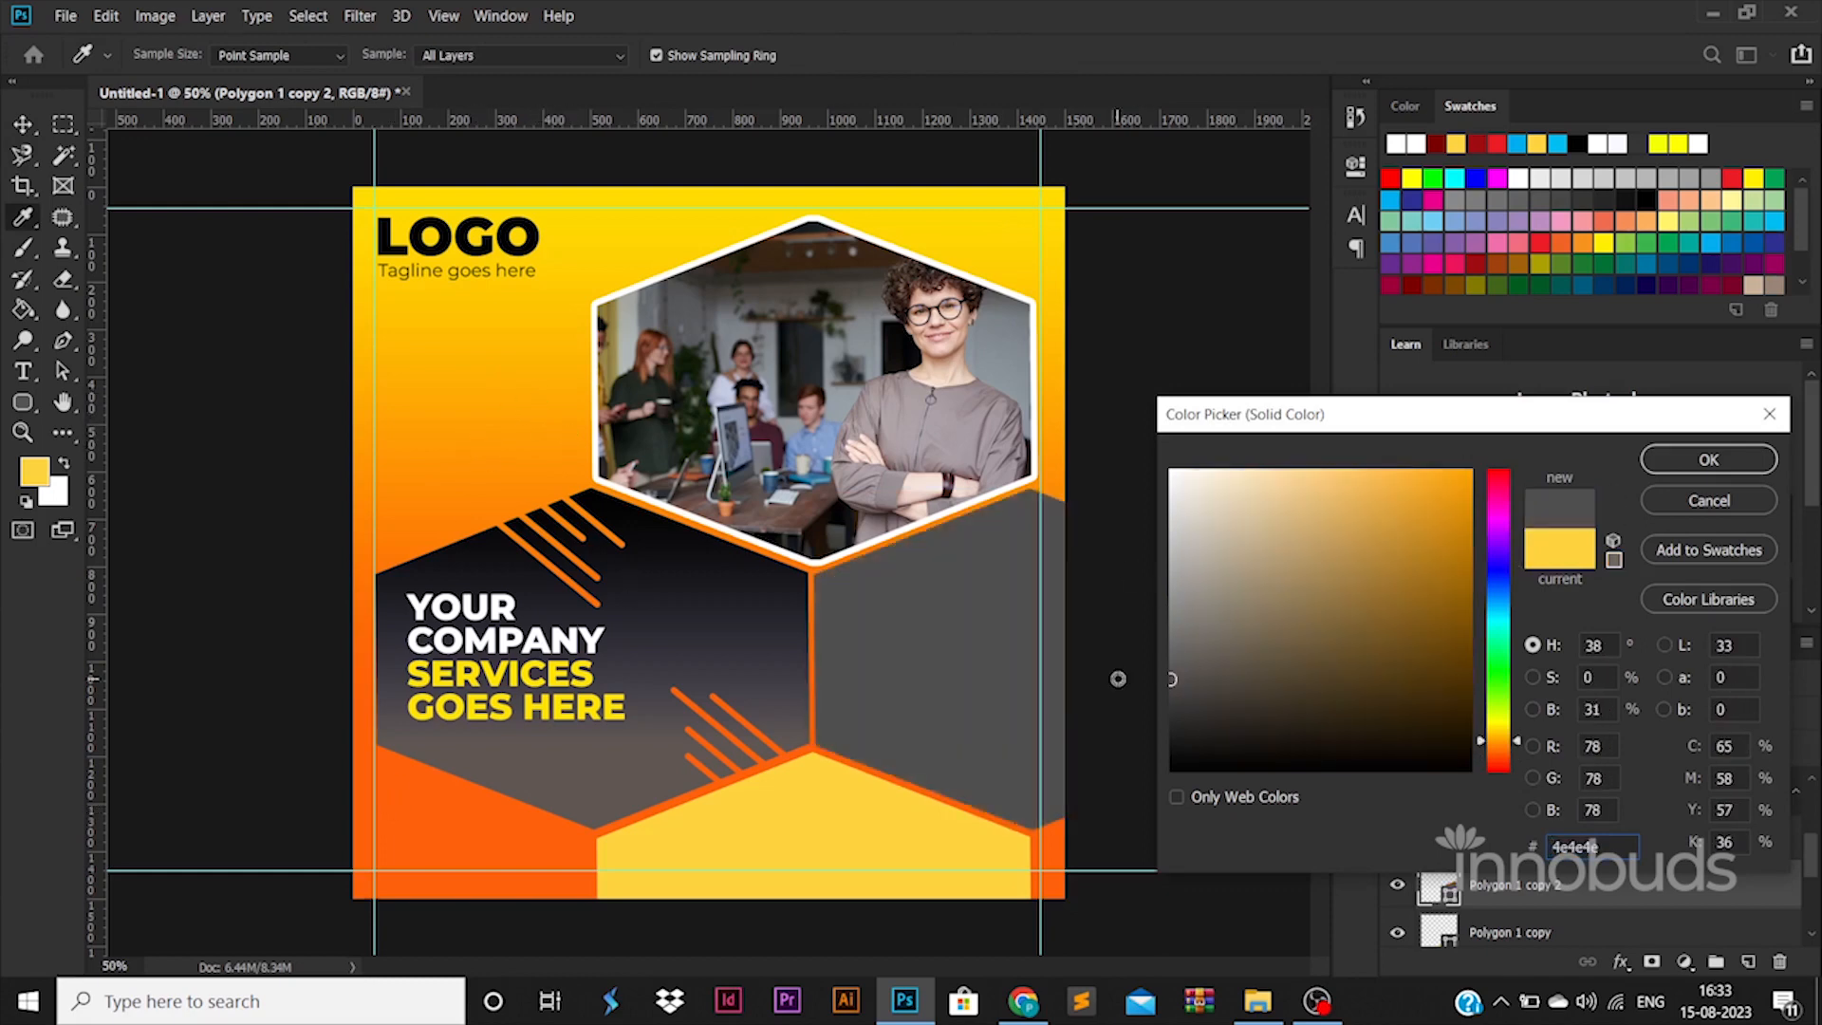
left_click(551, 845)
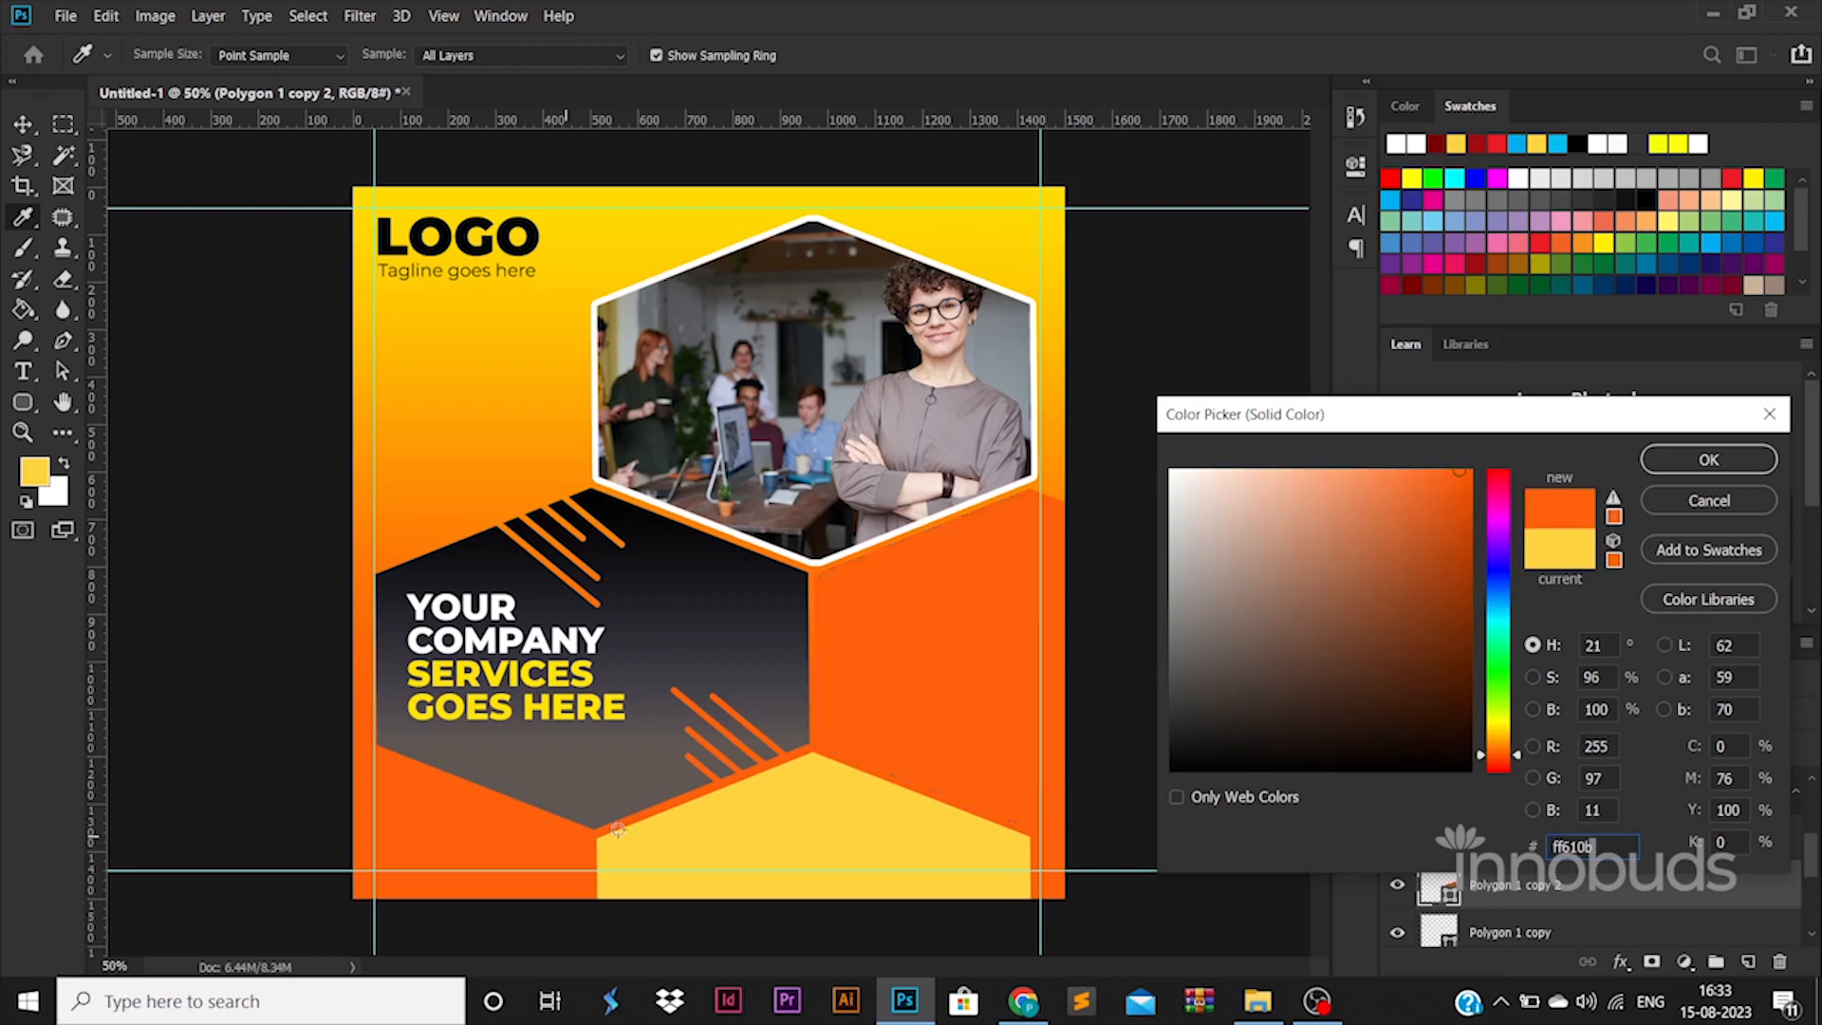
left_click(1706, 466)
Recolor the hexagon at the canvas's lower edge to white.
left_click(976, 897)
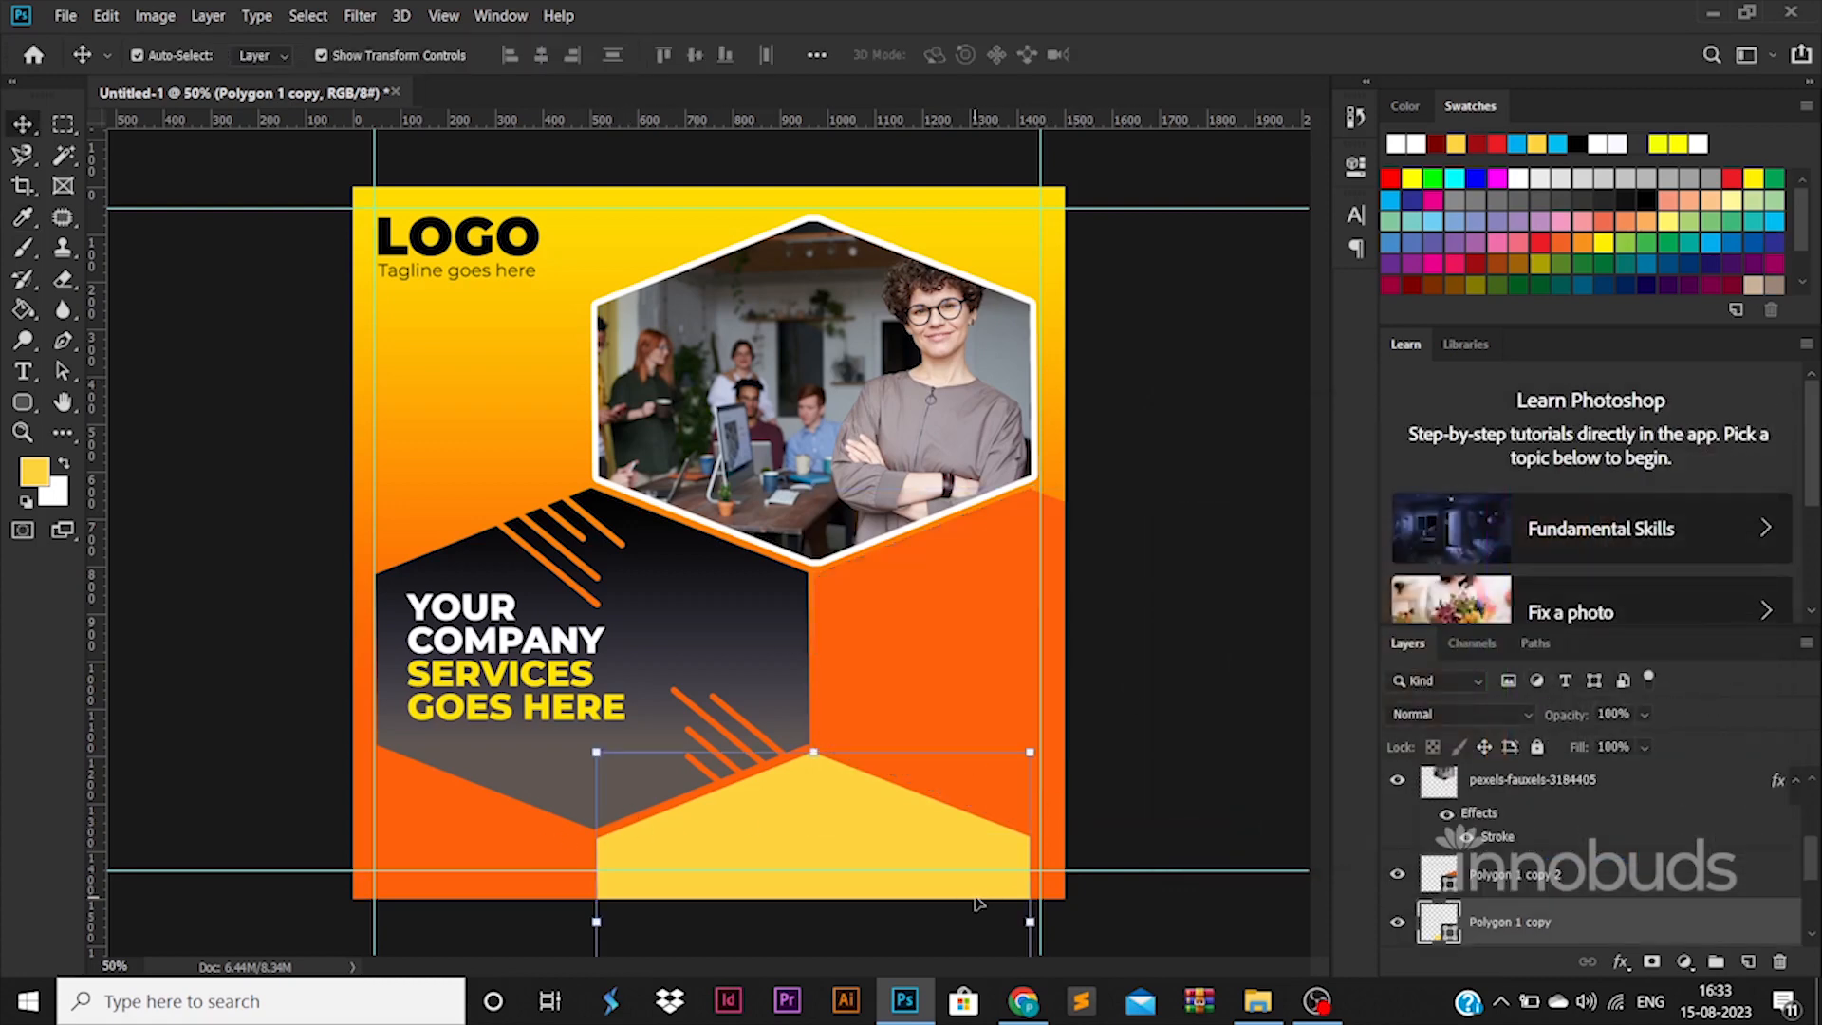
double_click(1450, 939)
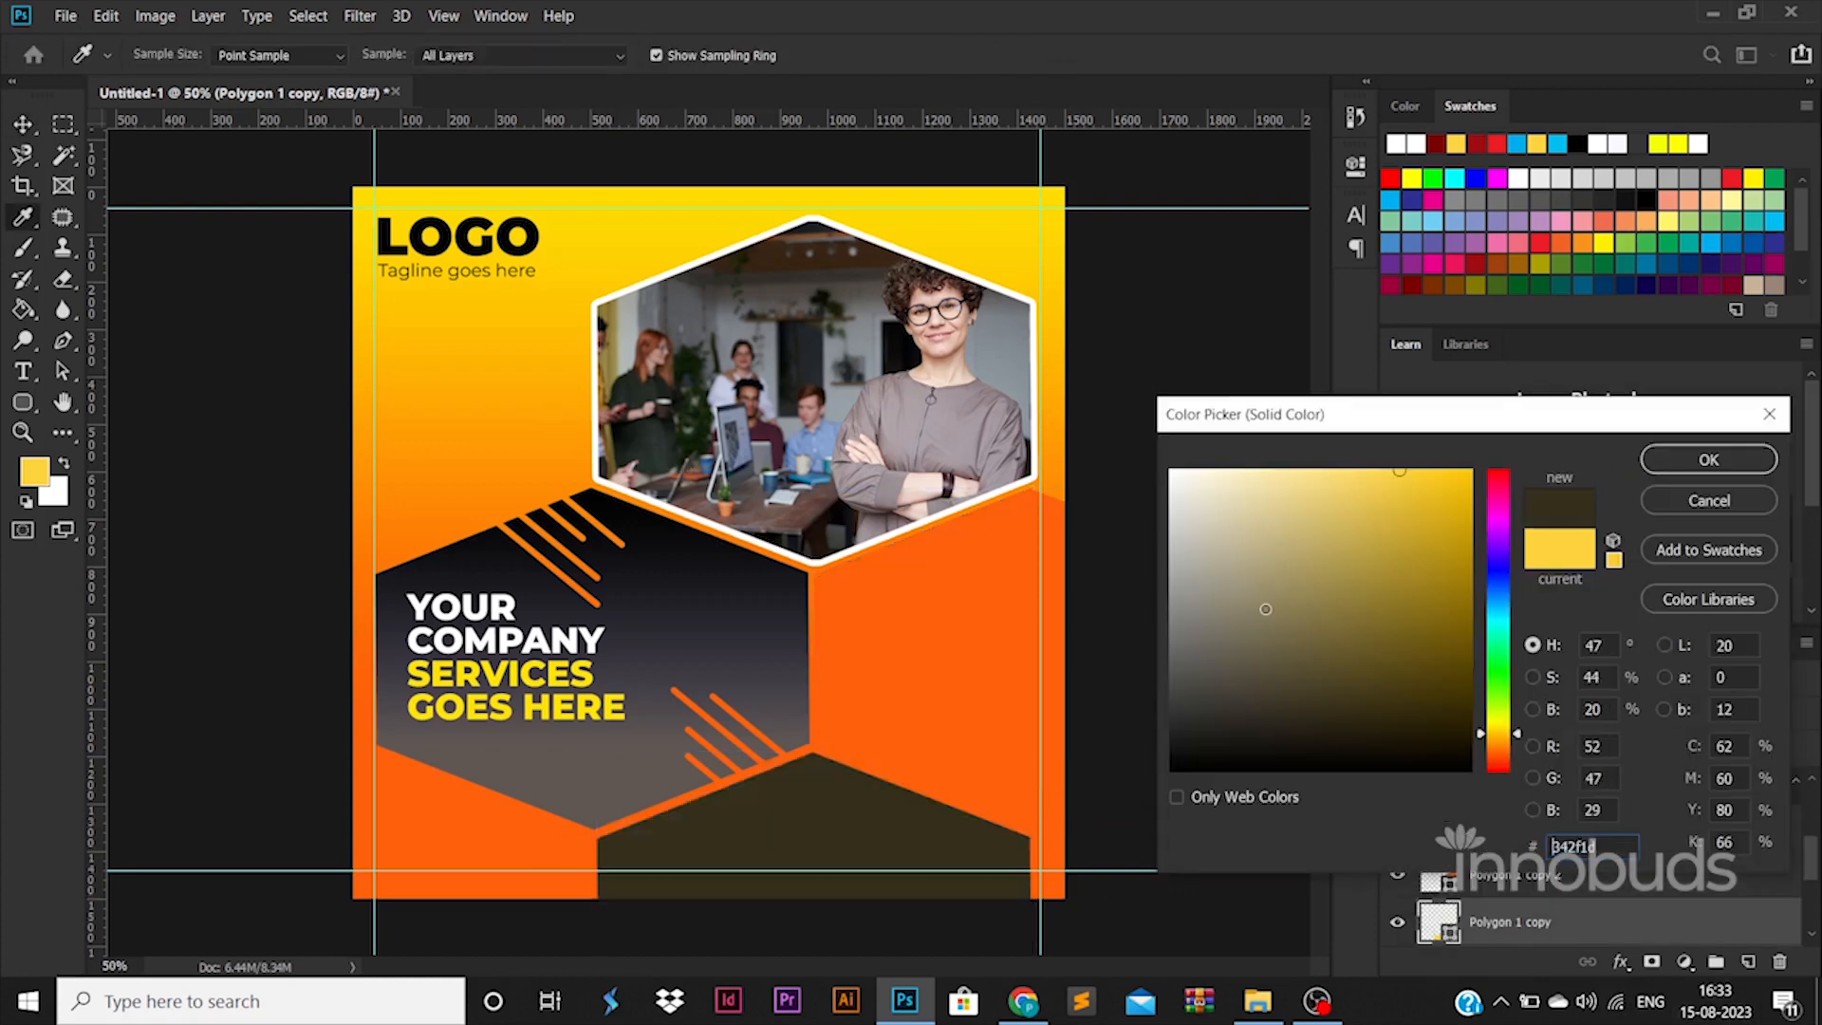
left_click(1173, 471)
left_click(1709, 464)
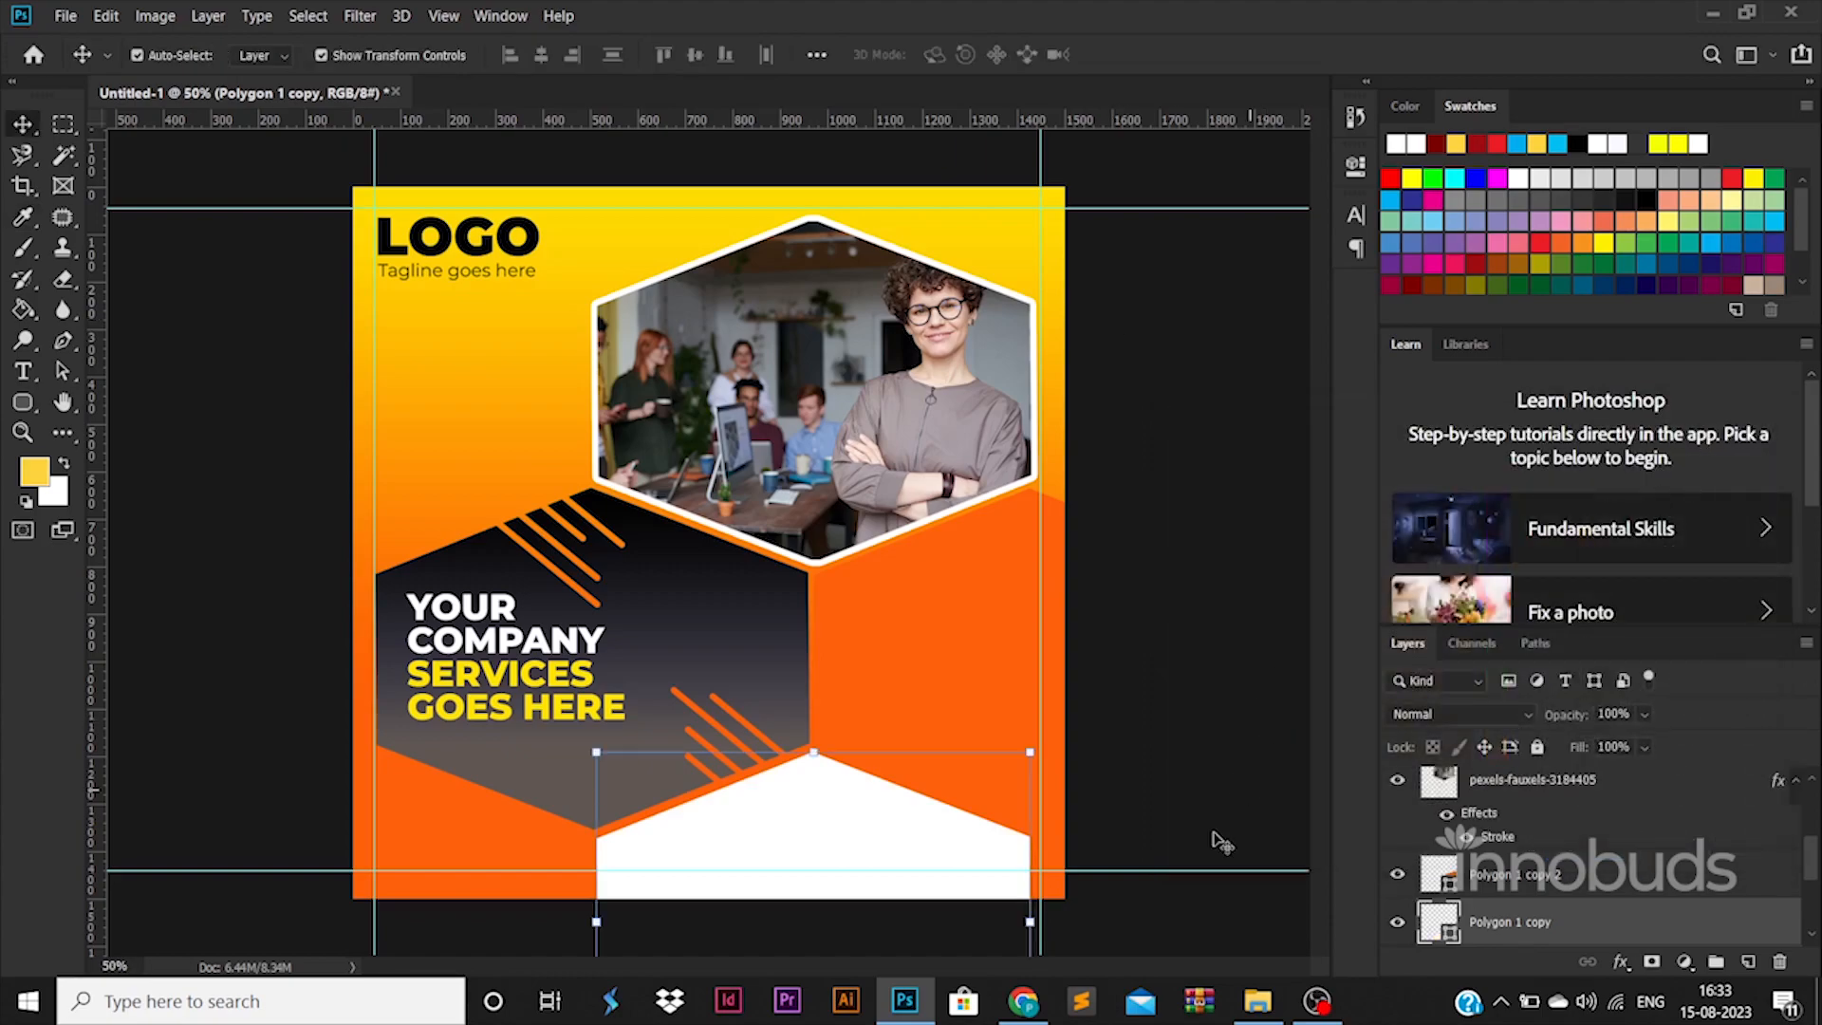
Place email.png and globe.png from the ICONS folder into the post as separate layers.
left_click(1258, 1001)
left_click(594, 85)
double_click(1273, 233)
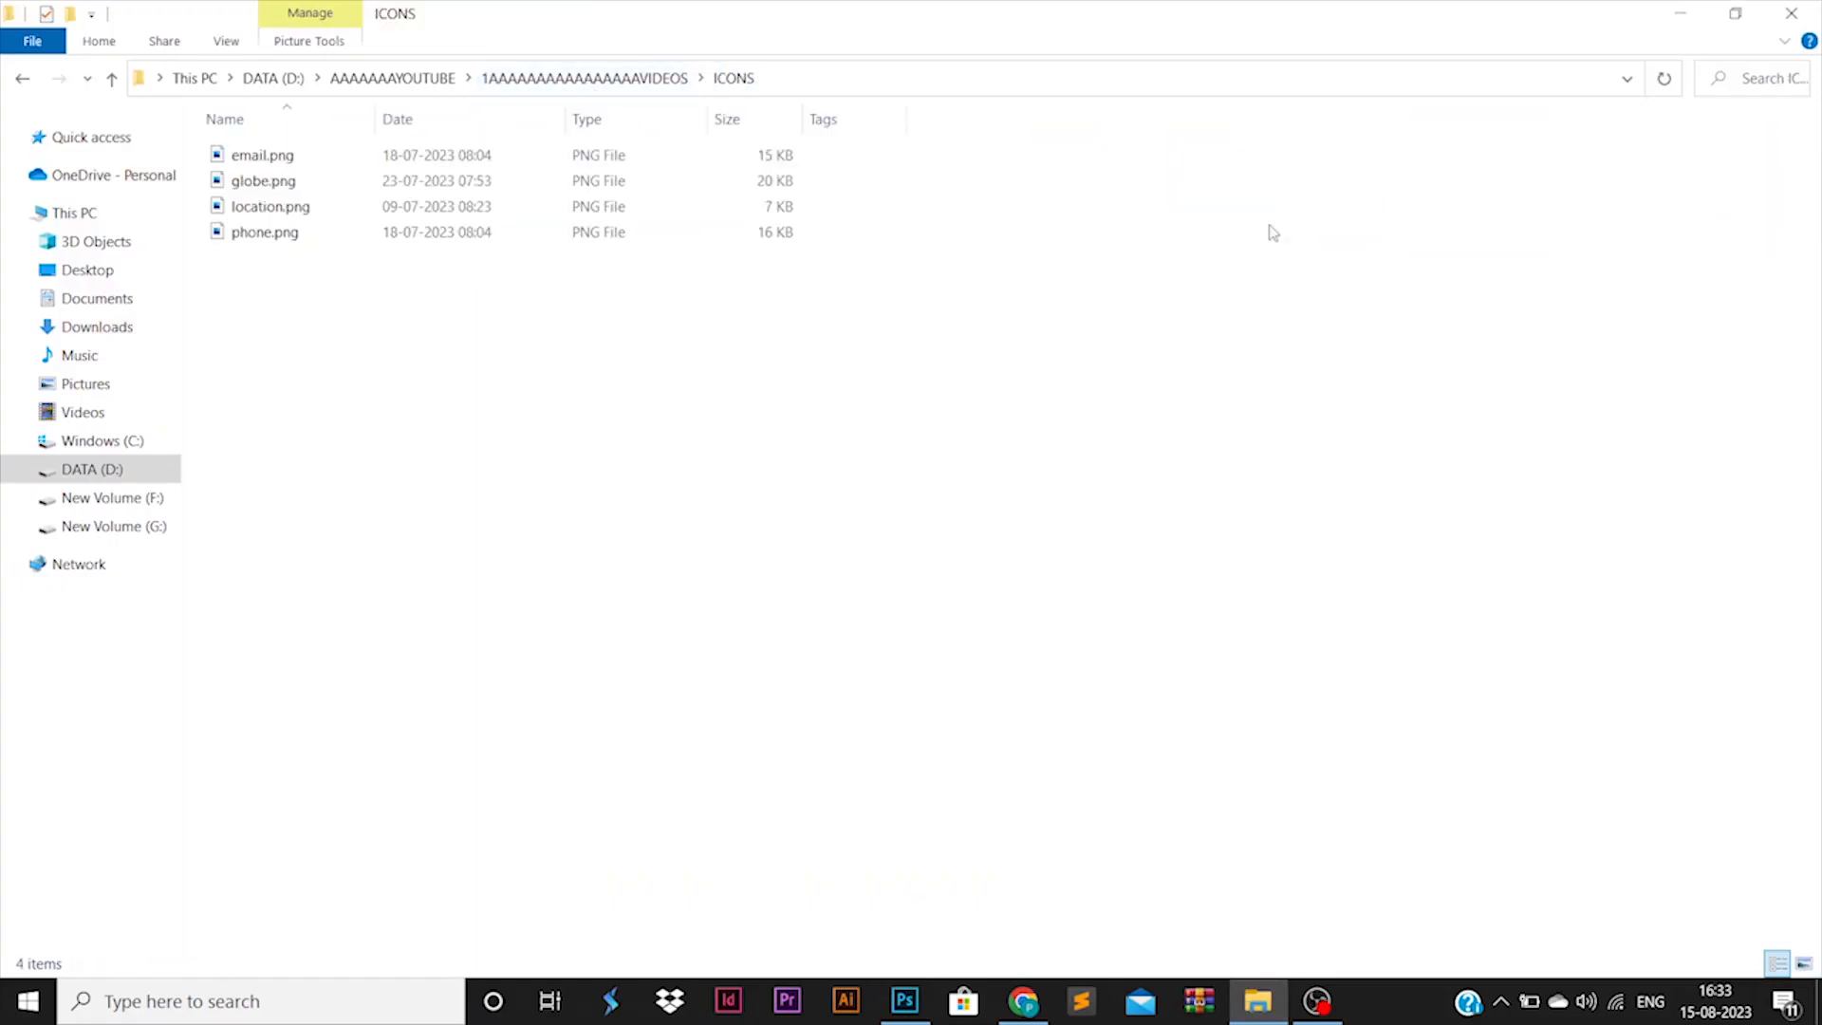
left_click(317, 167)
left_click(266, 181, "ctrl")
left_click_drag(266, 181, 896, 792)
key("Return")
key("Return")
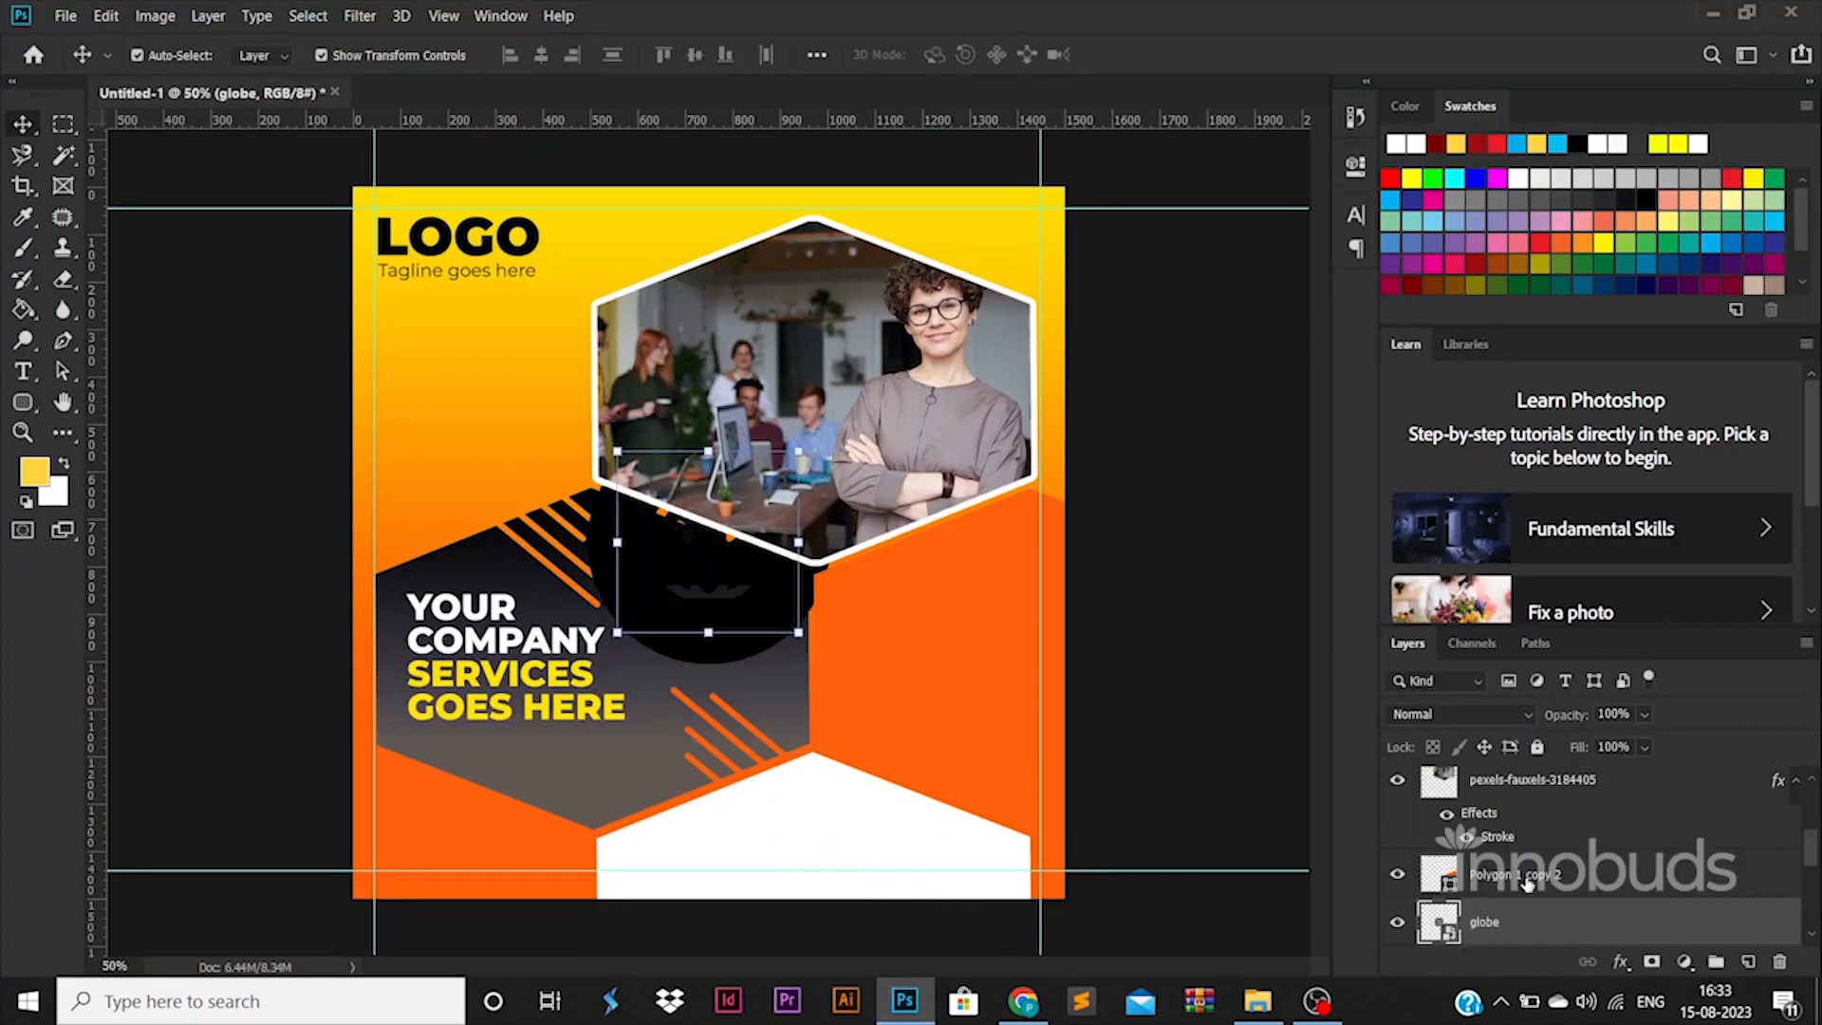
Scale the email and globe icons down to 17.45% and set them side by side on the white hexagon.
scroll(1526, 879, "down", 2)
left_click(1557, 877, "ctrl")
left_click_drag(824, 427, 850, 837)
key("Return")
left_click(764, 883)
key("Return")
key("ctrl+t")
key("Return")
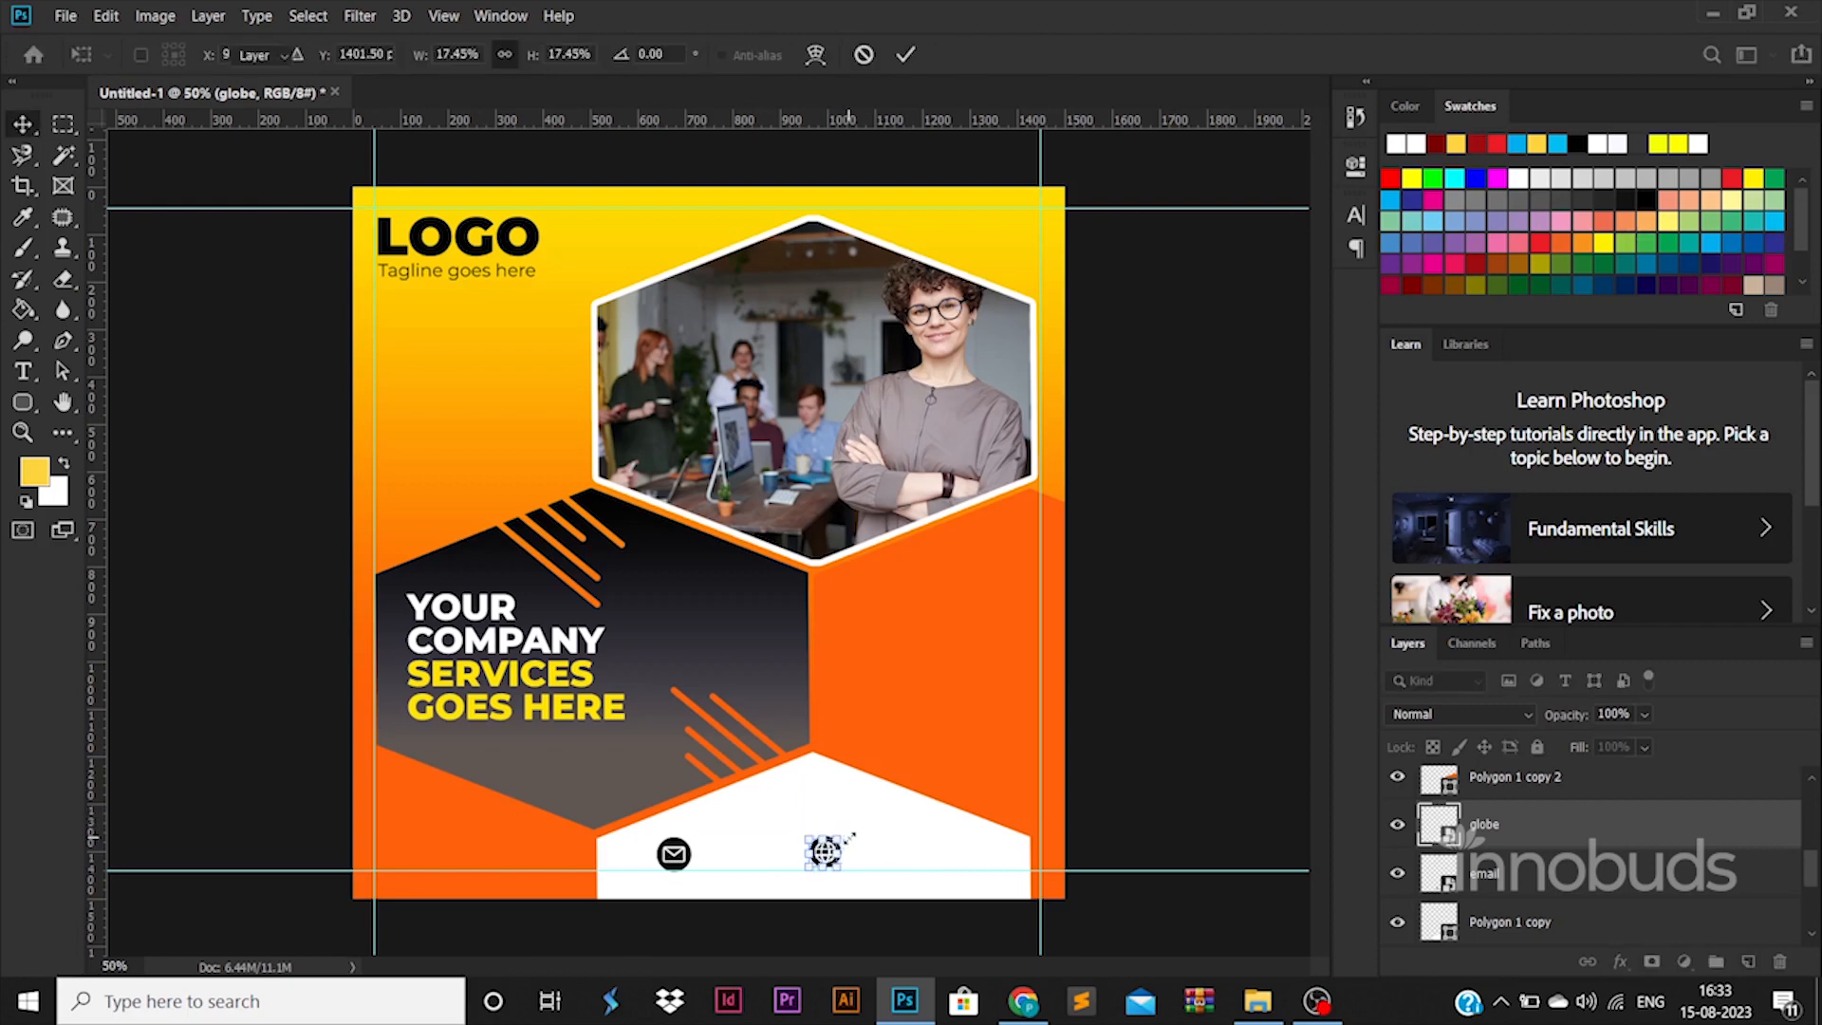
Spread the email and globe icons further apart inside the white hexagon and align their vertical centers.
left_click(1584, 873, "shift")
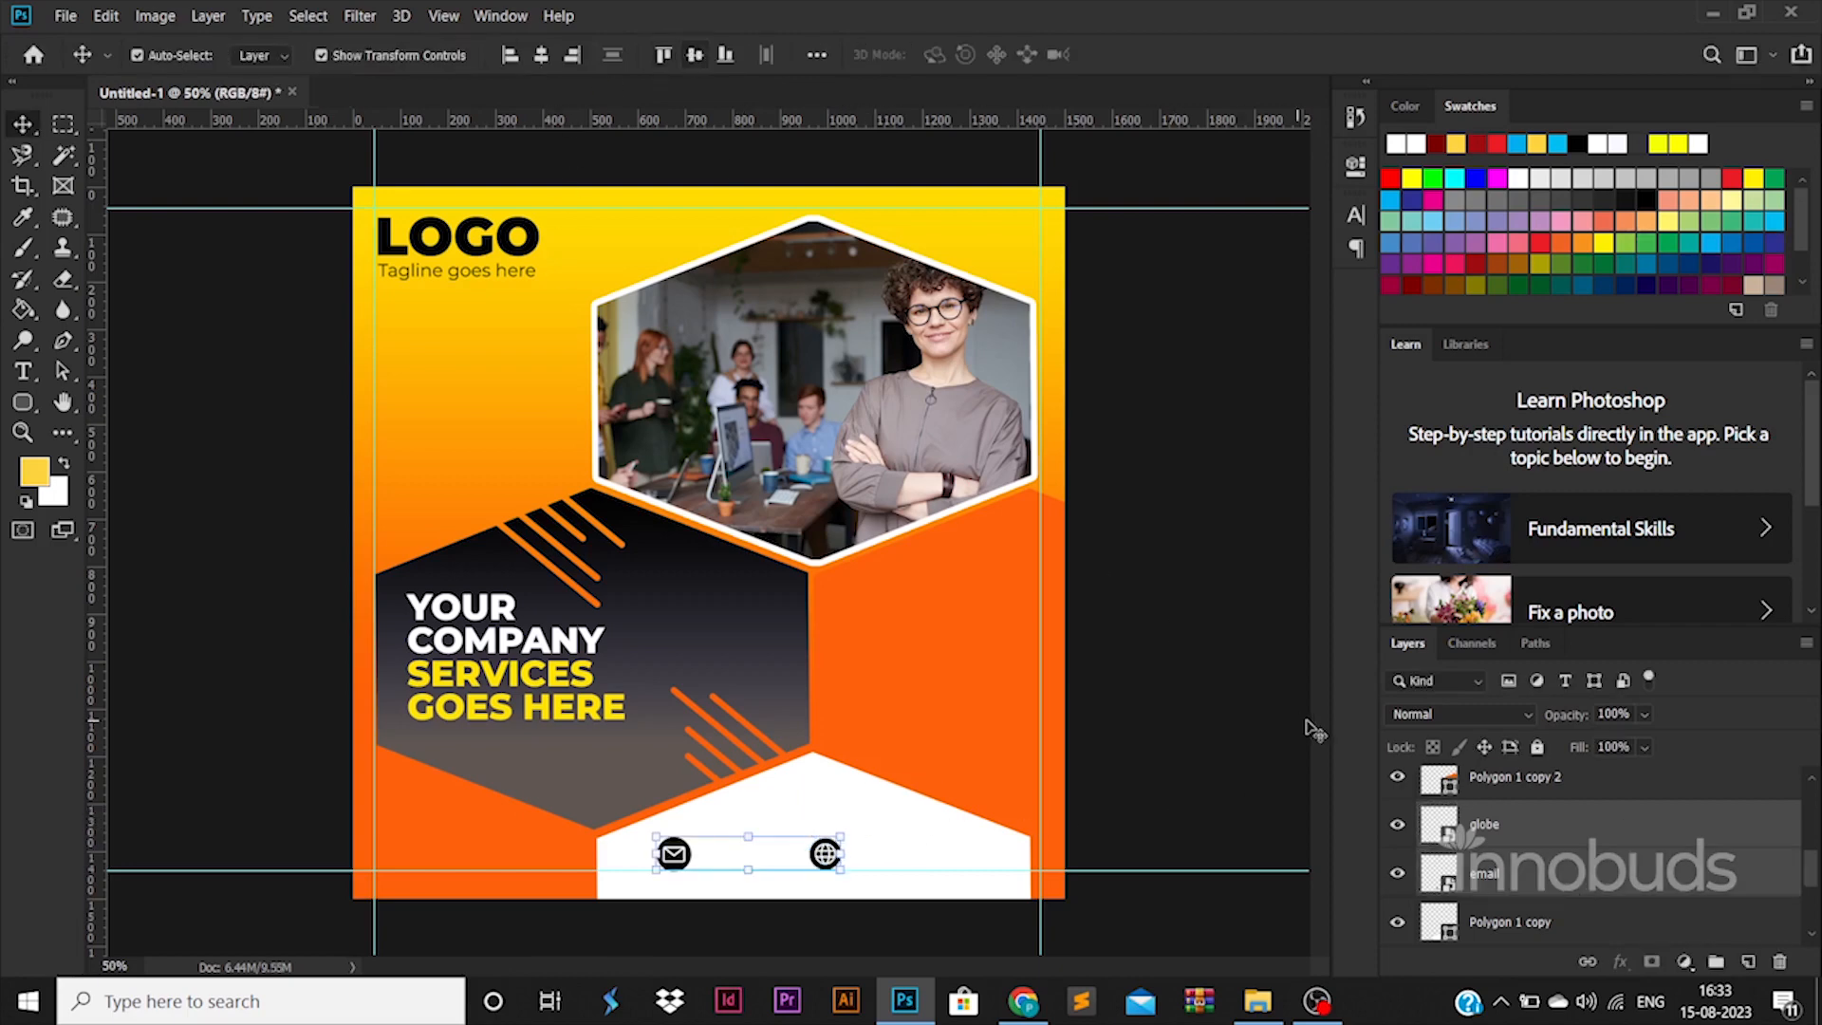
left_click_drag(681, 853, 398, 852)
key("ctrl+z")
left_click(1153, 859)
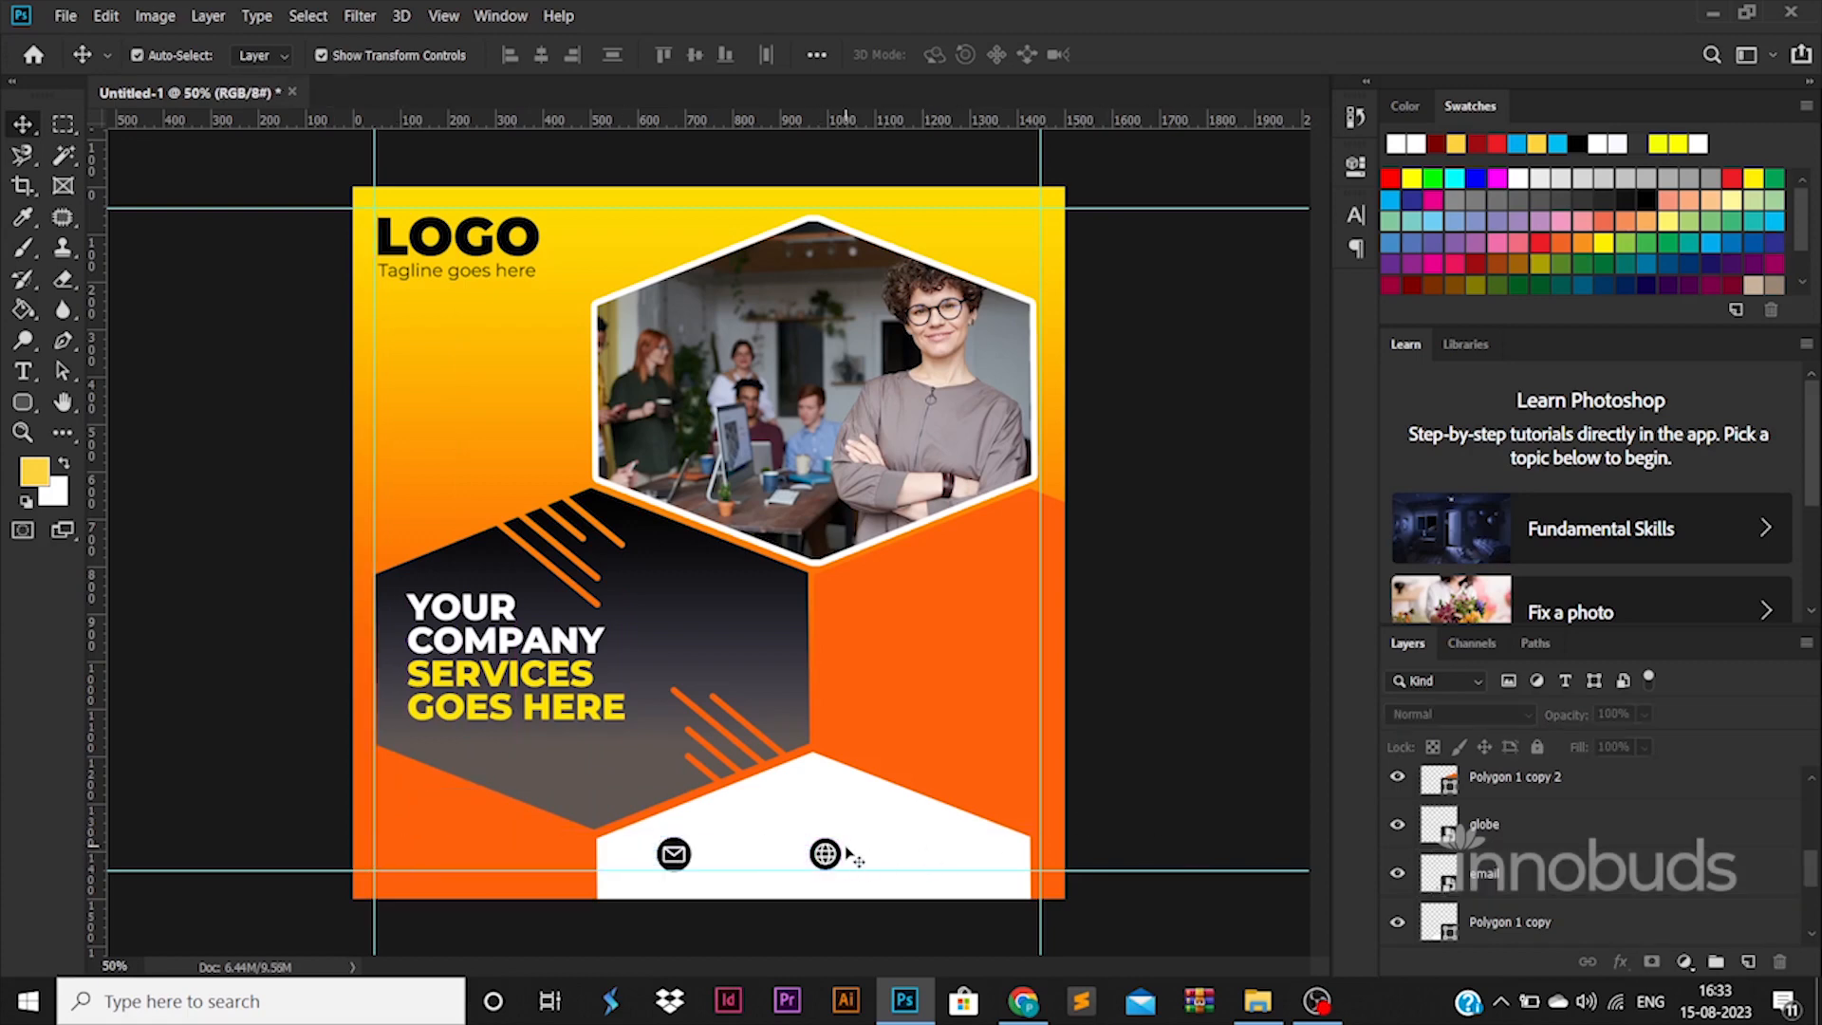
left_click_drag(826, 855, 890, 854)
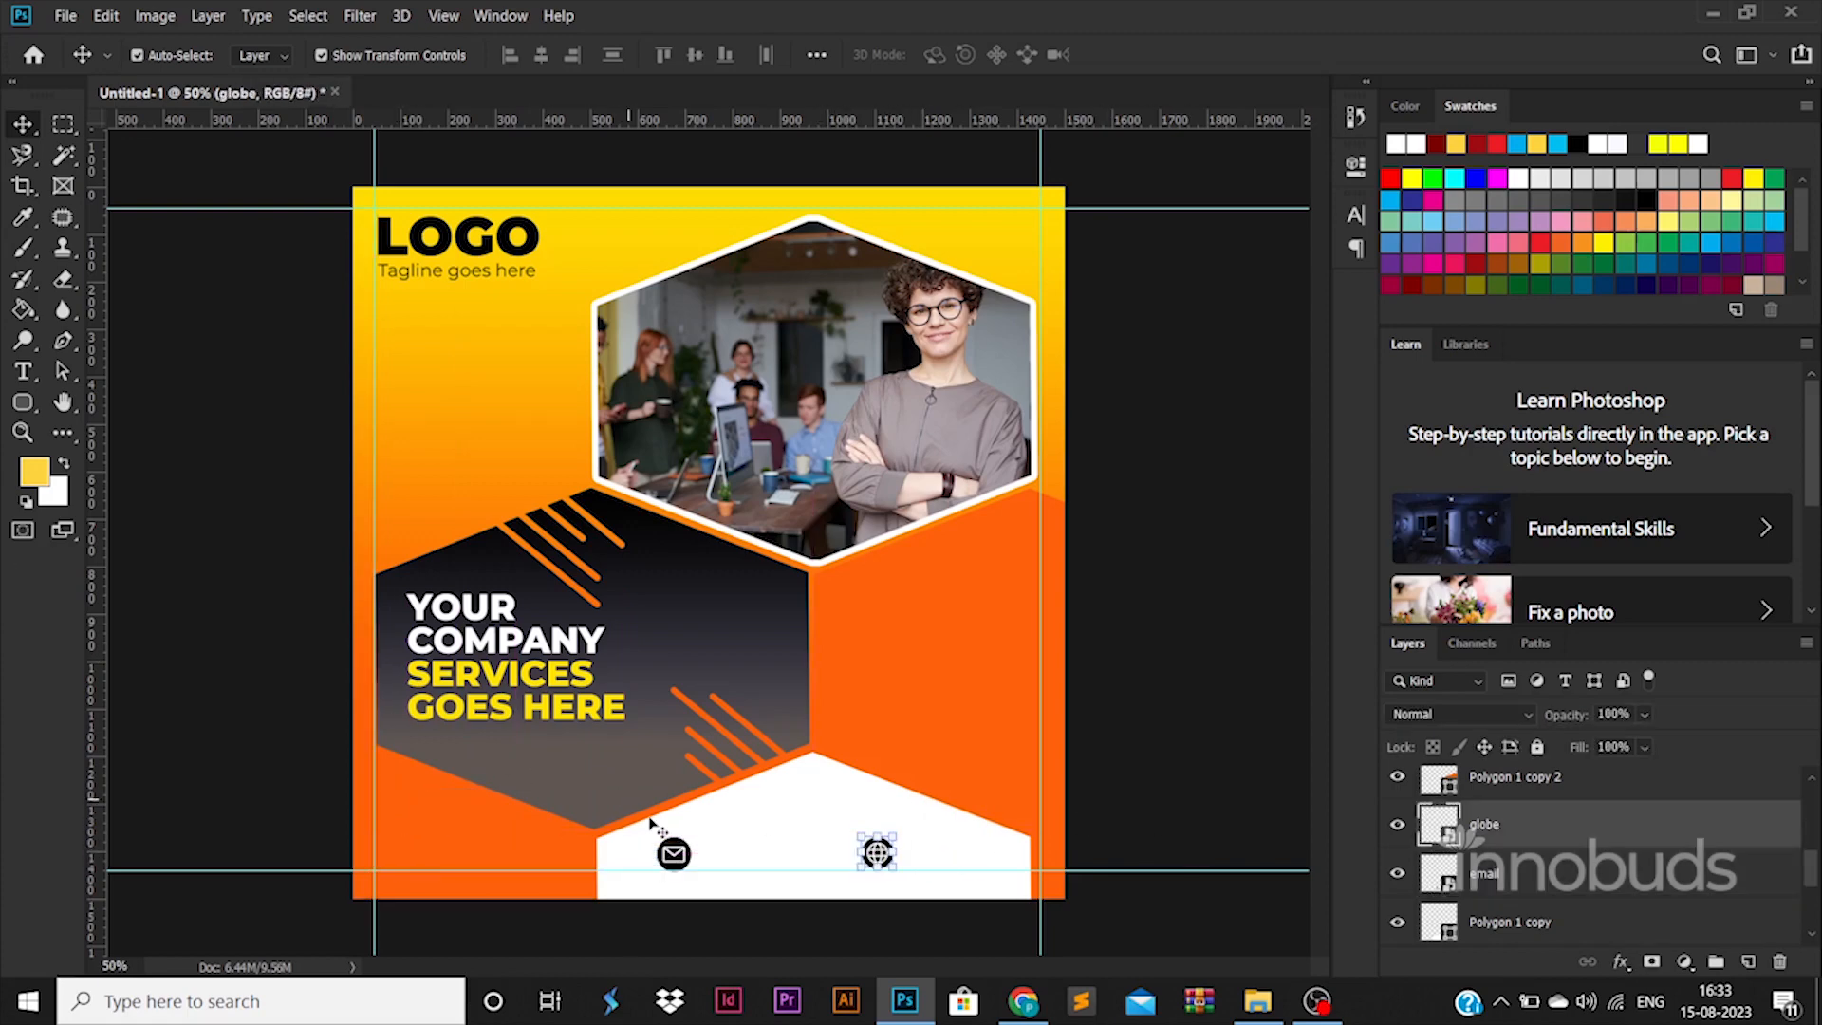
left_click_drag(684, 856, 652, 855)
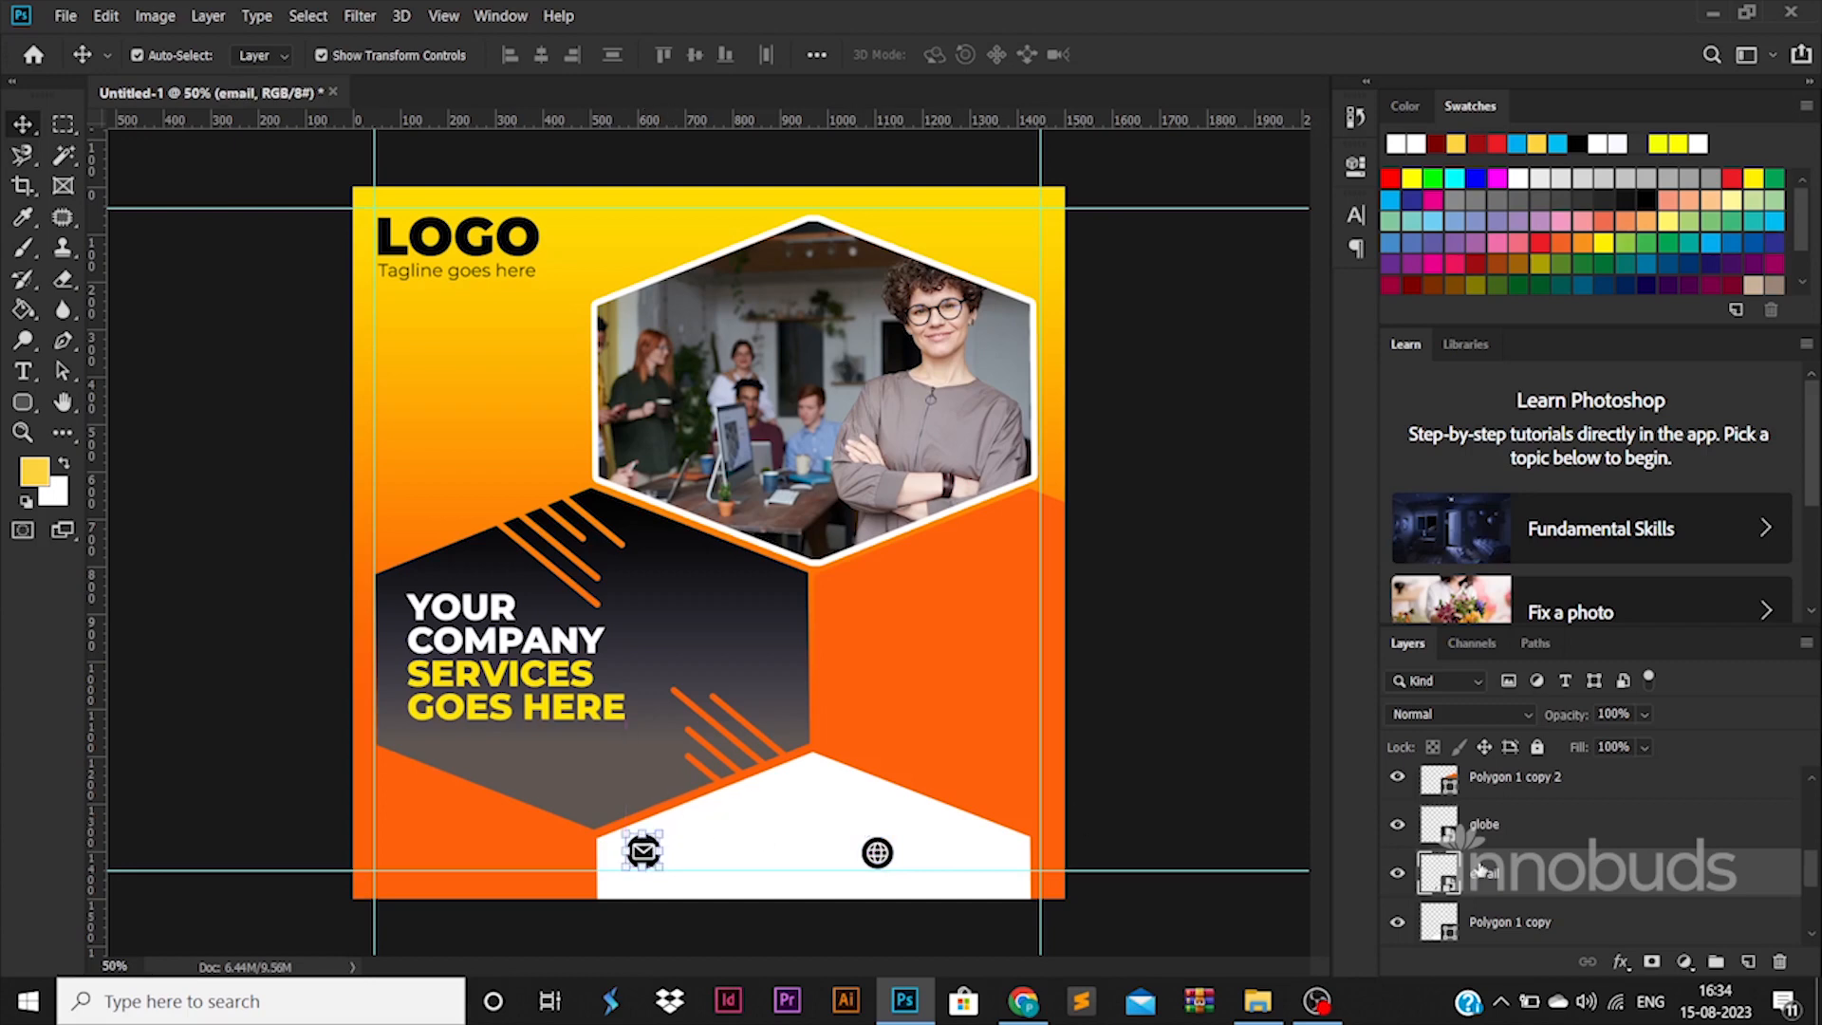
left_click(1483, 823, "ctrl")
left_click(696, 54)
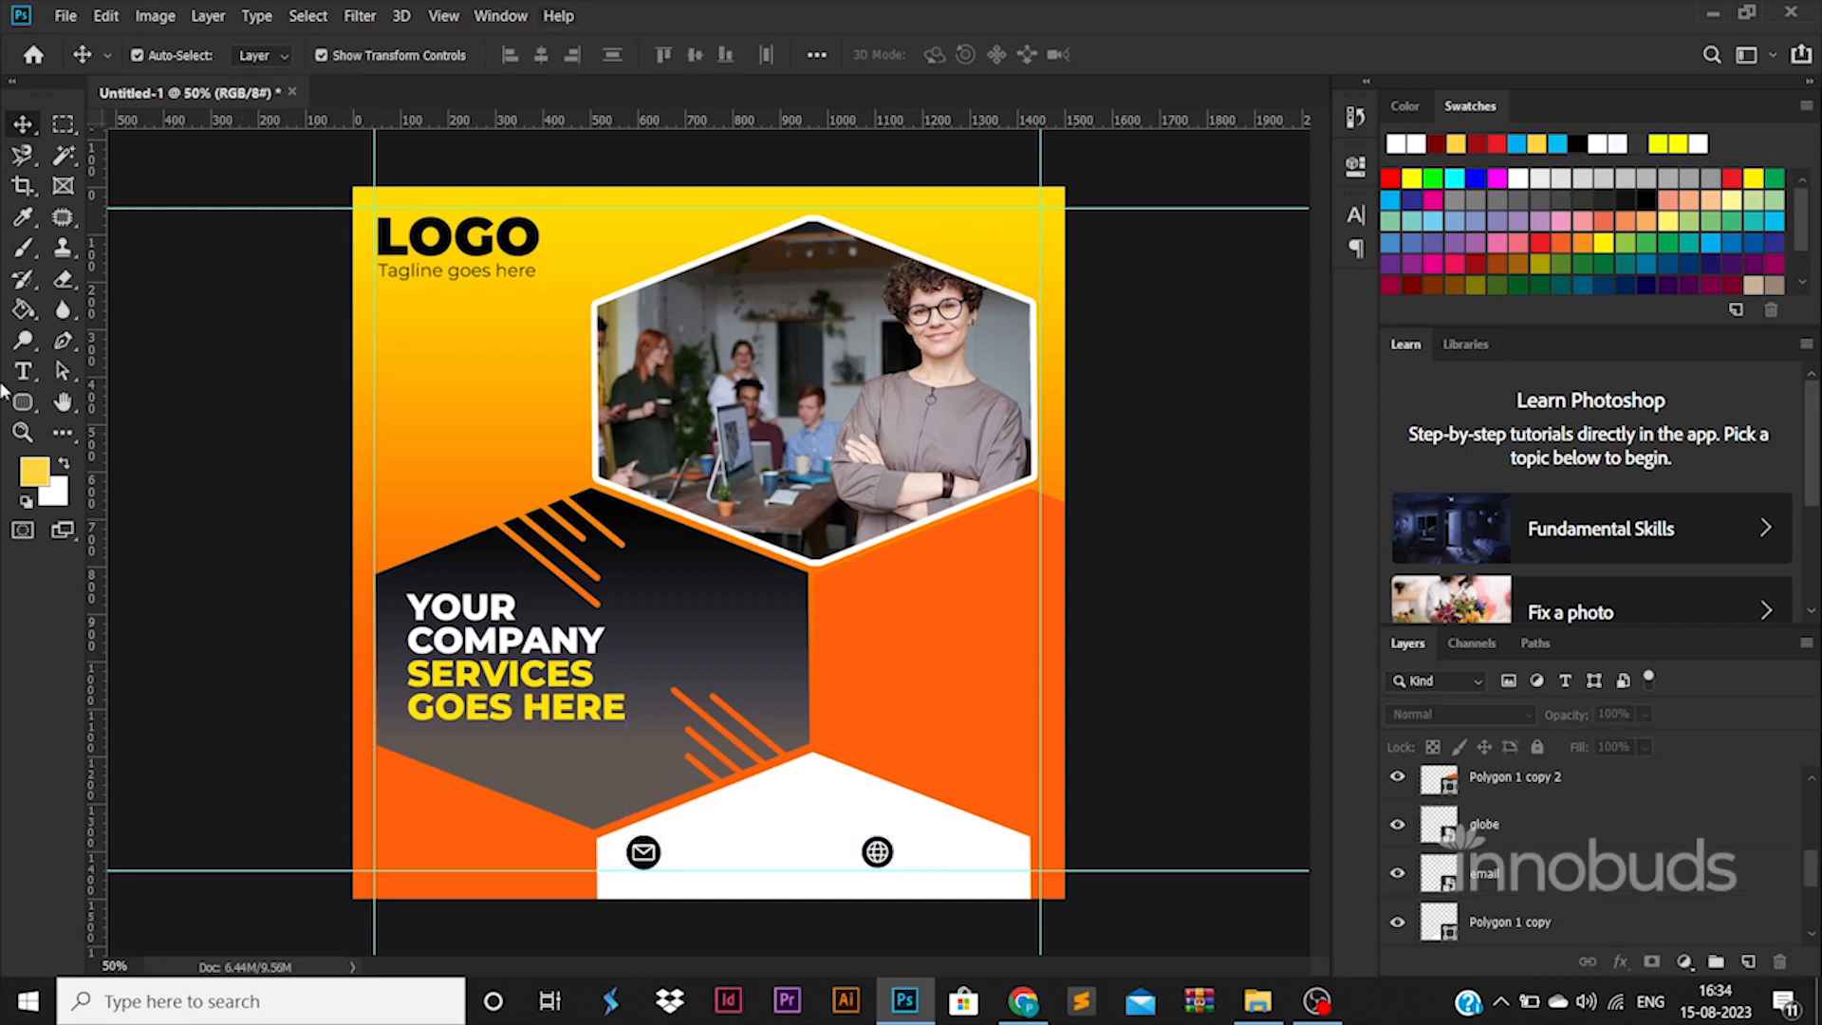
Add a text line with the company's email address beside the email icon.
key("t")
left_click(674, 845)
key("BackSpace")
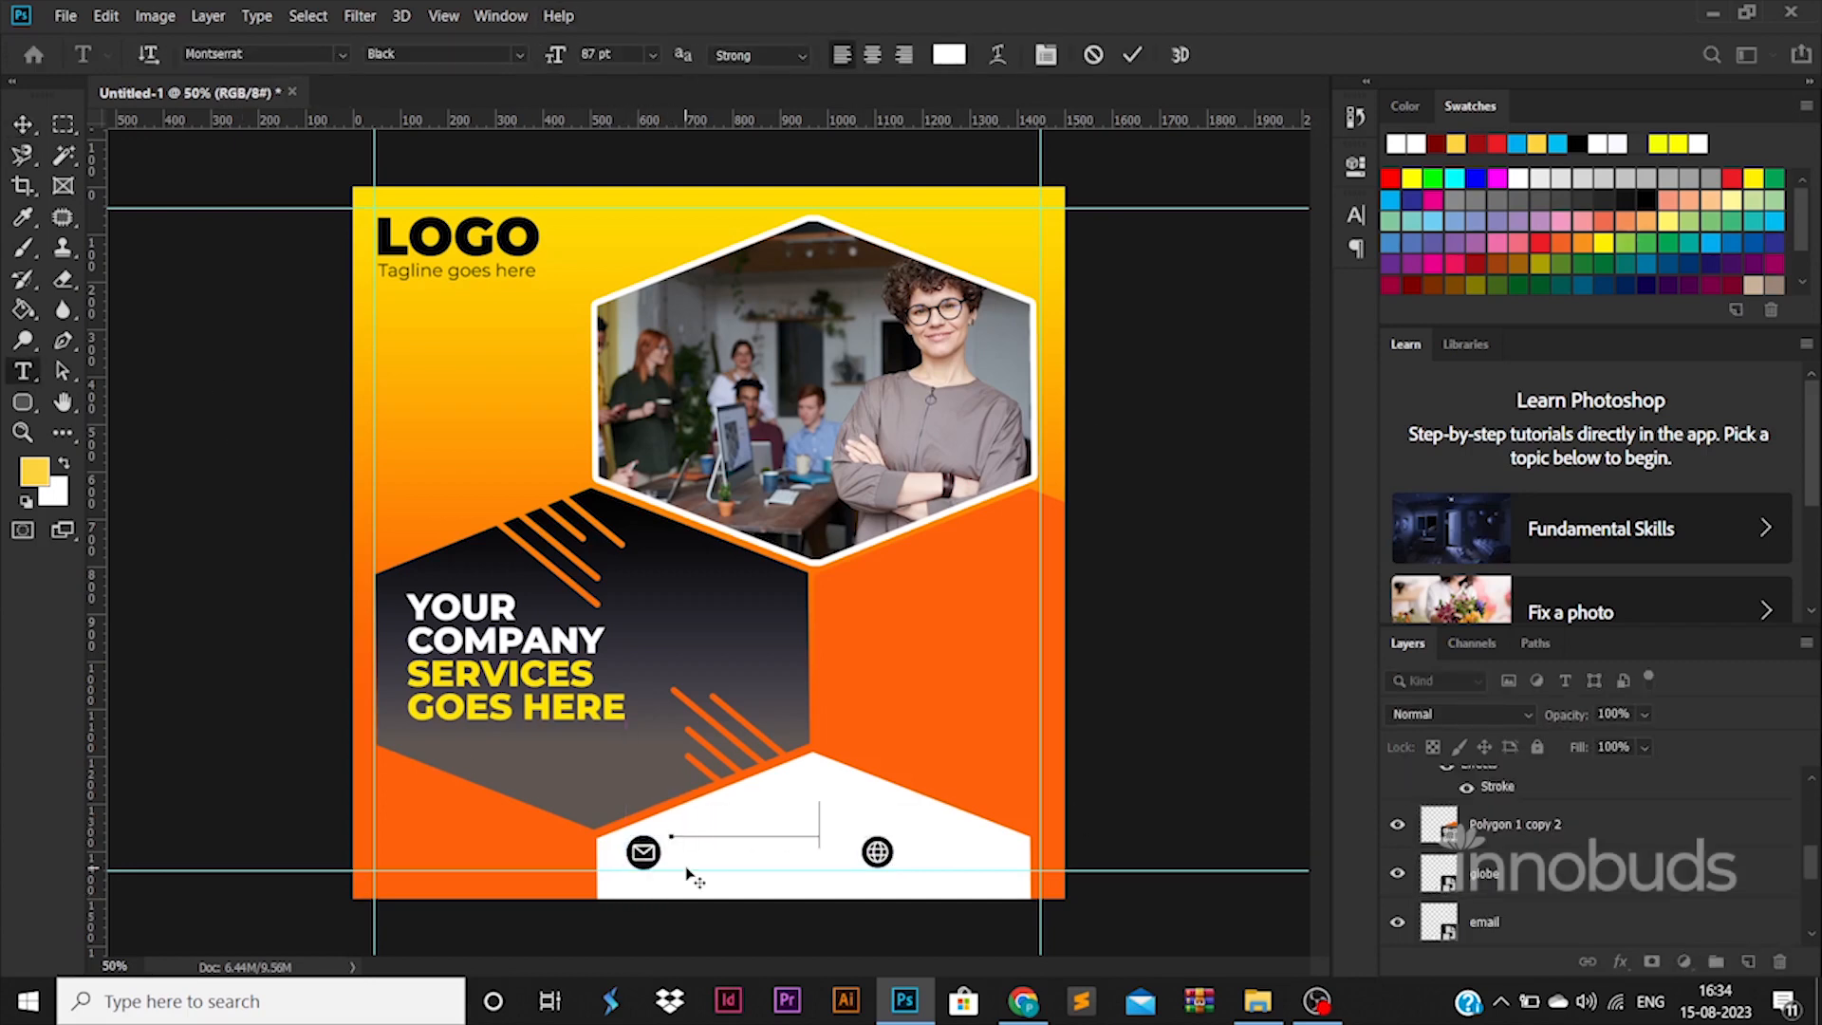
type("IL")
key("ctrl+a")
type("you")
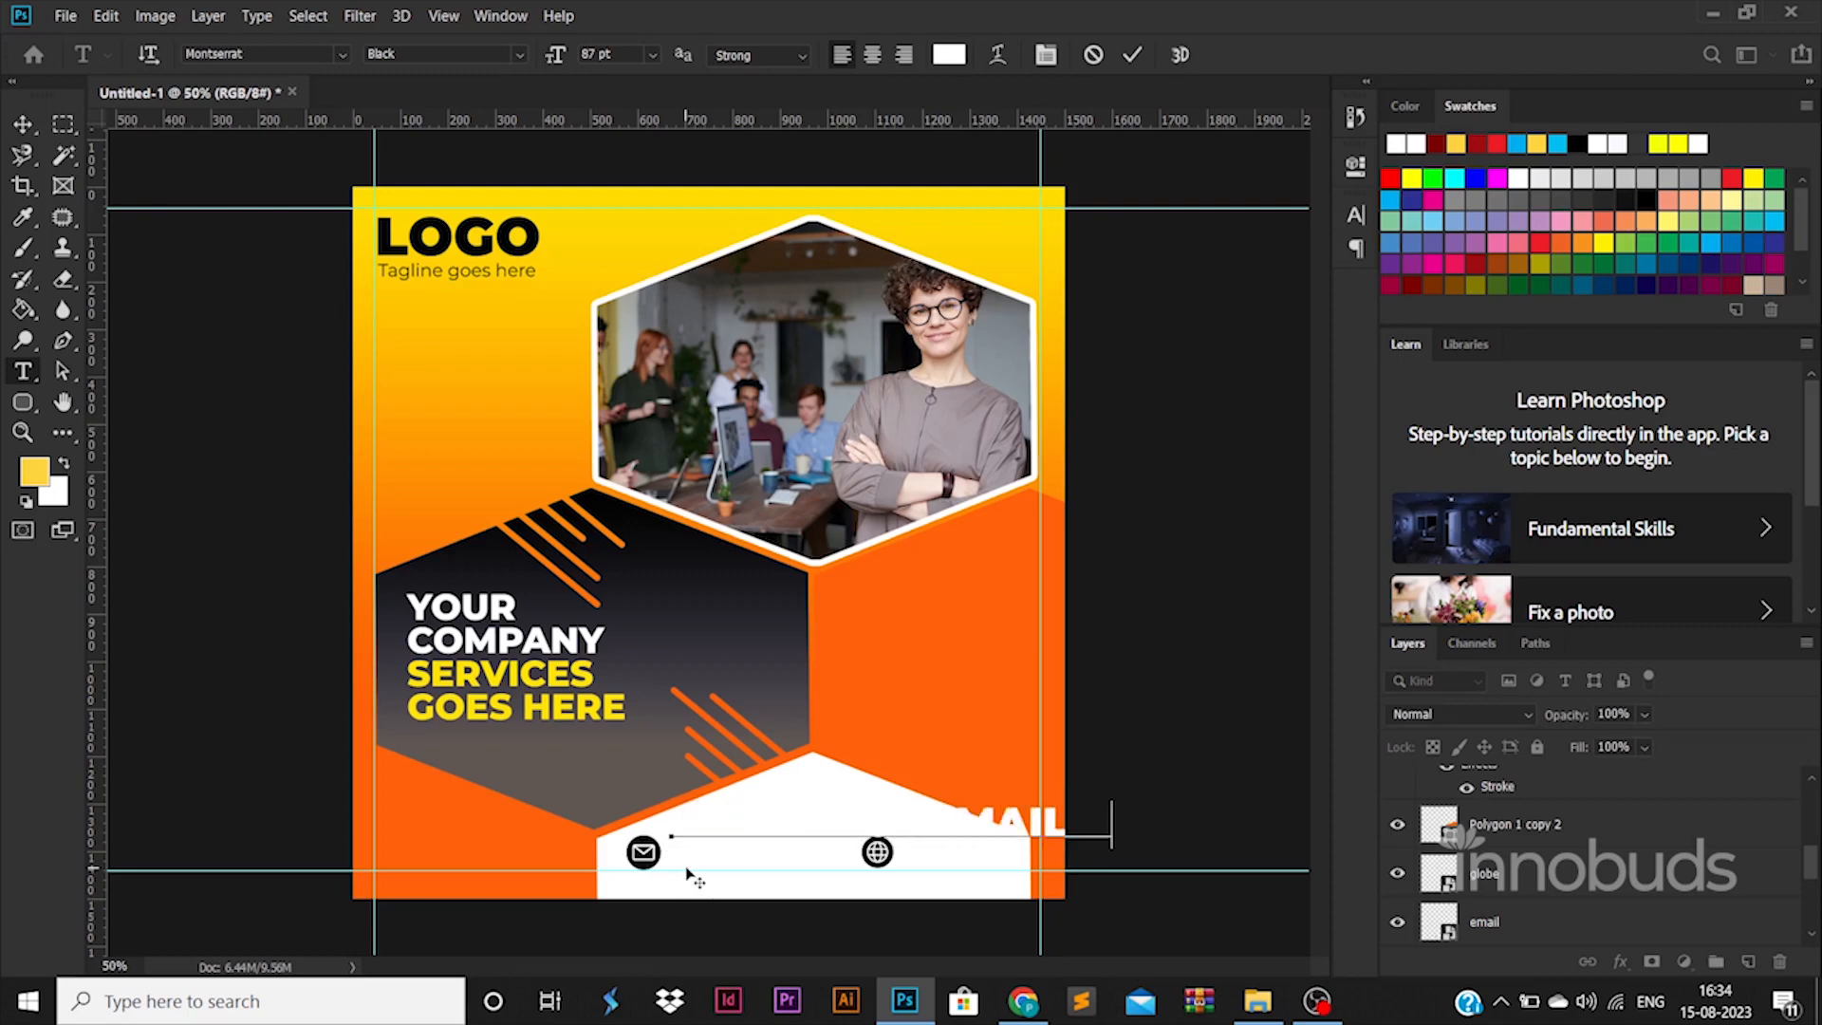
Format the email text as black Montserrat Regular at 27 pt.
key("ctrl+a")
left_click(949, 54)
left_click_drag(1174, 767, 1220, 805)
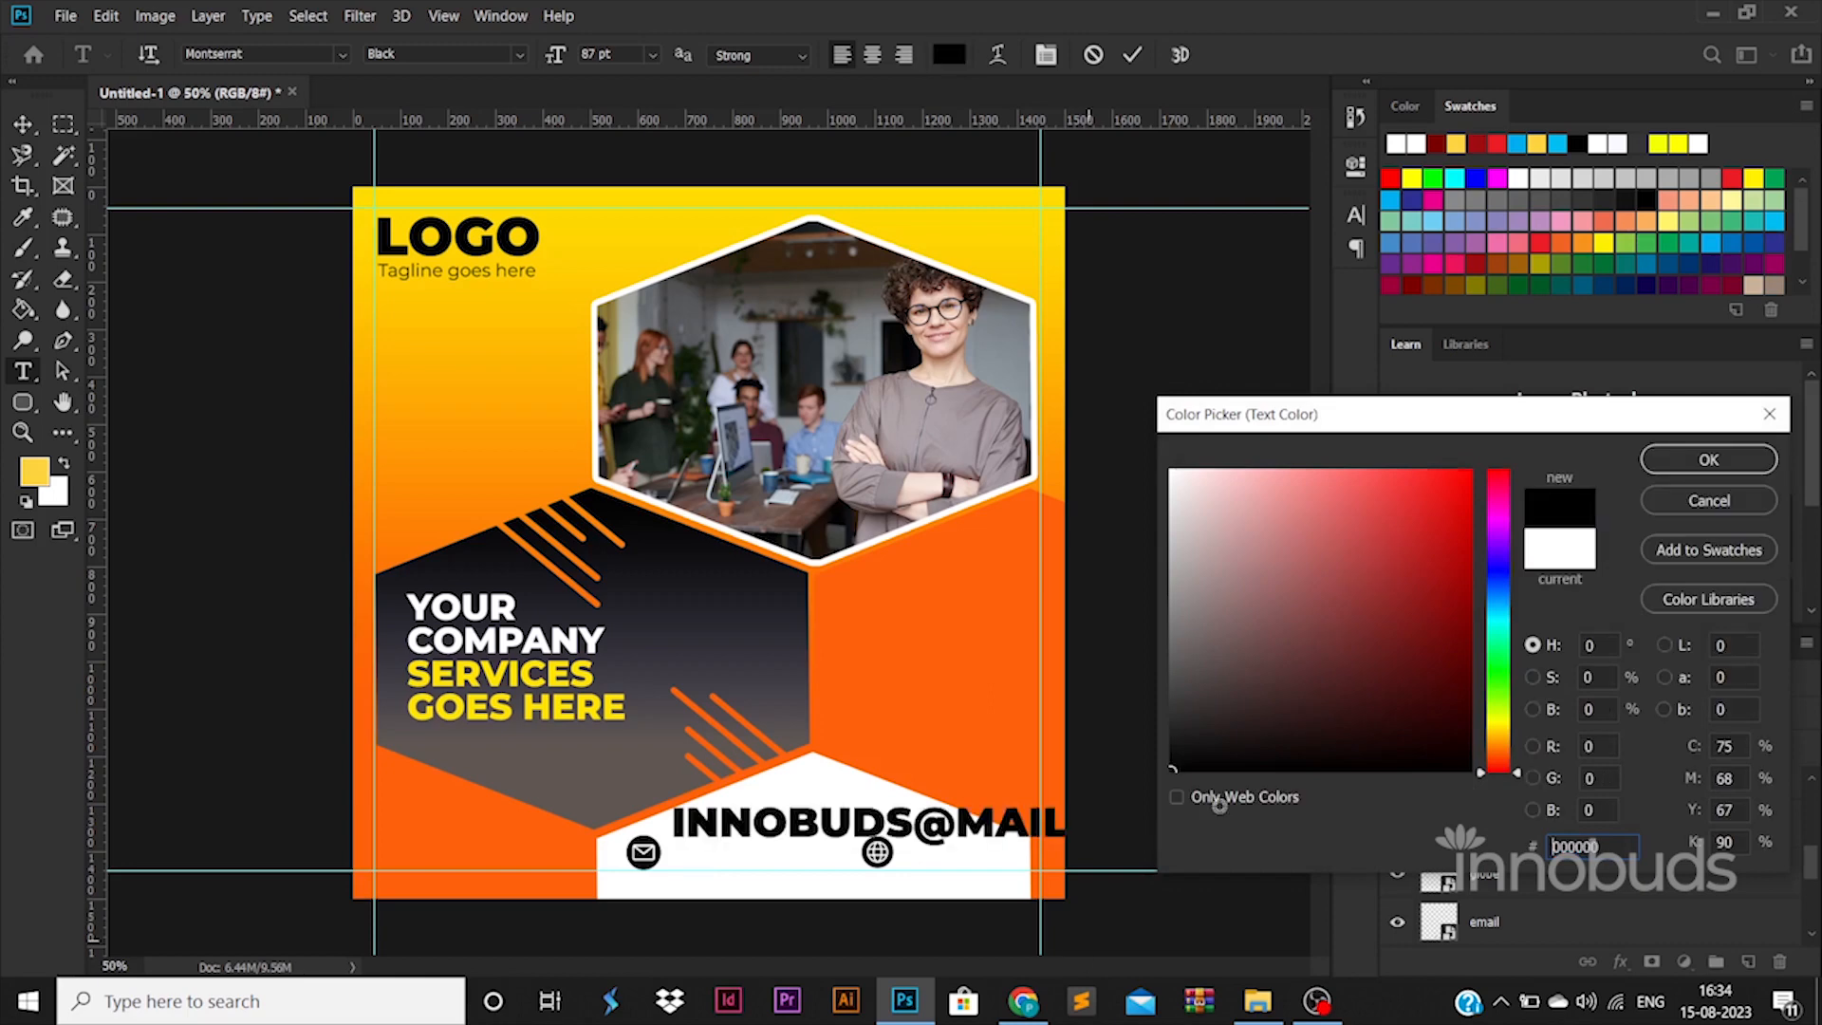
left_click(1709, 460)
left_click(518, 55)
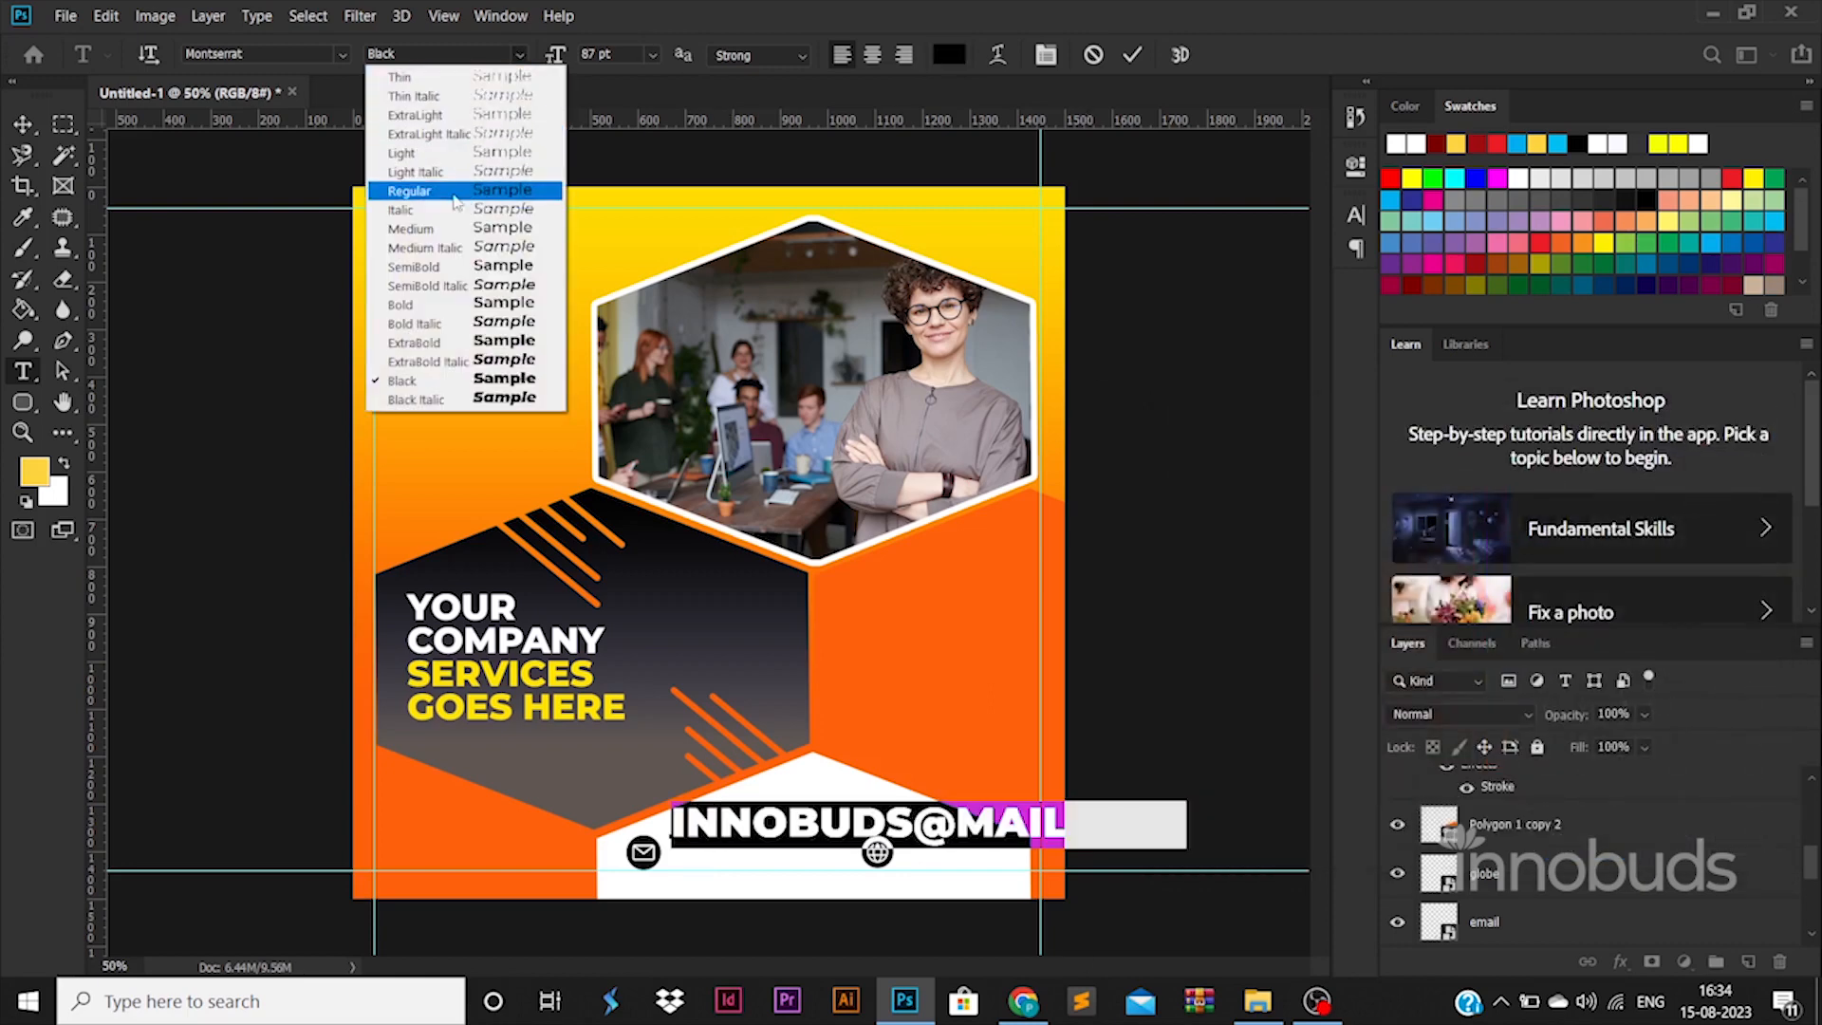
left_click(450, 203)
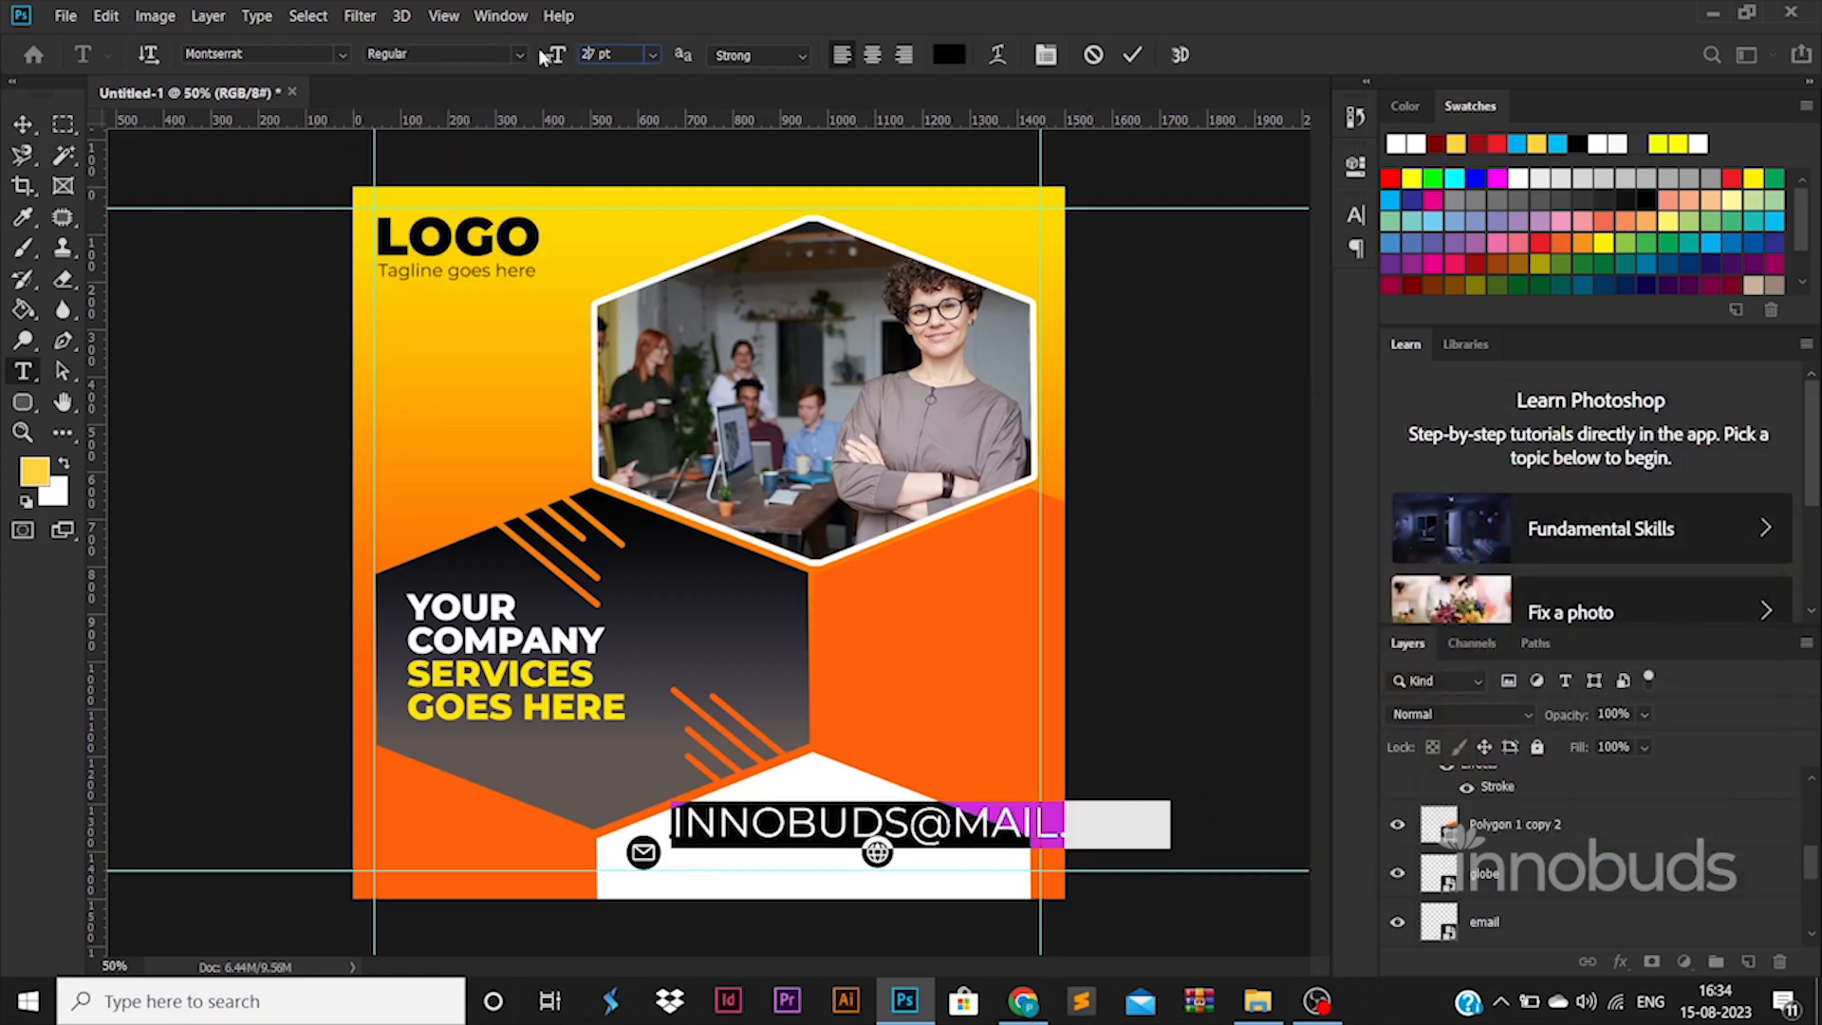
key("Return")
left_click(40, 121)
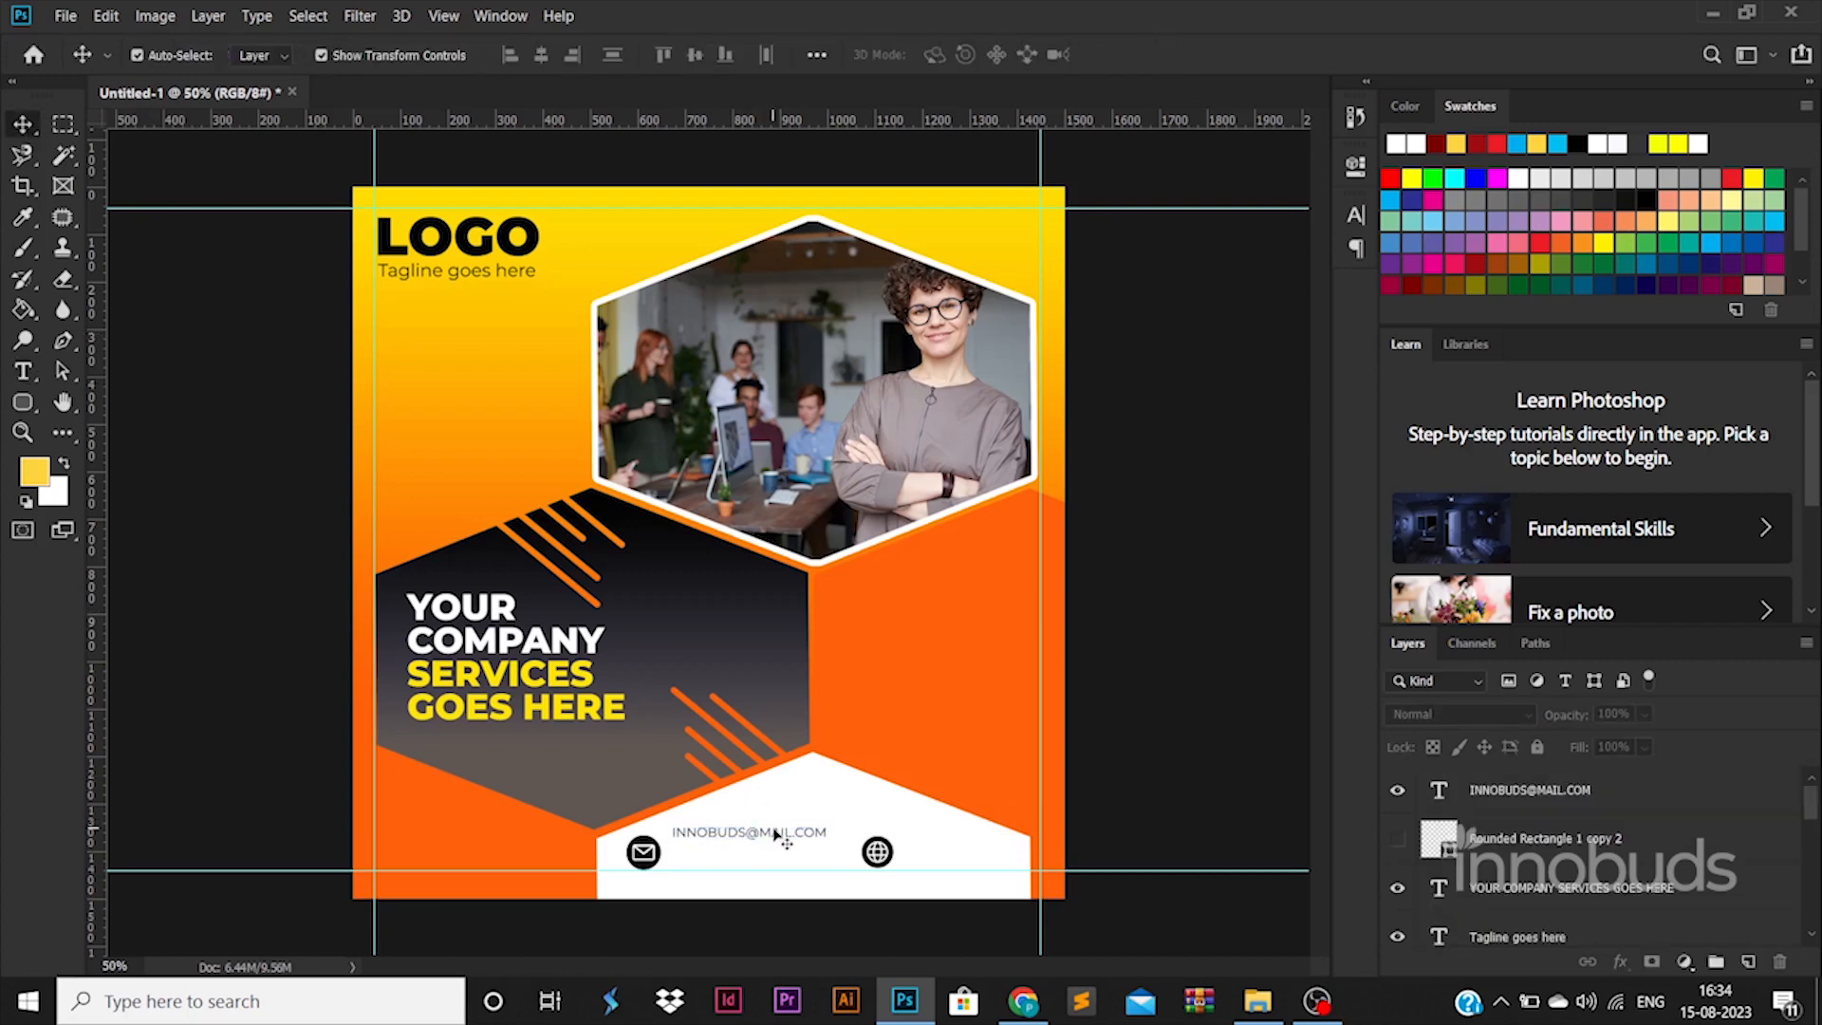
left_click_drag(774, 834, 1011, 857)
double_click(1011, 857)
type("www")
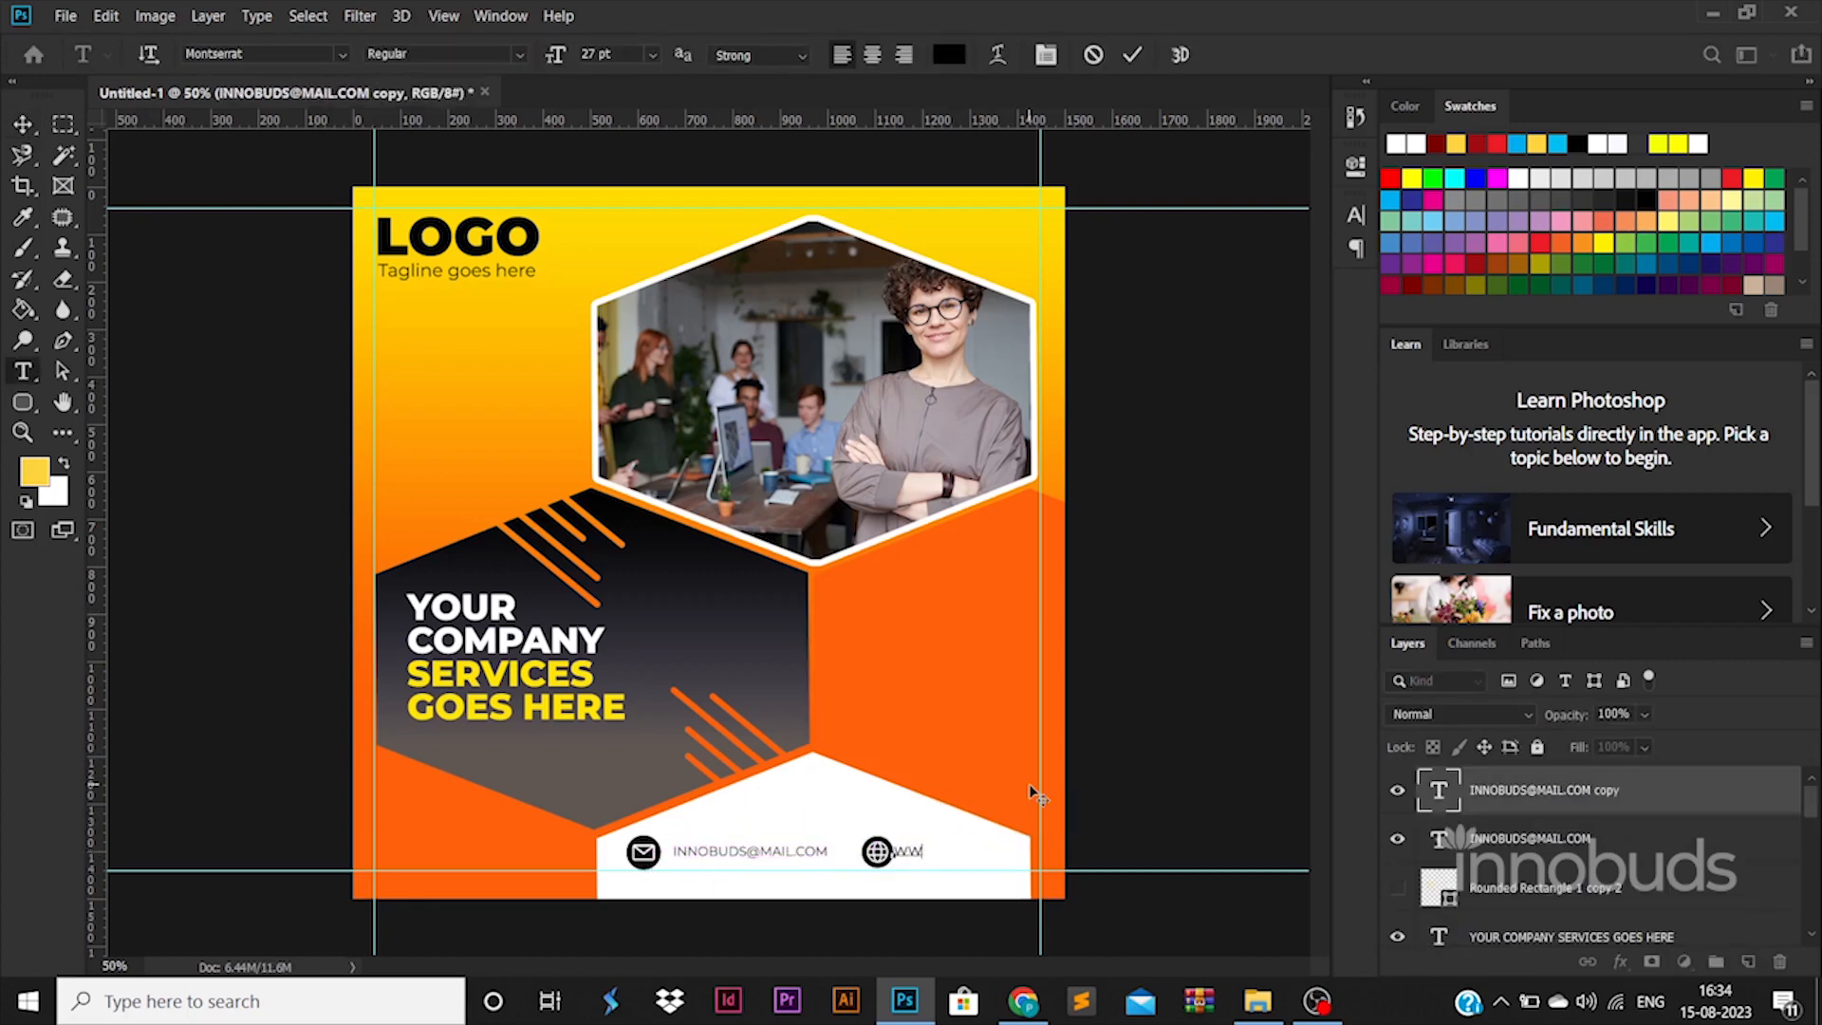
type(".webs")
left_click(24, 125)
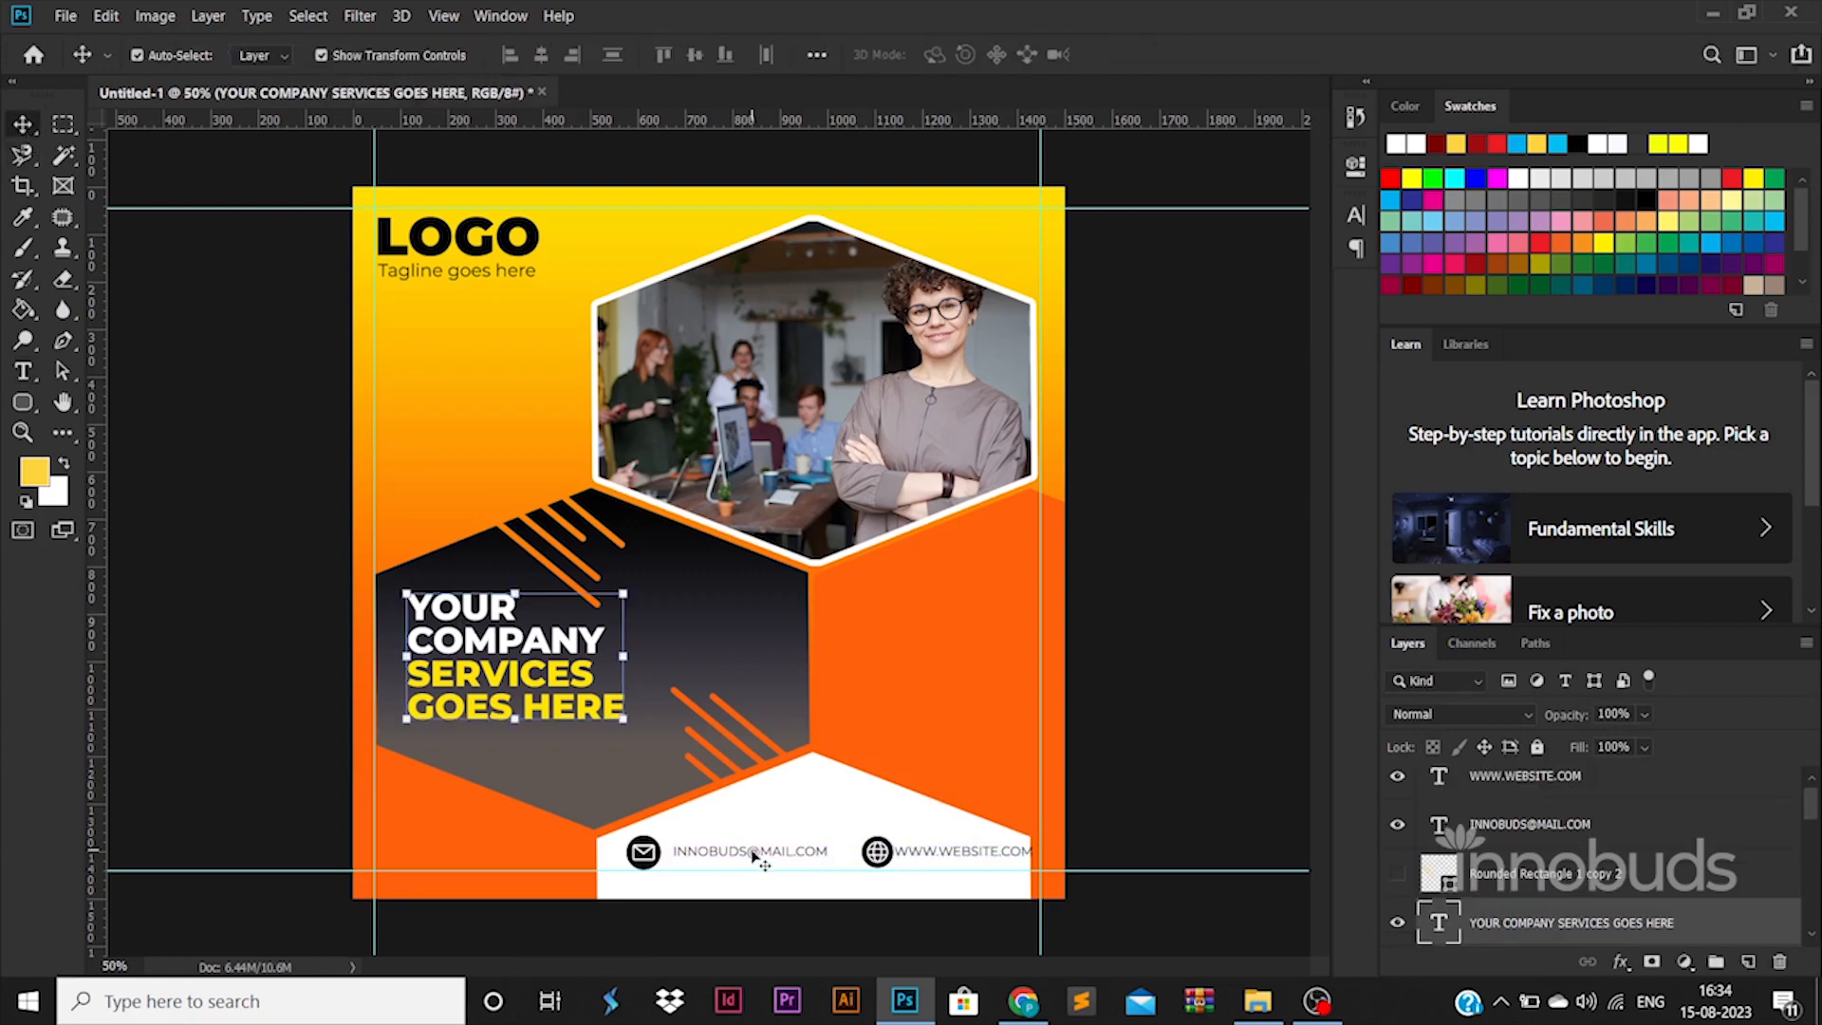
Move the email text closer to its icon and shift the globe icon and website text left, leaving a small gap between those two.
left_click(755, 854)
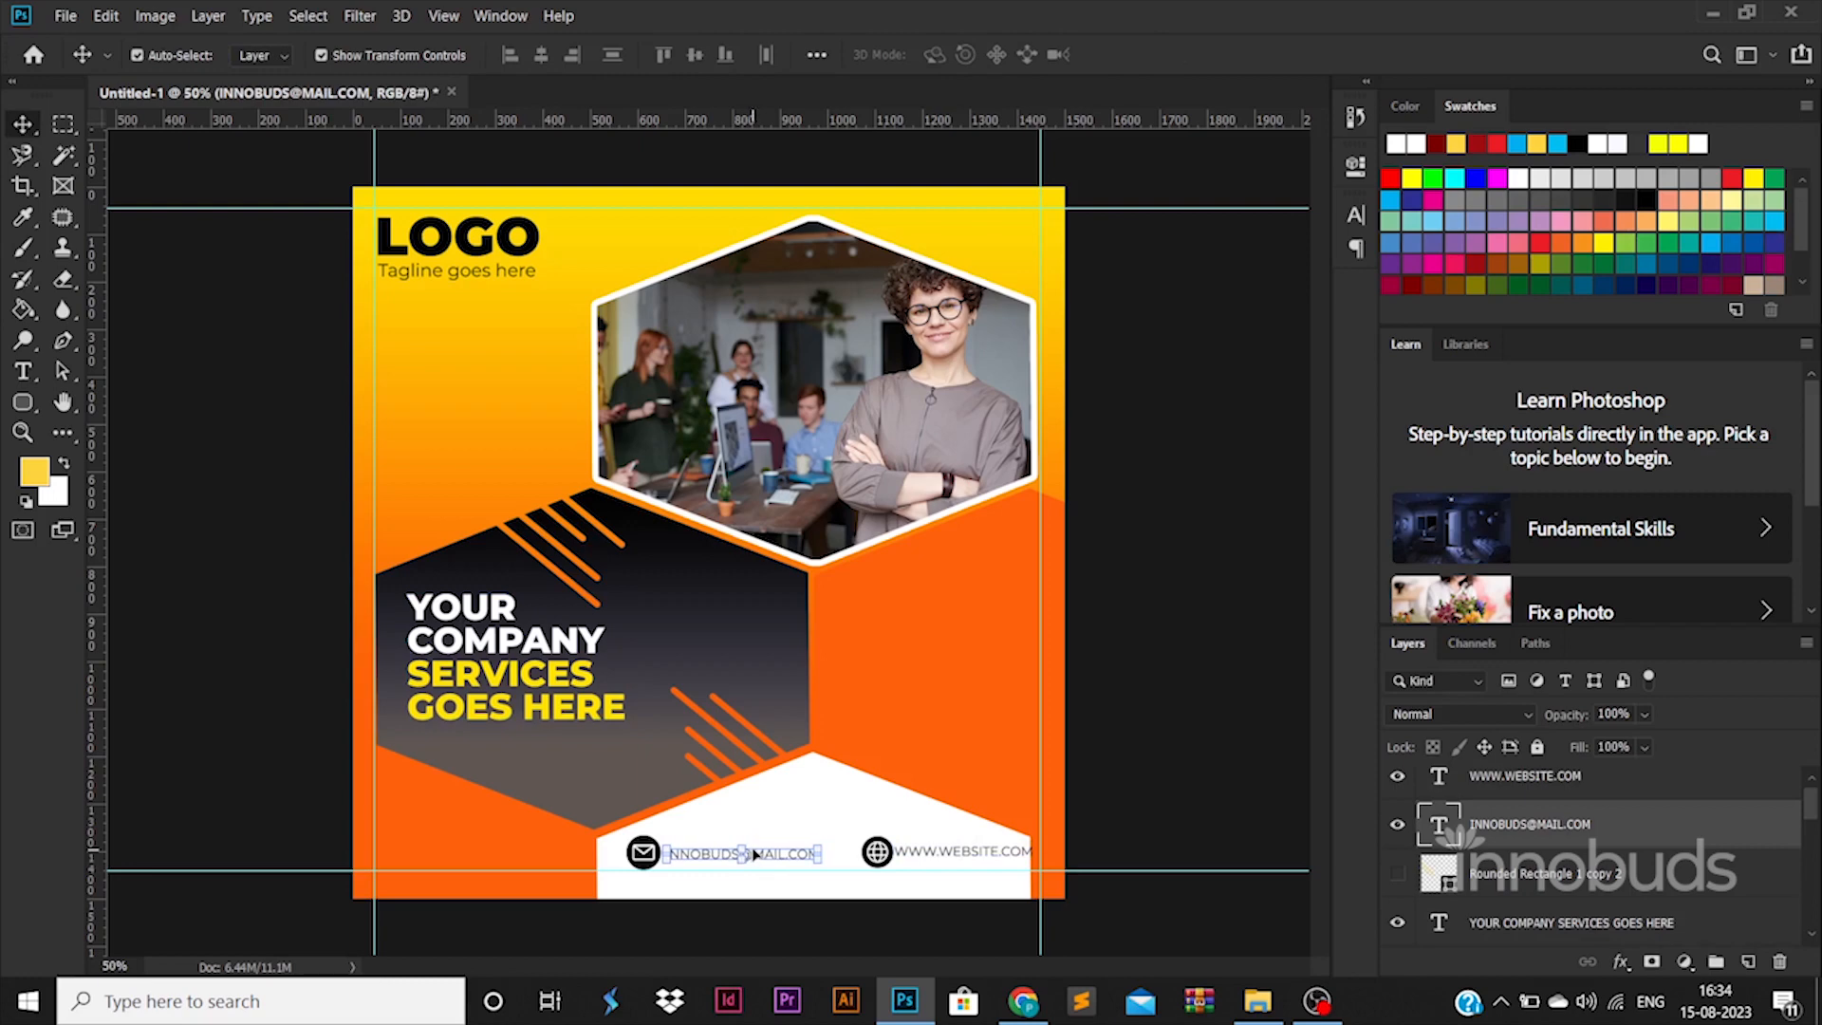
left_click(992, 854)
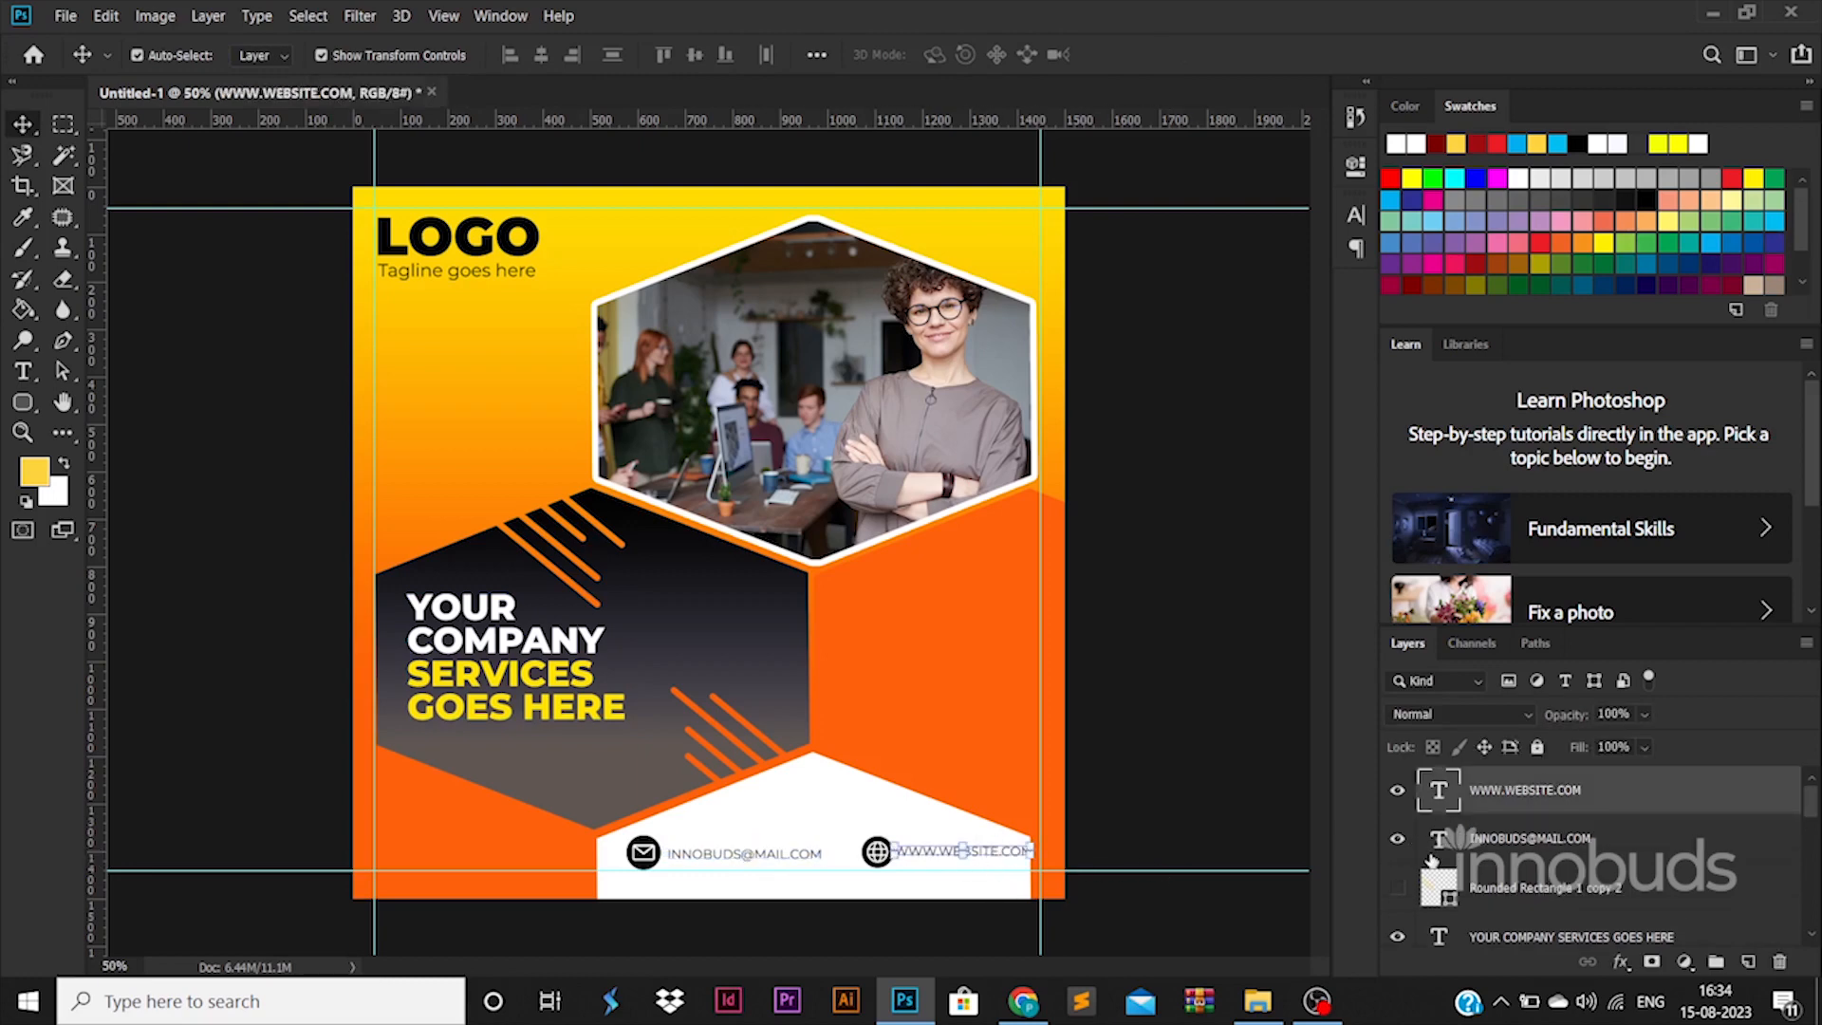
scroll(1433, 859, "down", 5)
left_click(1486, 884, "ctrl")
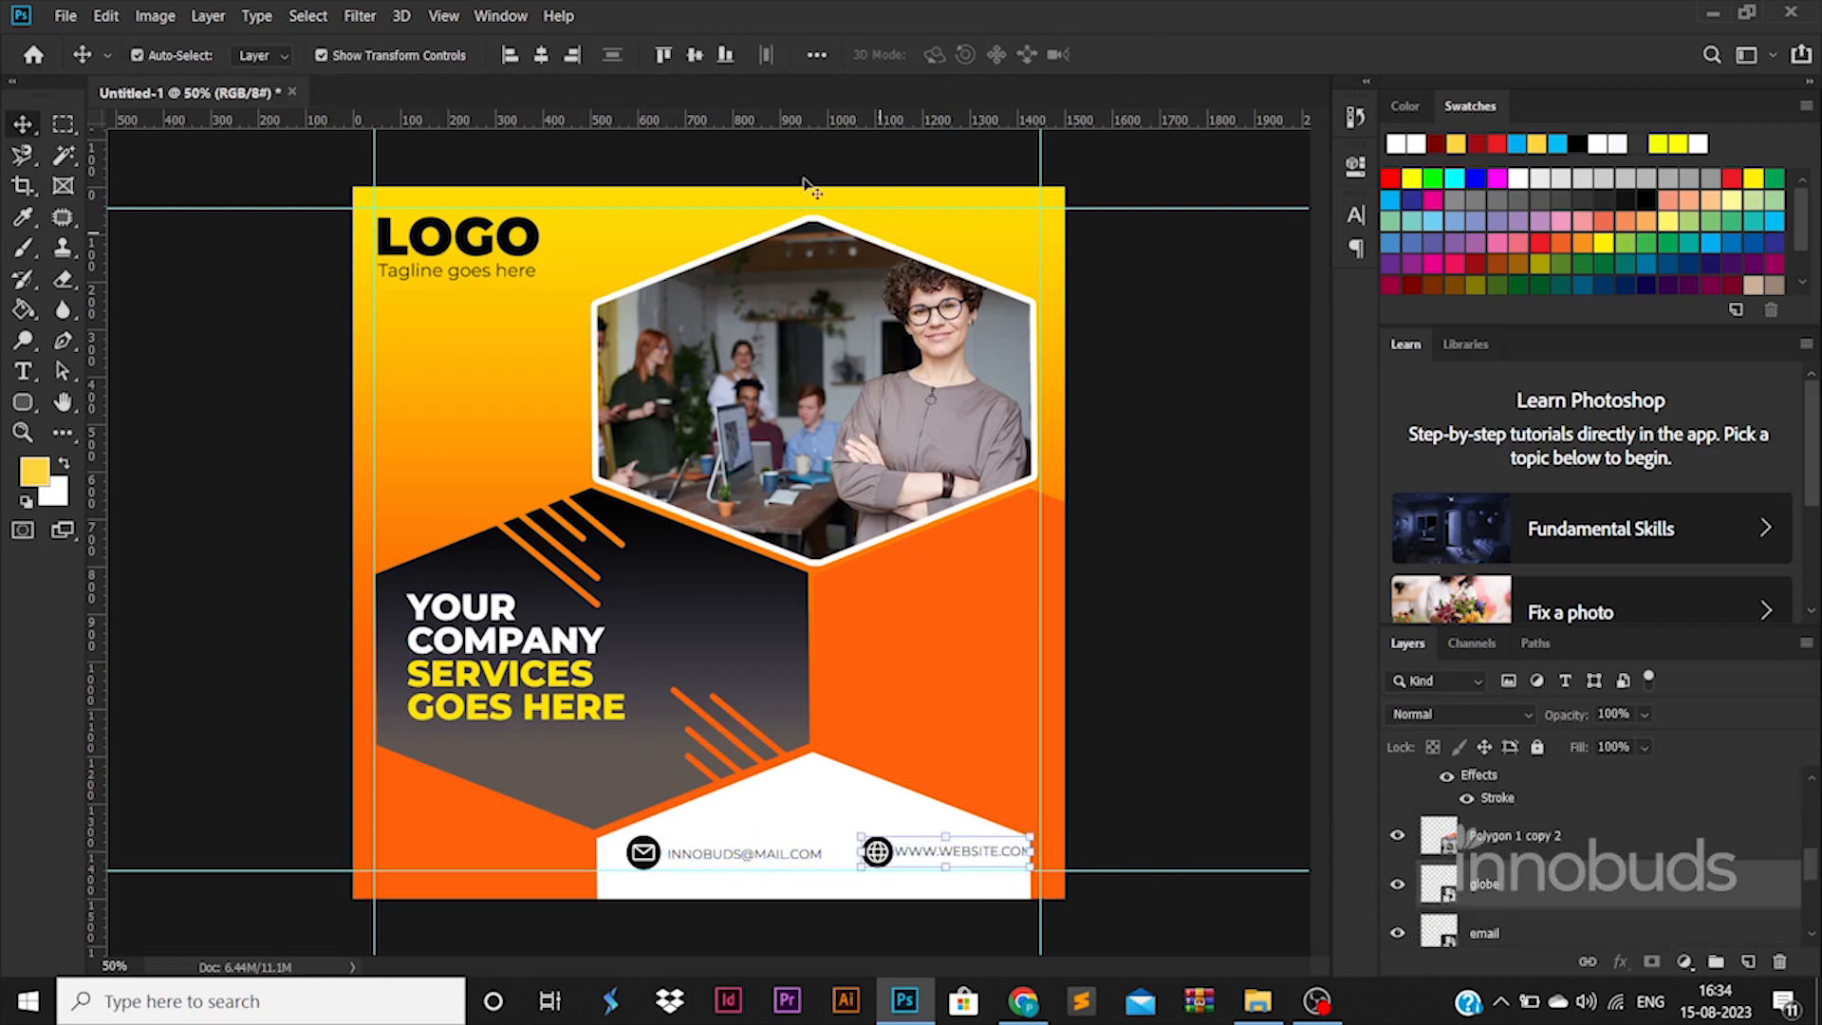
key("shift+Left")
key("shift+Left")
key("shift+Left")
key("shift+Left")
key("shift+Left")
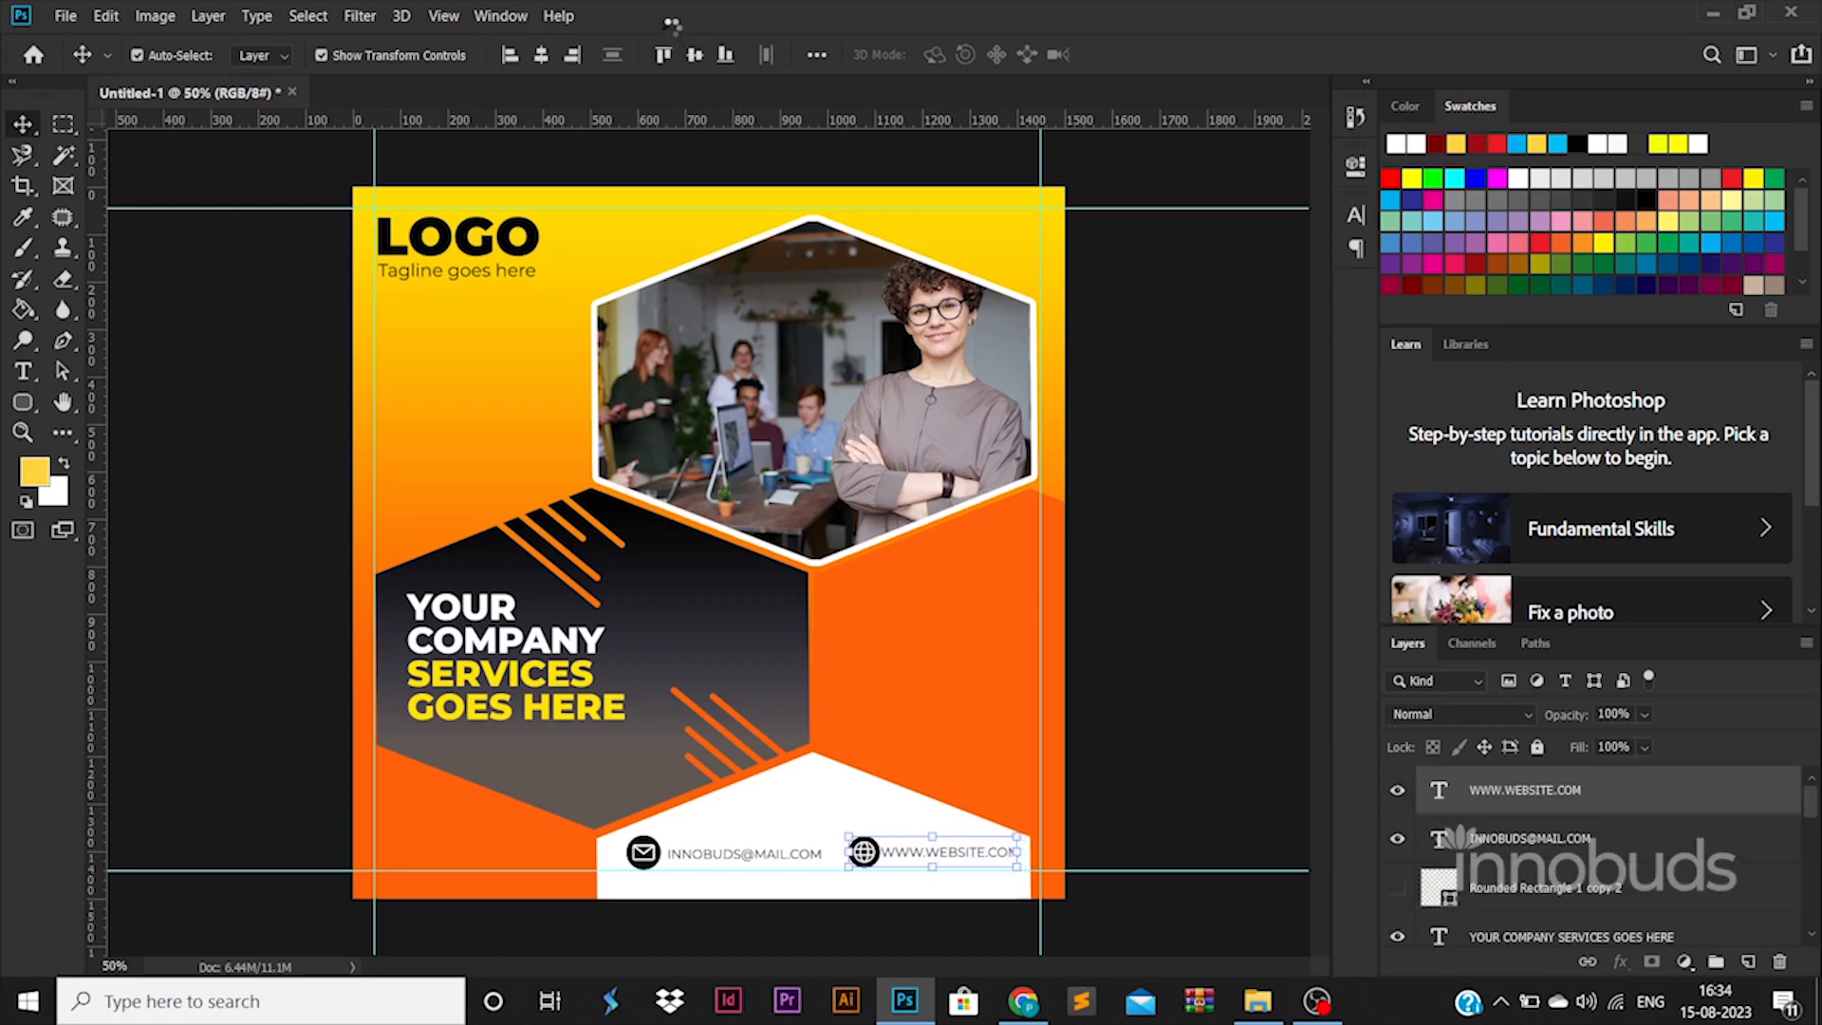
double_click(990, 855)
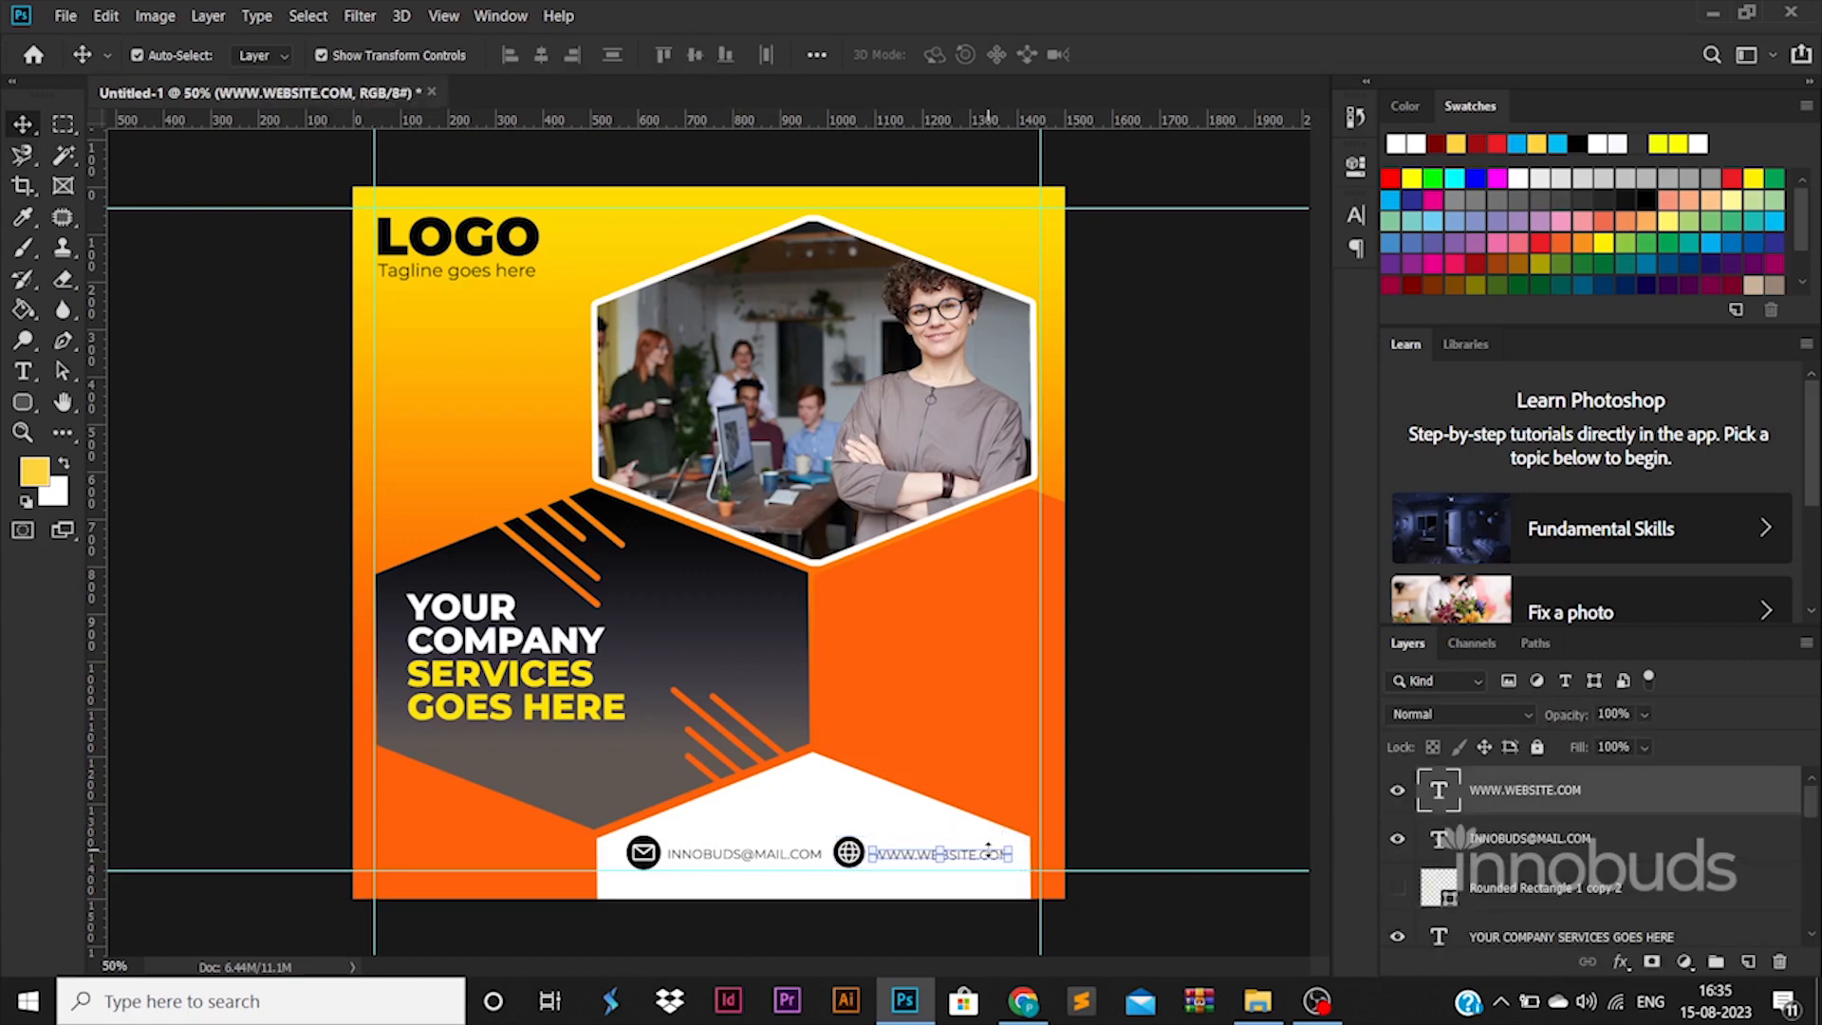
left_click(1207, 767)
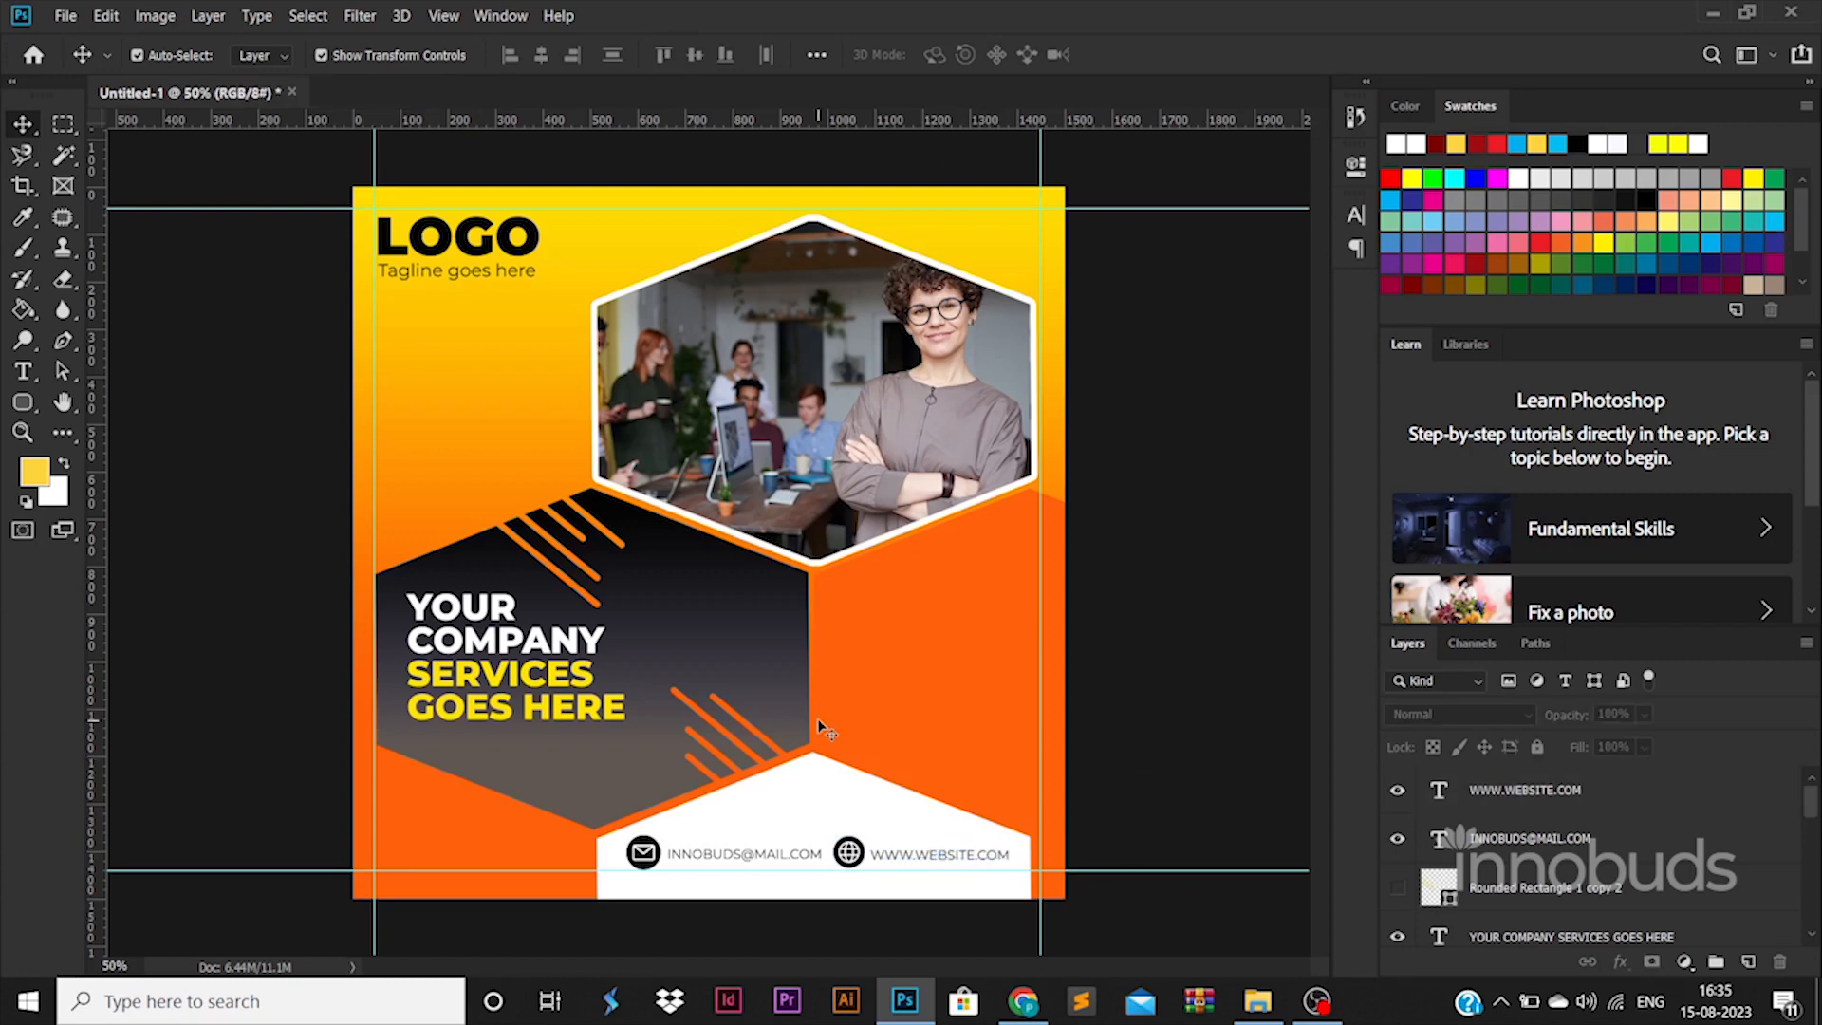
Draw a wide rounded rectangle below the contact row and resize it to nearly the white hexagon's width, extending past the canvas's lower edge.
key("u")
mouse_move(638, 892)
left_mouse_down()
mouse_move(954, 937)
mouse_move(883, 934)
left_mouse_up()
left_click(26, 128)
left_click_drag(721, 892, 916, 923)
left_click_drag(1084, 881, 922, 919)
key("Right")
key("Right")
key("Up")
key("Up")
key("Up")
key("Up")
key("Up")
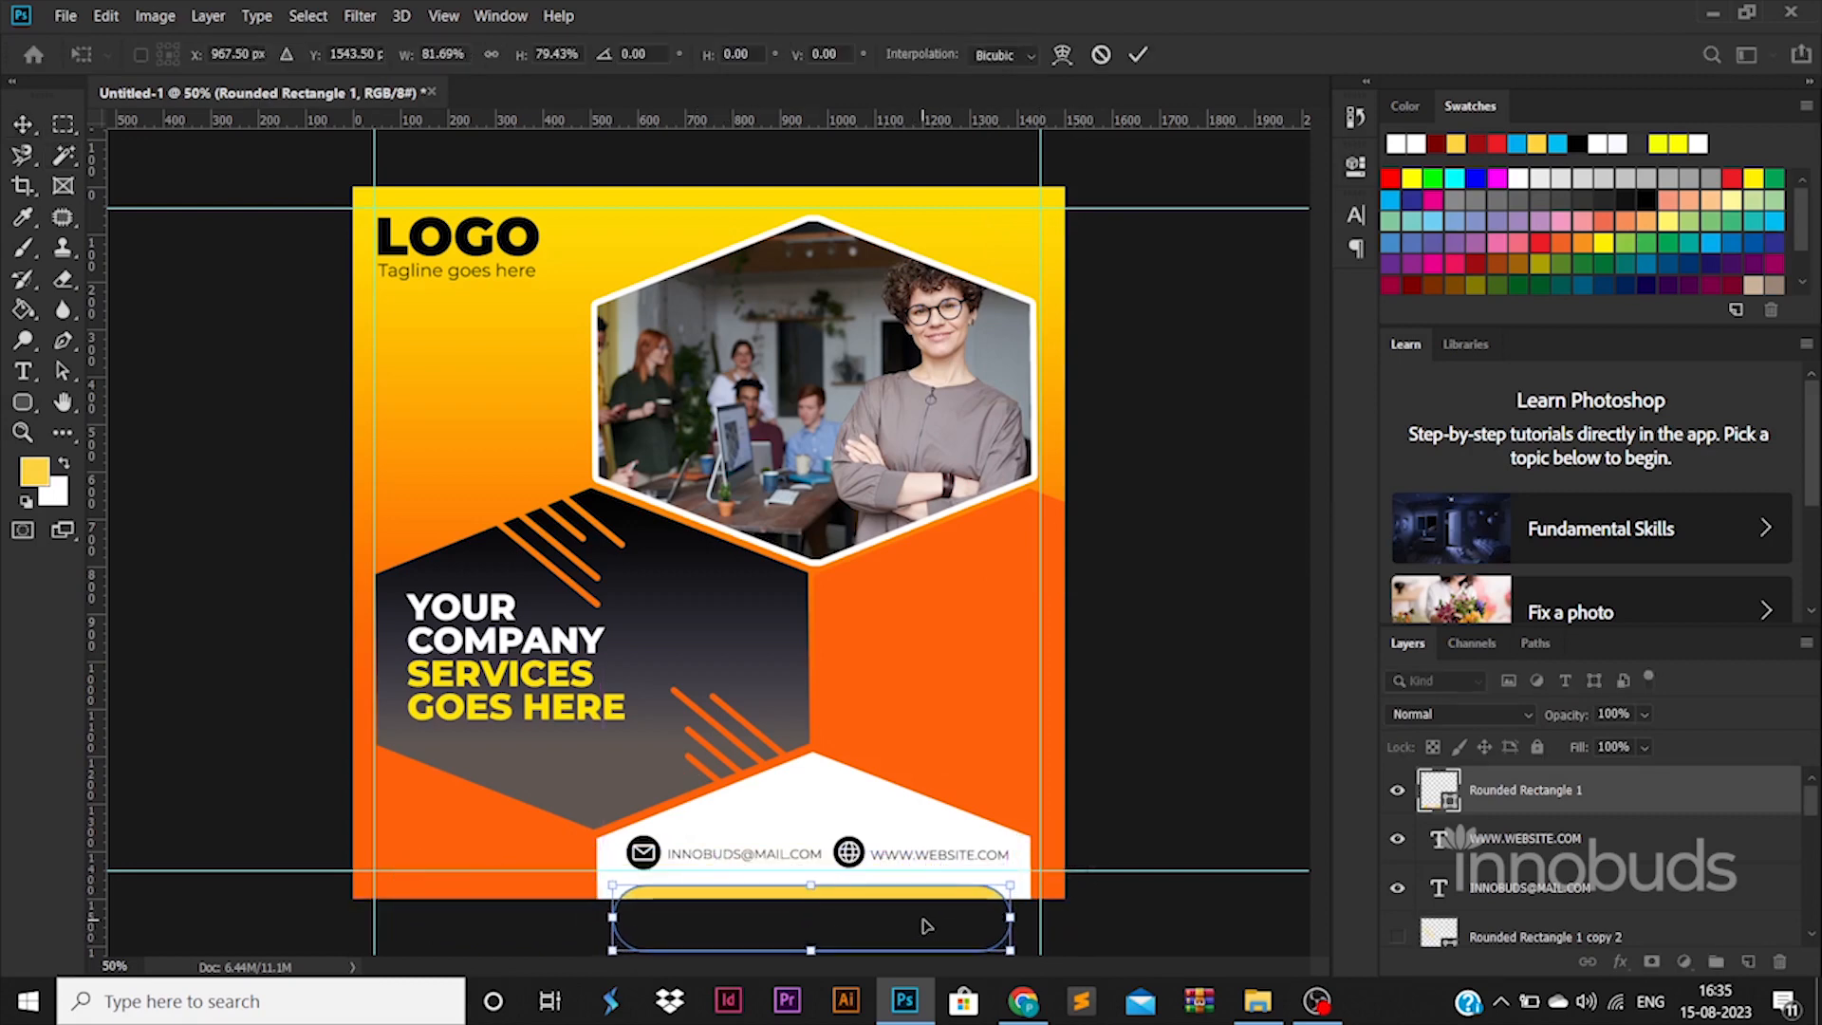
key("Return")
Recolor the rounded rectangle at the canvas's lower edge to the background's orange.
double_click(1452, 805)
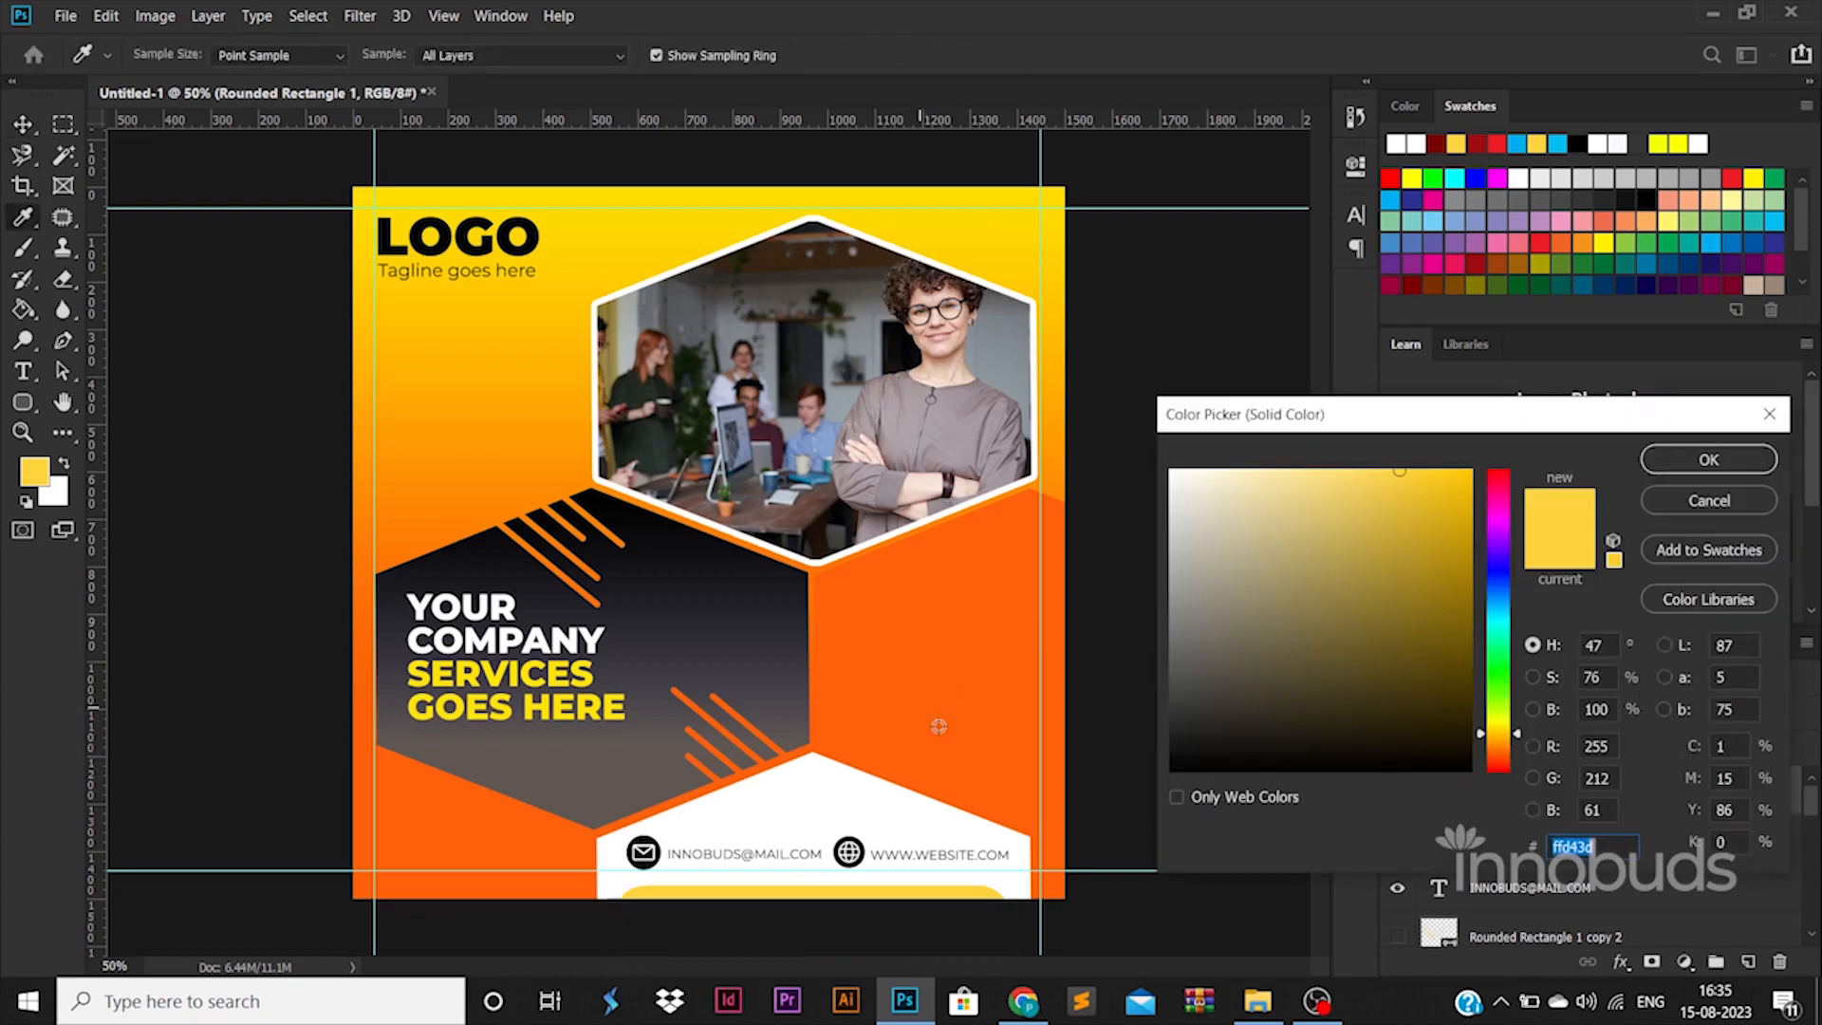
left_click(465, 857)
left_click(1710, 460)
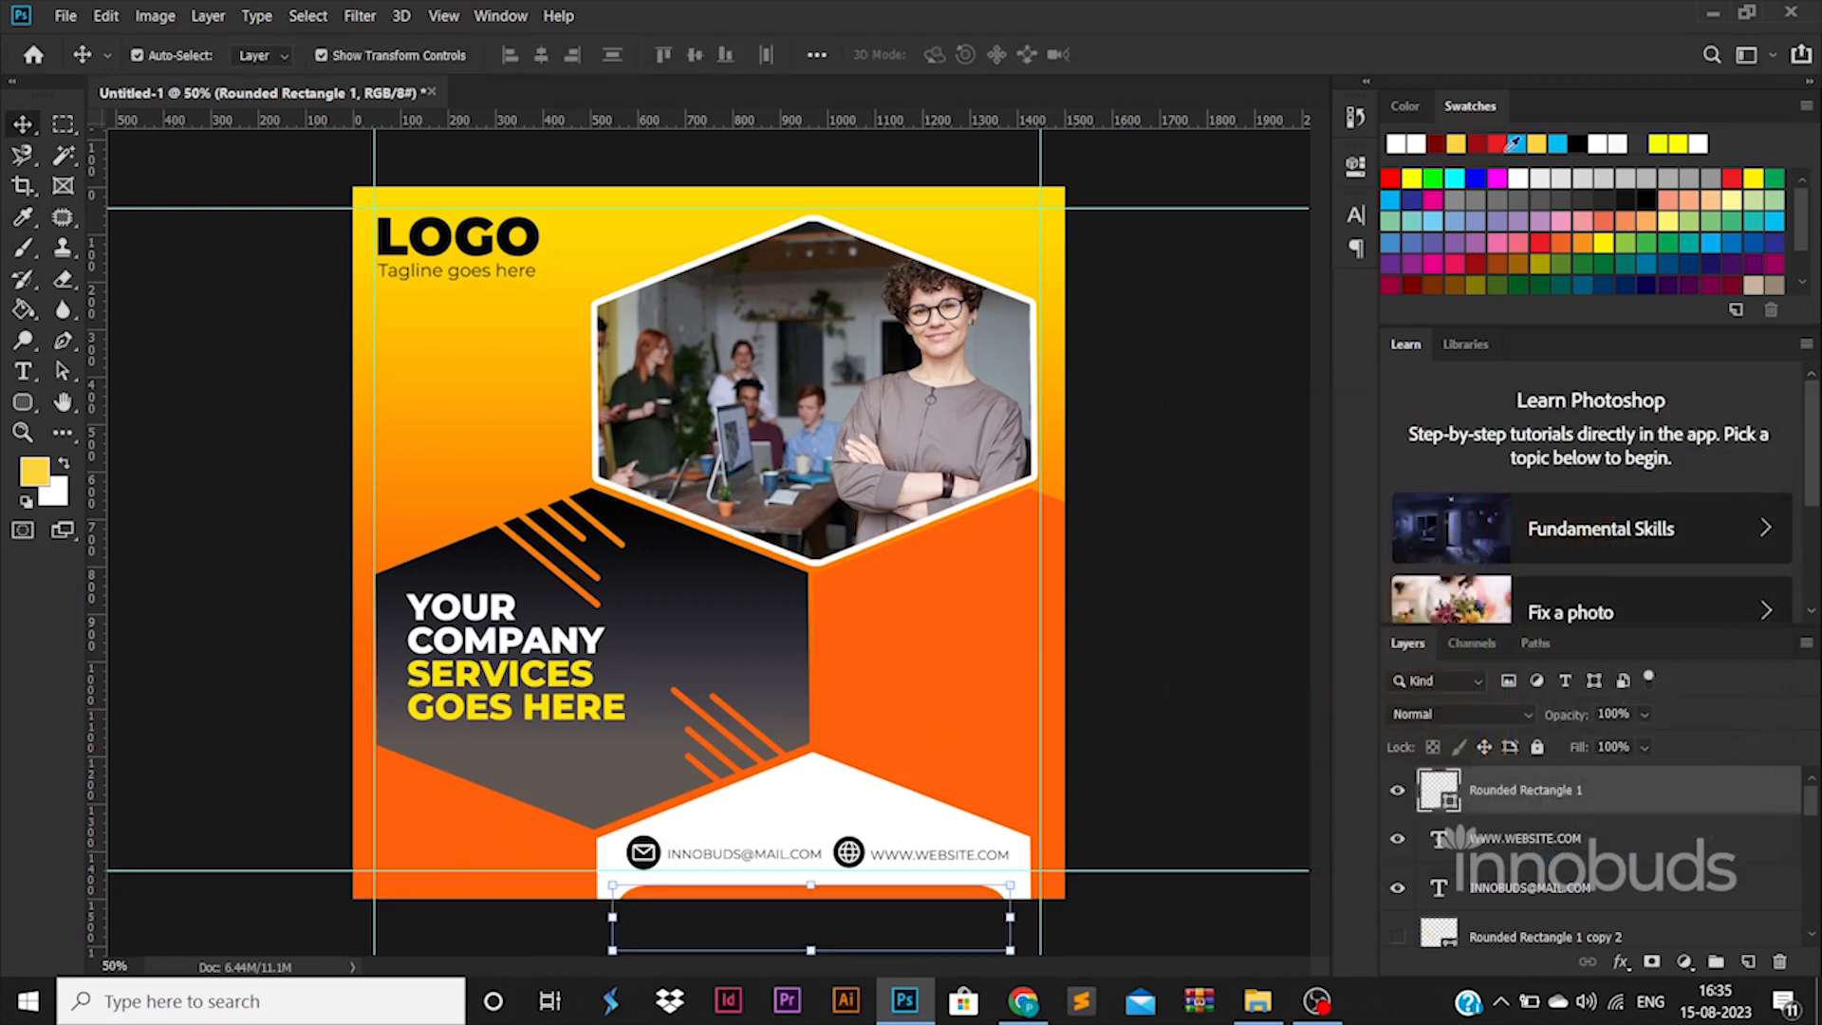
left_click(1104, 780)
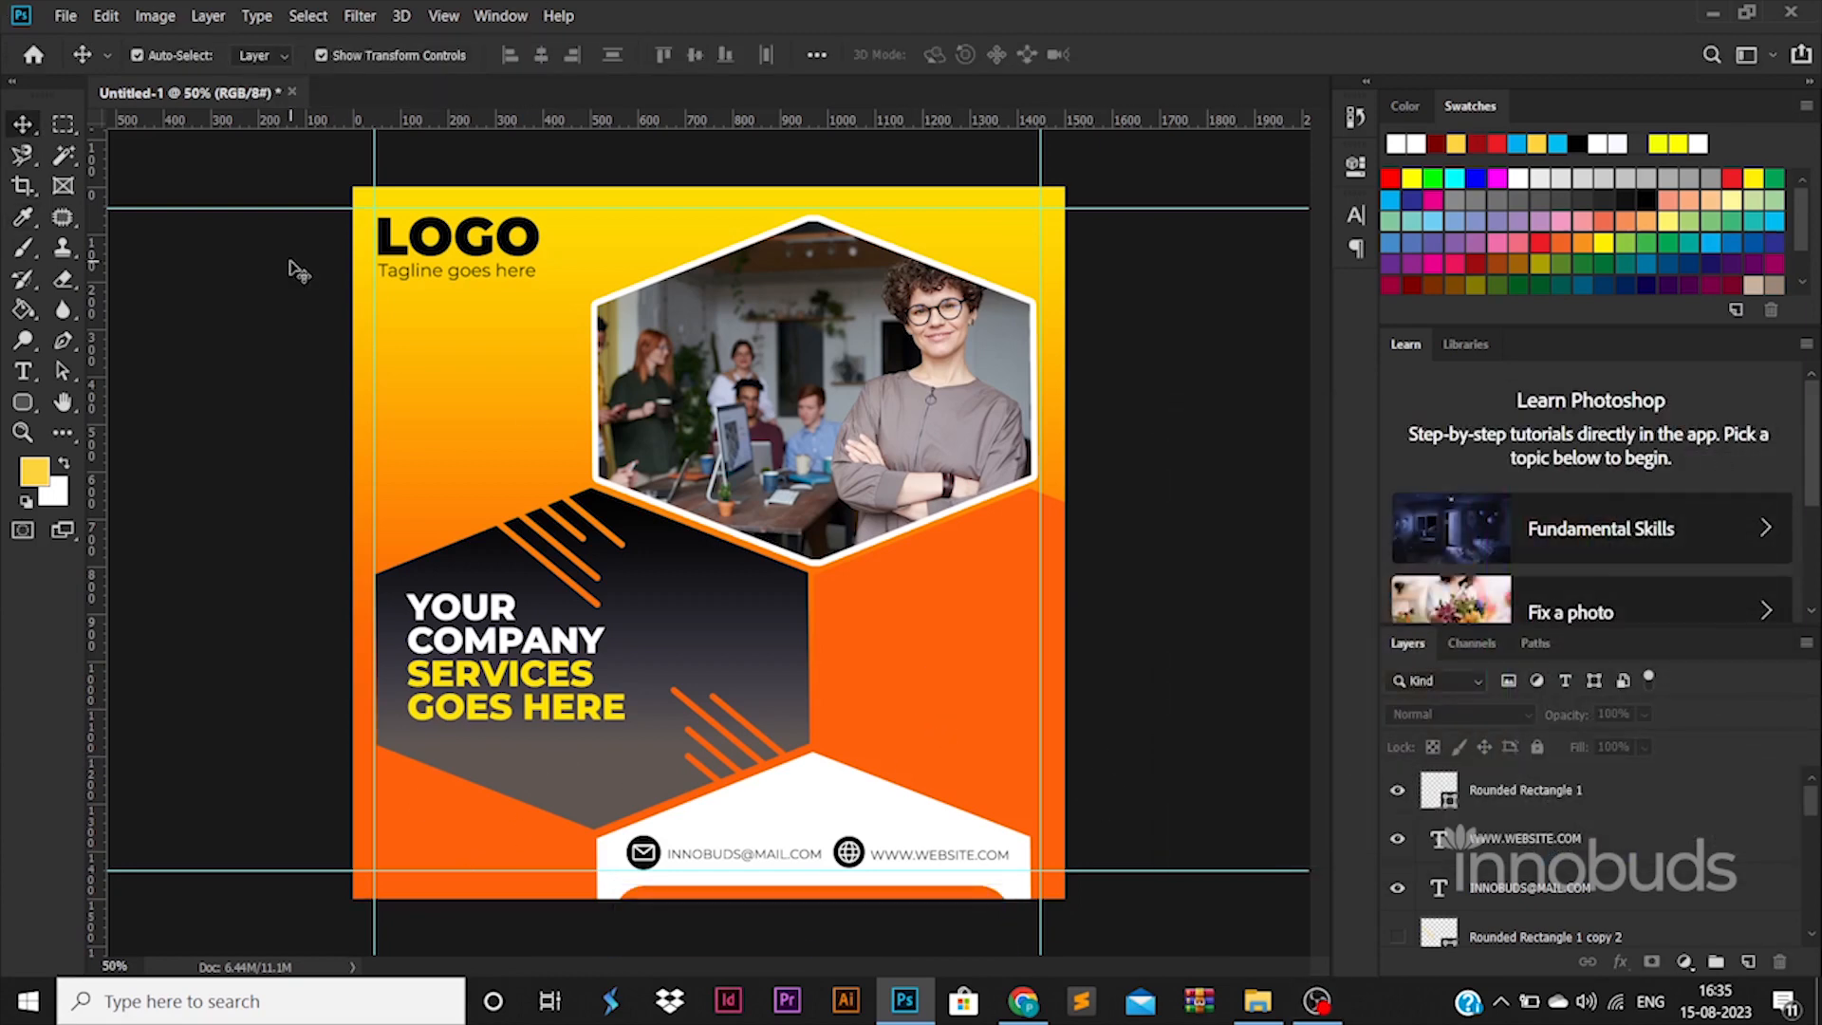
Draw a narrow vertical rounded rectangle, about 70 x 400 px, on the orange hexagon below the photo.
left_click(23, 402)
left_click_drag(865, 569, 899, 759)
key("v")
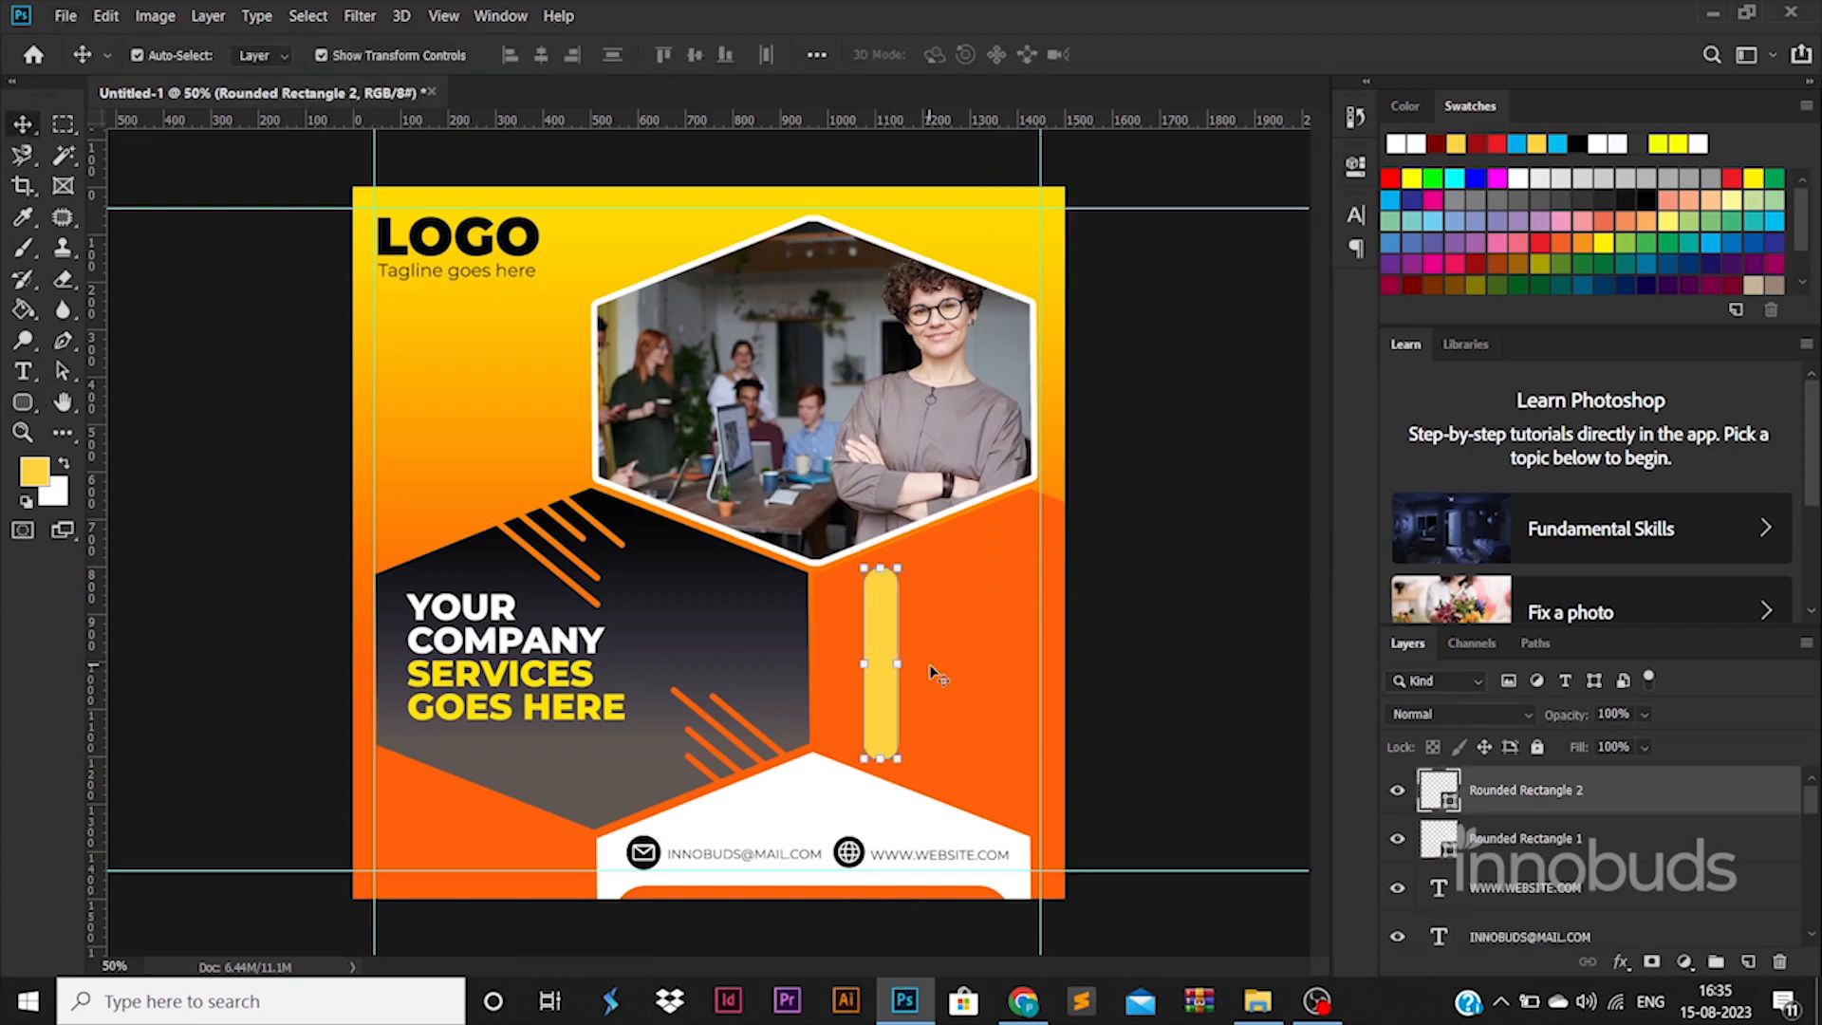
Move the yellow bar down and reorder the layers so it sits behind the white hexagon but in front of the orange one.
left_click_drag(888, 641, 887, 698)
left_click_drag(1641, 805, 1593, 857)
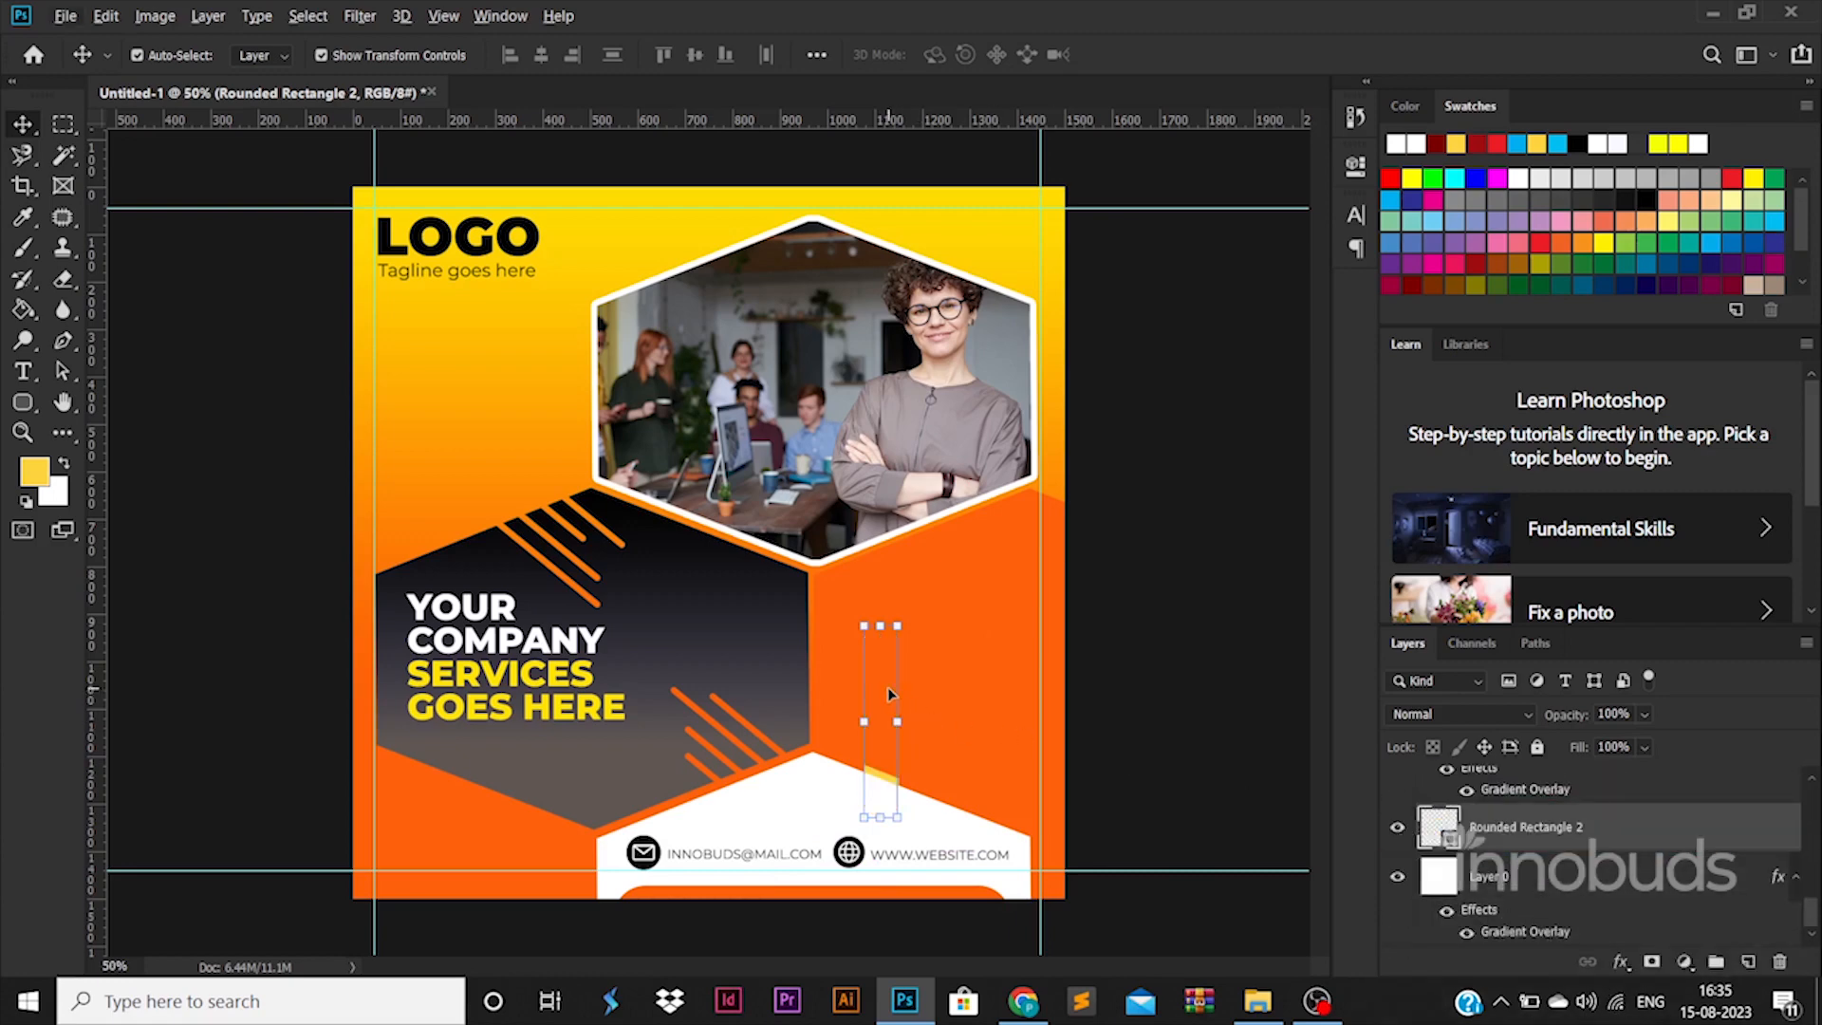
left_click(940, 700)
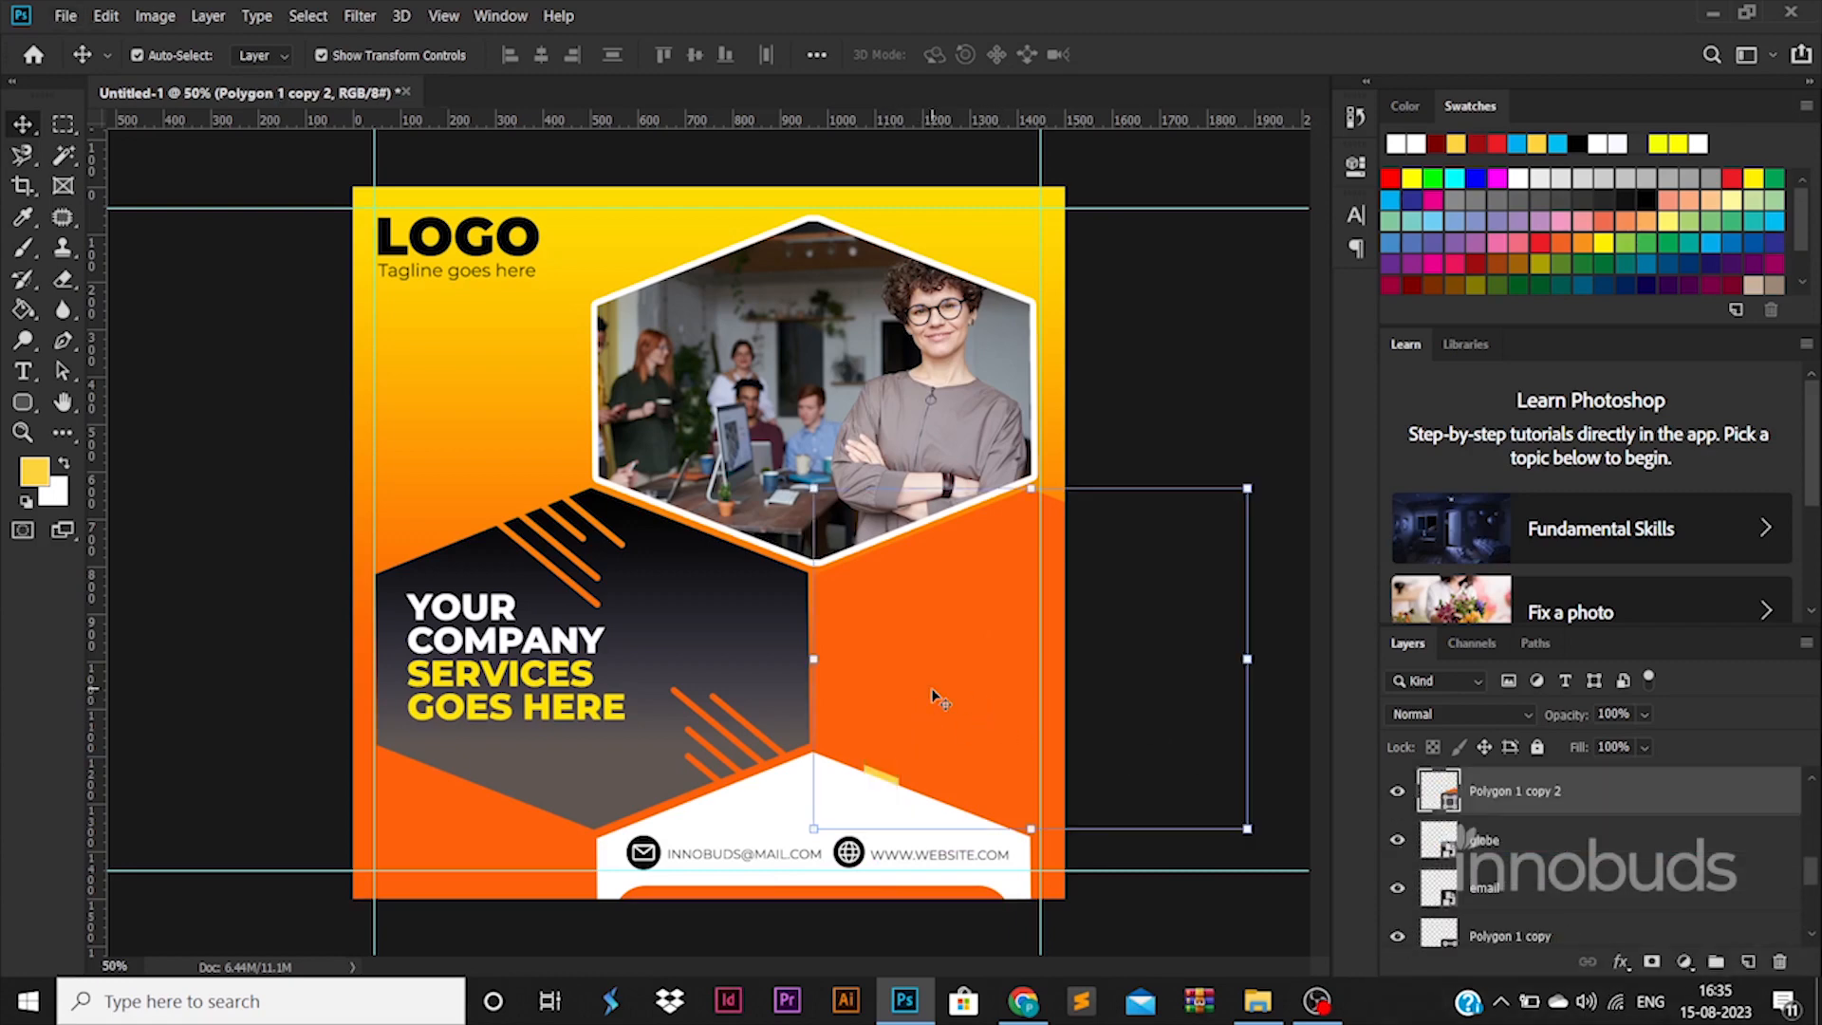
left_click_drag(1593, 1022, 1546, 846)
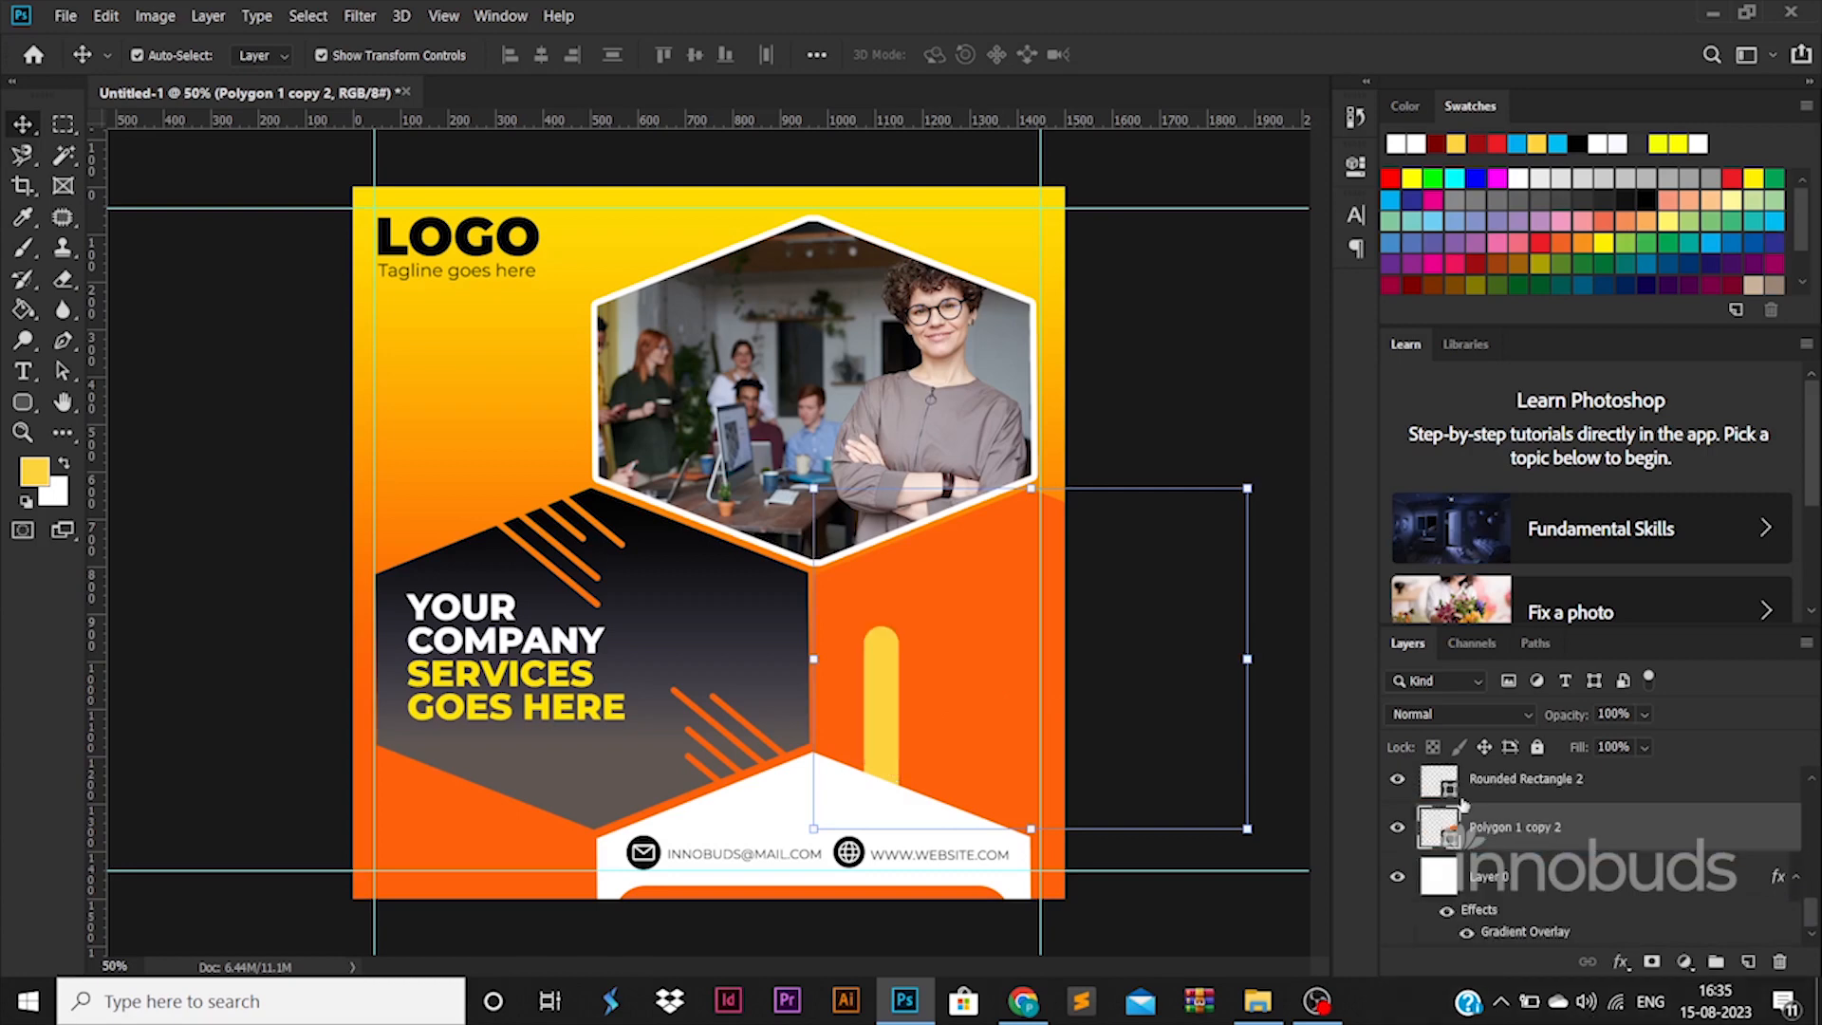
Duplicate the yellow bar twice to its right, slightly lower than the original, with narrow gaps between the three bars.
left_click(1457, 791)
left_click_drag(881, 673, 922, 703)
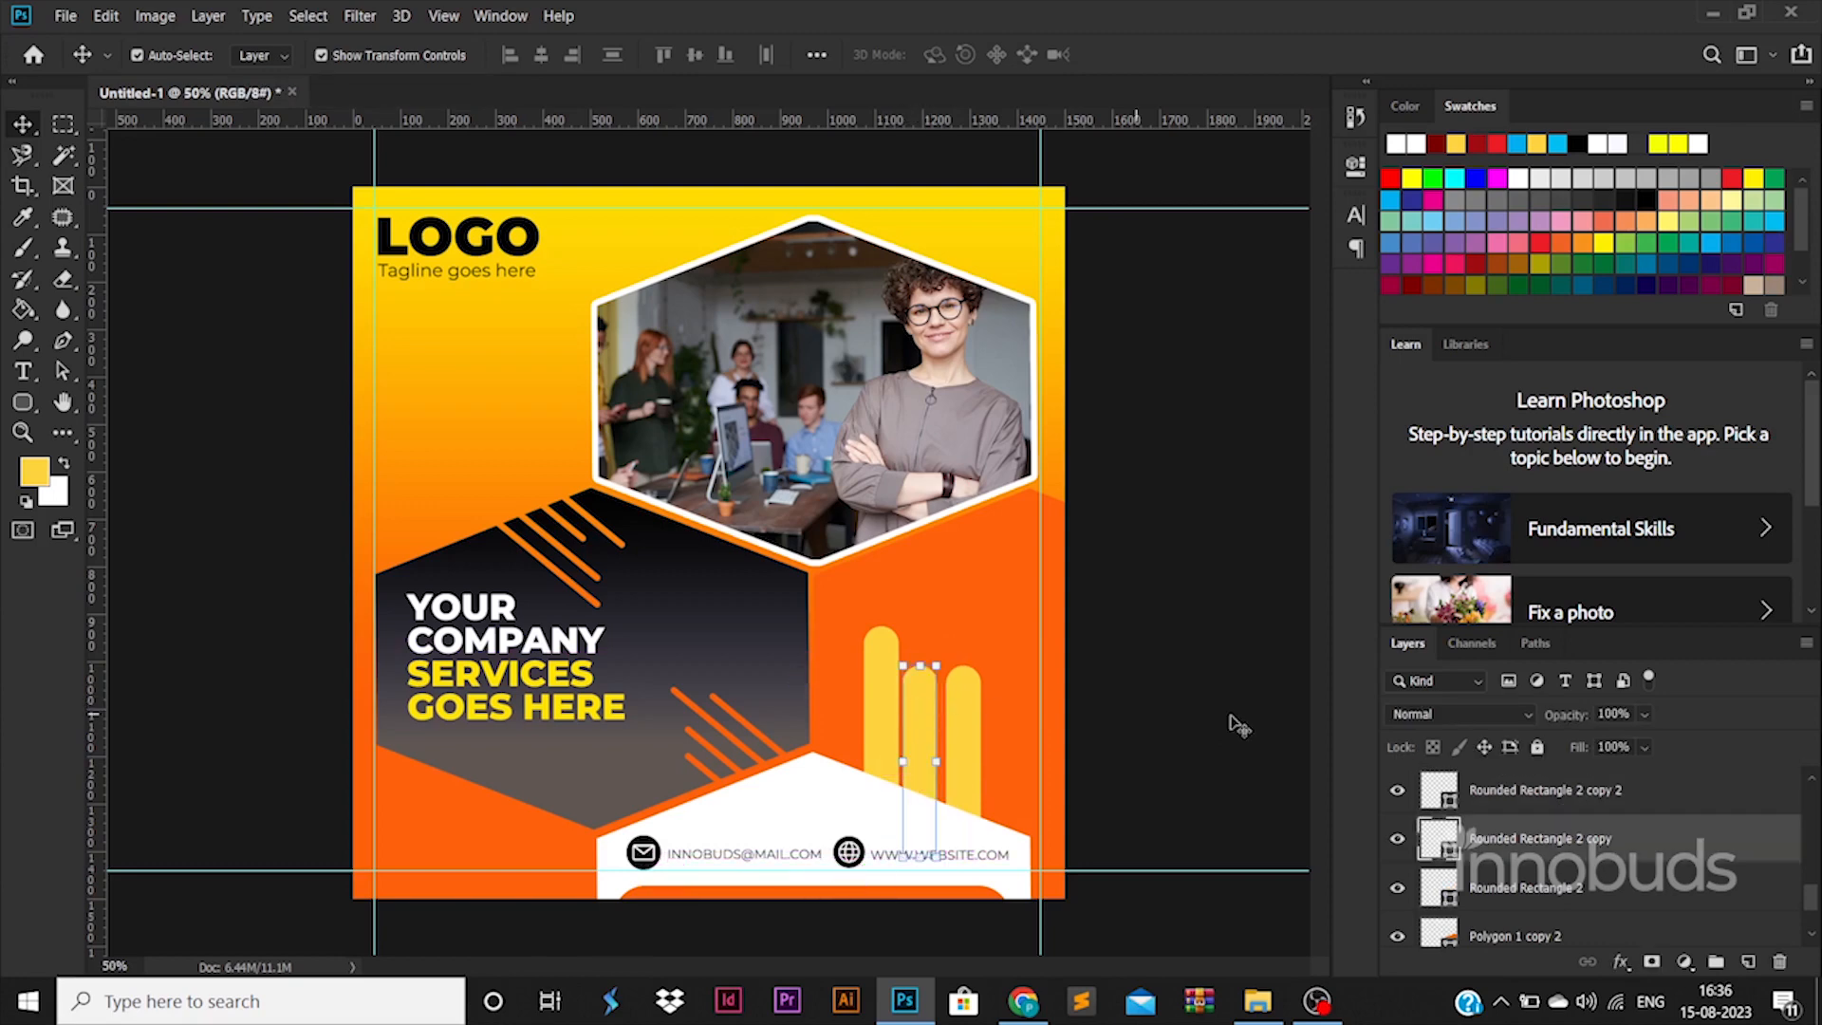
key("Left")
key("Left")
key("Left")
left_click(1260, 739)
Recolor the tallest, leftmost yellow bar to a dark orange with RGB 222, 83, 22.
left_click(892, 721)
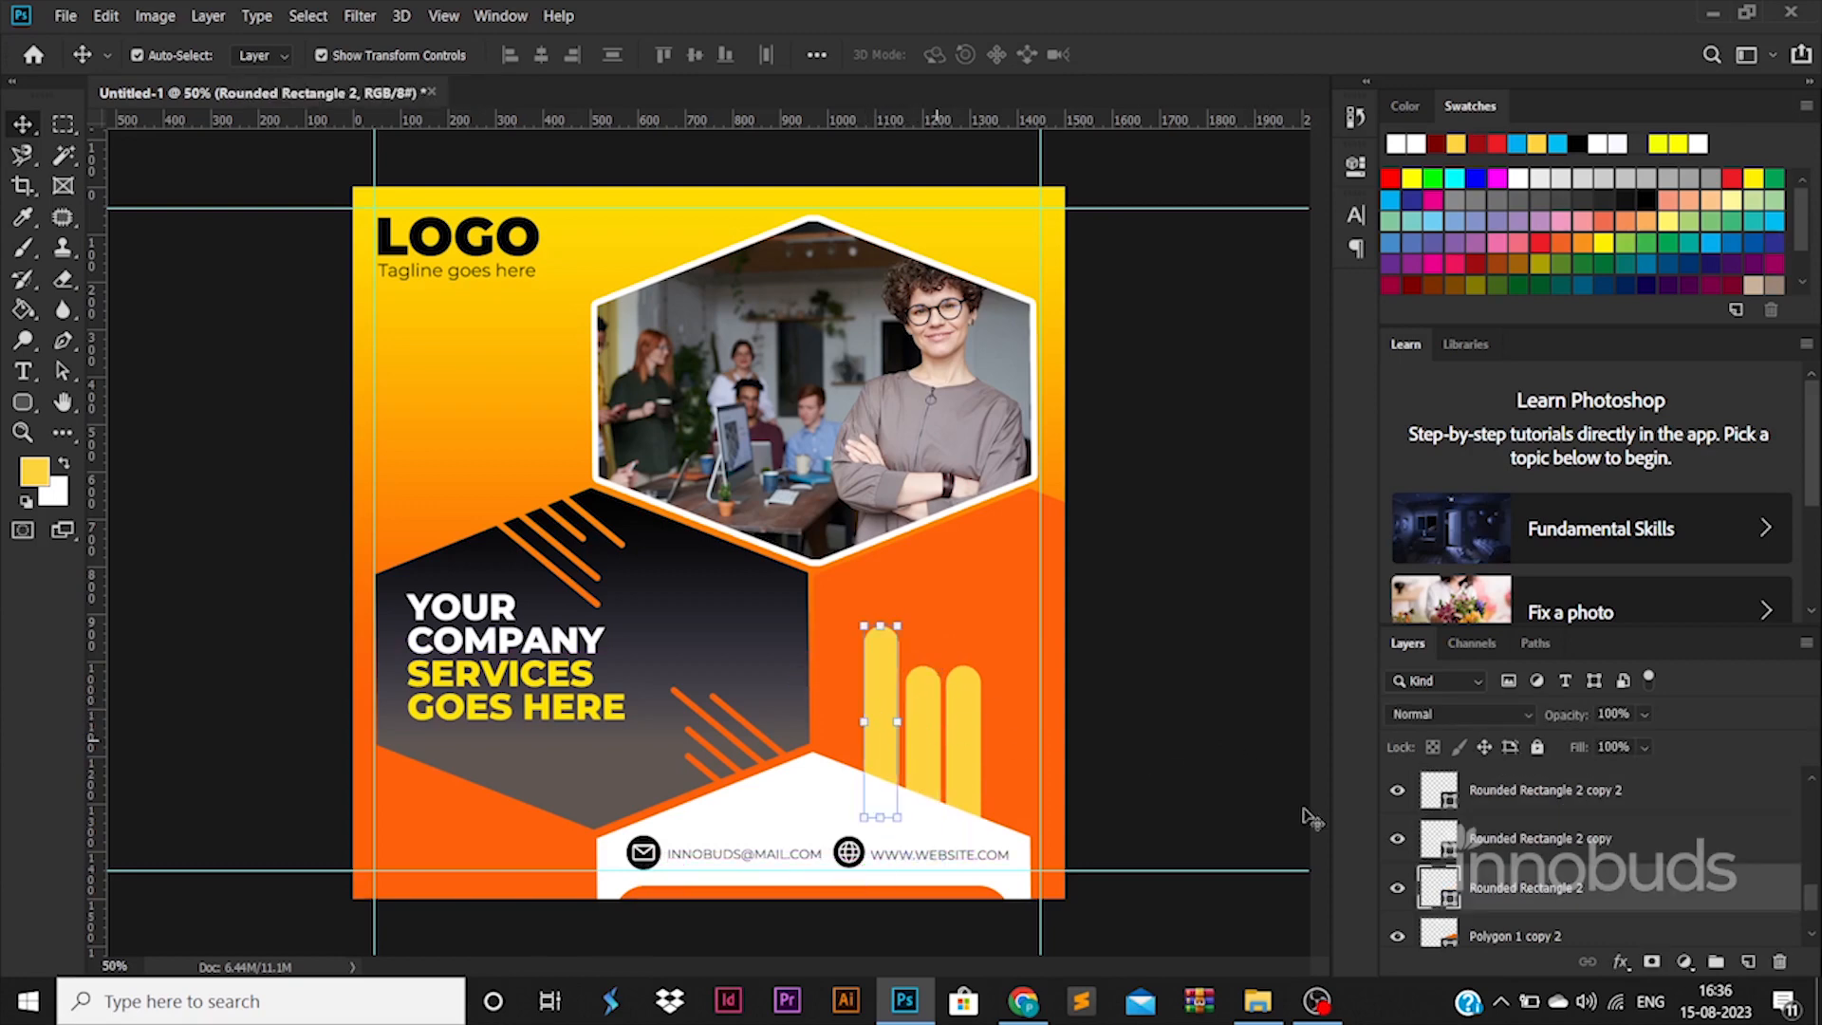
double_click(1441, 900)
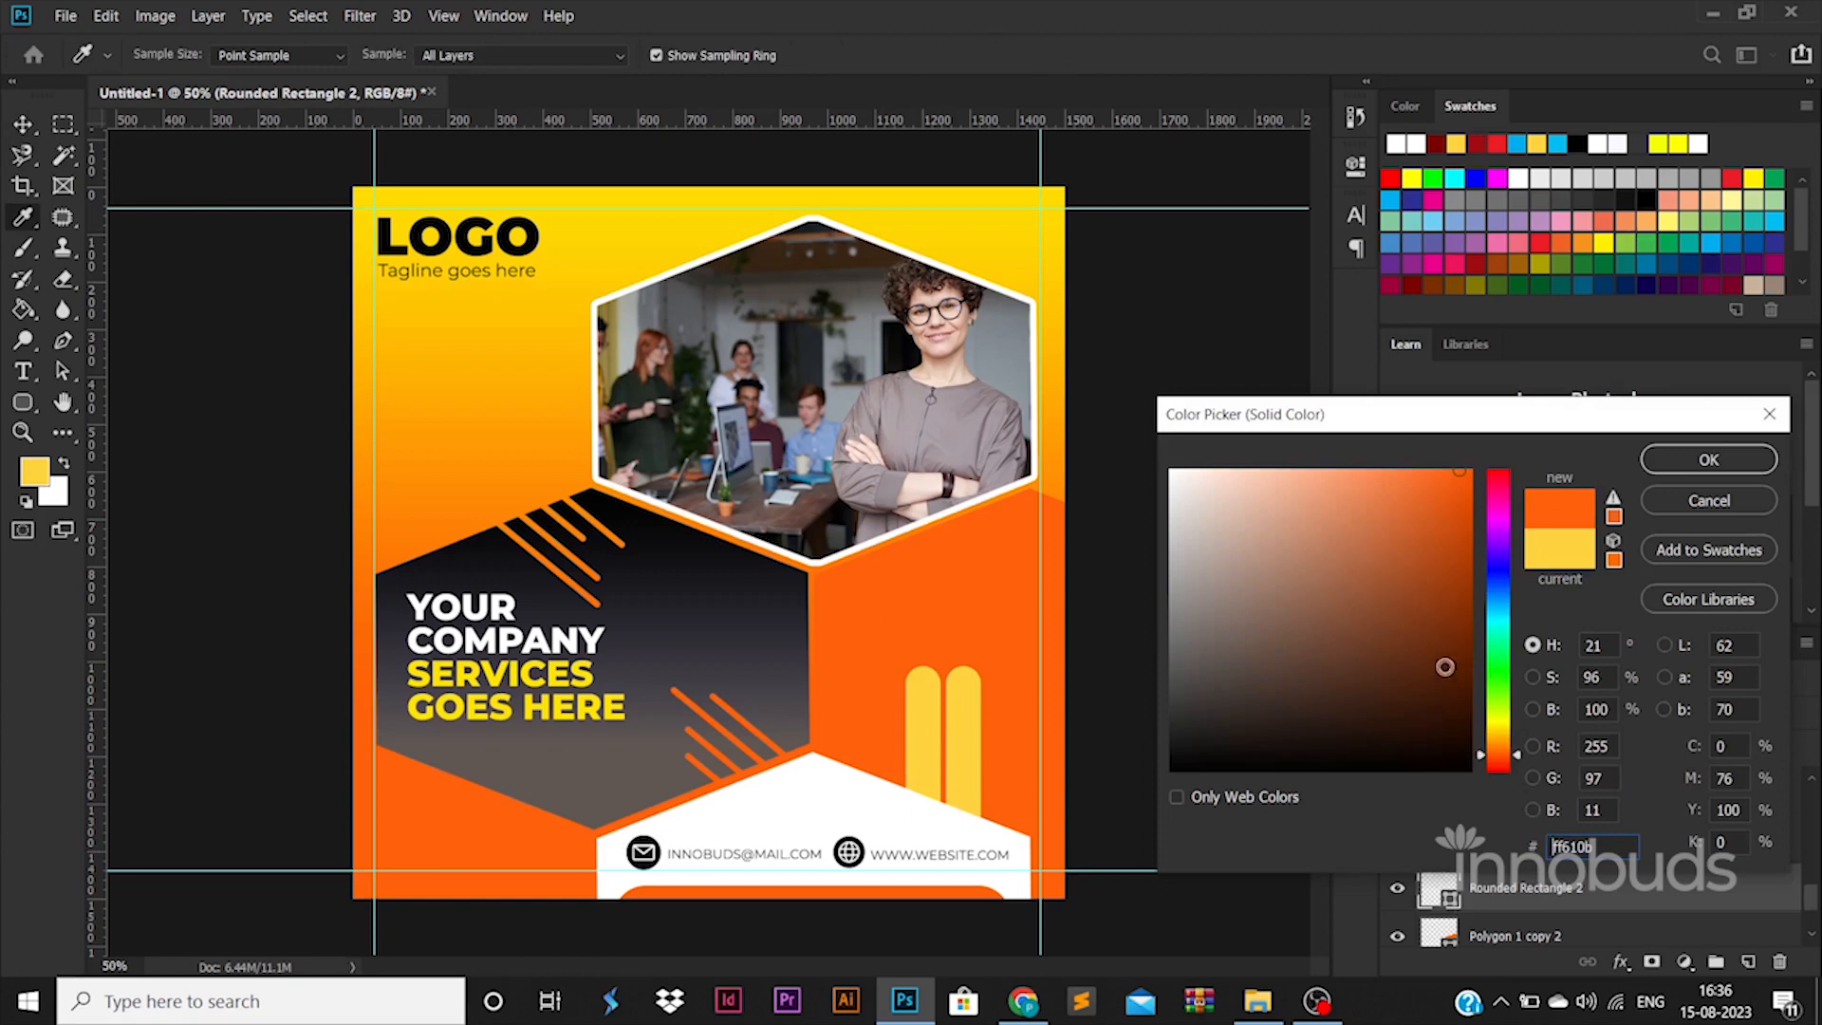
mouse_move(1467, 706)
left_mouse_down()
mouse_move(1464, 532)
mouse_move(1444, 508)
left_mouse_up()
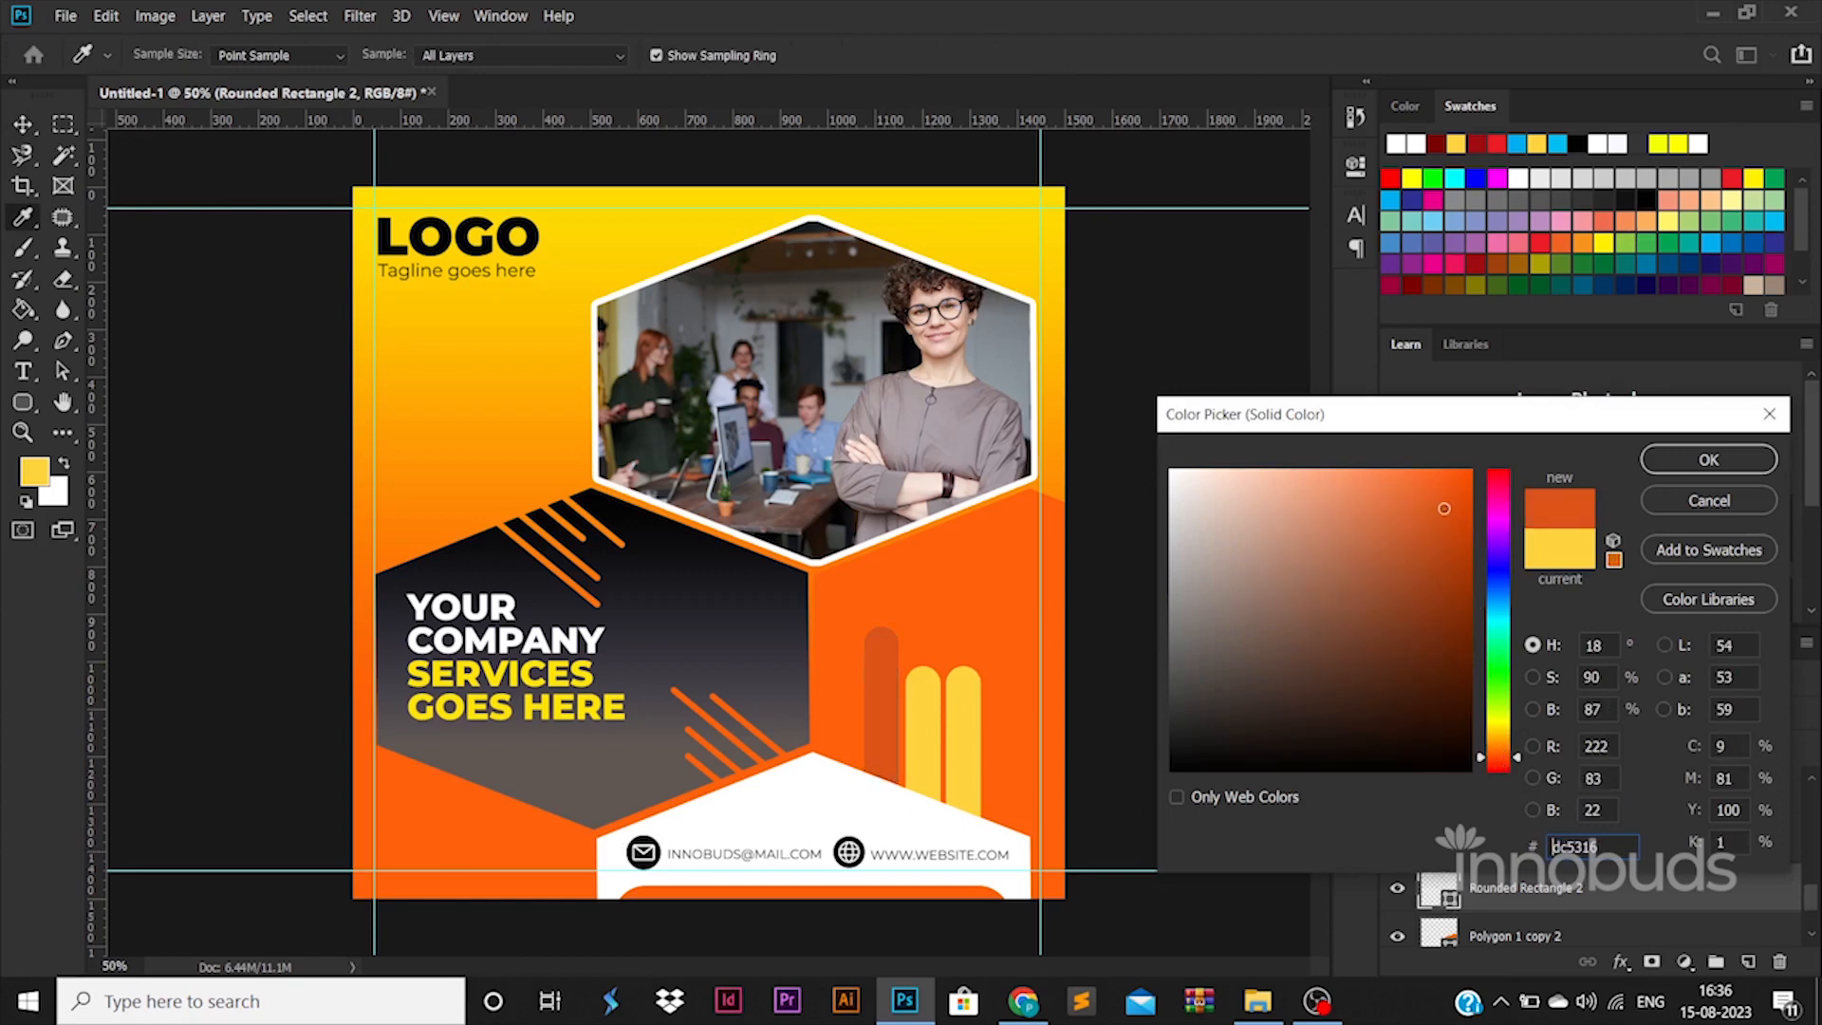
left_click(1696, 465)
Recolor the two remaining yellow bars by sampling the dark orange of the first bar.
double_click(1443, 843)
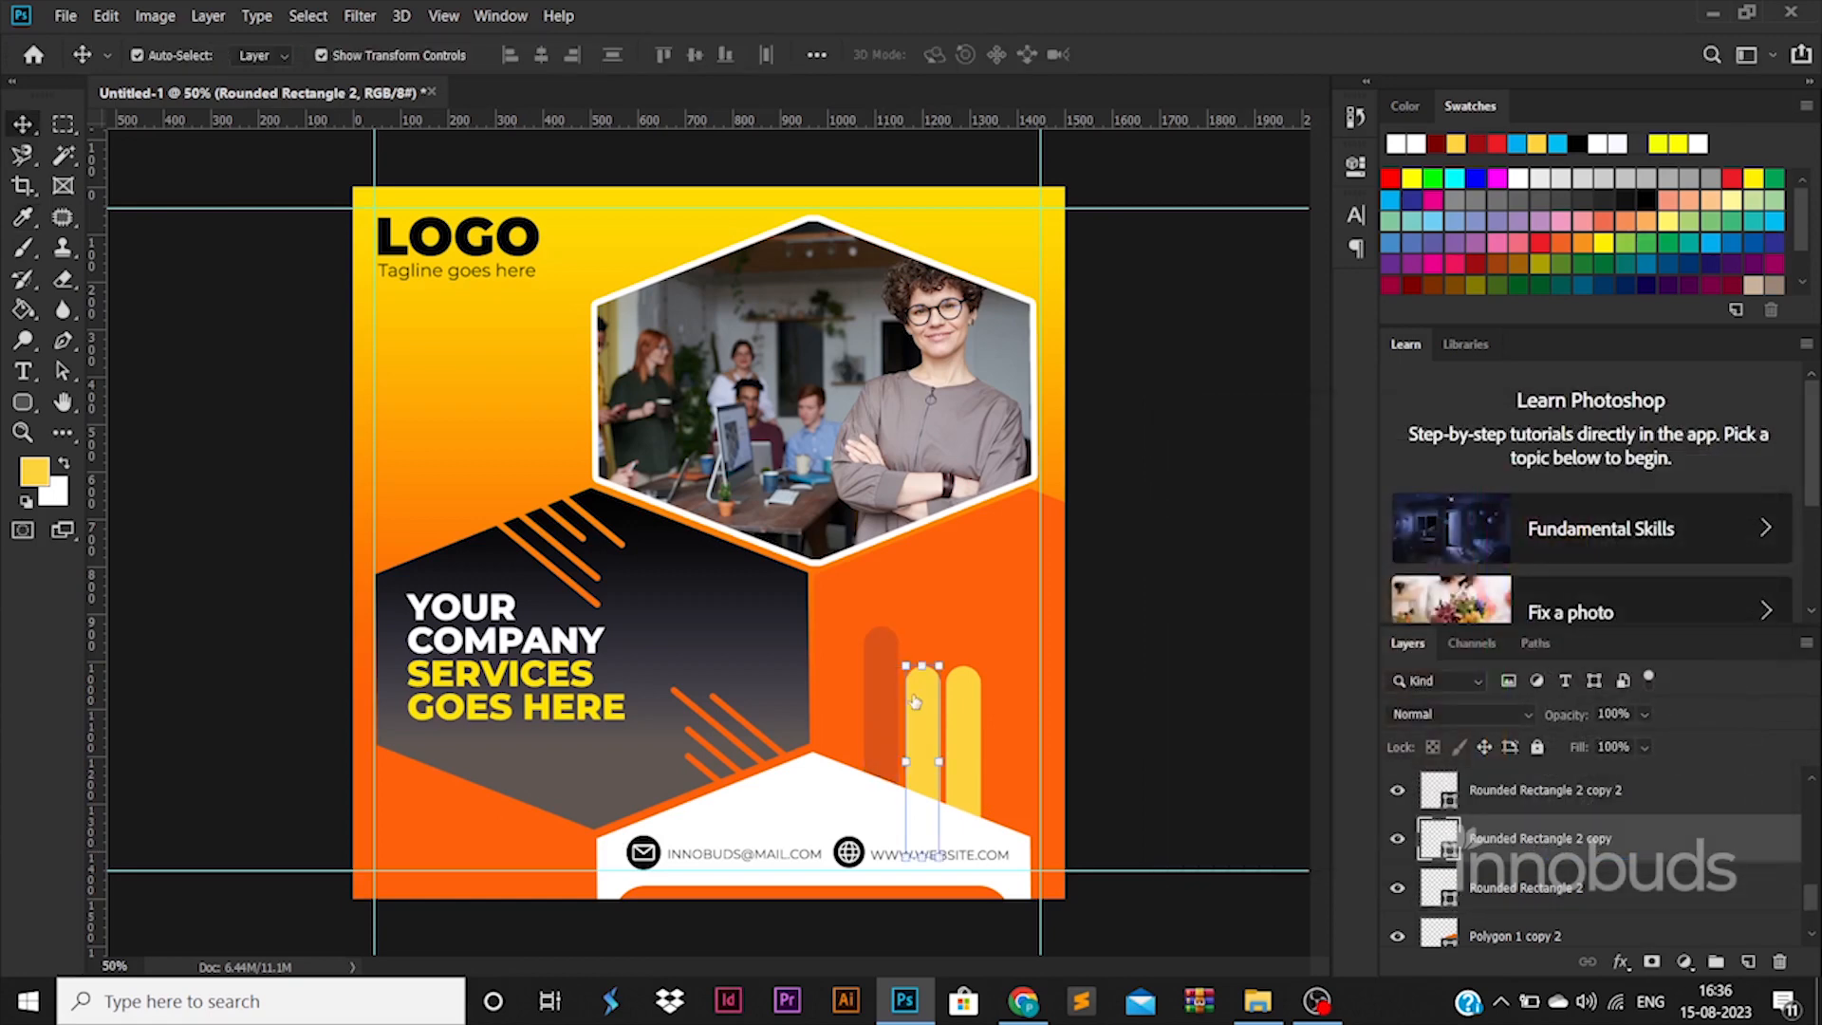
left_click(883, 674)
left_click(1699, 468)
double_click(1439, 790)
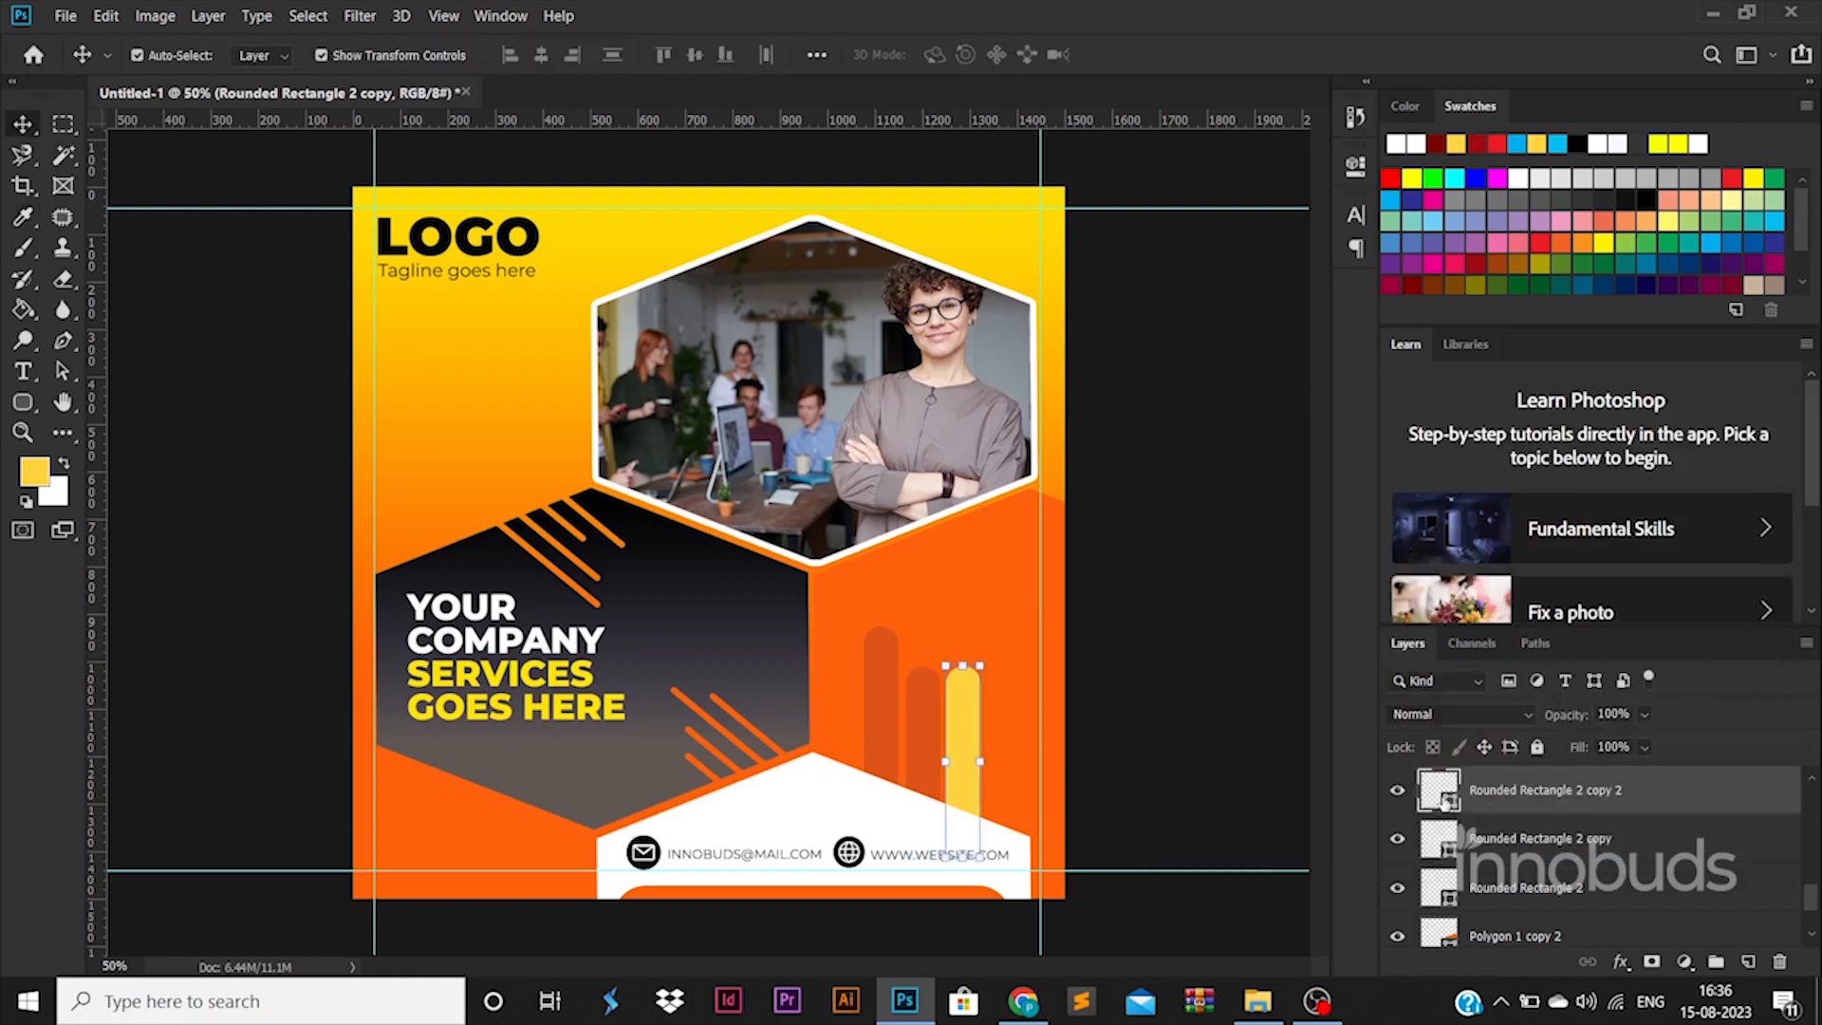
left_click(920, 702)
left_click(1699, 465)
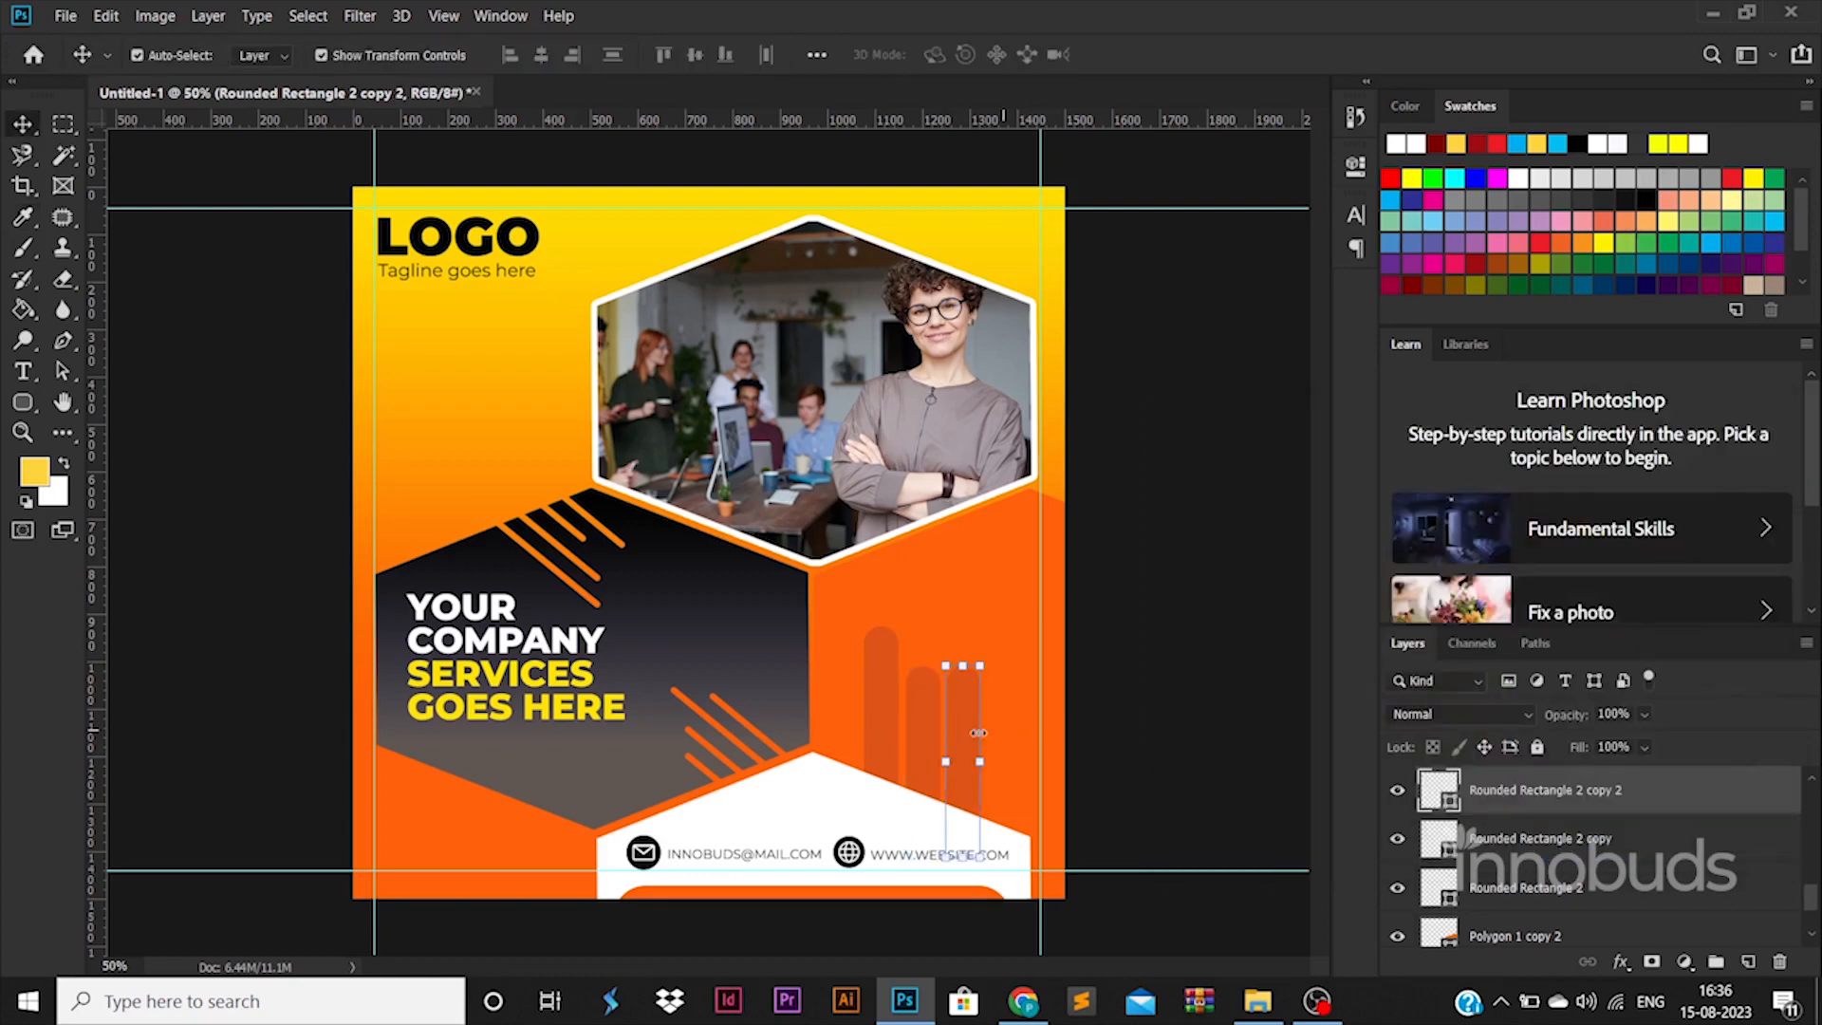
left_click(928, 735)
left_click(1190, 729)
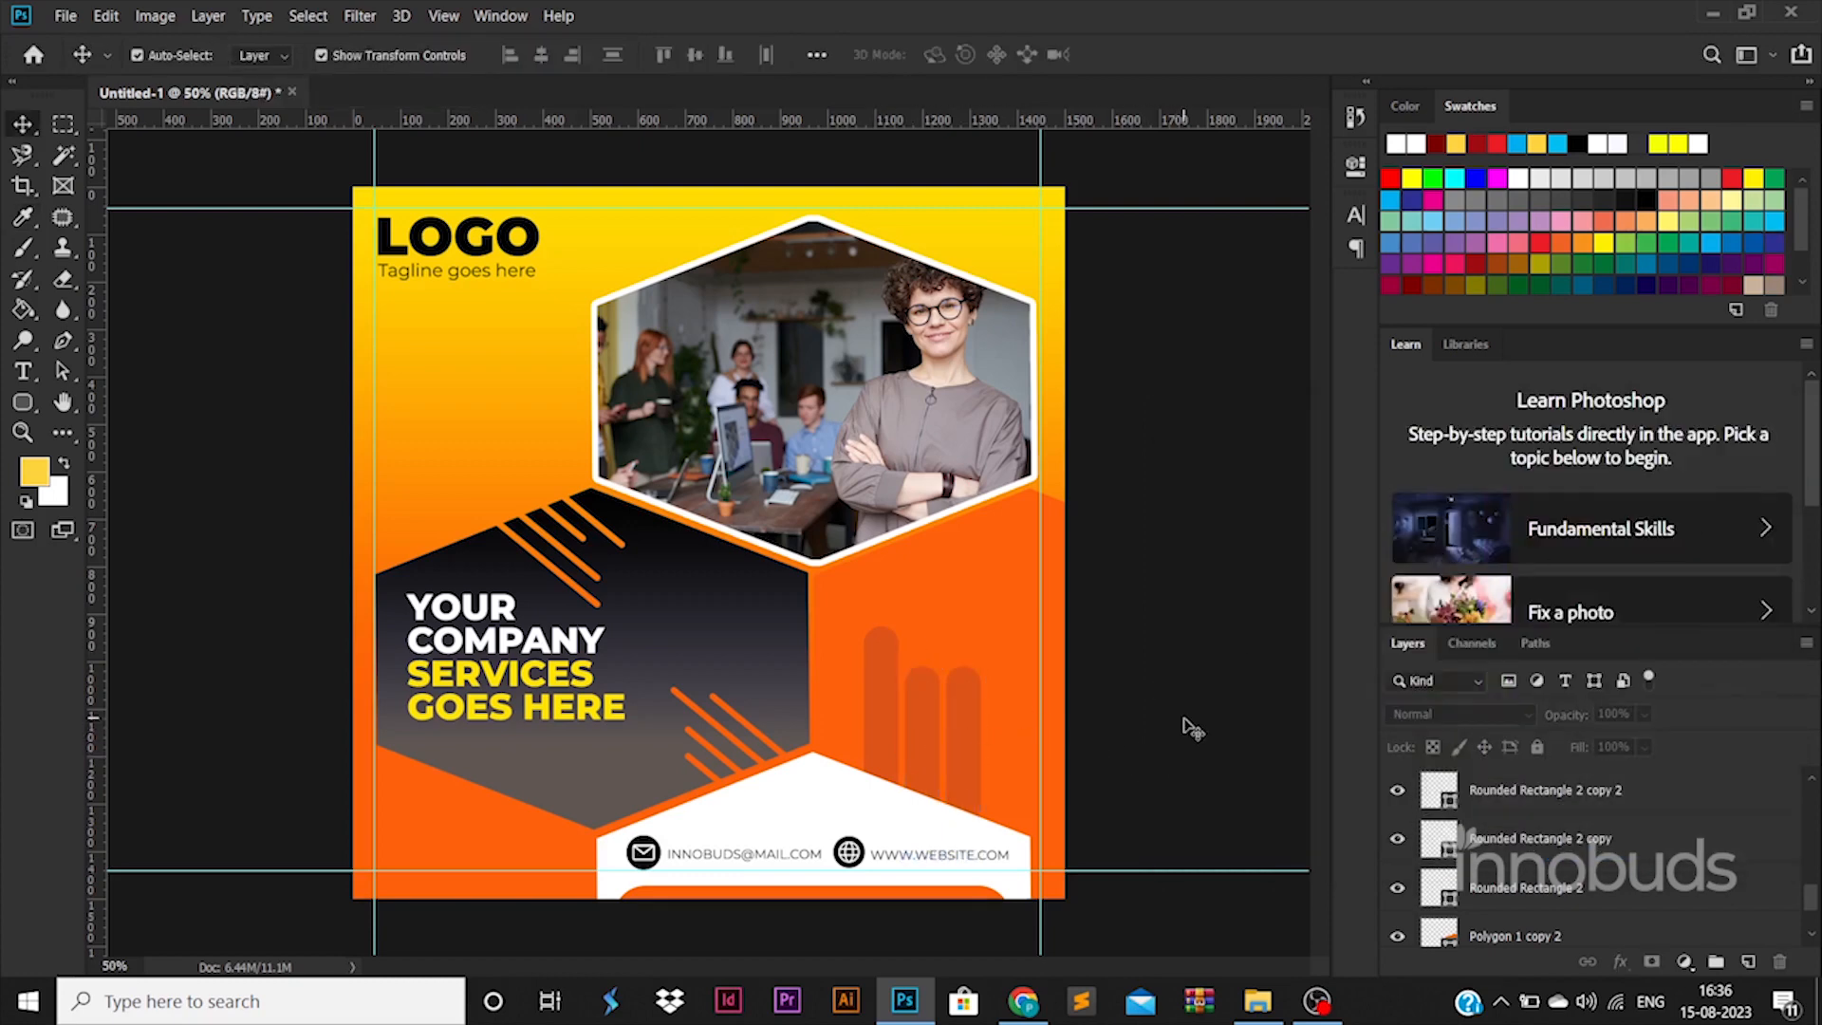
Duplicate the three dark orange bars as a group onto the background above the dark hexagon's left side, aligned with the left guide.
left_click(978, 683)
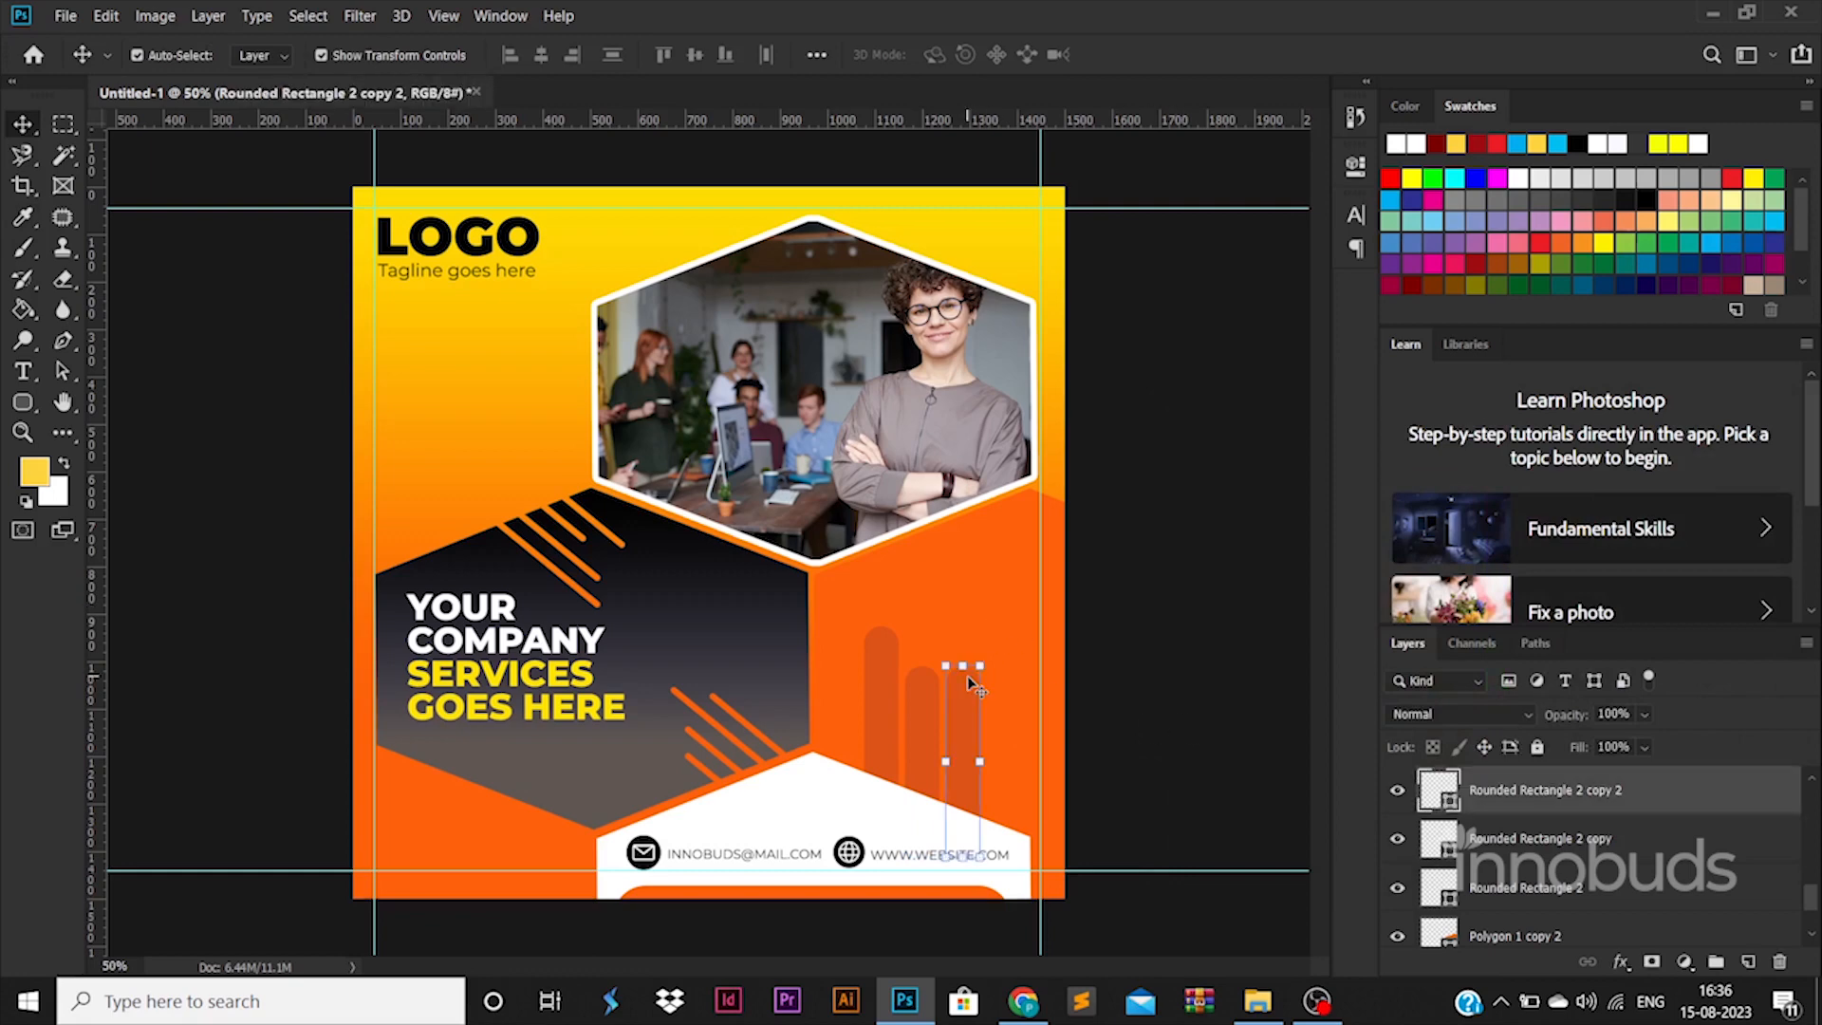
left_click(916, 731, "shift")
left_click(878, 697, "shift")
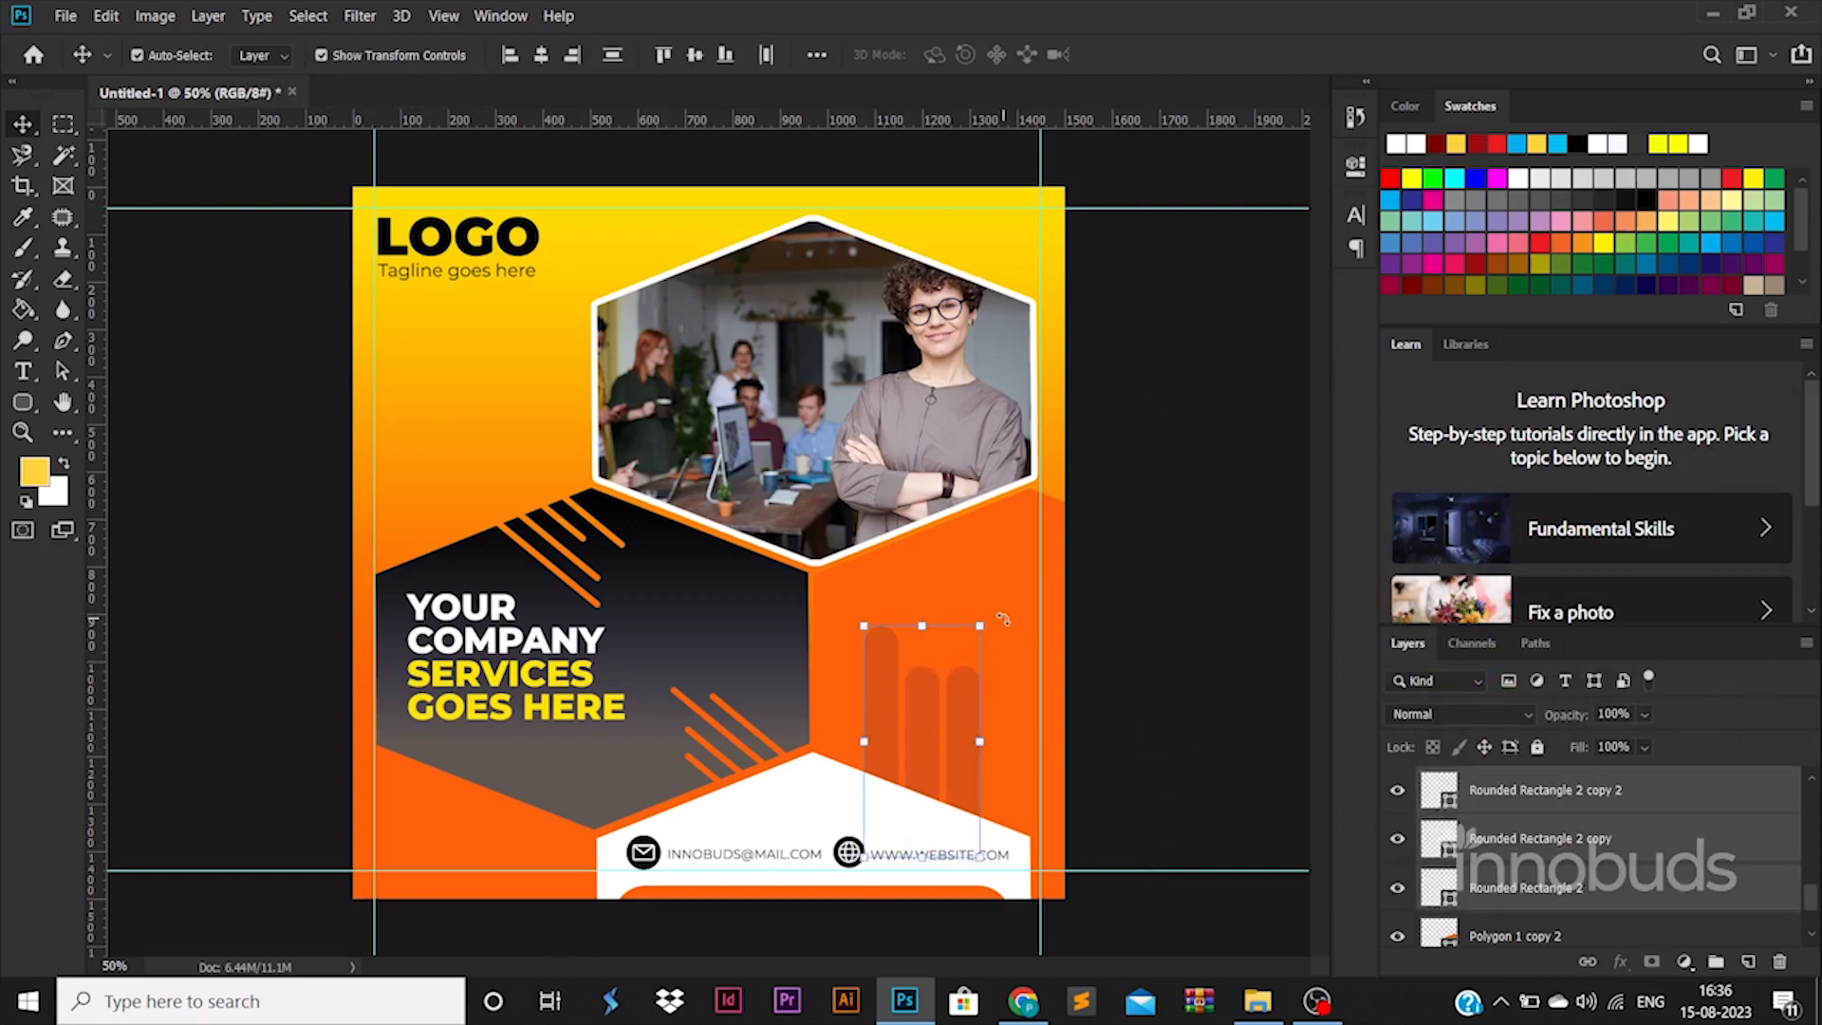
key("ctrl+t")
left_click_drag(1001, 621, 1194, 734)
key("Return")
left_click_drag(947, 714, 475, 502)
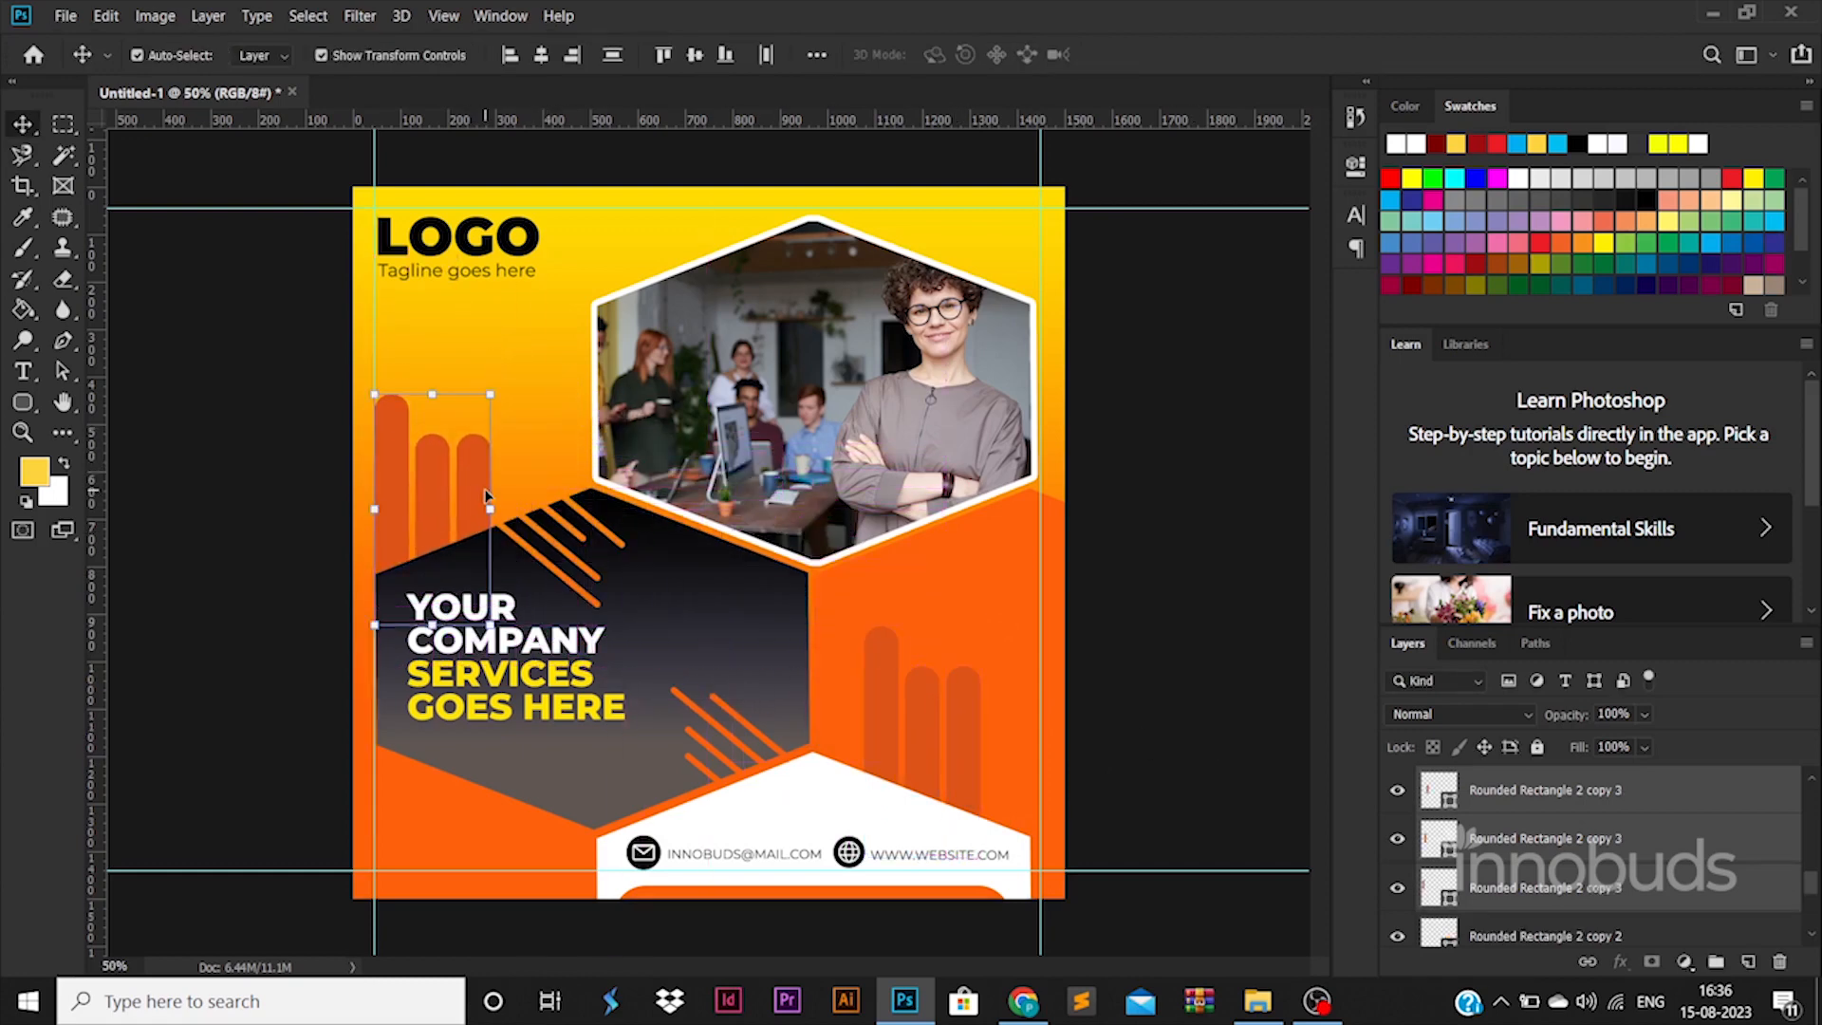
left_click(1175, 563)
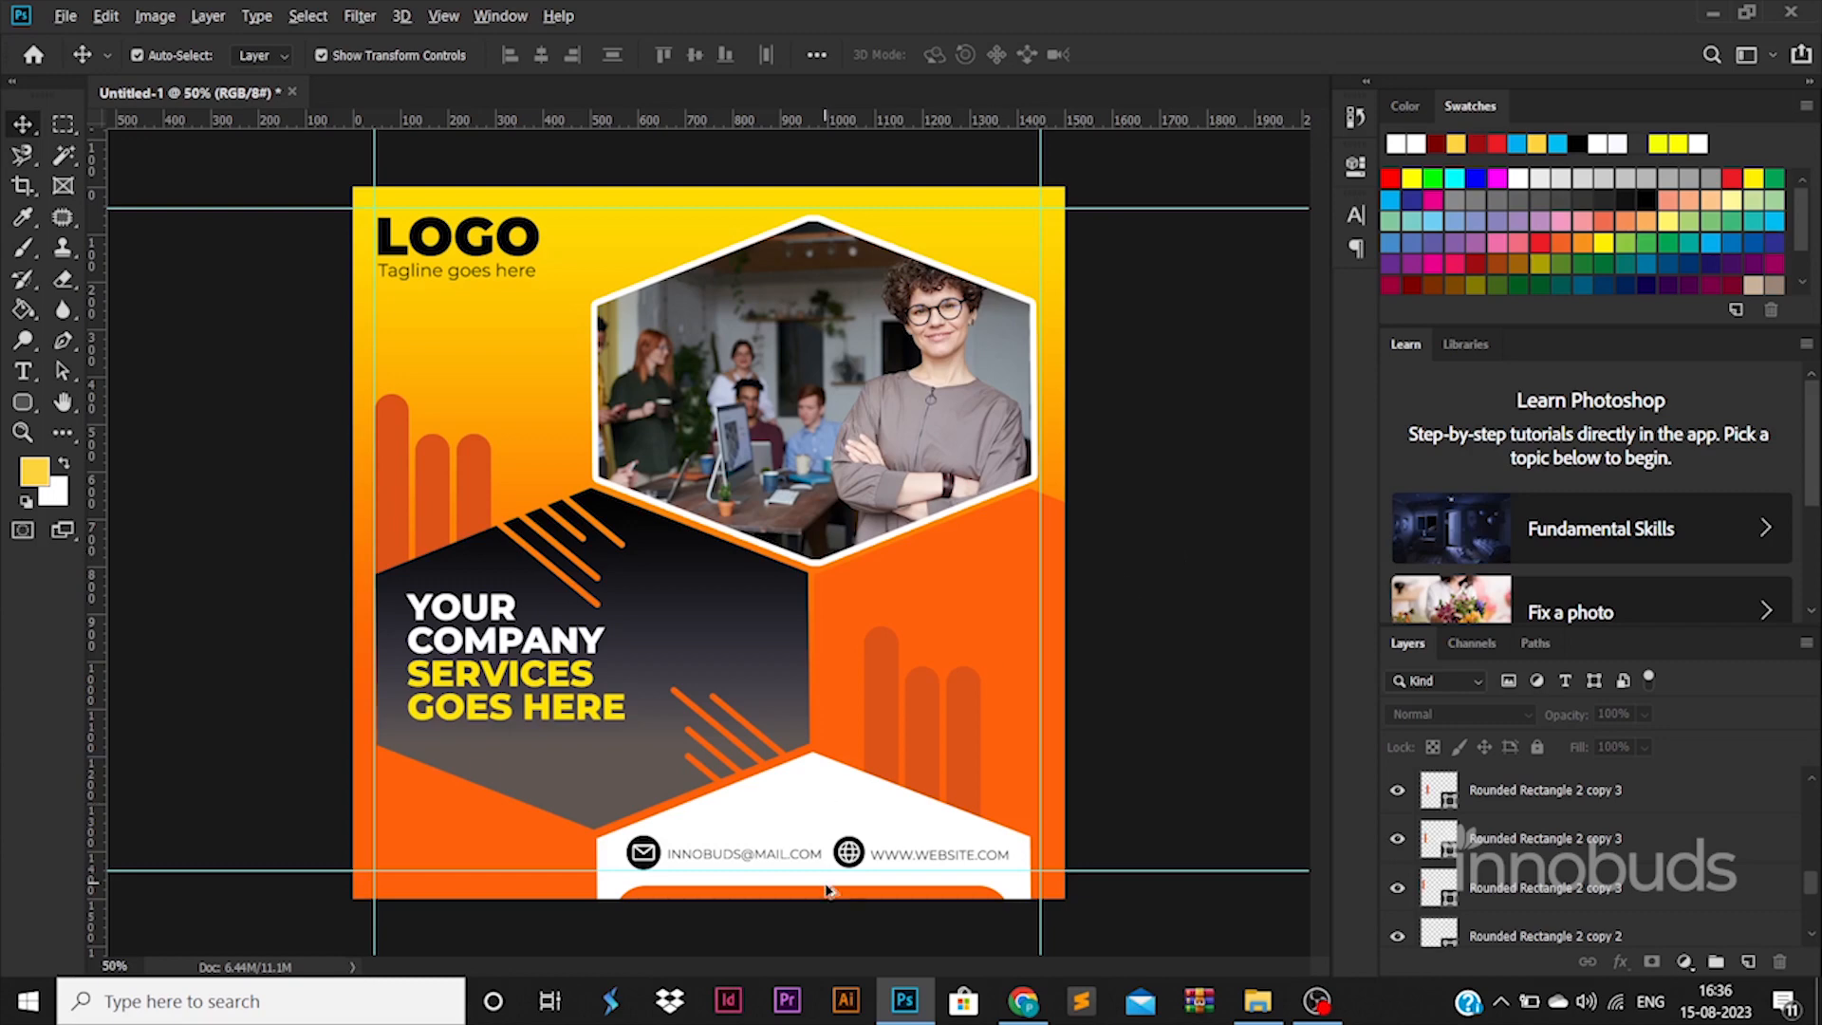
Duplicate the orange rounded rectangle to the canvas's lower-left corner and recolor the copy white (ffffff).
left_click_drag(829, 892, 370, 882)
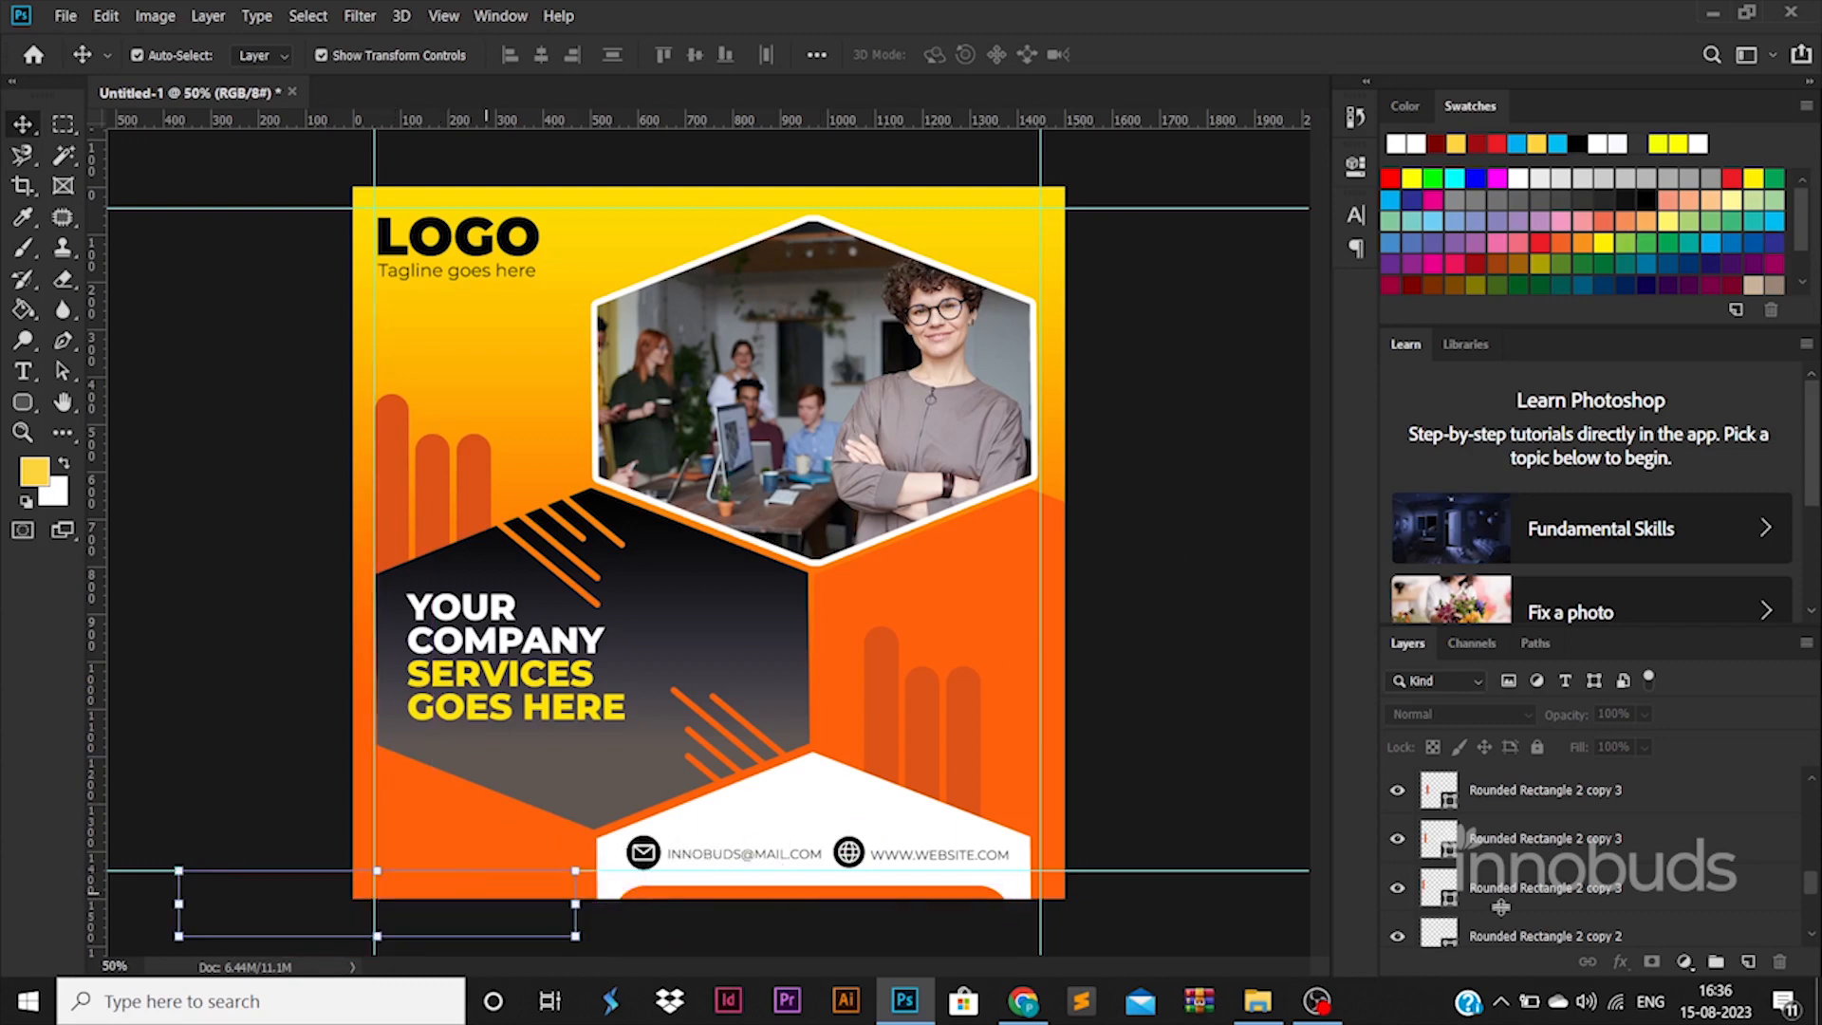
double_click(1454, 805)
left_click(483, 491)
mouse_move(1405, 622)
left_mouse_down()
mouse_move(1471, 617)
mouse_move(1497, 569)
left_mouse_up()
left_click(645, 283)
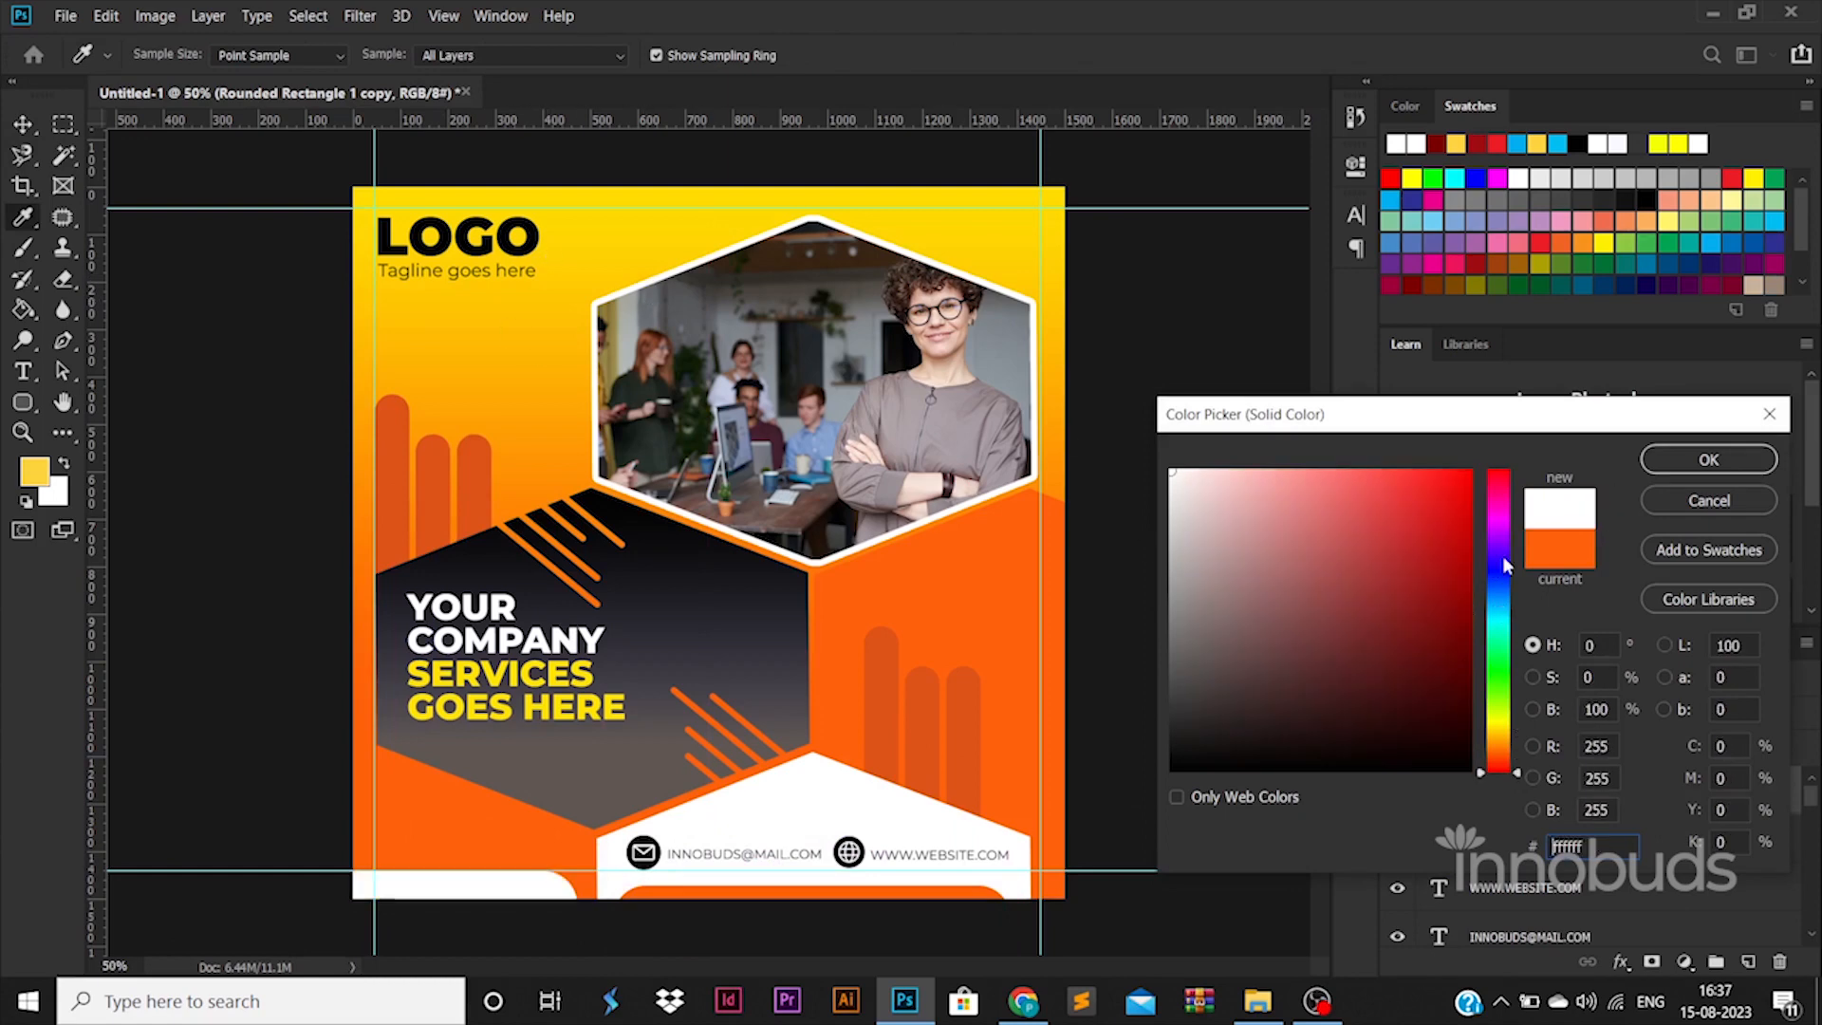
left_click(1709, 460)
Widen the white rounded rectangle toward the white hexagon and nudge it right until it overlaps the hexagon's lower-left corner.
key("ctrl+t")
left_click_drag(577, 903, 616, 911)
key("Return")
left_click(916, 847)
left_click(513, 890)
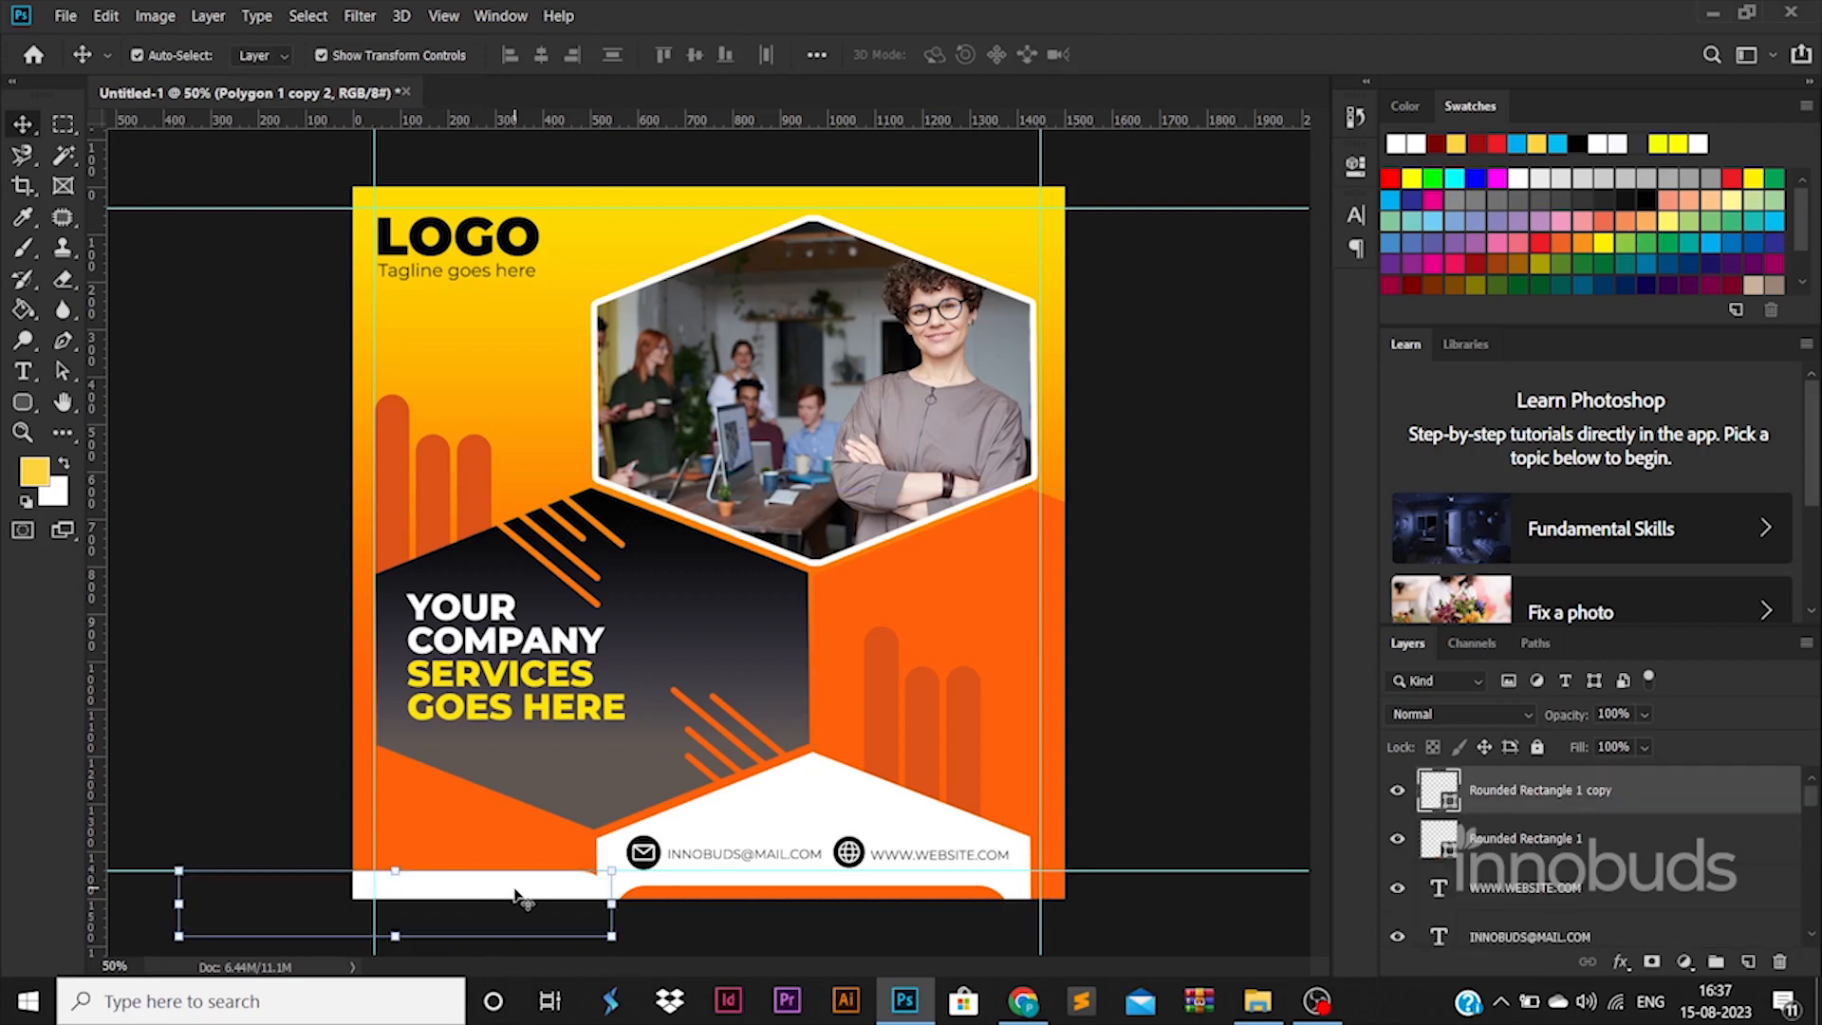
key("Right")
key("Right")
key("Right")
key("Right")
key("Right")
key("Right")
key("Right")
key("Right")
key("Right")
key("Right")
key("Right")
key("Right")
key("Right")
key("Right")
key("Right")
key("Right")
key("Right")
key("Right")
key("Right")
key("Right")
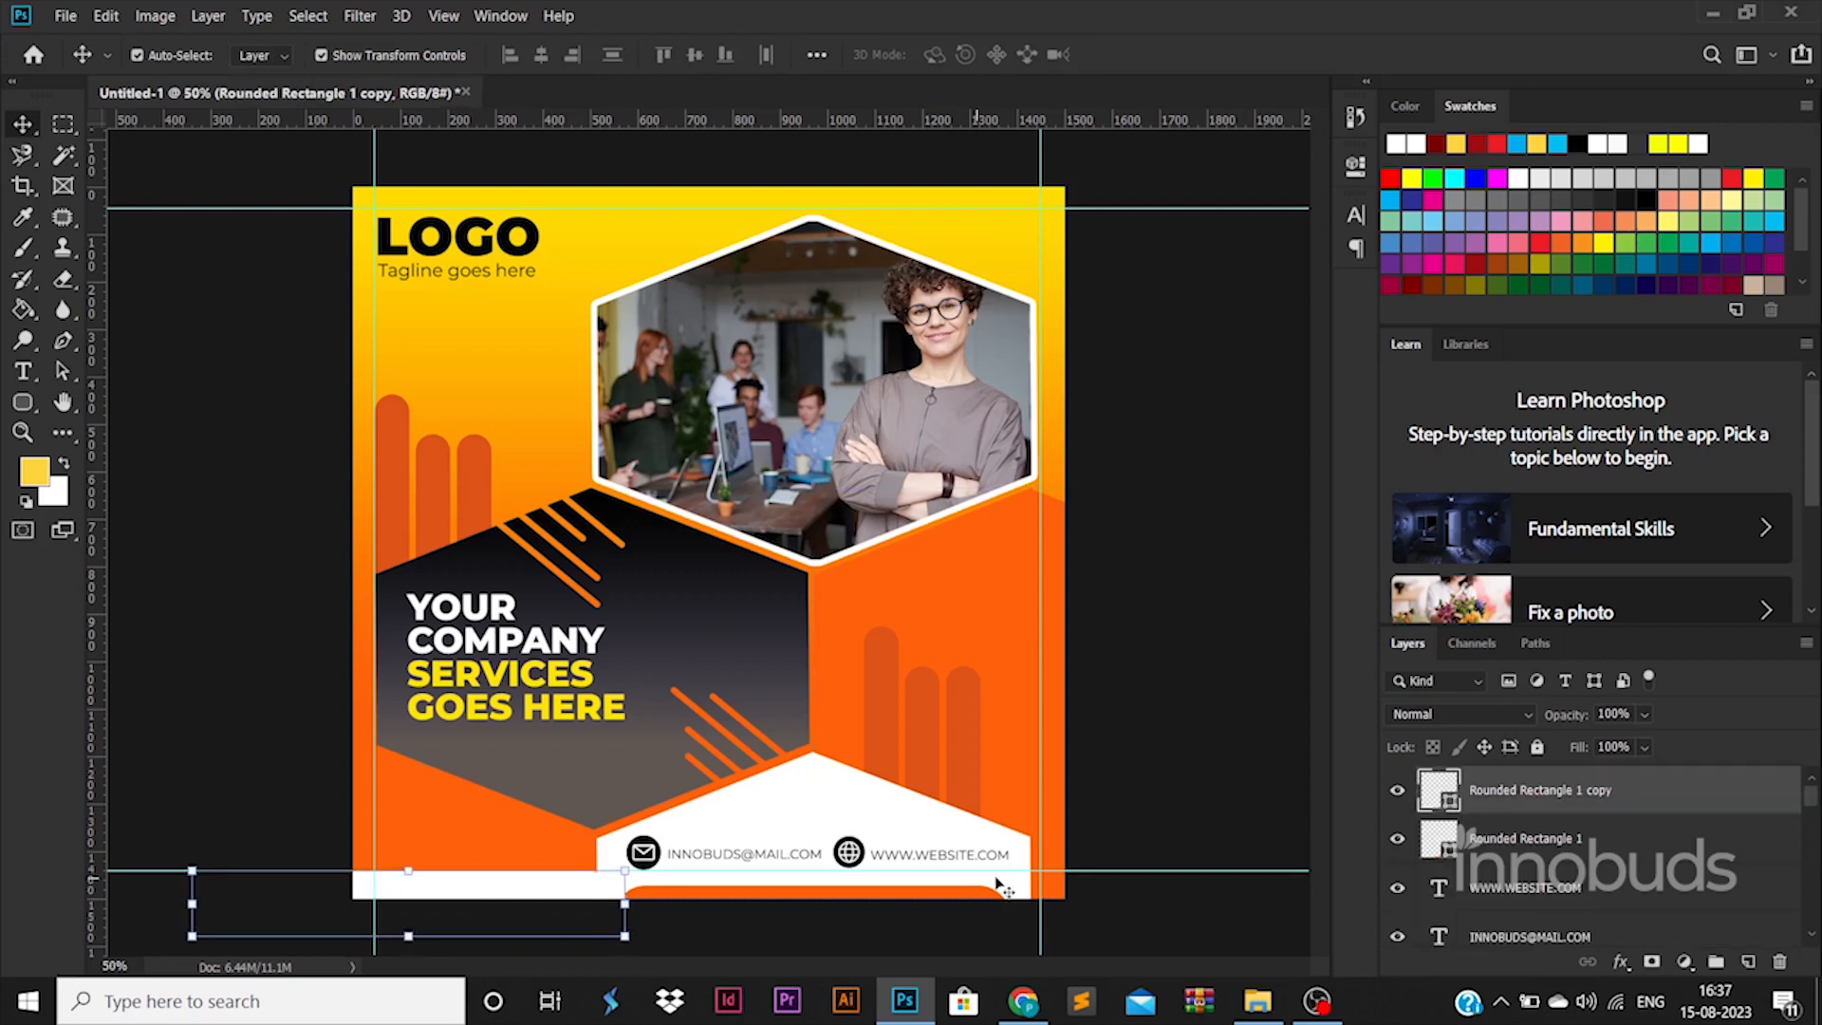
Place the white rounded rectangle behind the orange one and duplicate it to the canvas's lower-right corner.
left_click_drag(1561, 800, 1557, 859)
left_click(1213, 810)
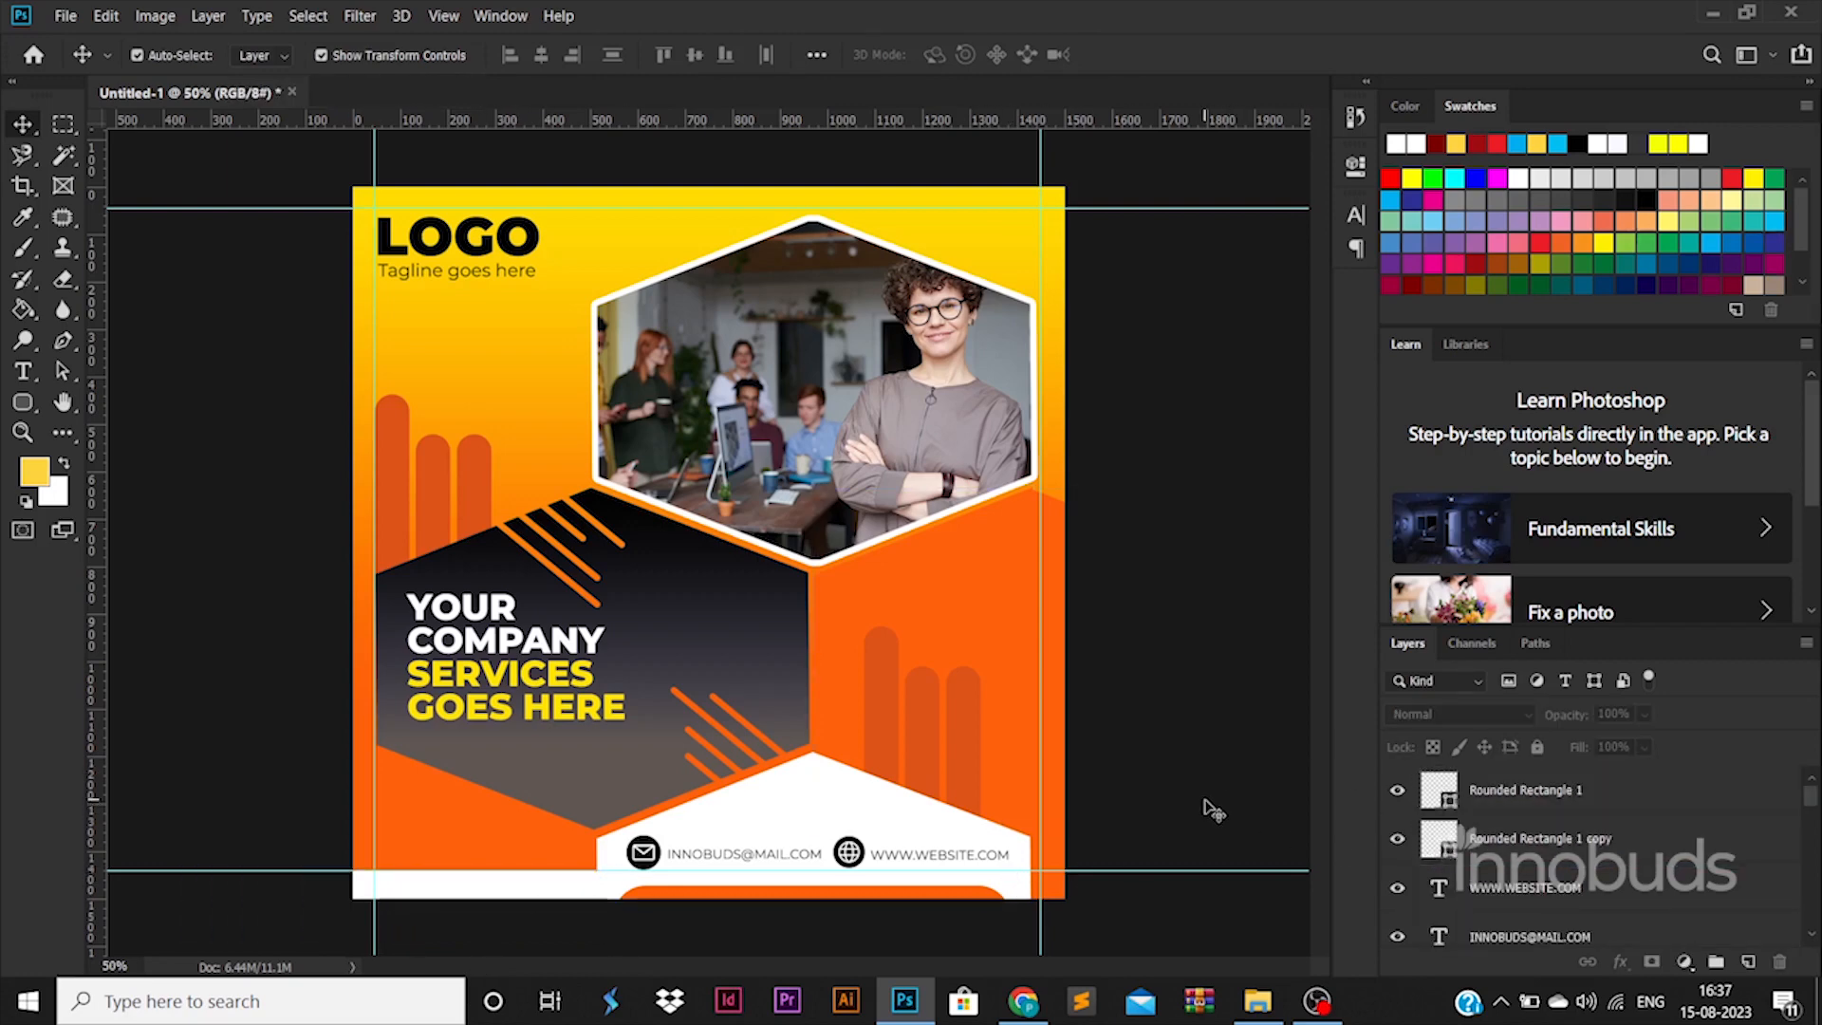
left_click_drag(506, 903, 1160, 891)
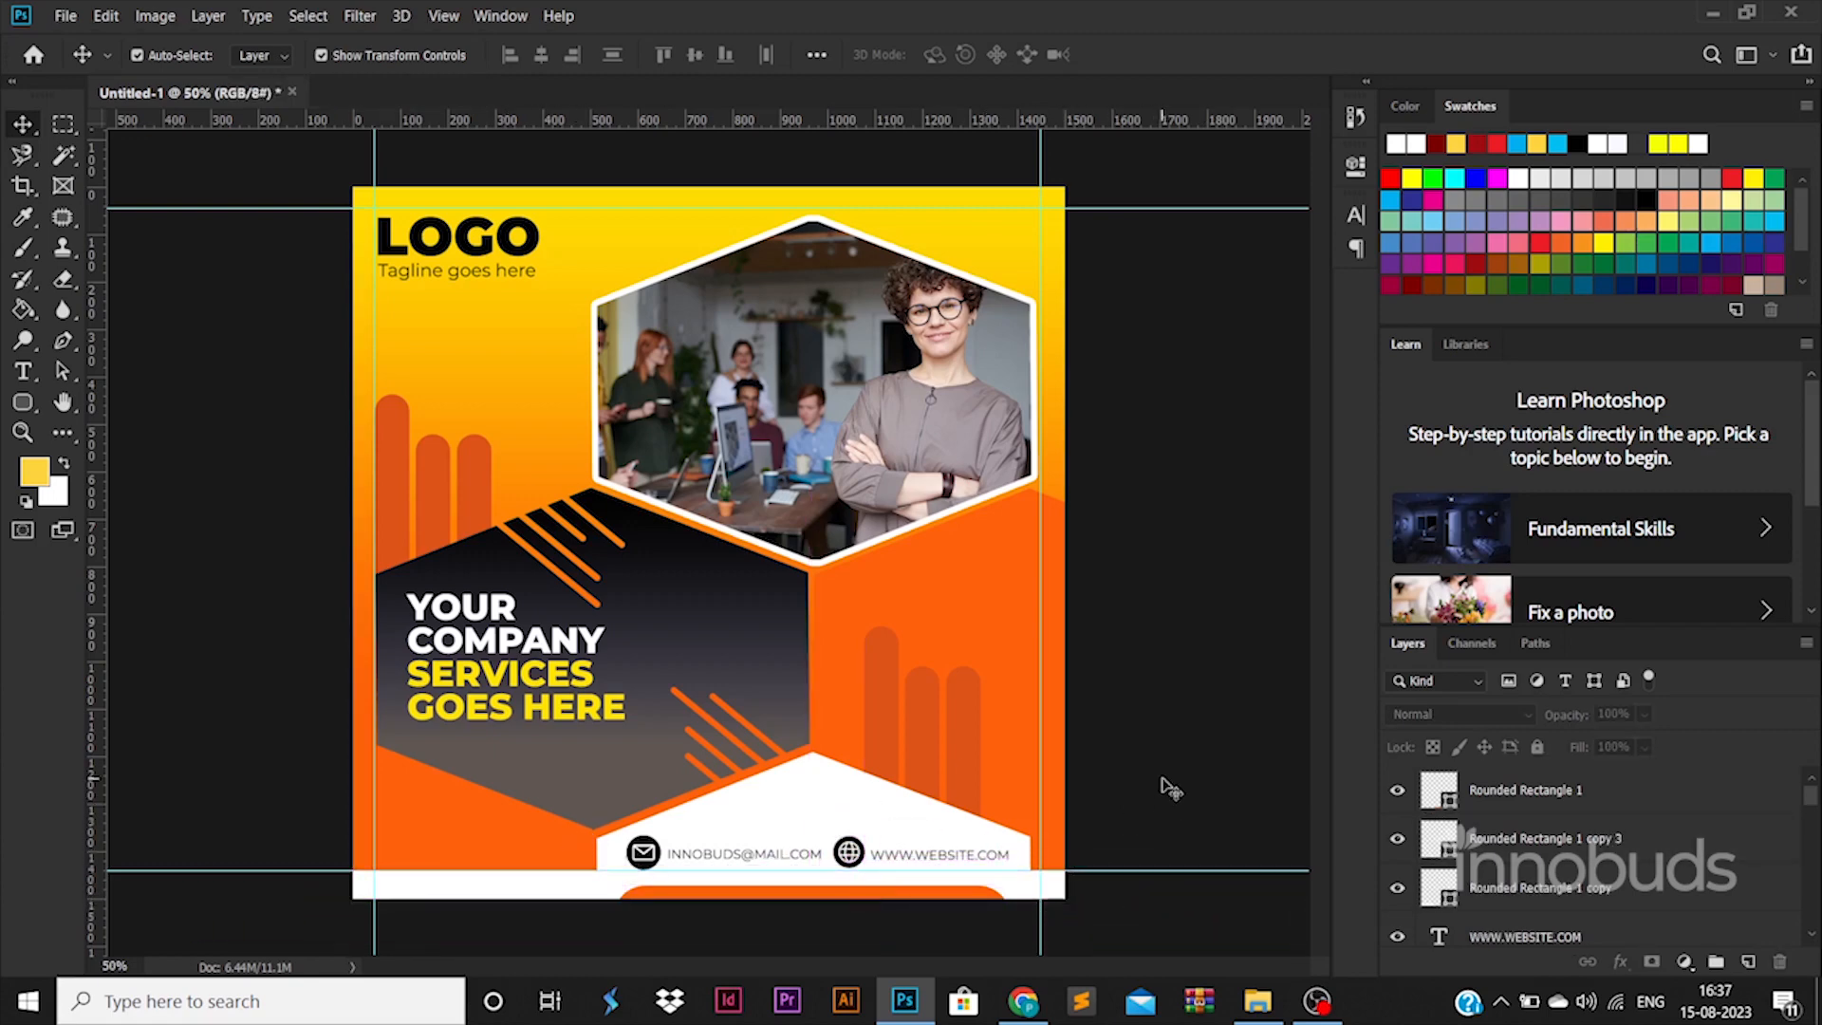
Export the design for web with the JPEG High preset, naming the file POS in the 81-52 folder.
key("ctrl")
key("alt+shift+ctrl+s")
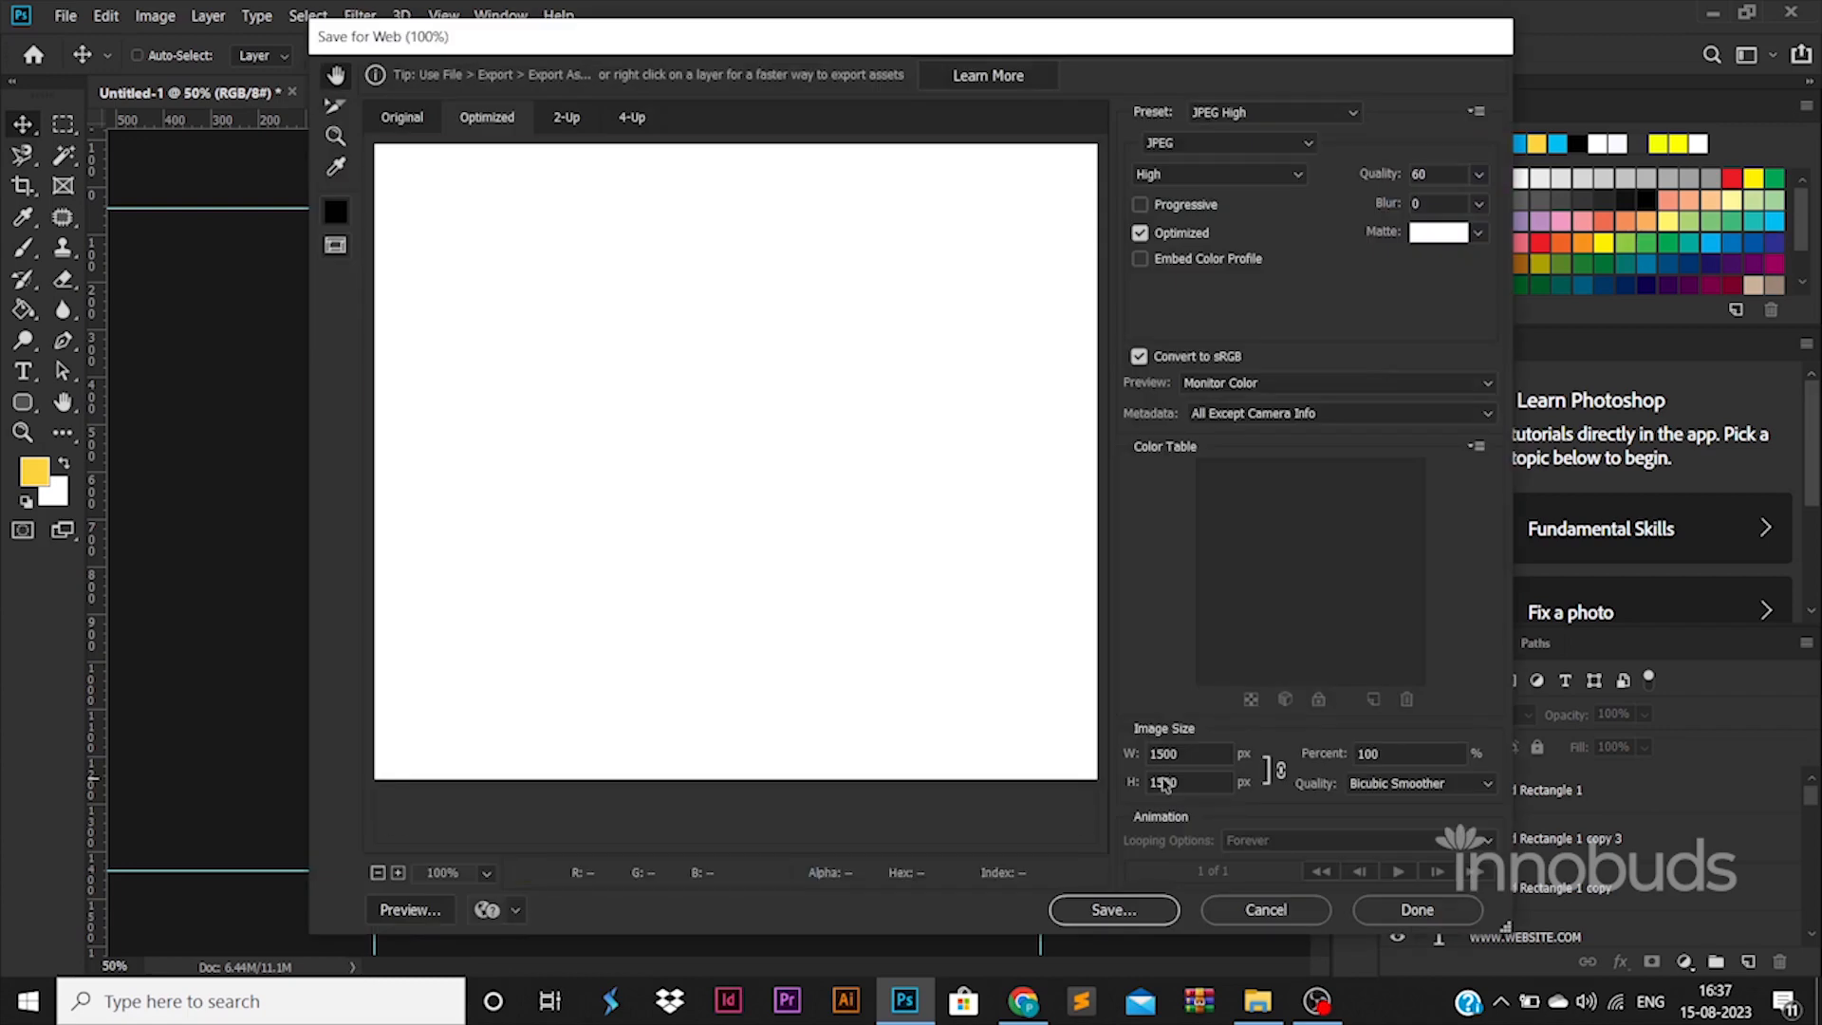
key("Return")
left_click(436, 63)
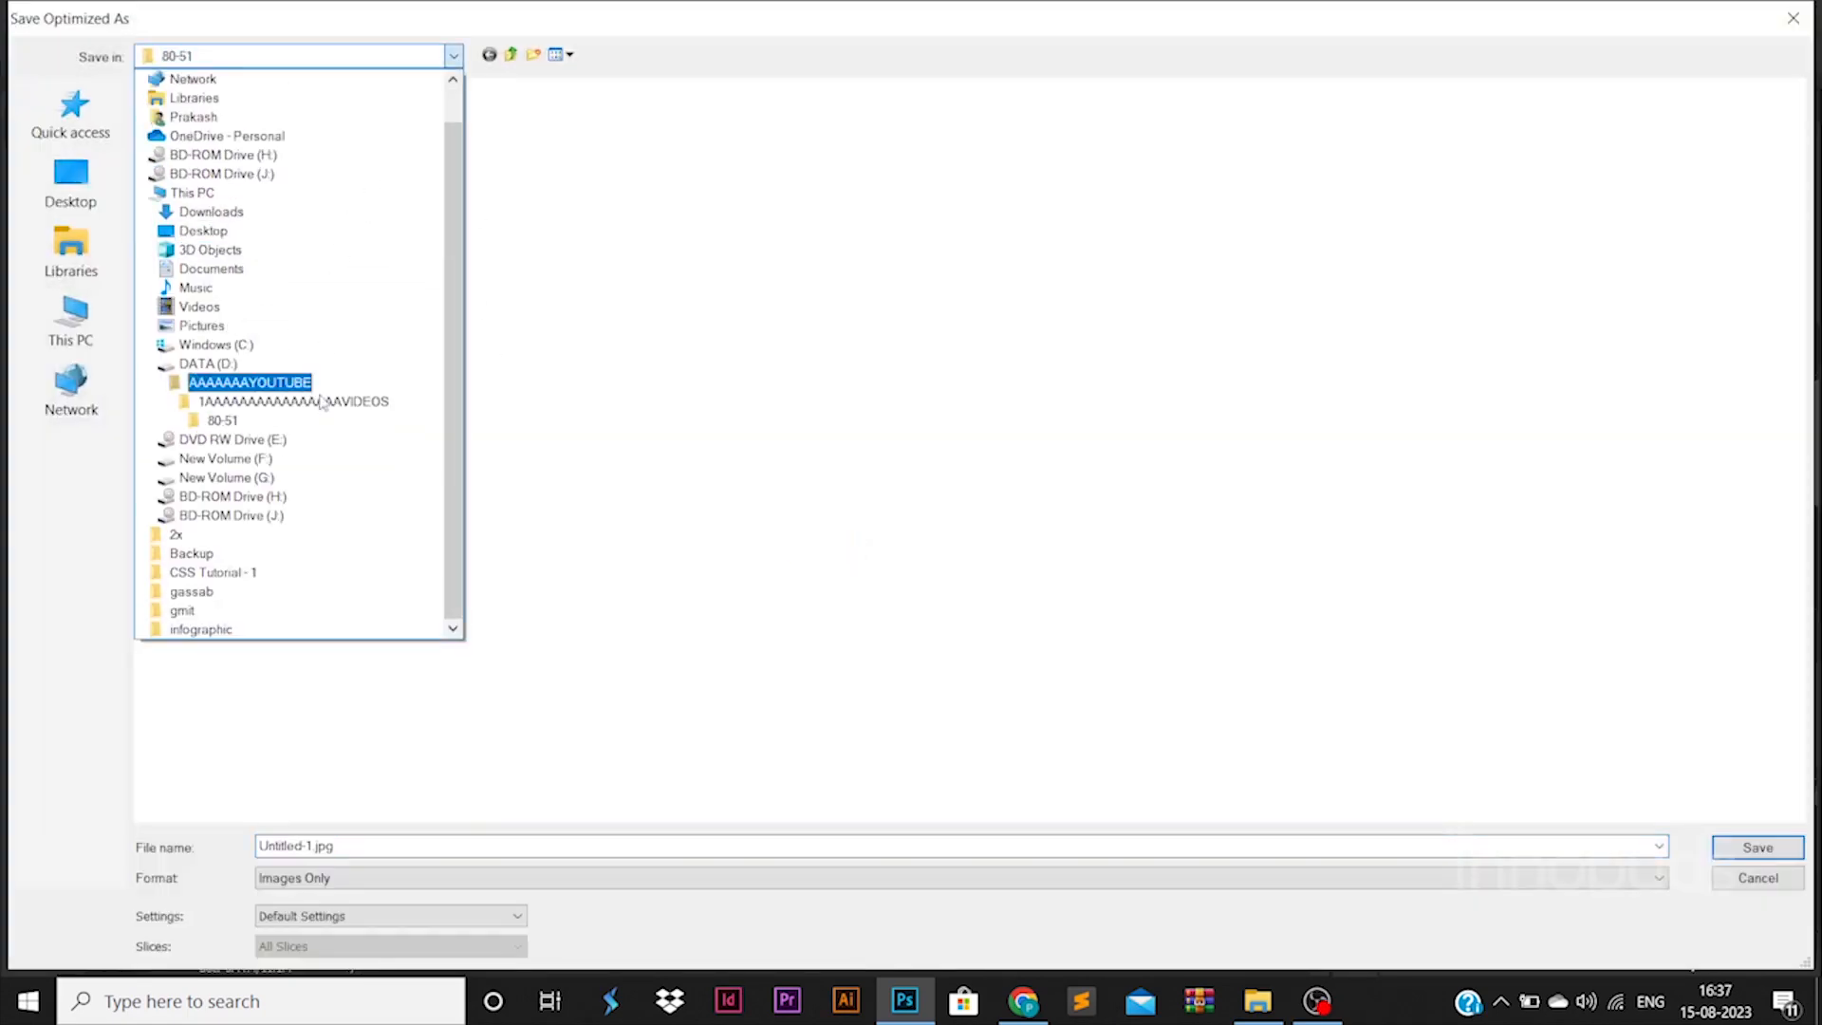
left_click(313, 374)
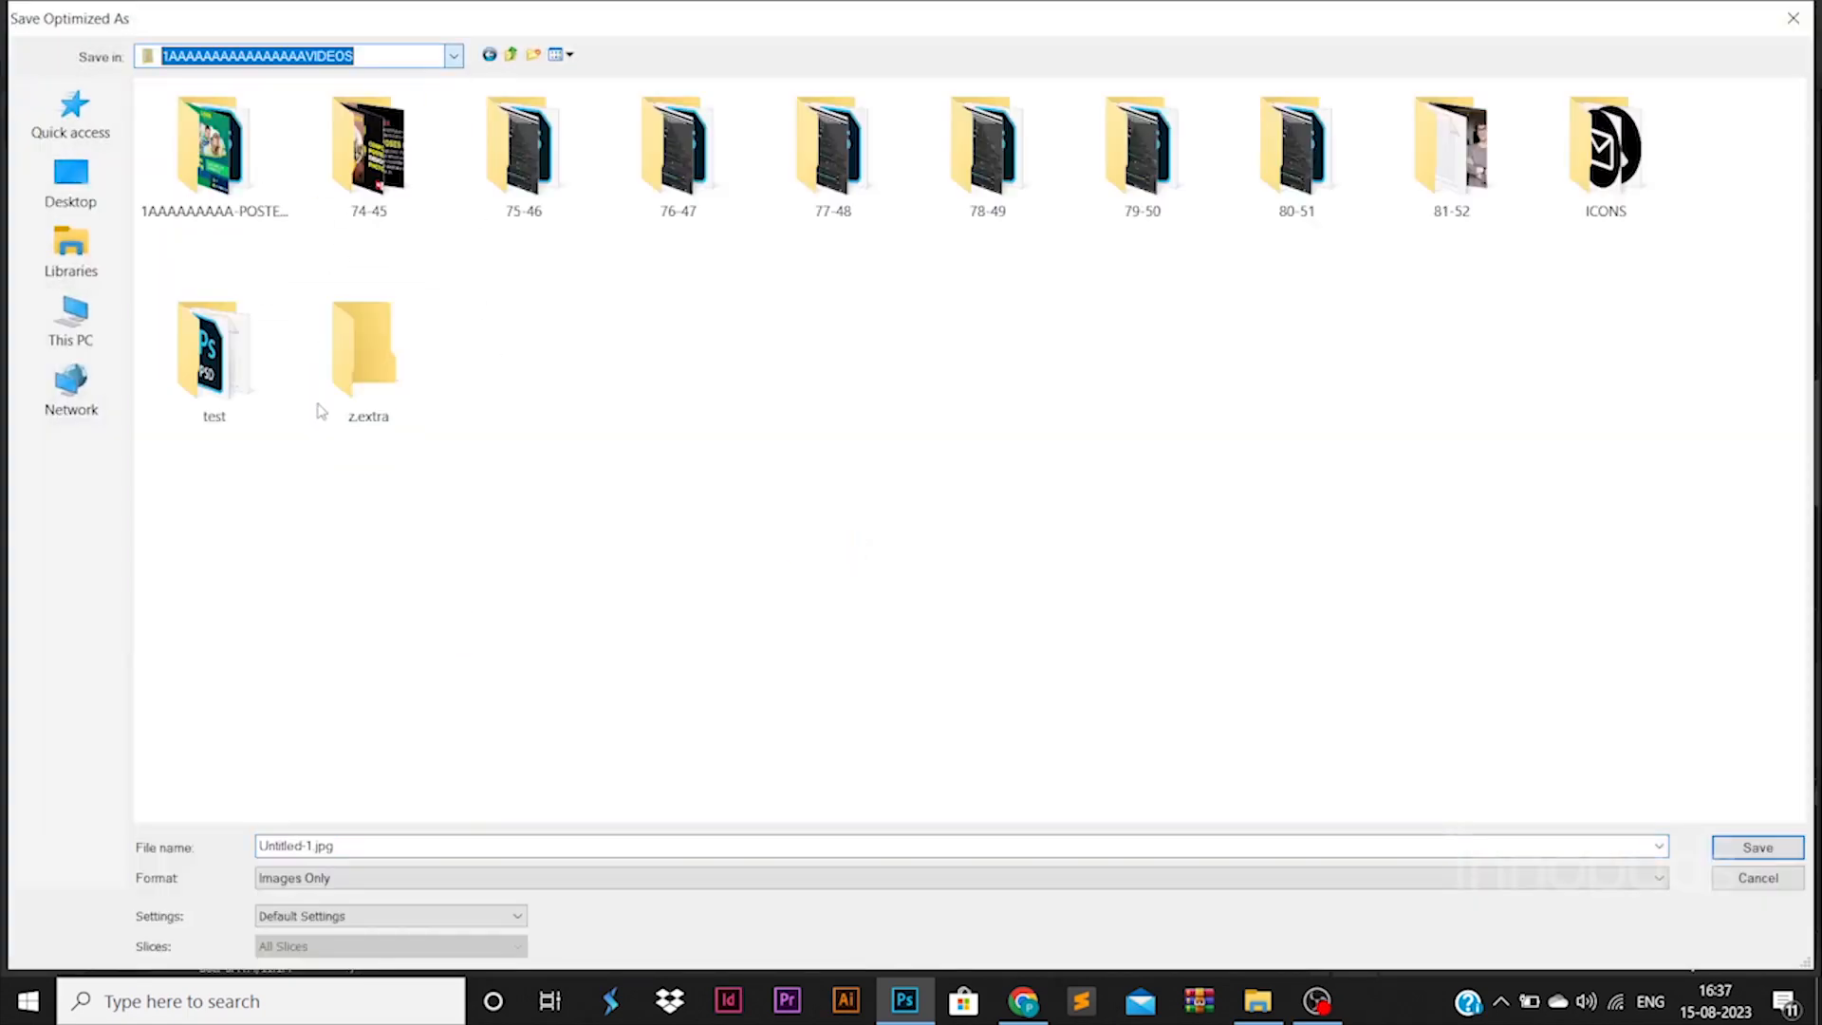
double_click(1486, 217)
left_click(646, 847)
type("POS")
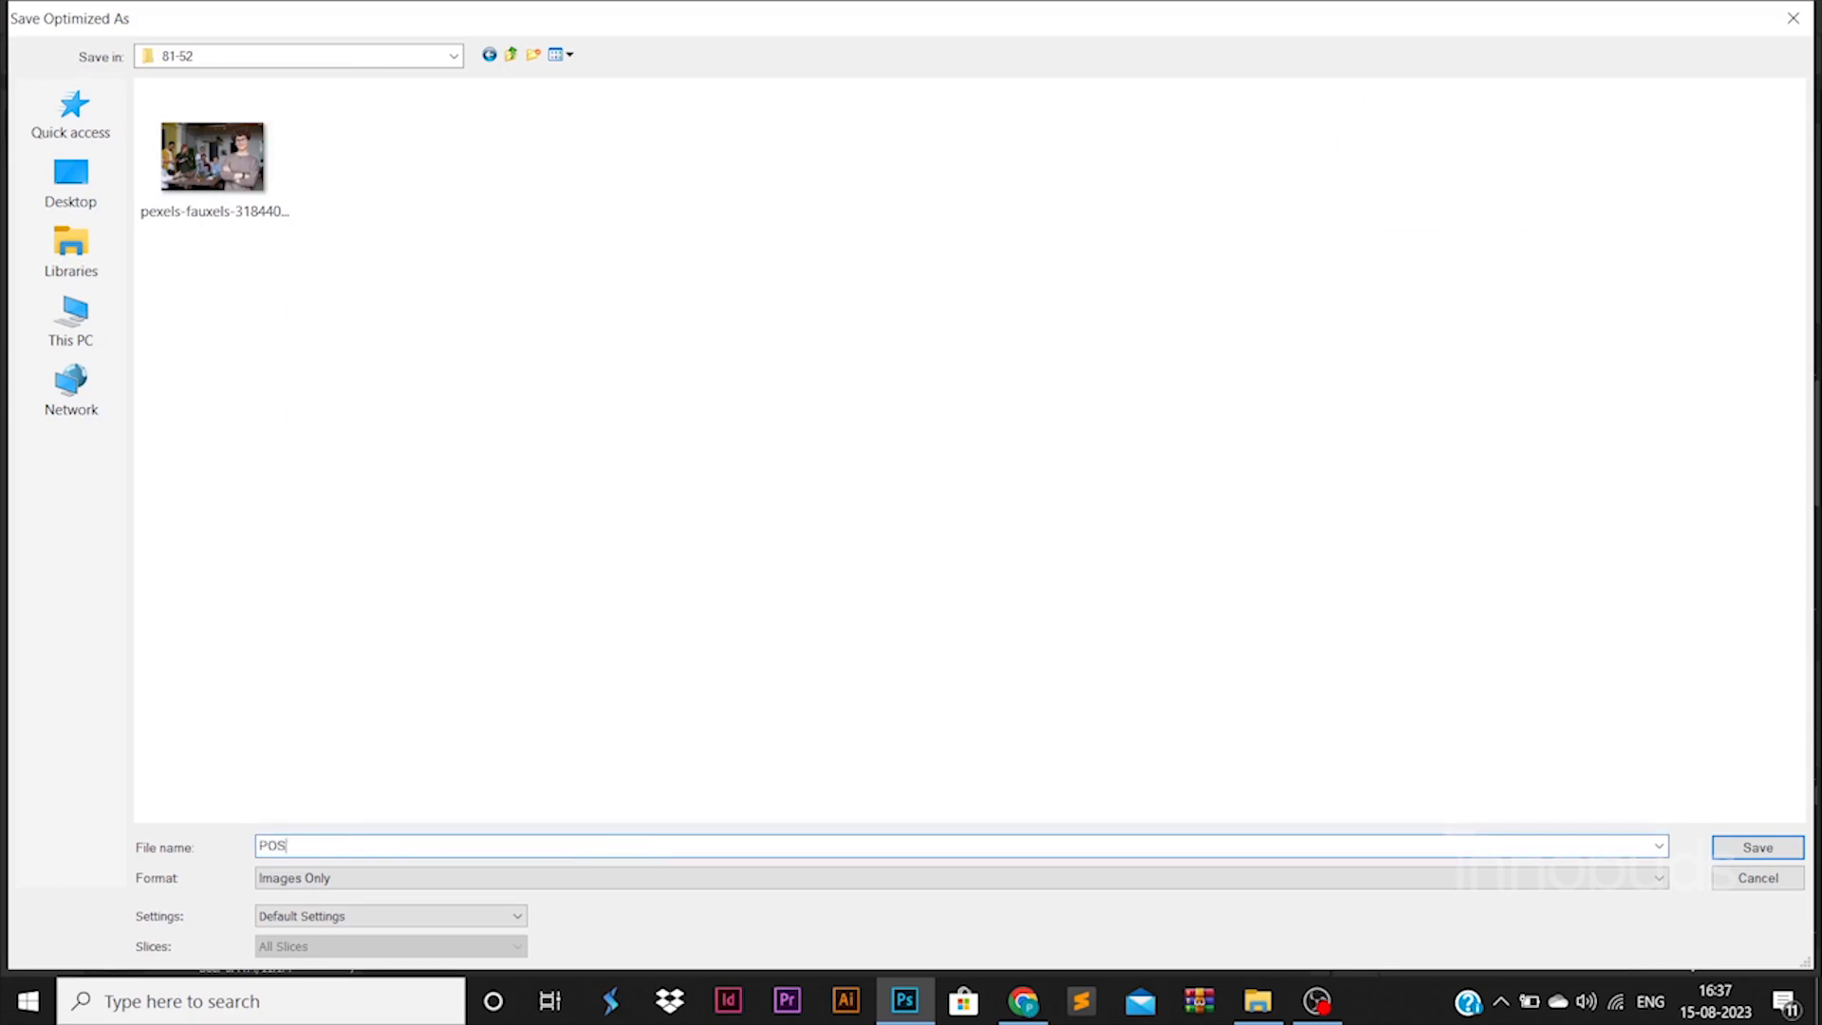
key("Return")
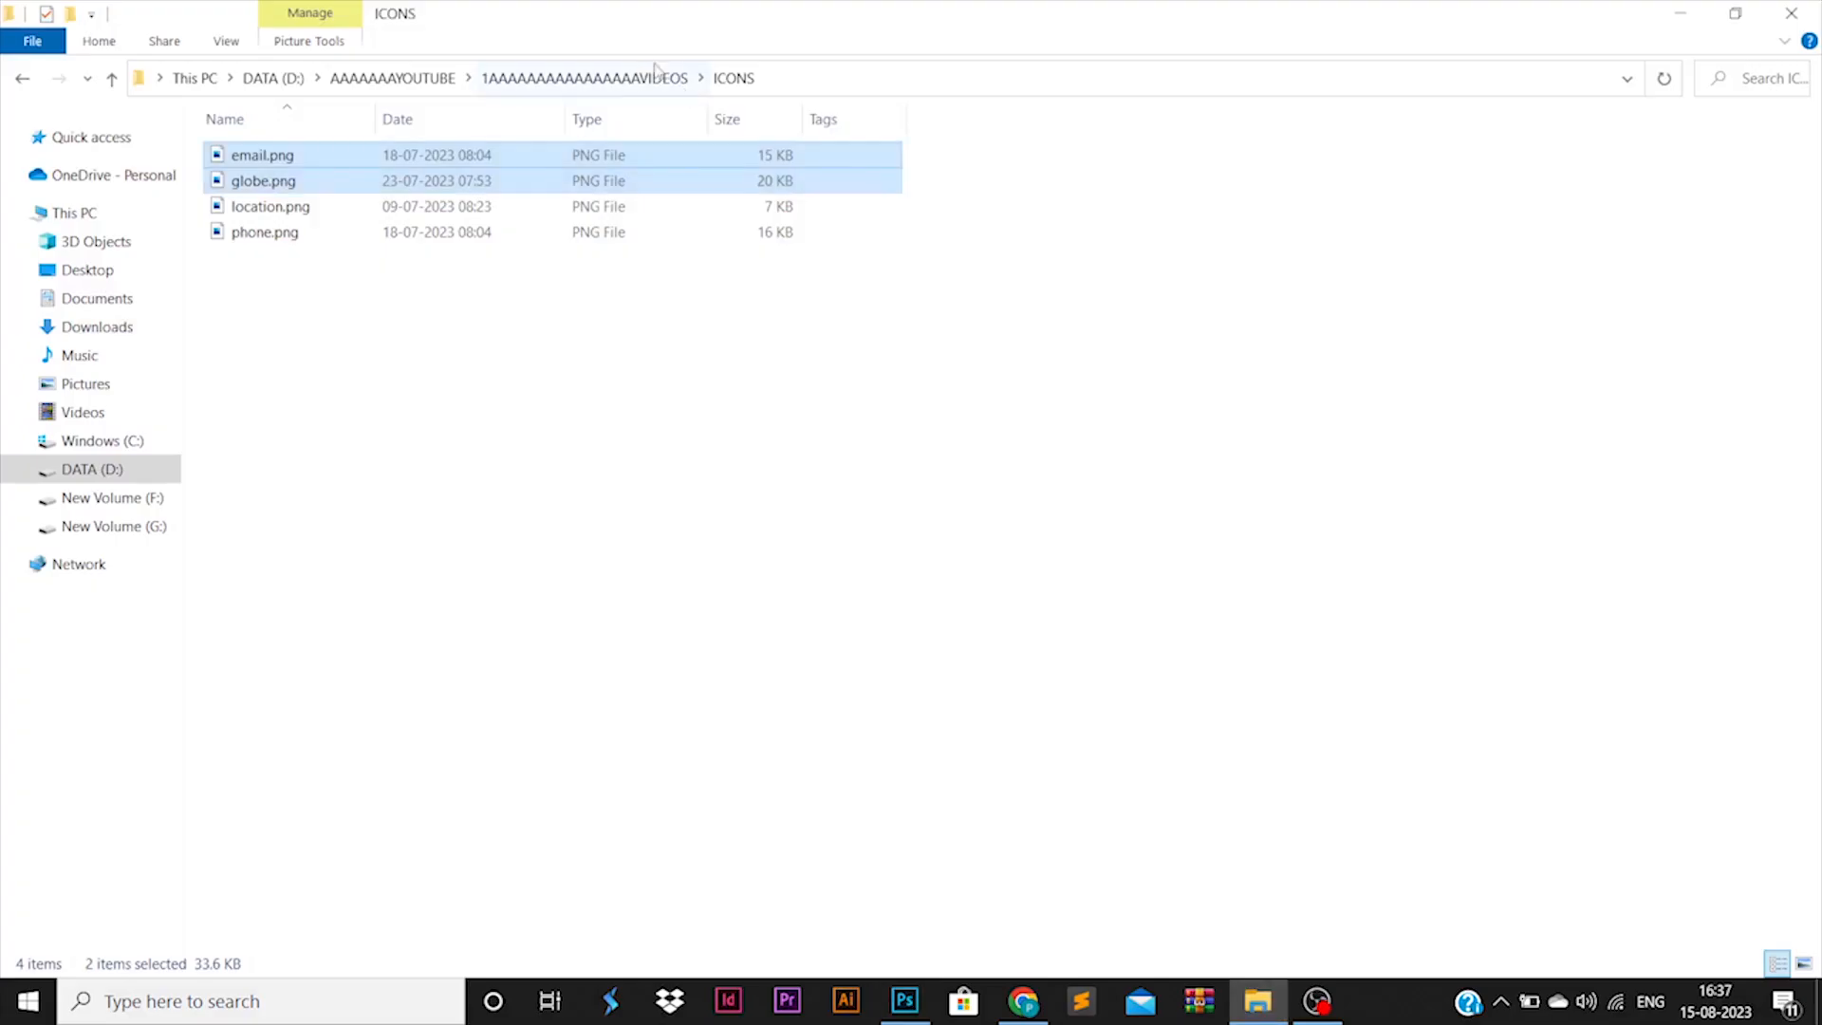
Switch to File Explorer and open the exported poster image from the 81-52 folder in the image viewer.
left_click(654, 77)
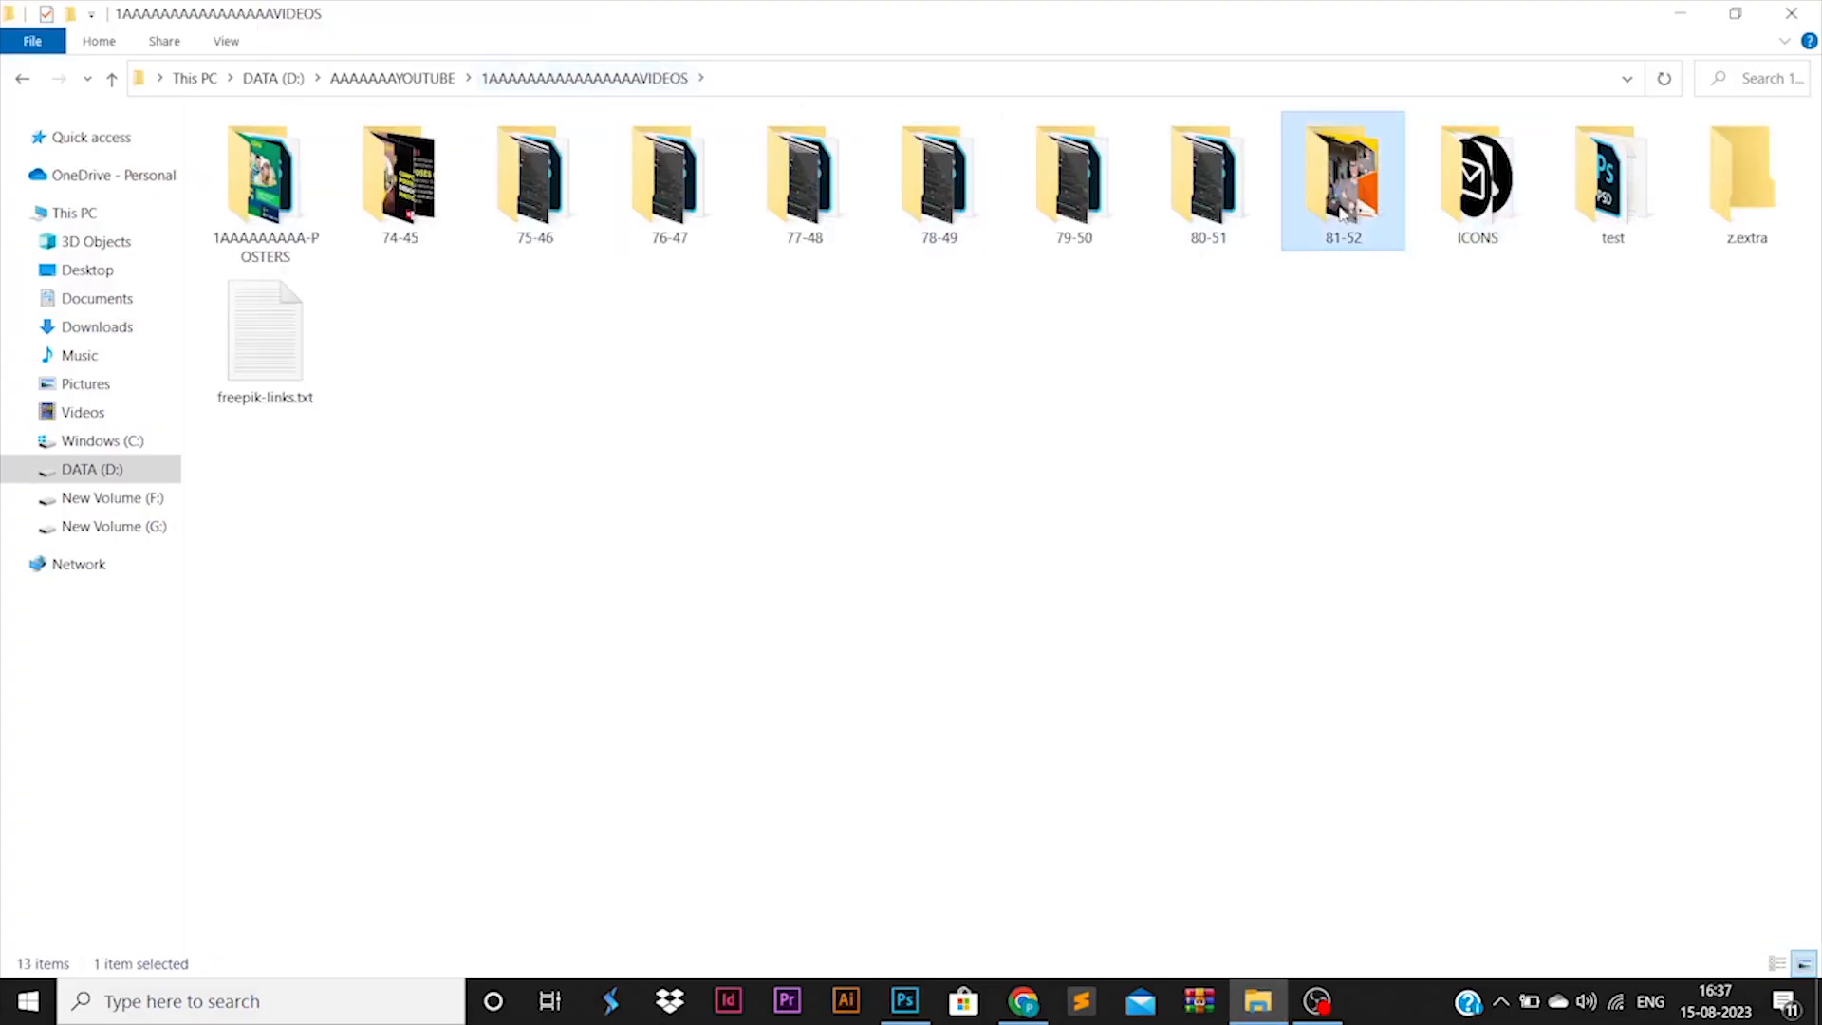
double_click(1342, 175)
left_click(549, 198)
right_click(541, 152)
left_click(590, 171)
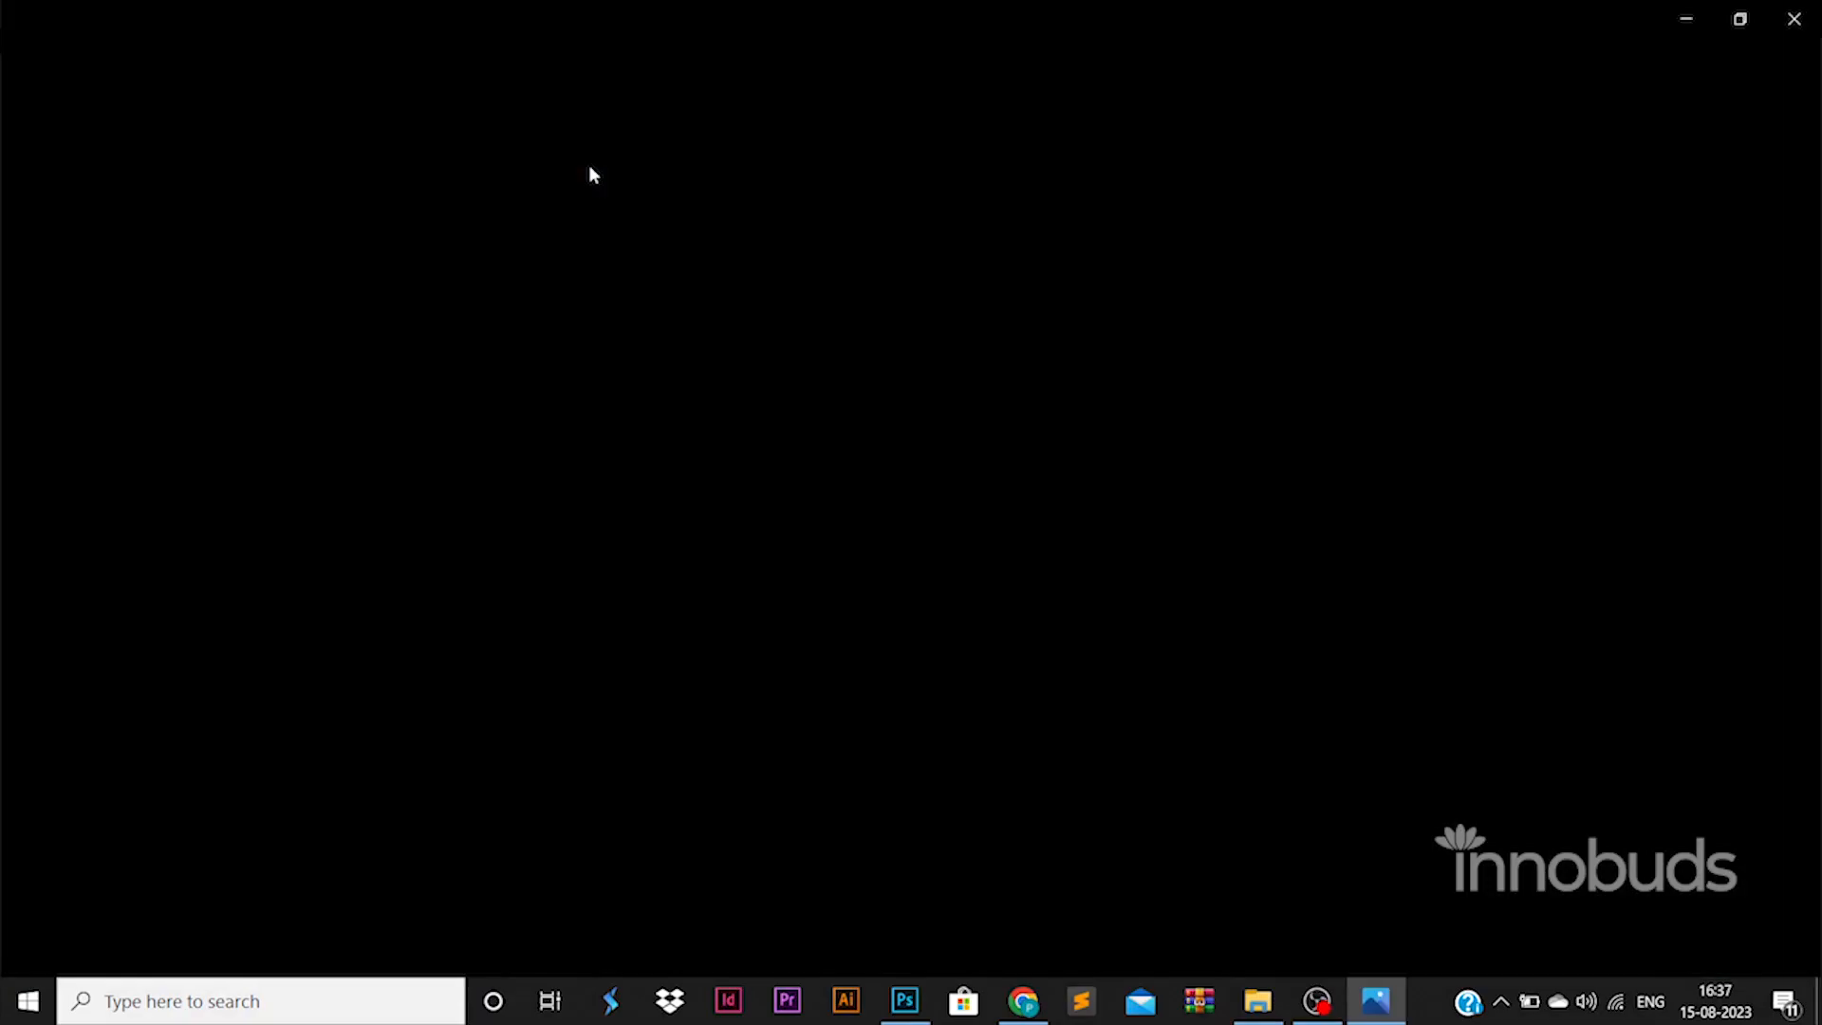